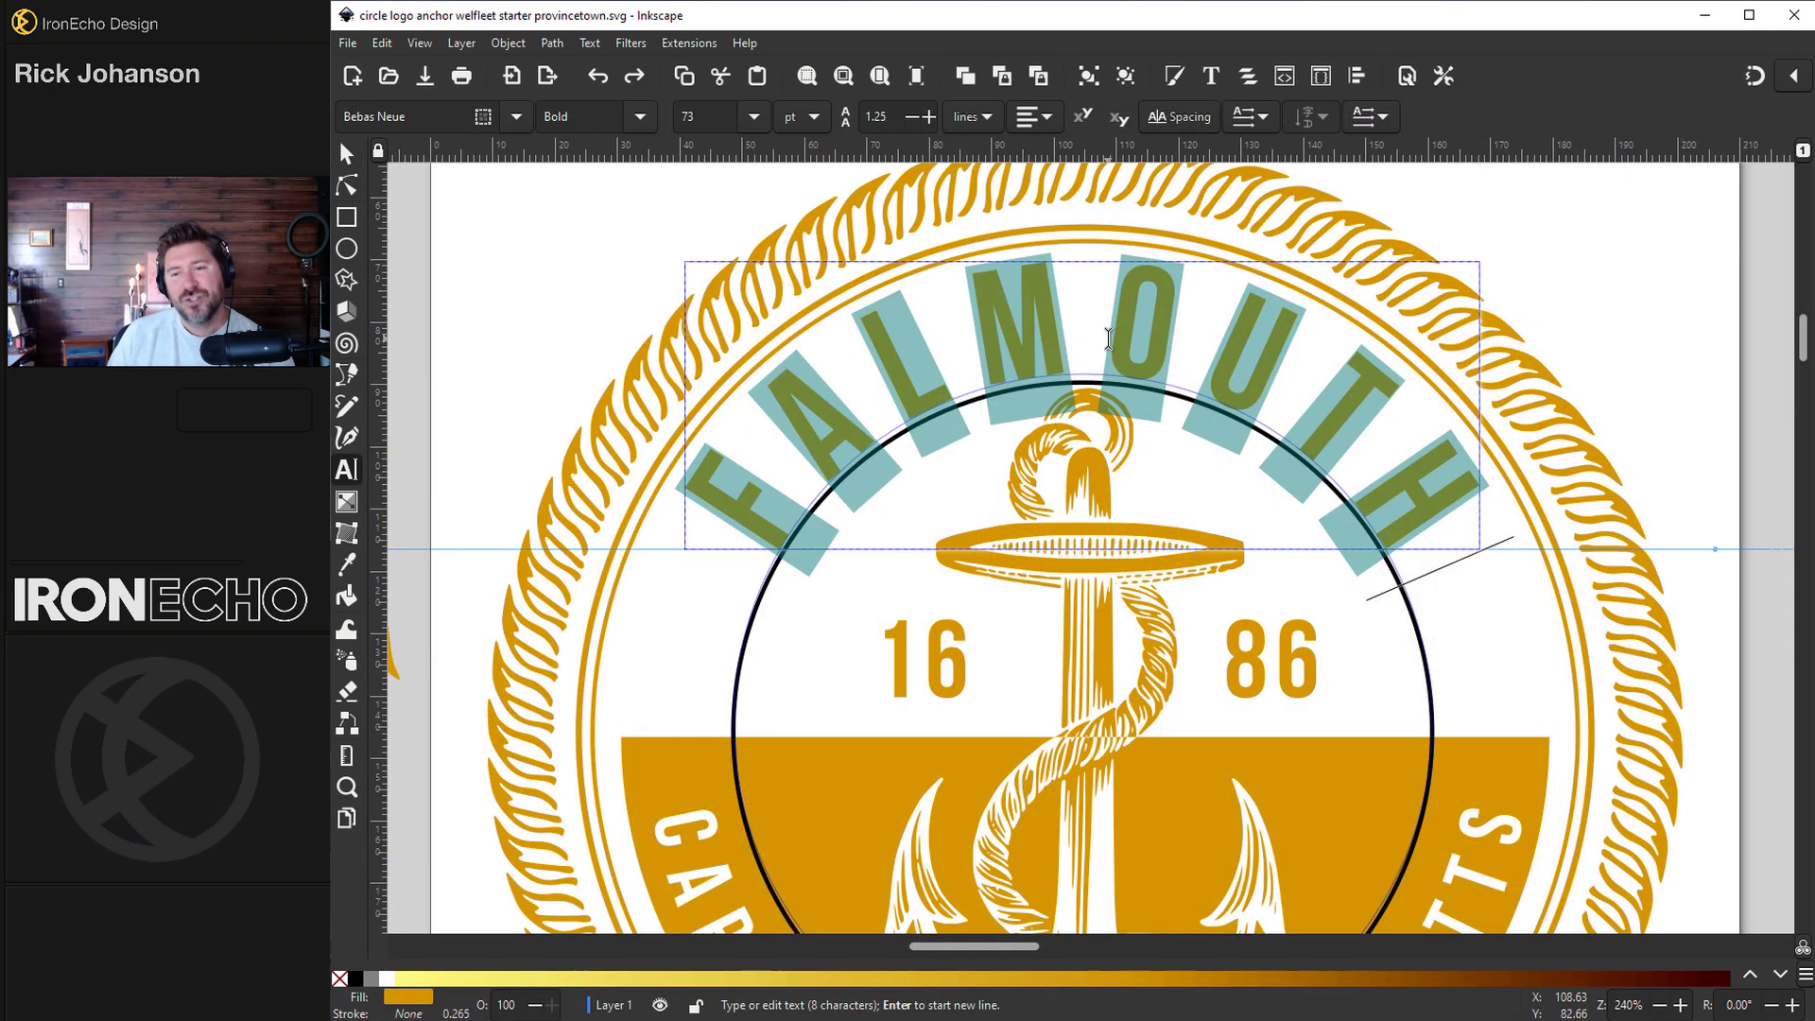
- Look over the finished Wellfleet logo files, then bring up the blank A4 page with its three swatches
text(WRAP TE)
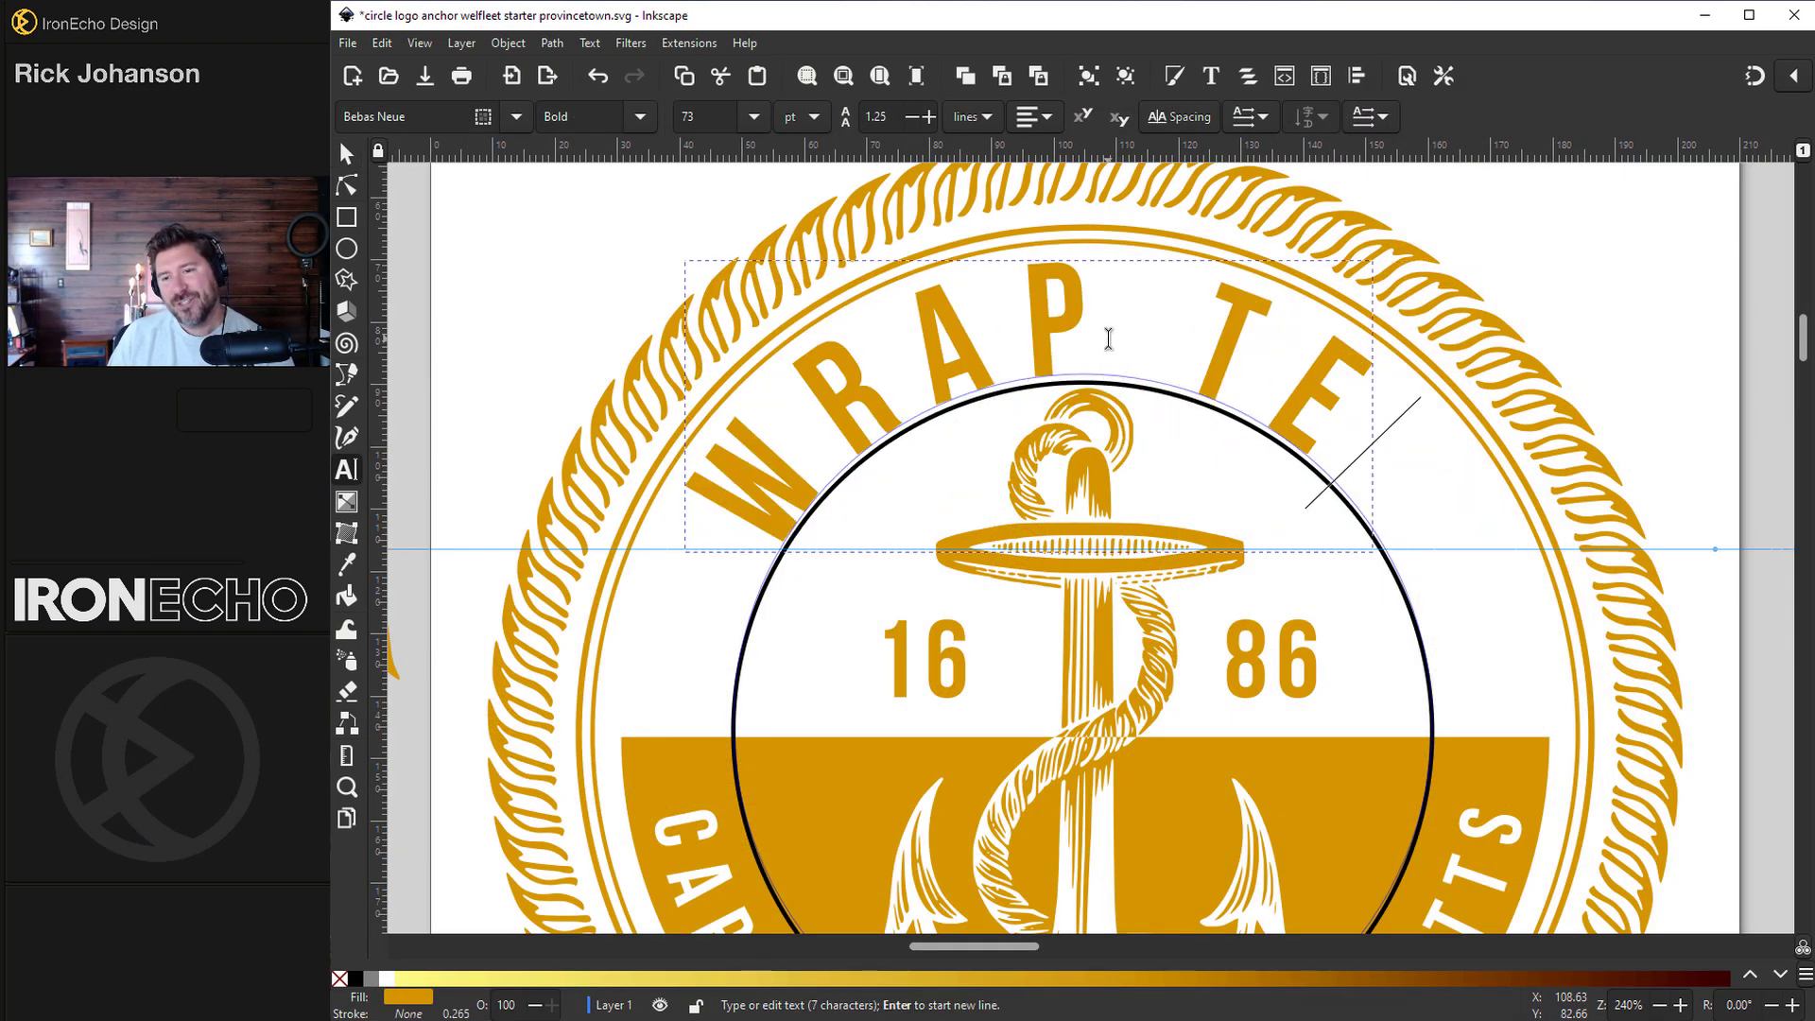
text(XT)
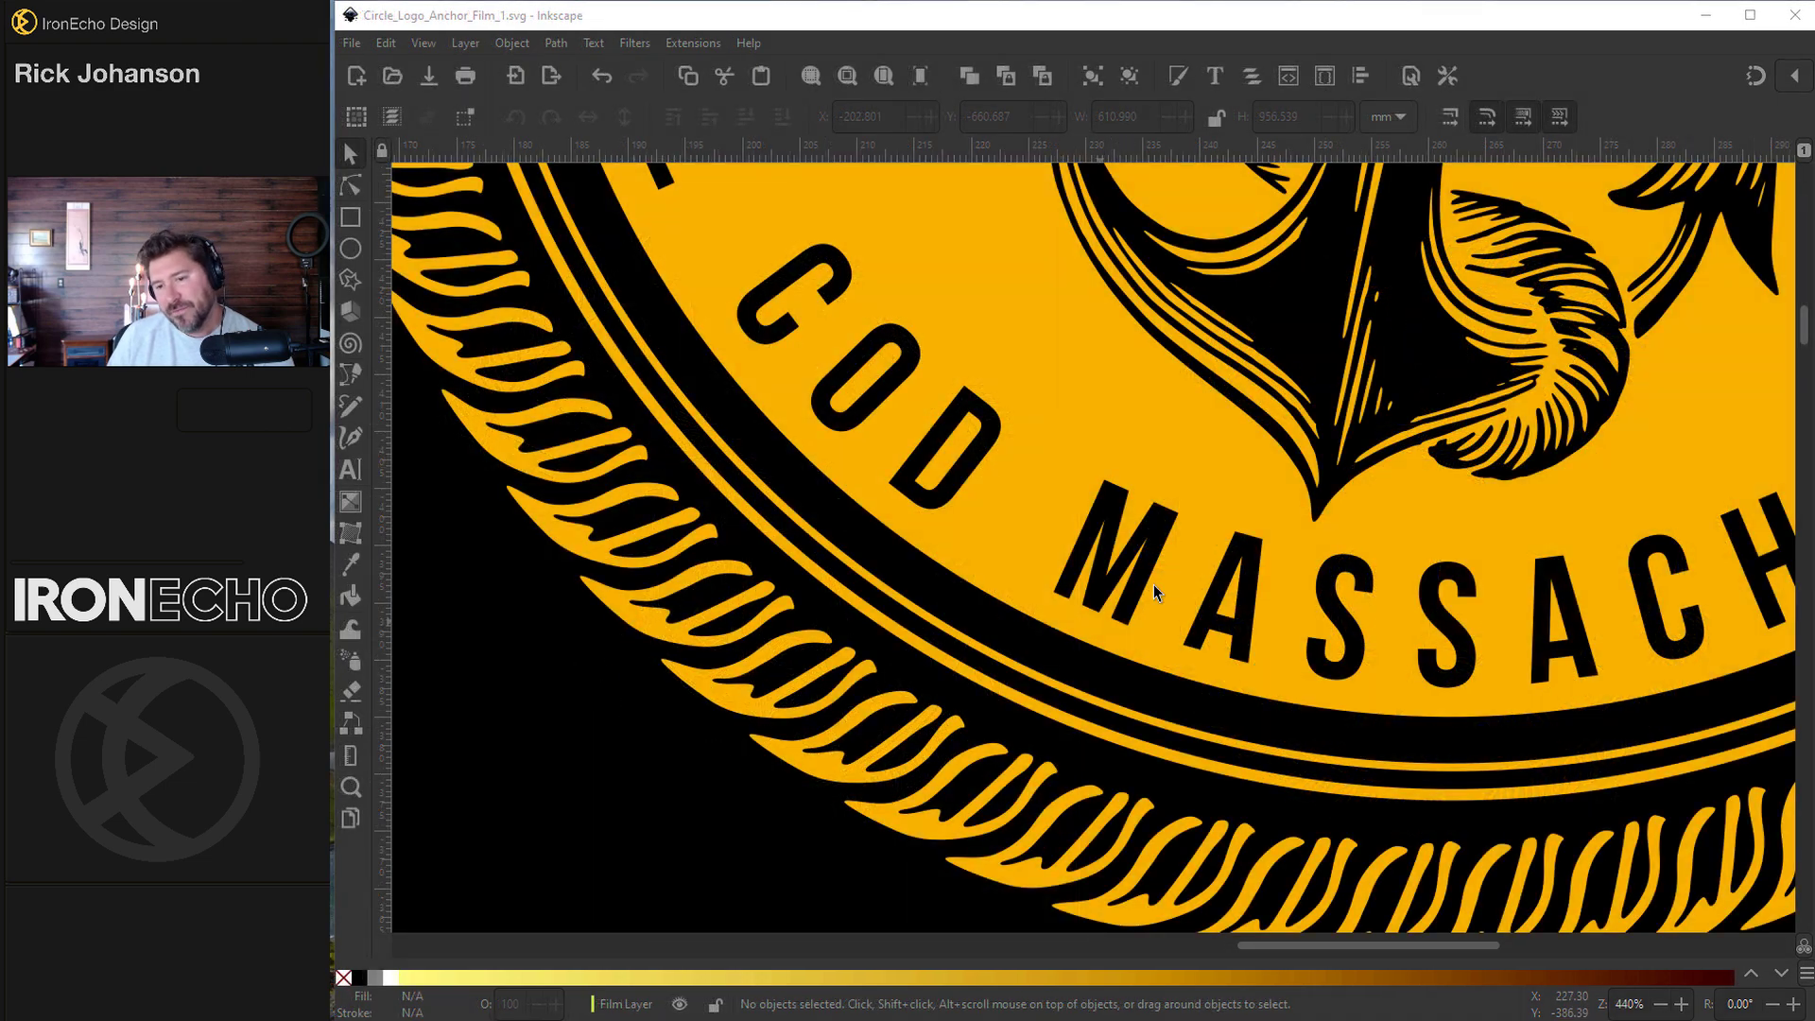
scroll(1153, 584, down, 2)
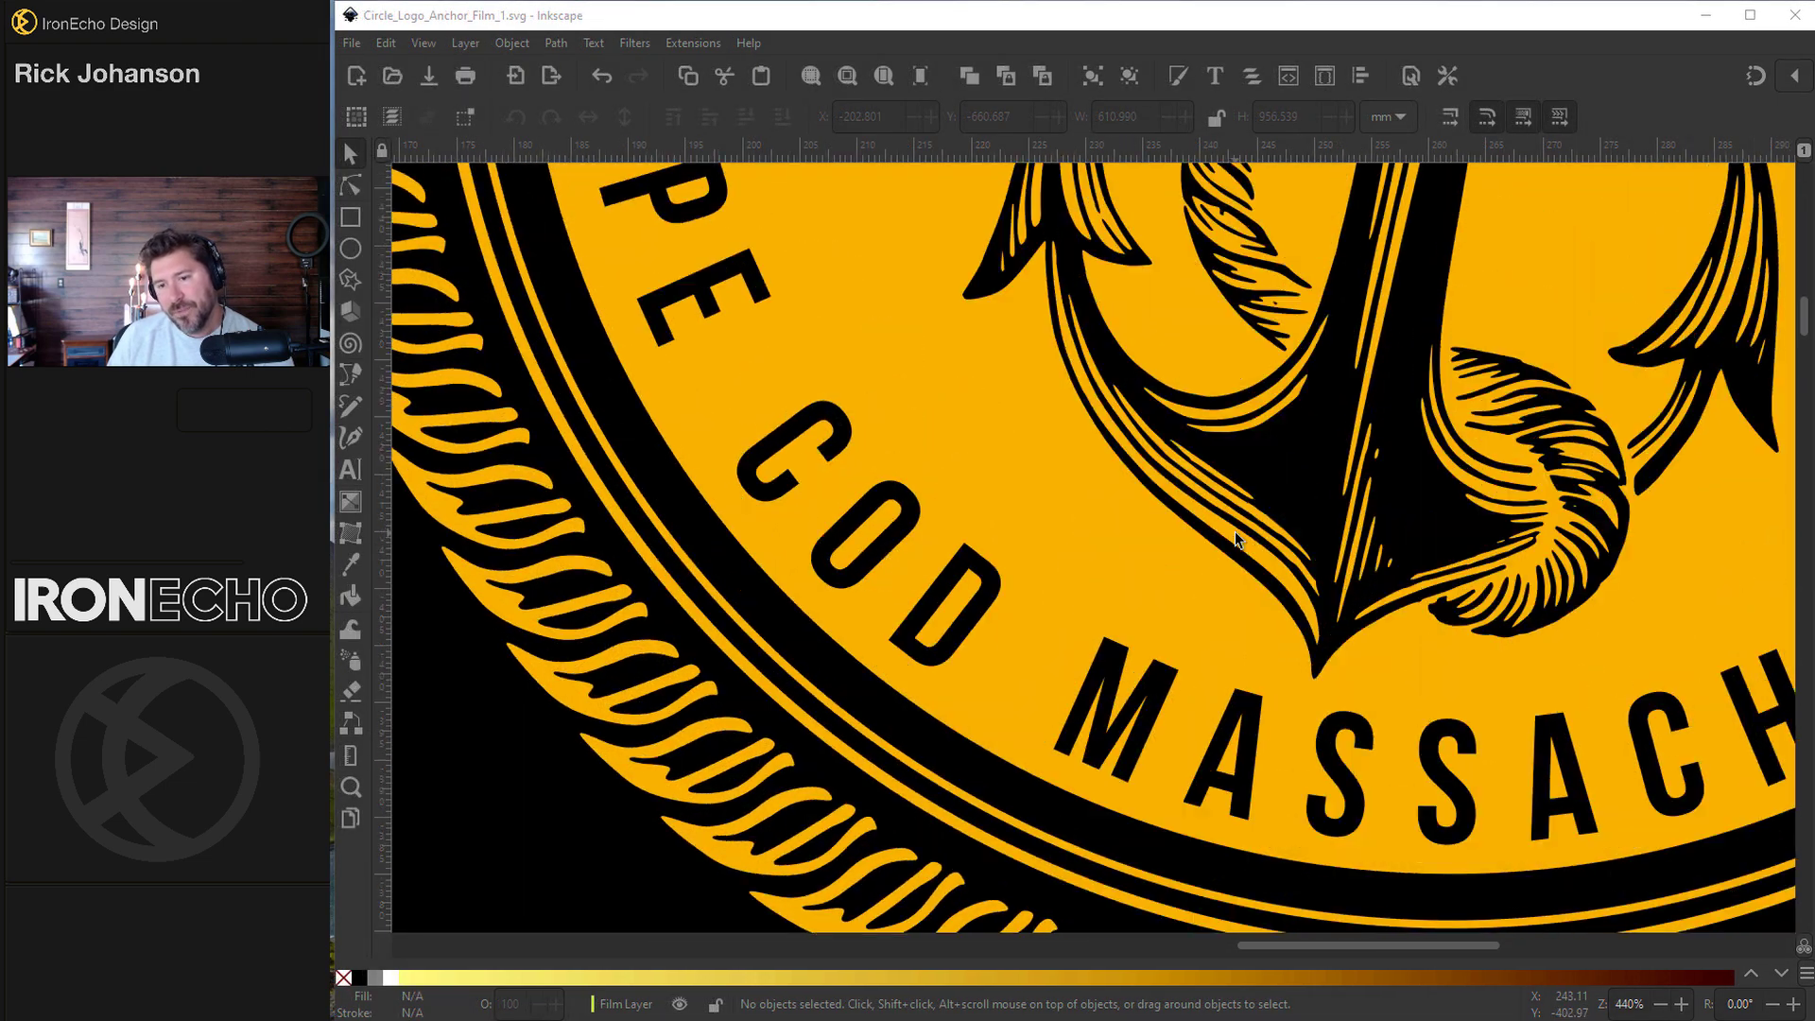
scroll(1235, 531, up, 2)
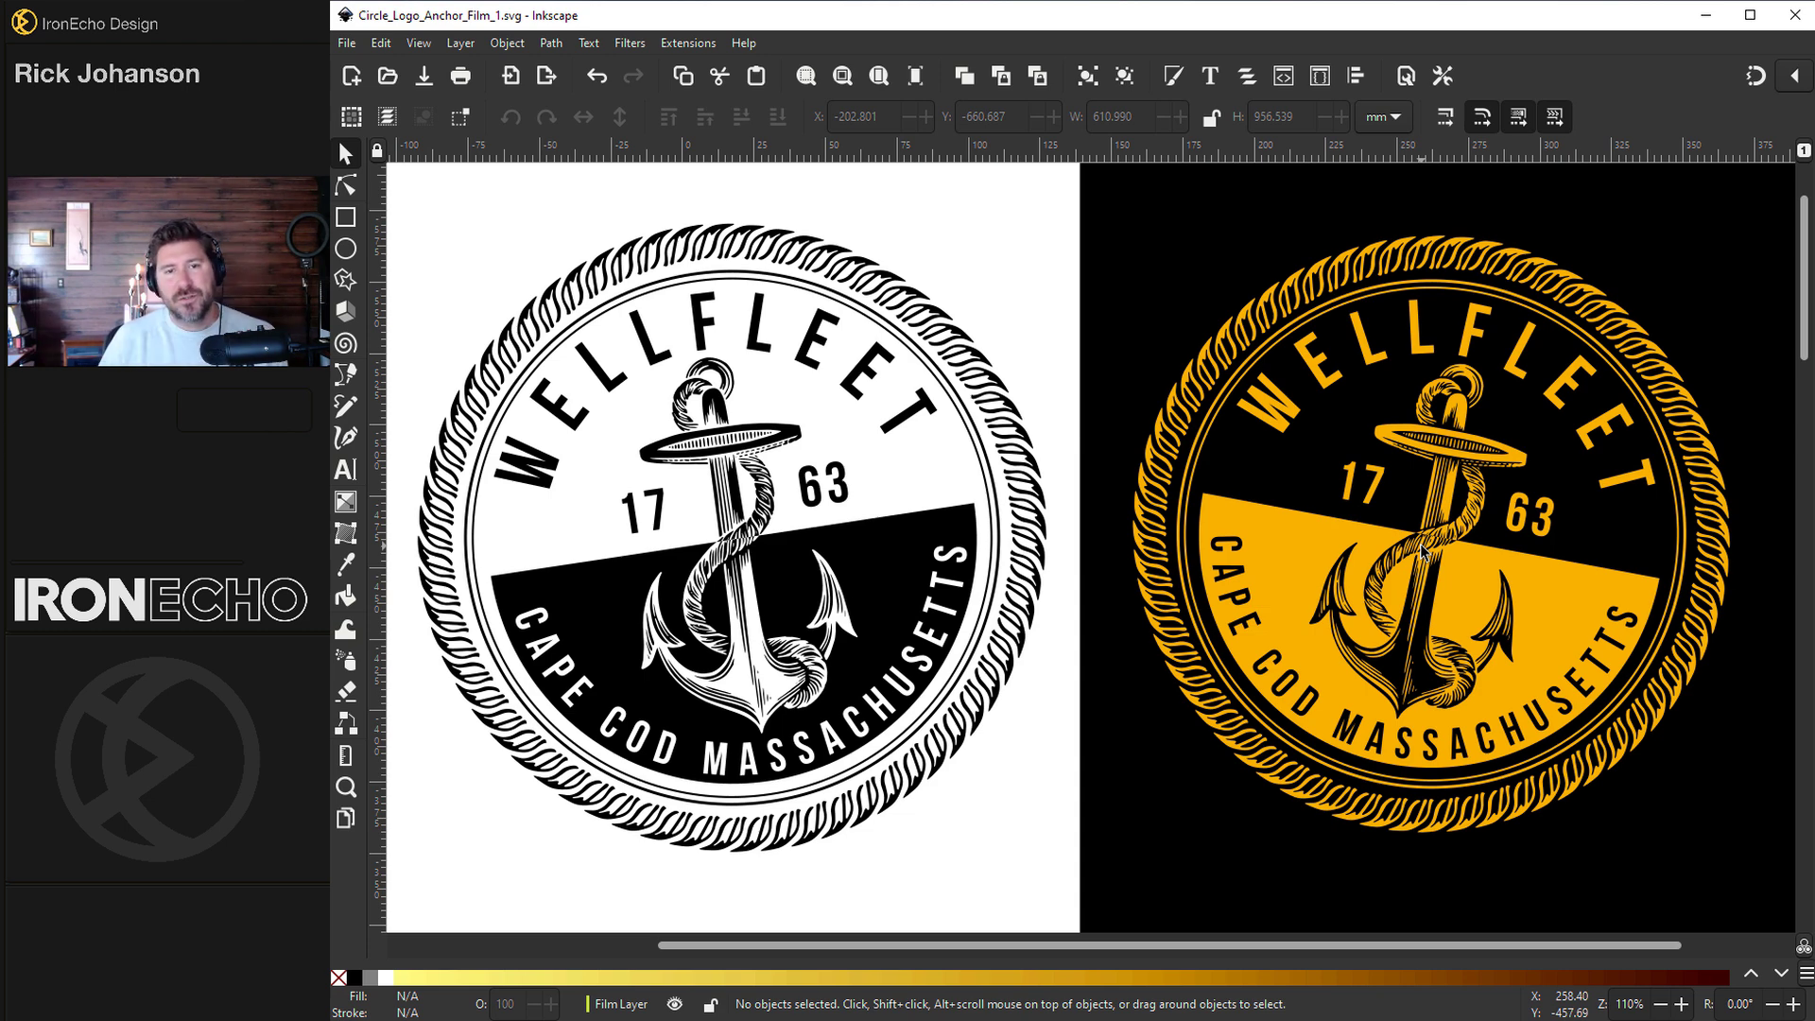
scroll(1418, 551, down, 10)
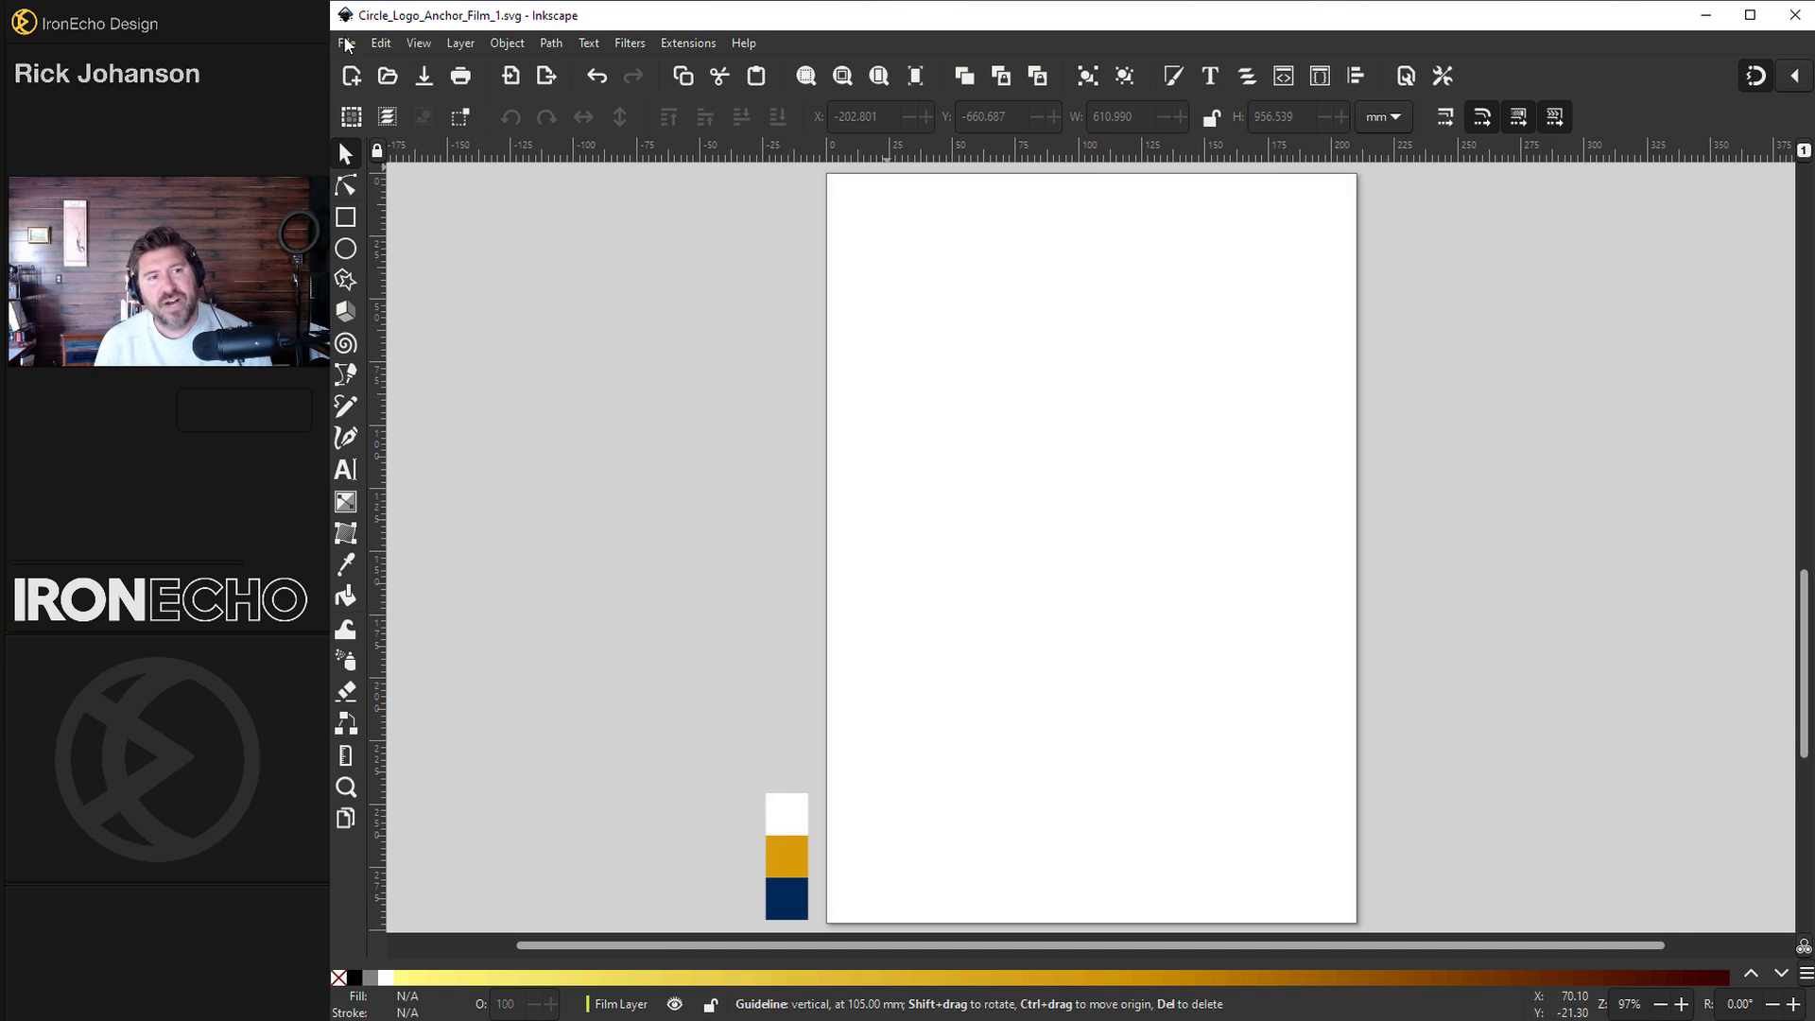
- Check the page setup in File > Document Properties
click(346, 43)
click(400, 417)
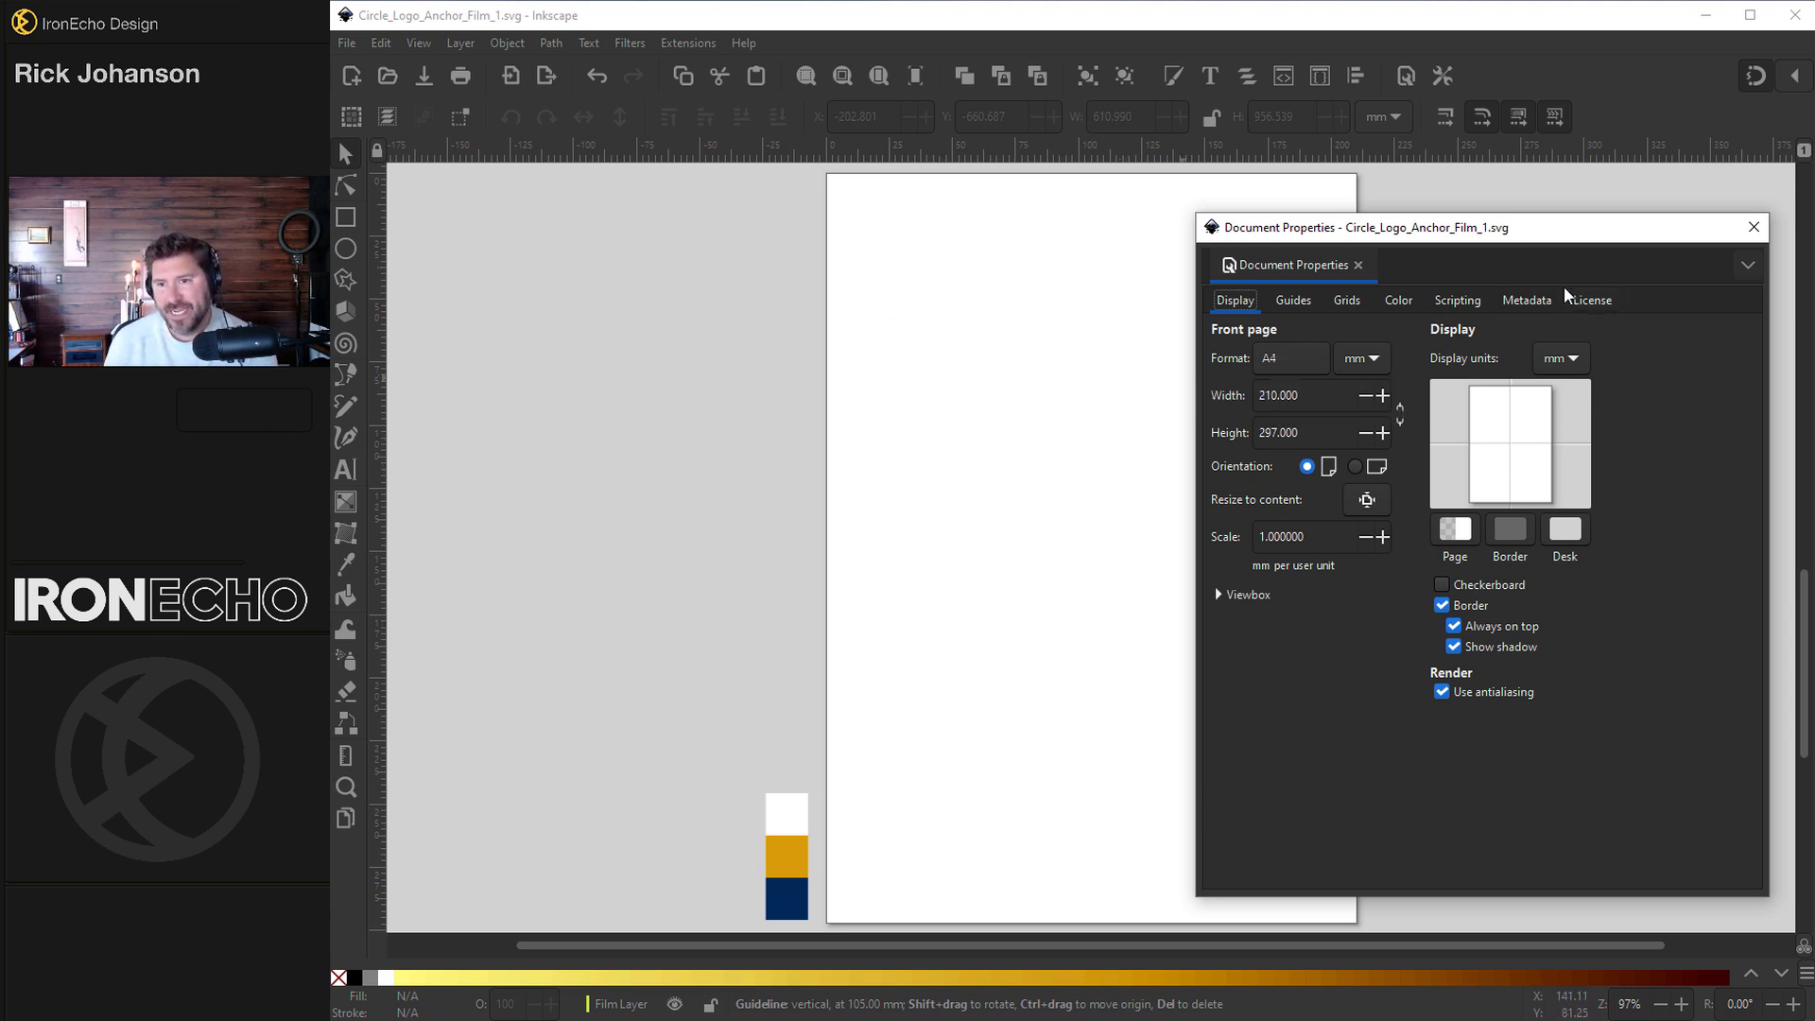
key(ctrl+shift+d)
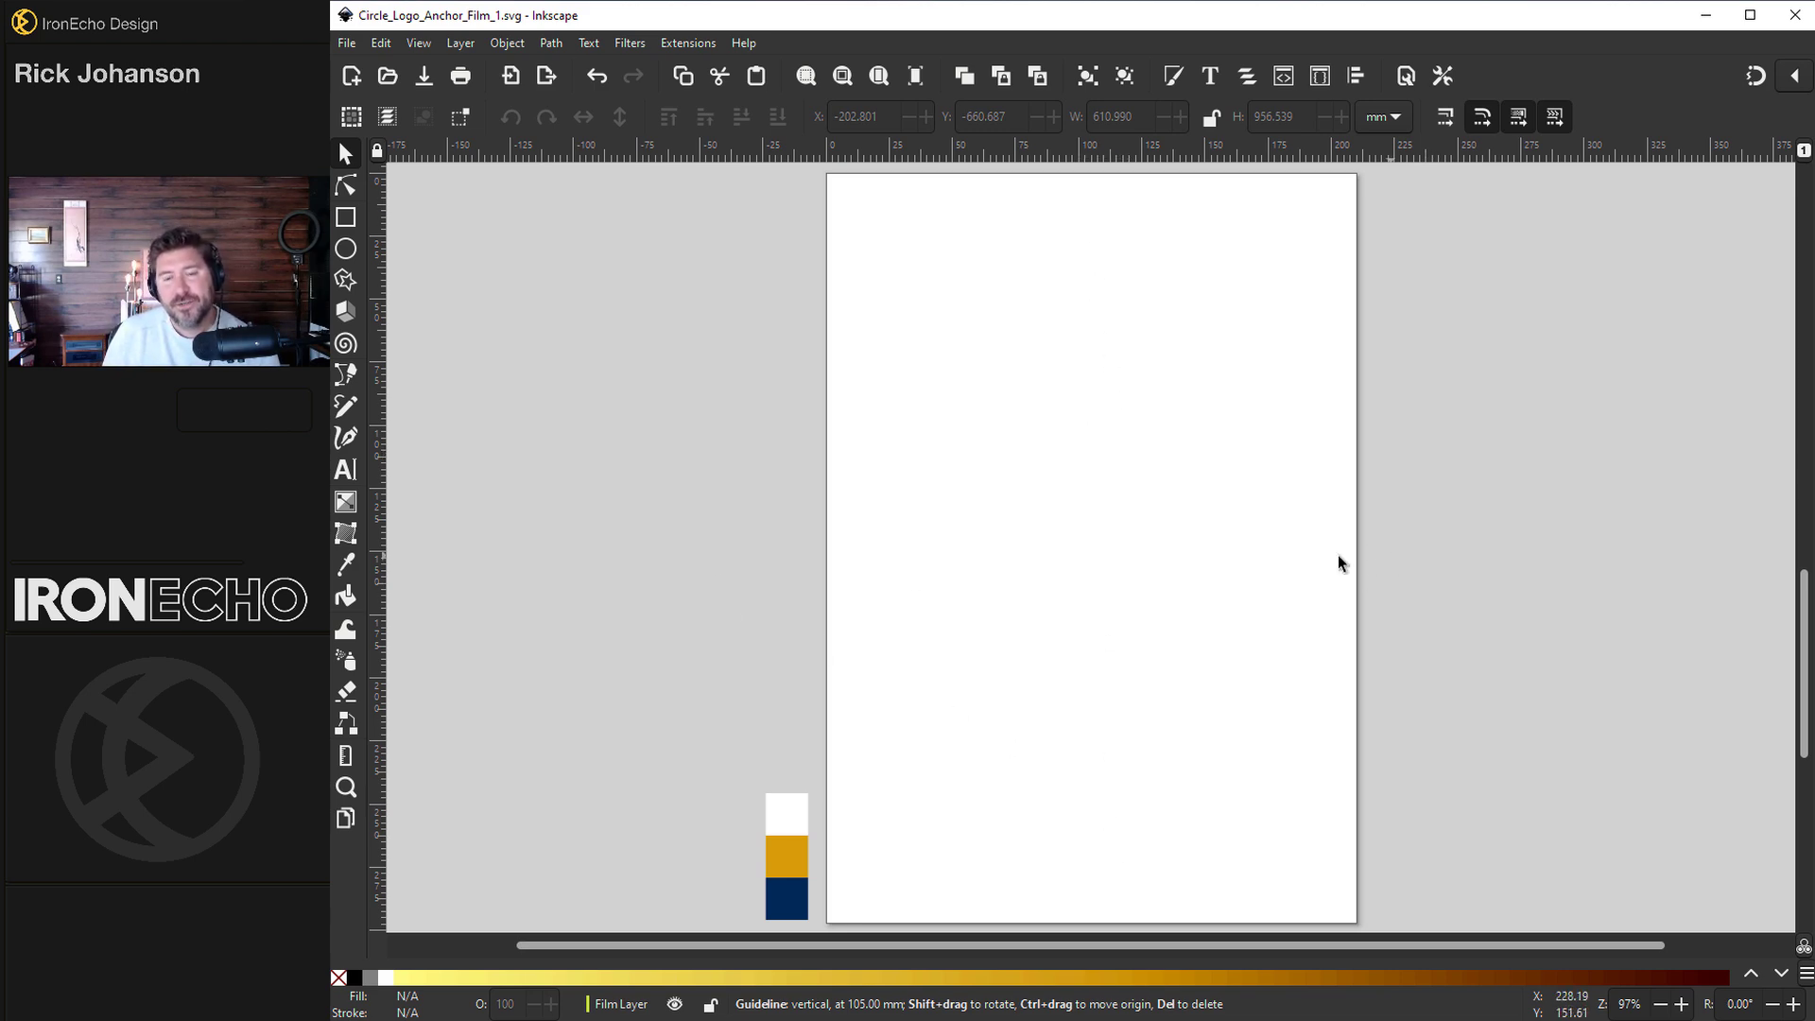
- Add a 2-column, 2-row guide grid with Extensions > Render > Guides creator
click(711, 42)
mouse_move(766, 363)
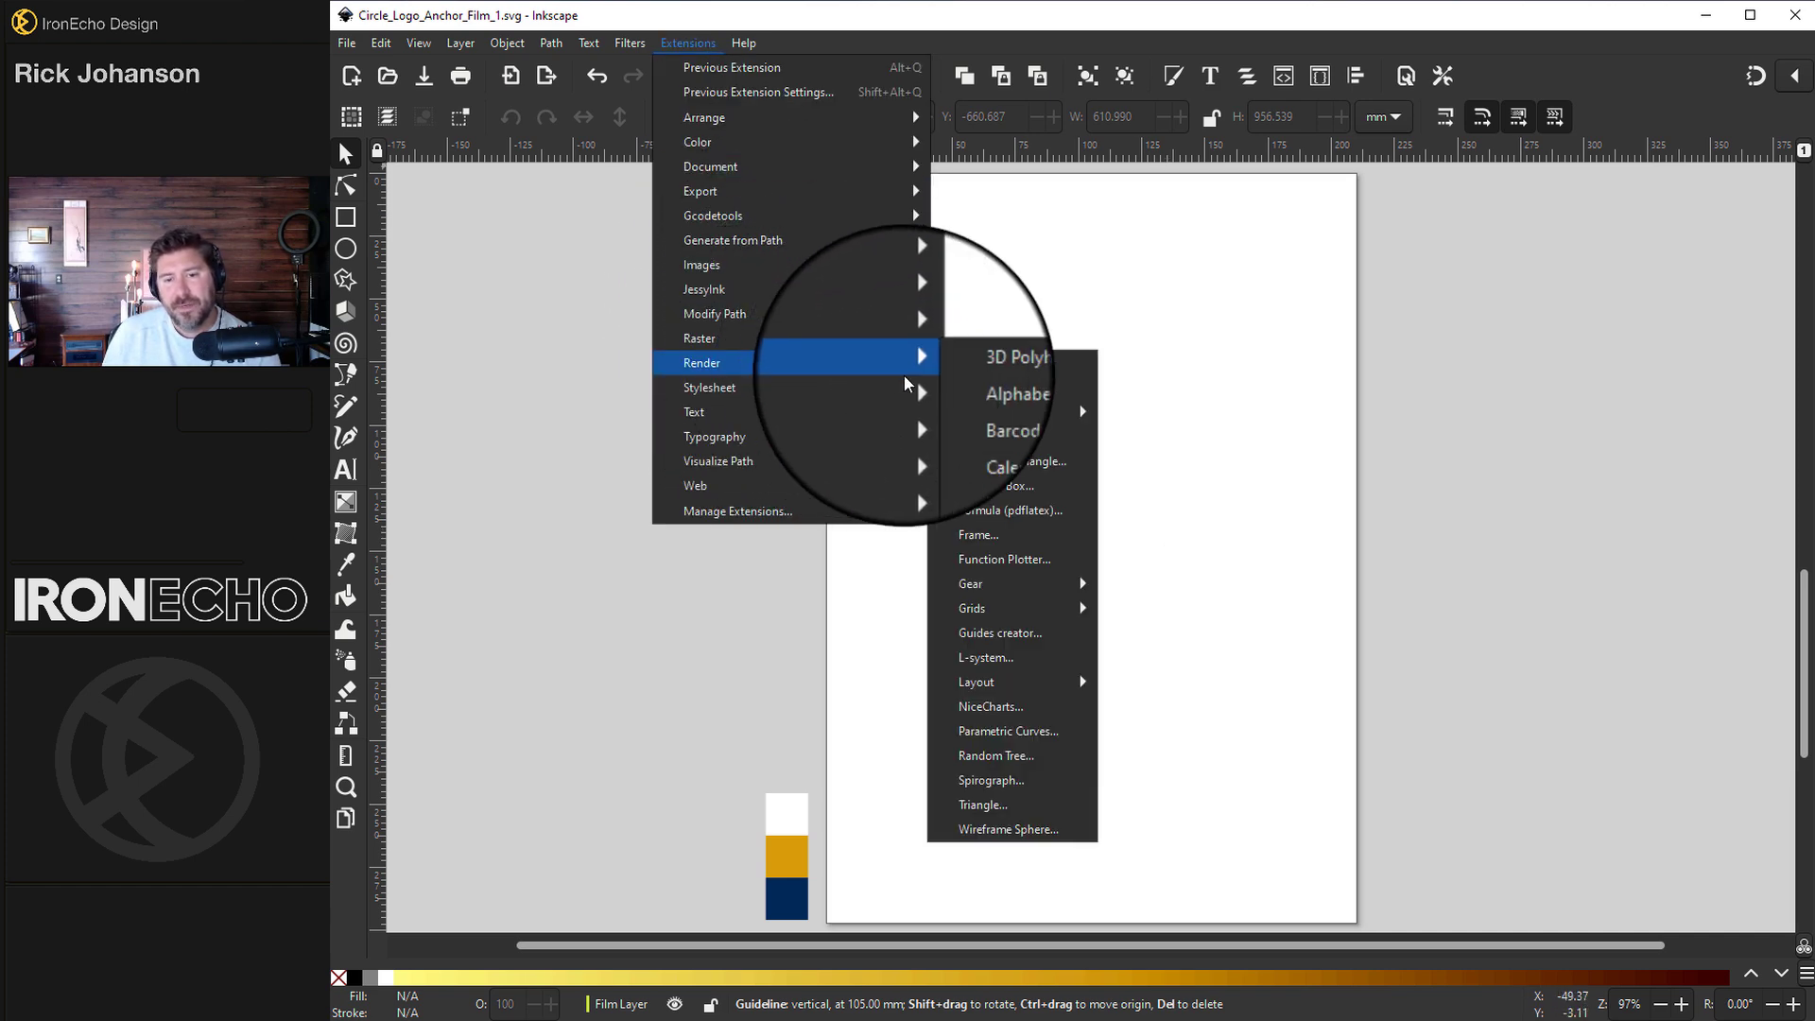
click(1026, 586)
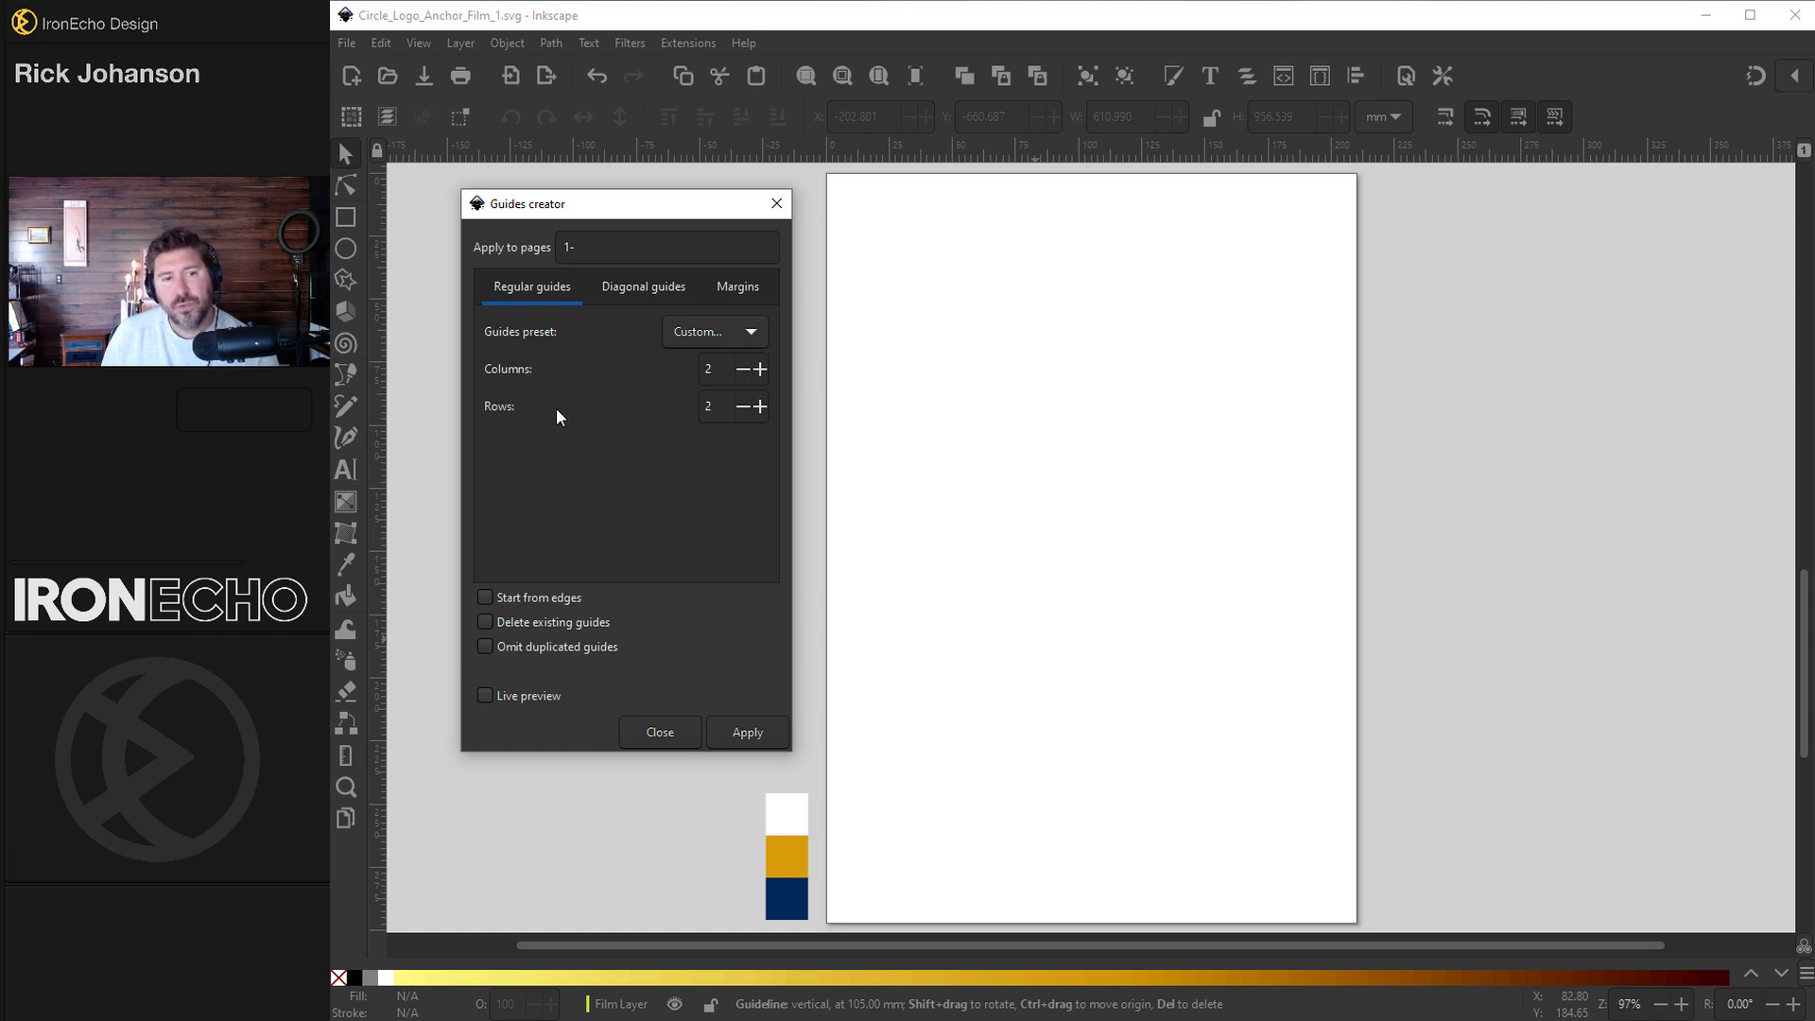
click(744, 732)
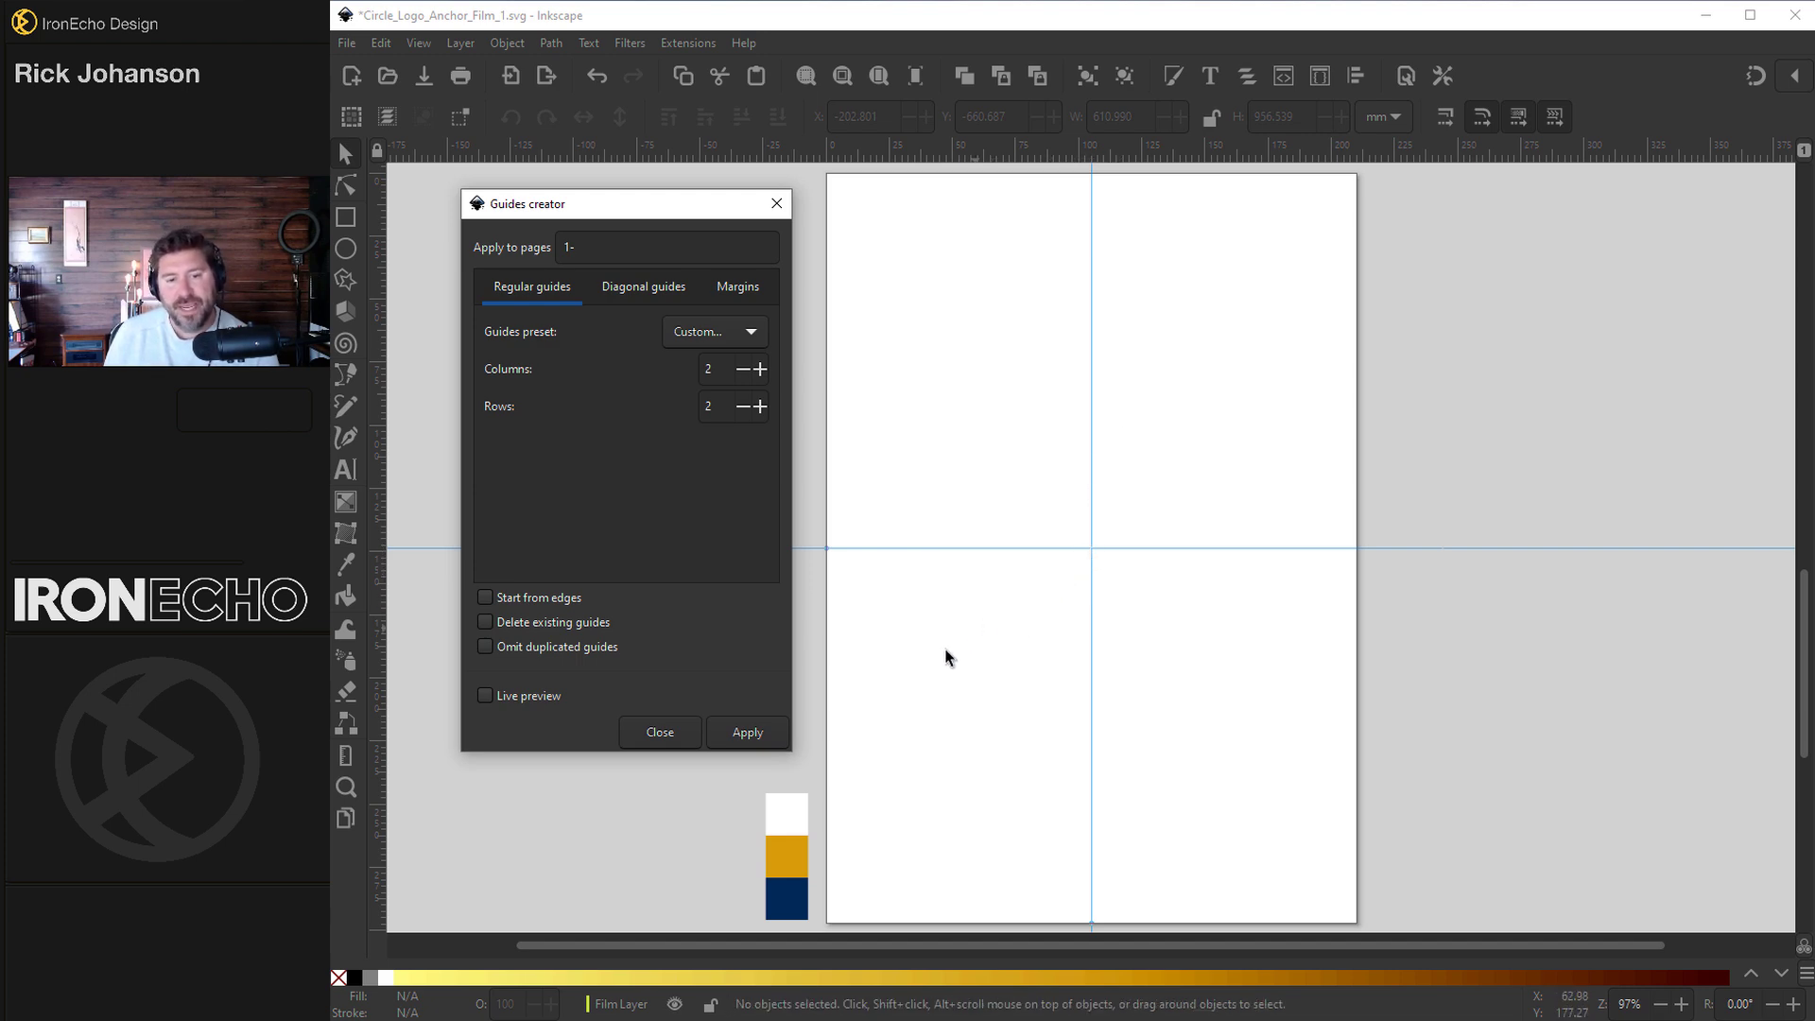
key(Escape)
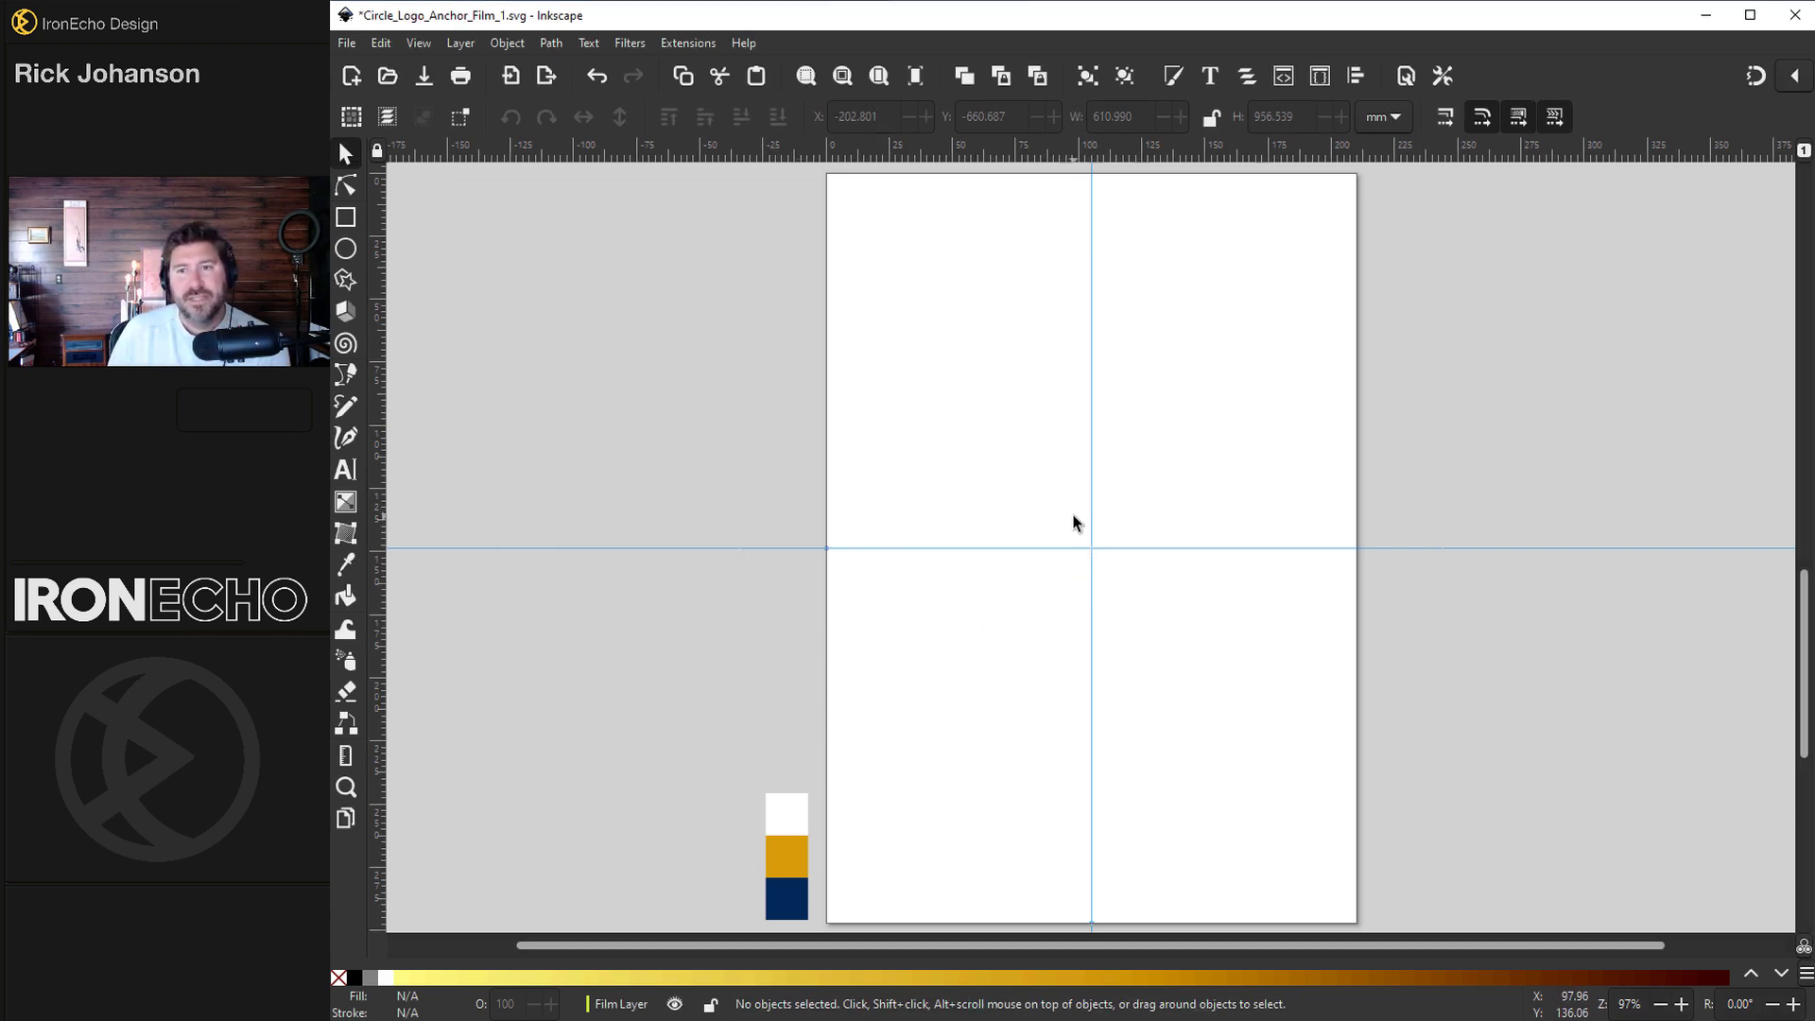
- Turn snapping on, with snapping to guide lines and midpoints enabled
click(1757, 83)
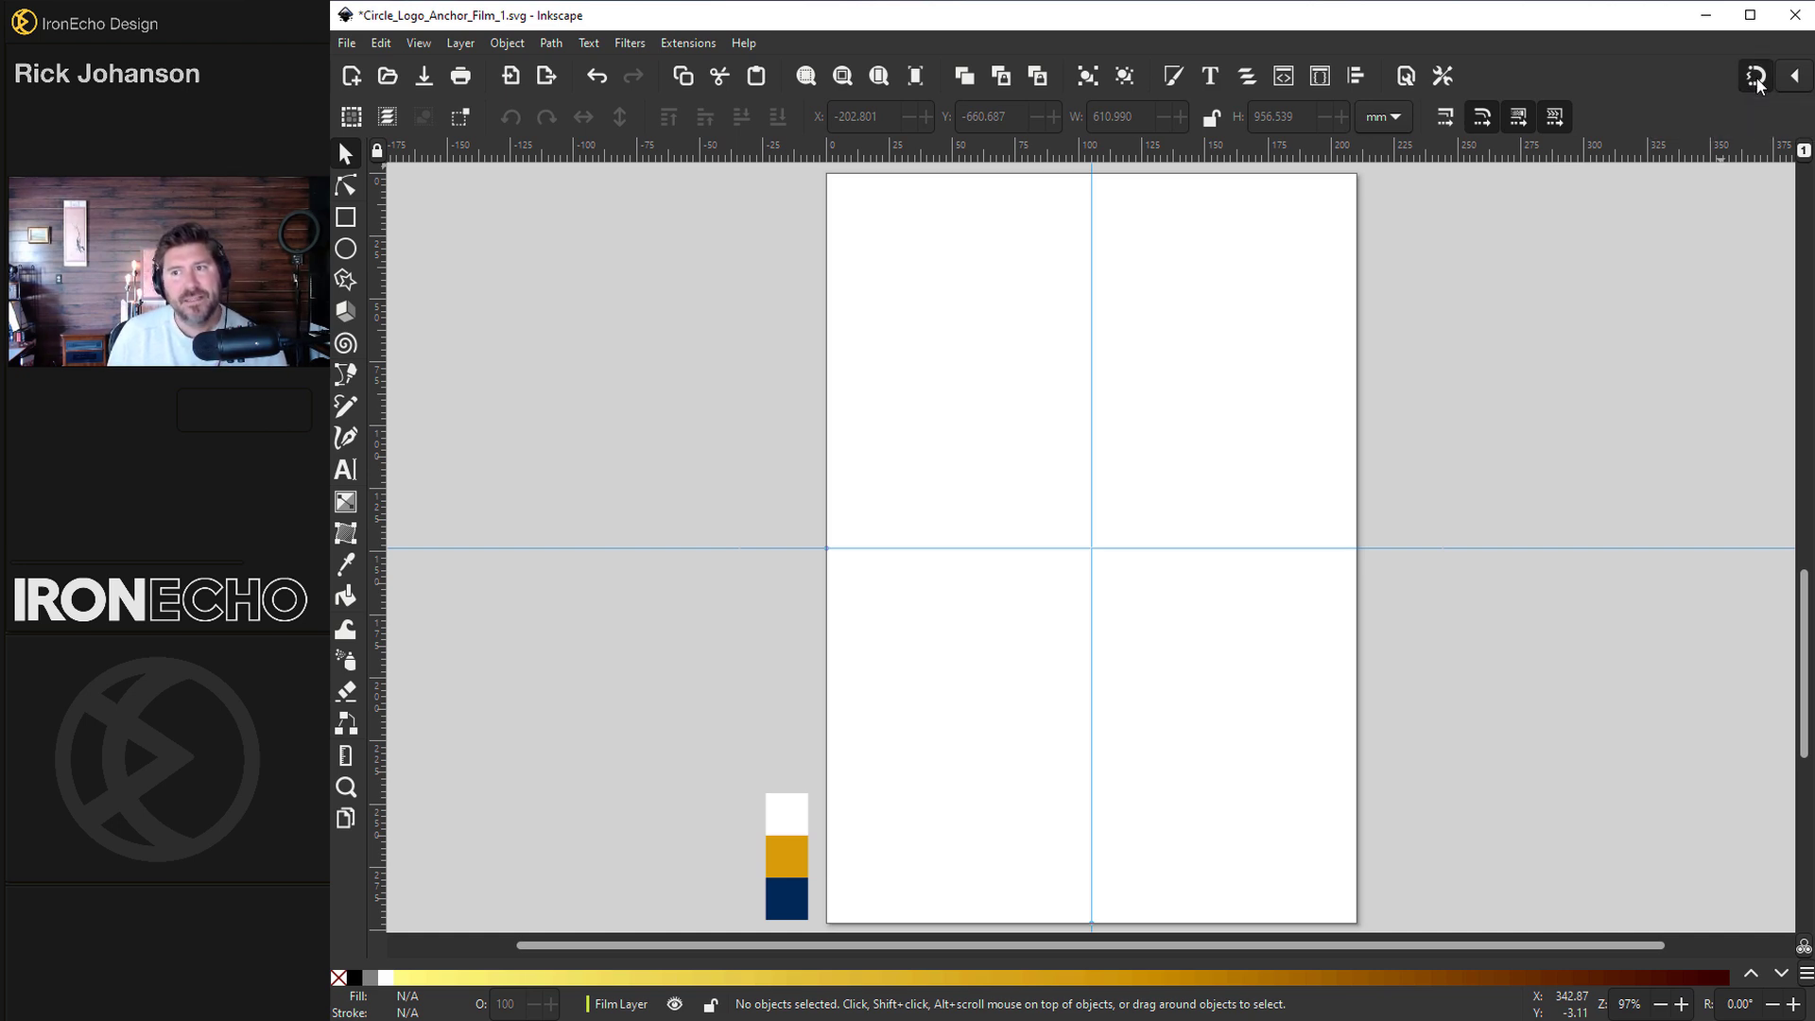
click(1798, 81)
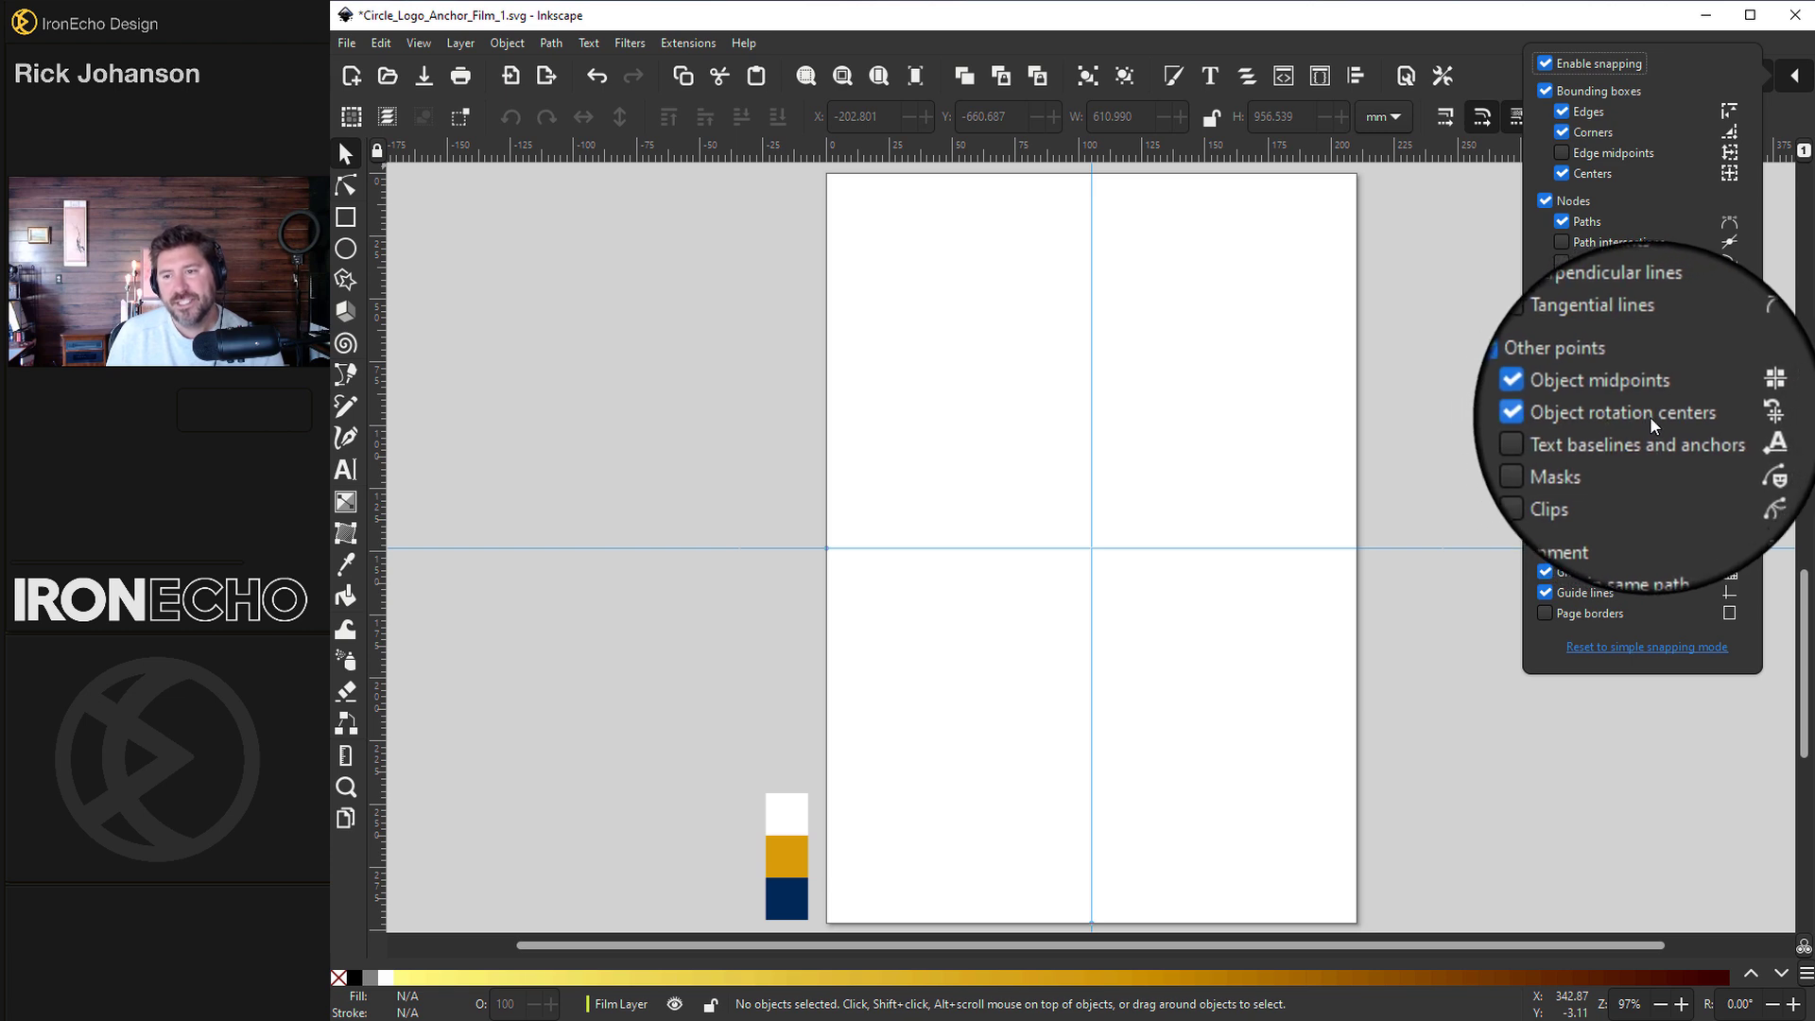
click(1449, 79)
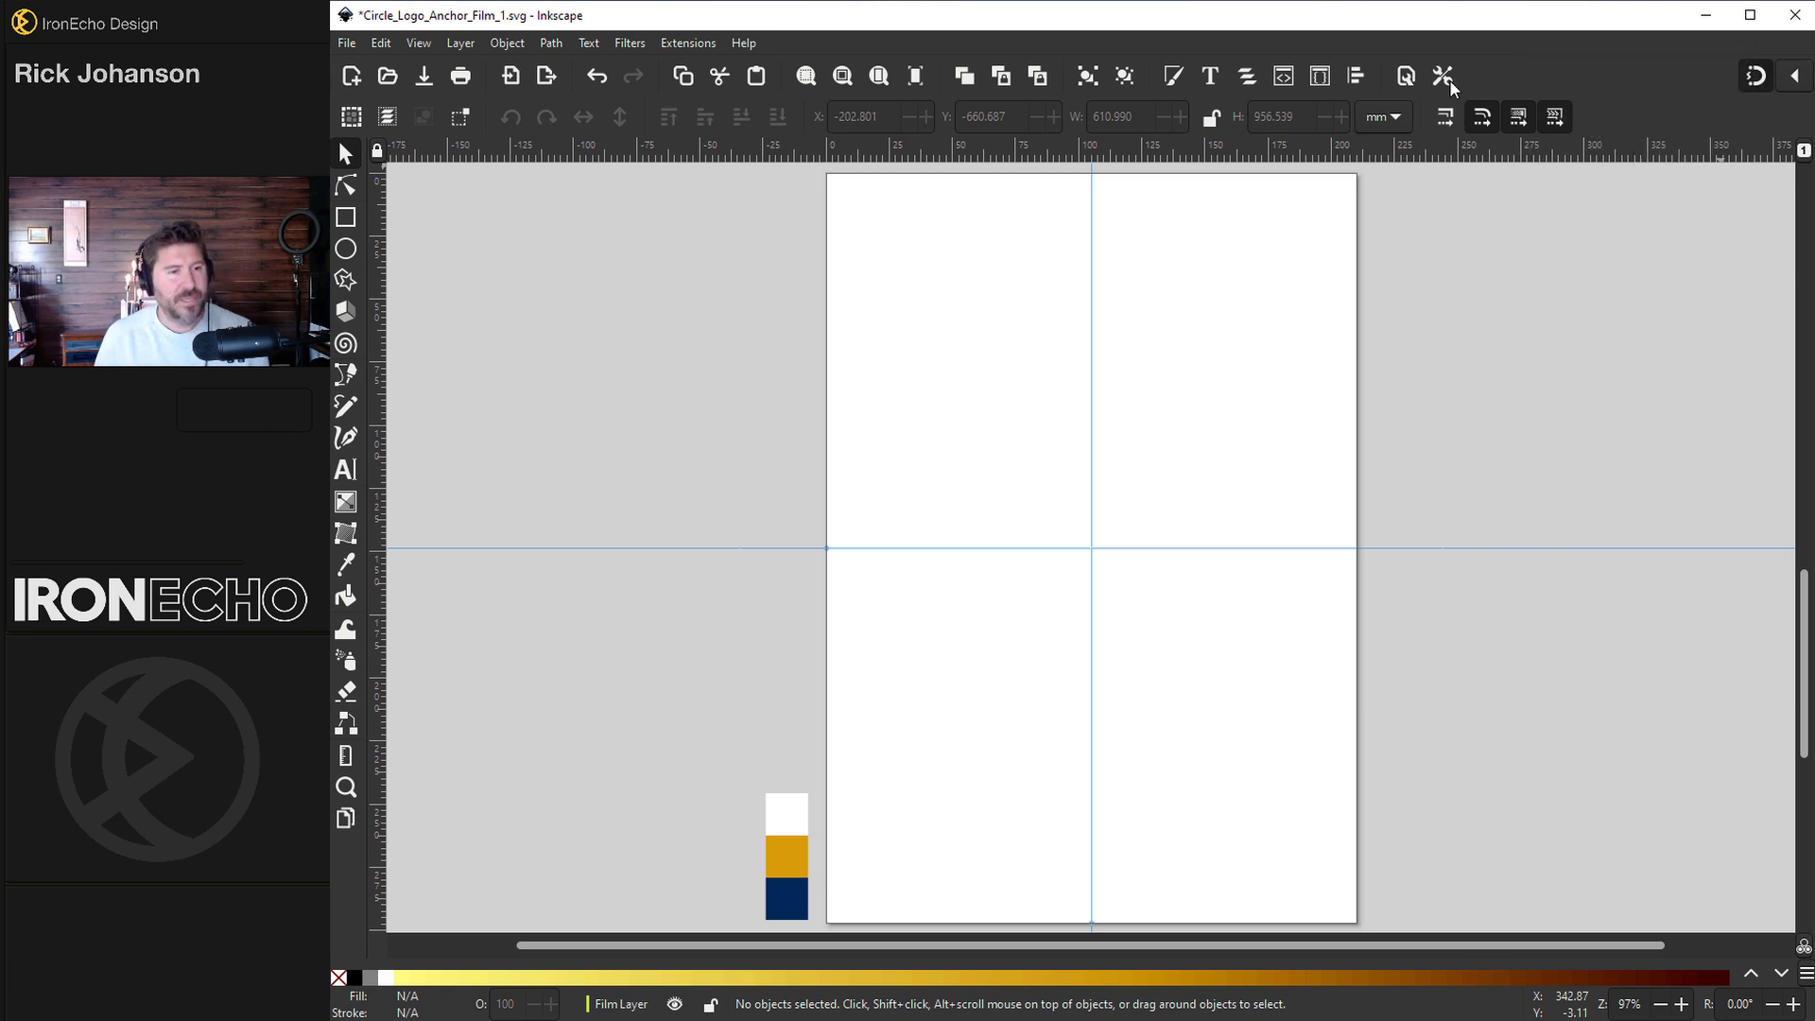
- Draw a large circle on the upper page and remove its fill
click(347, 251)
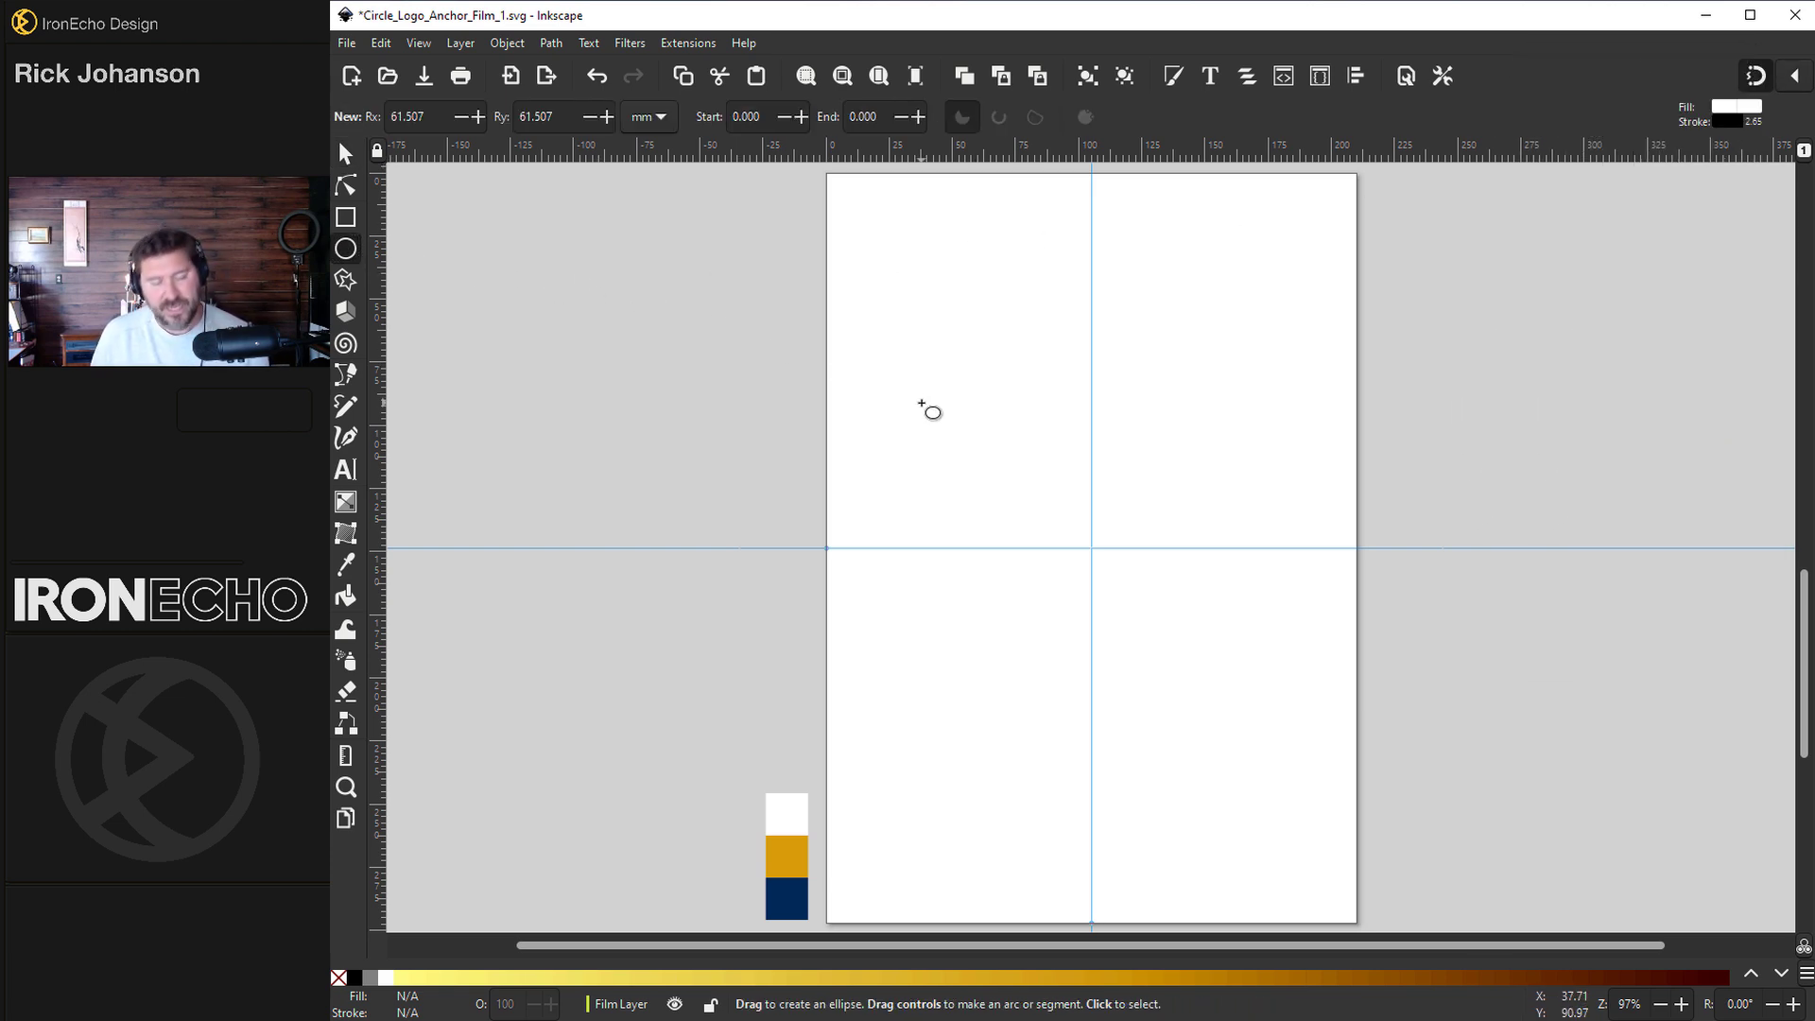
drag(980, 403, 1214, 682)
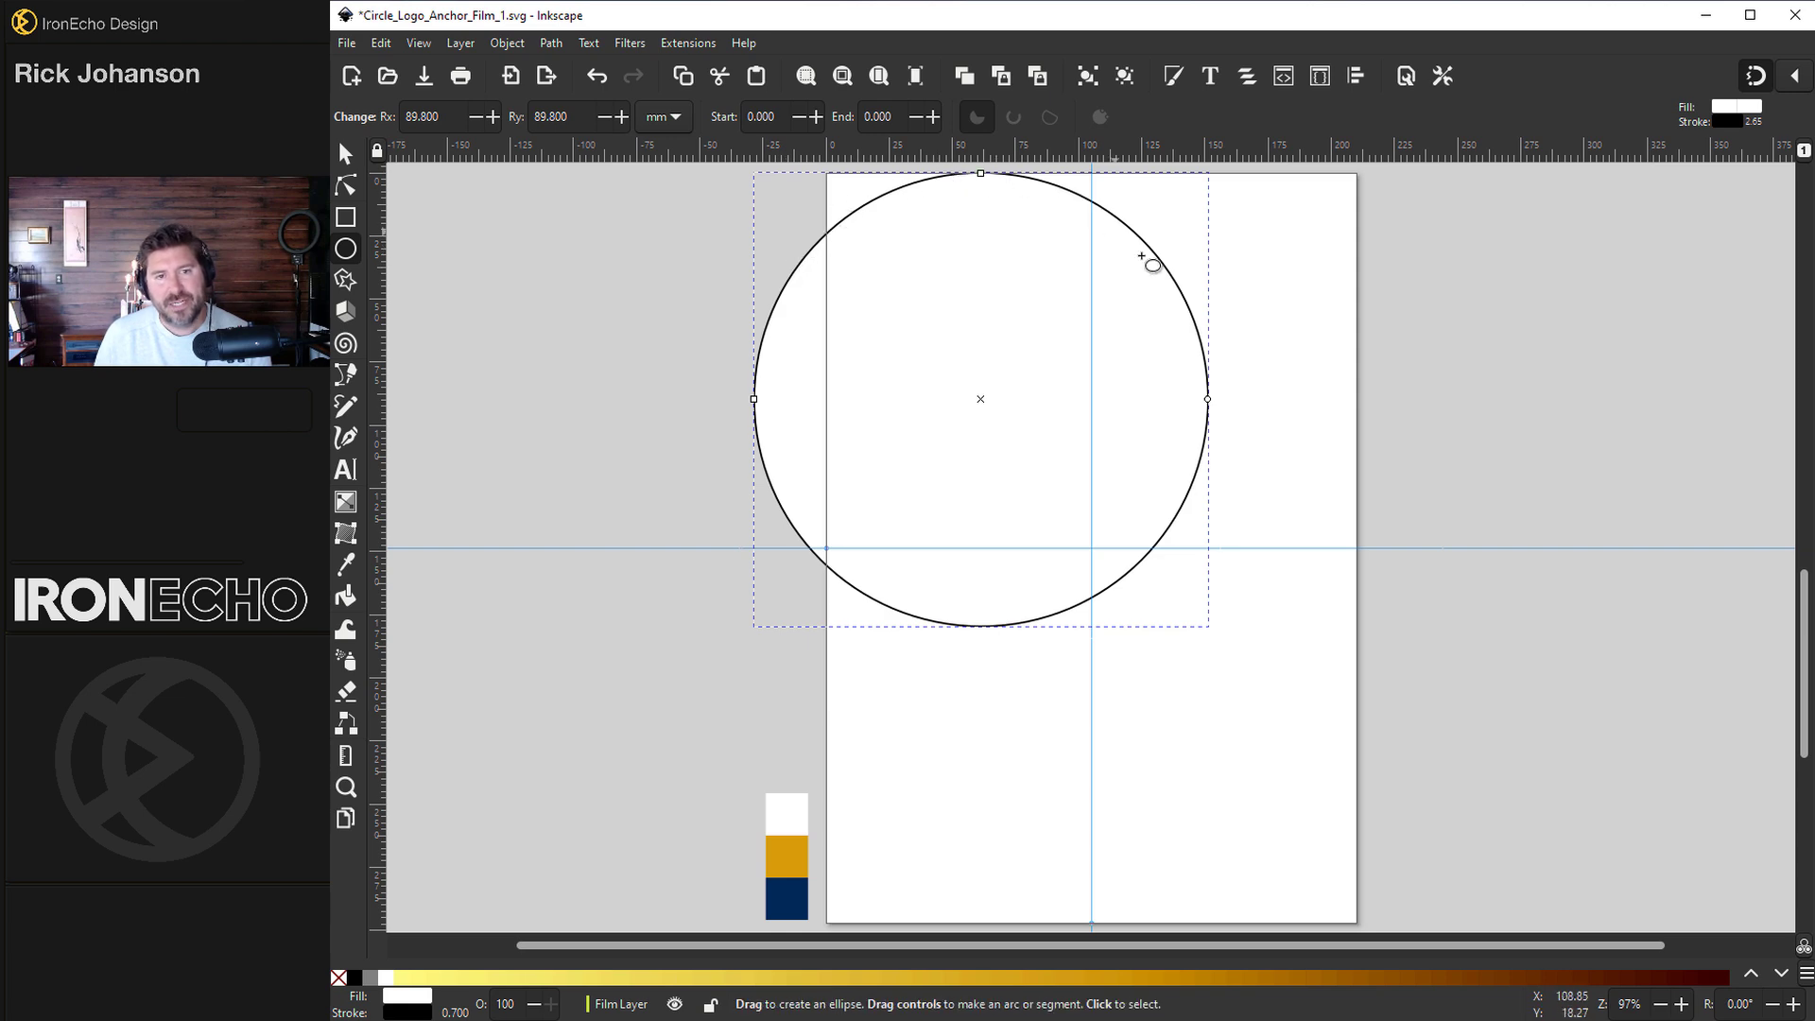
click(516, 44)
click(554, 98)
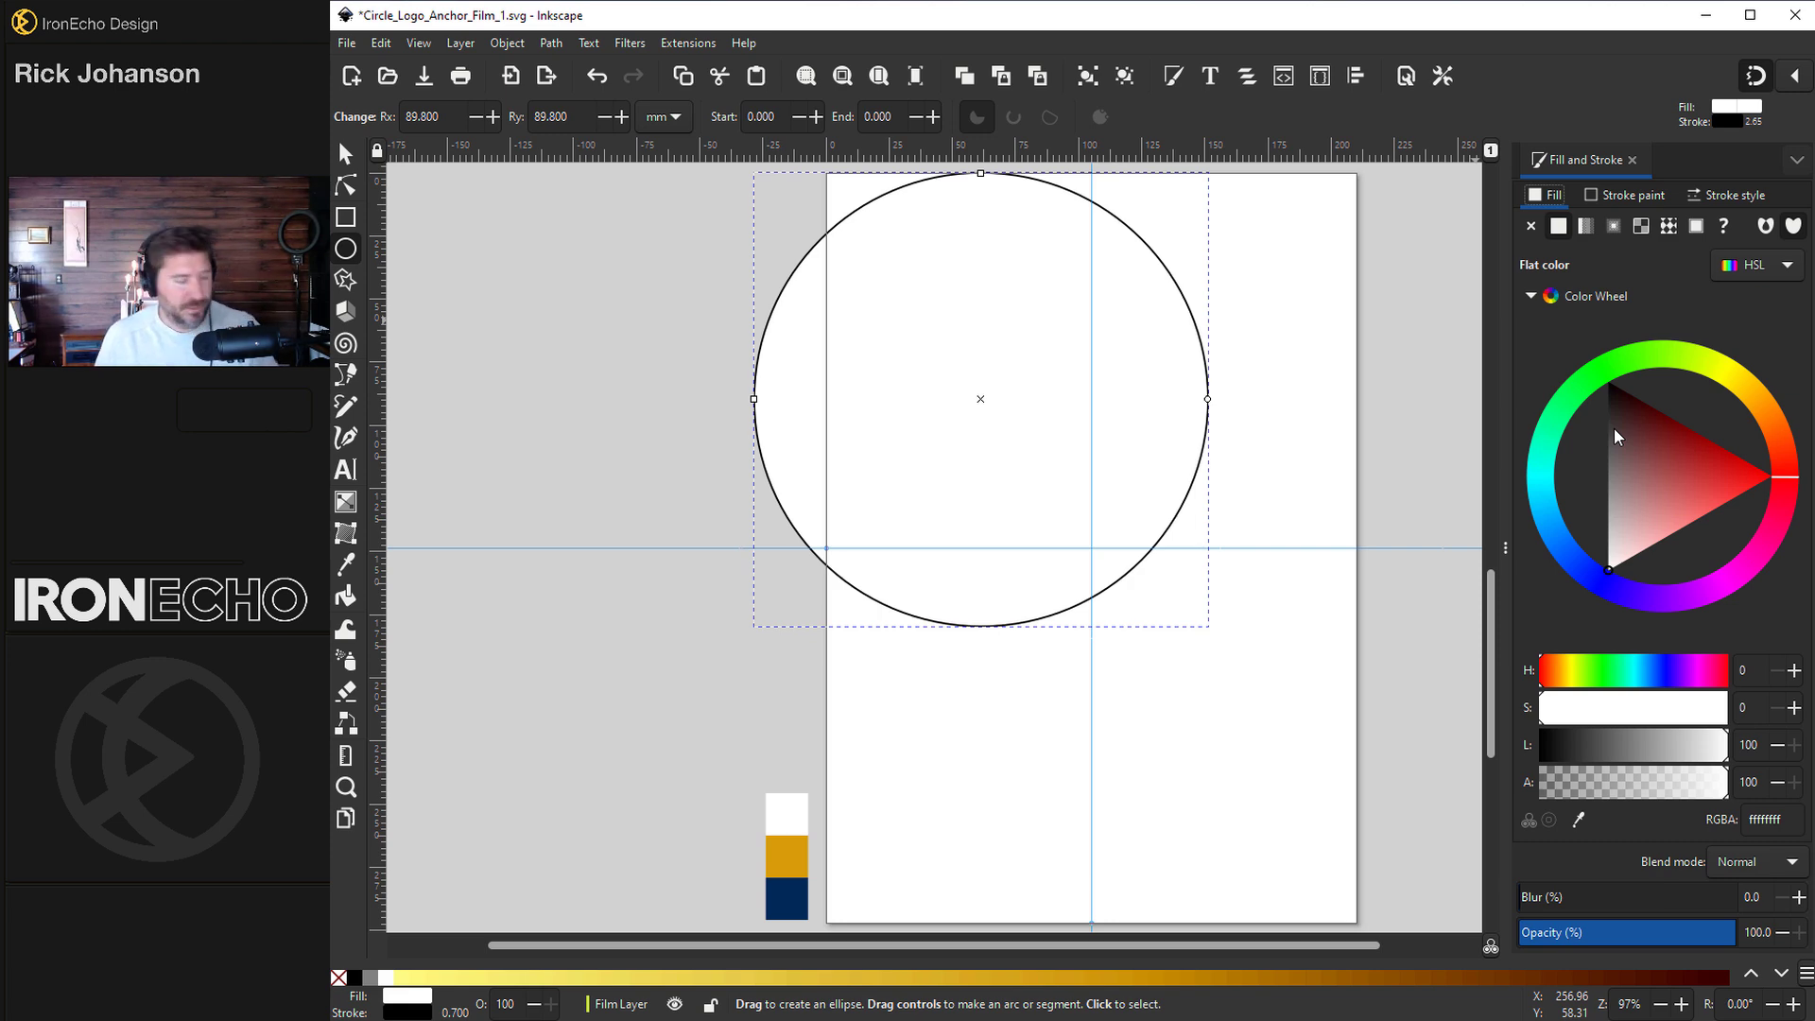
click(1532, 226)
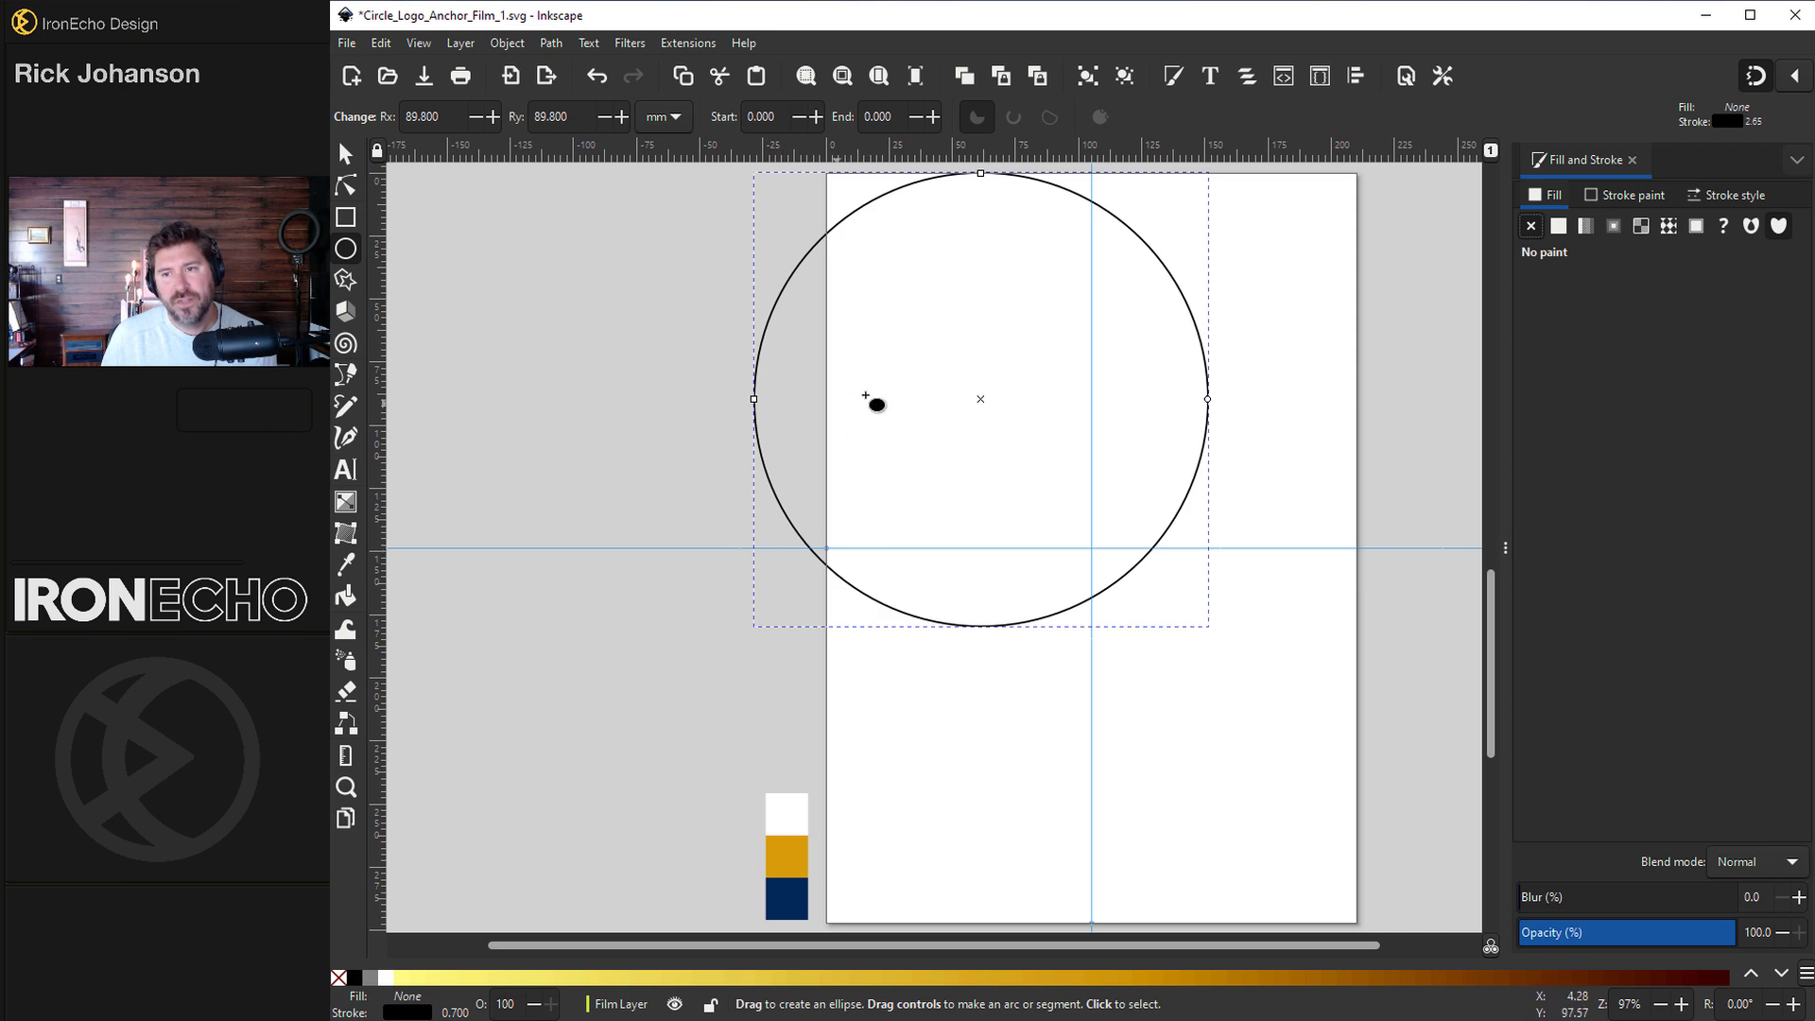
- Give the circle a navy outline, eyedropped from the swatch, 1 mm wide
click(1614, 196)
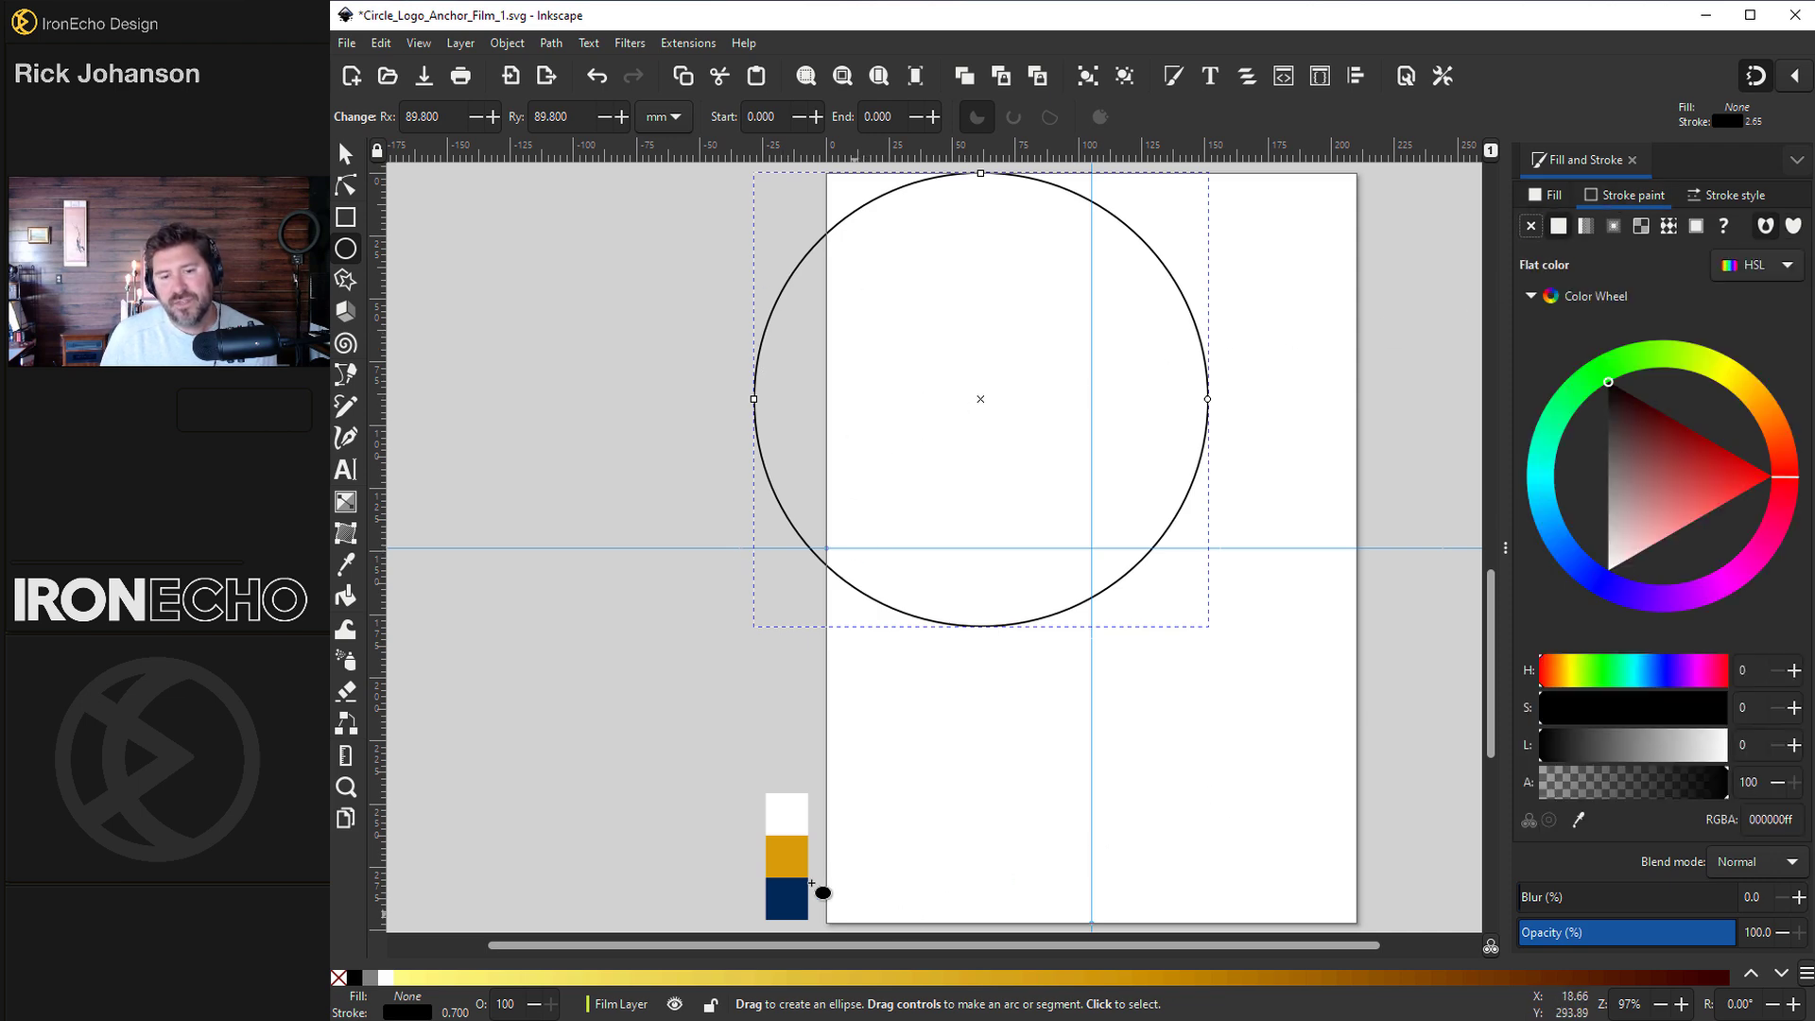
click(1580, 820)
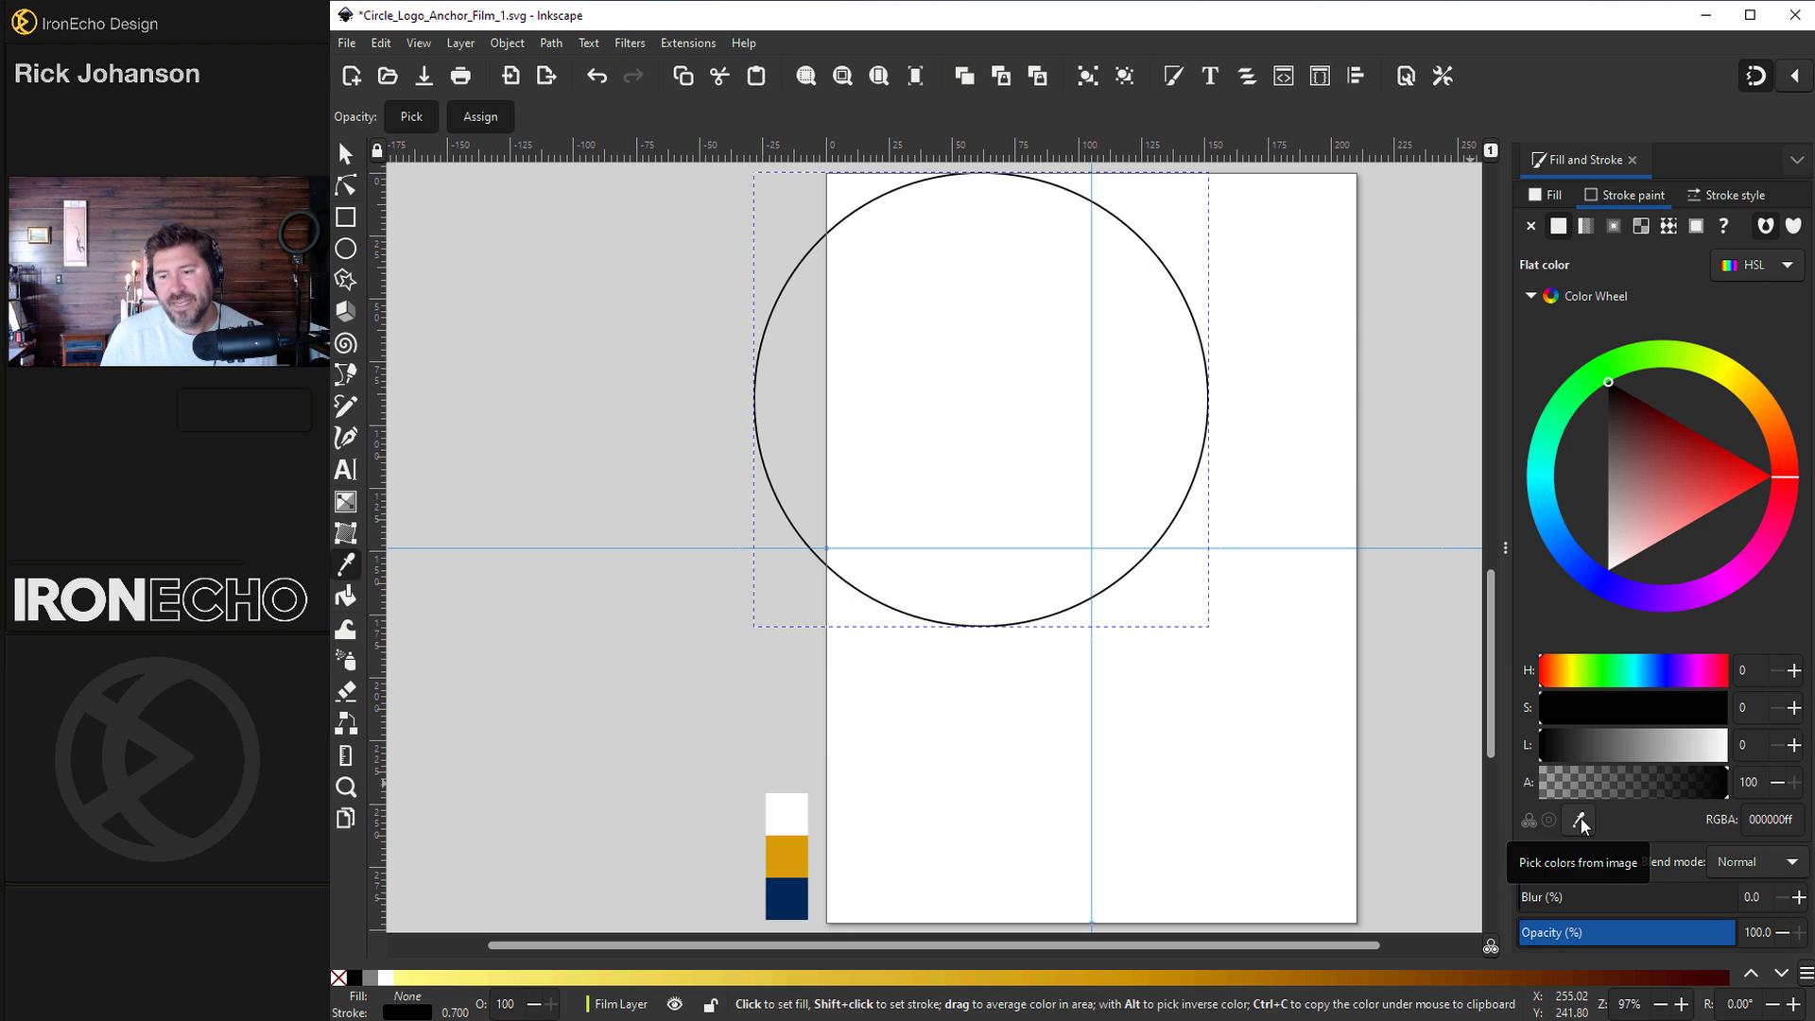
shift+click(802, 917)
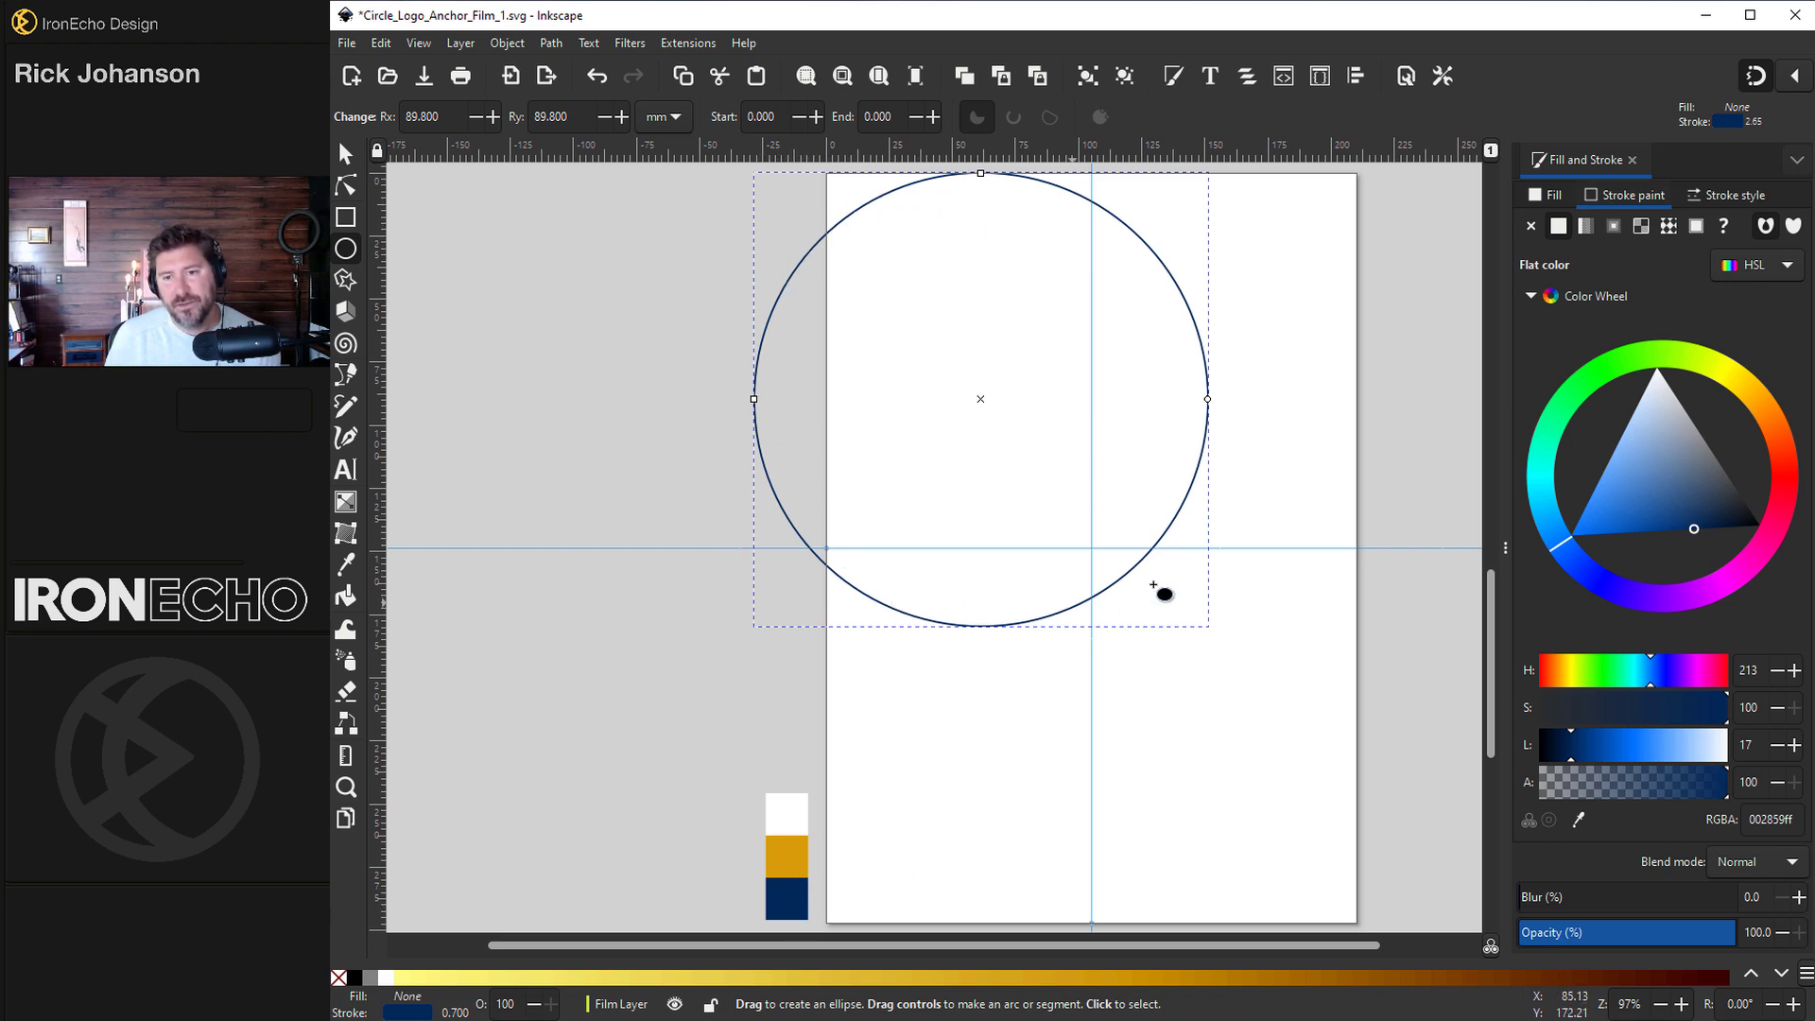
click(1758, 197)
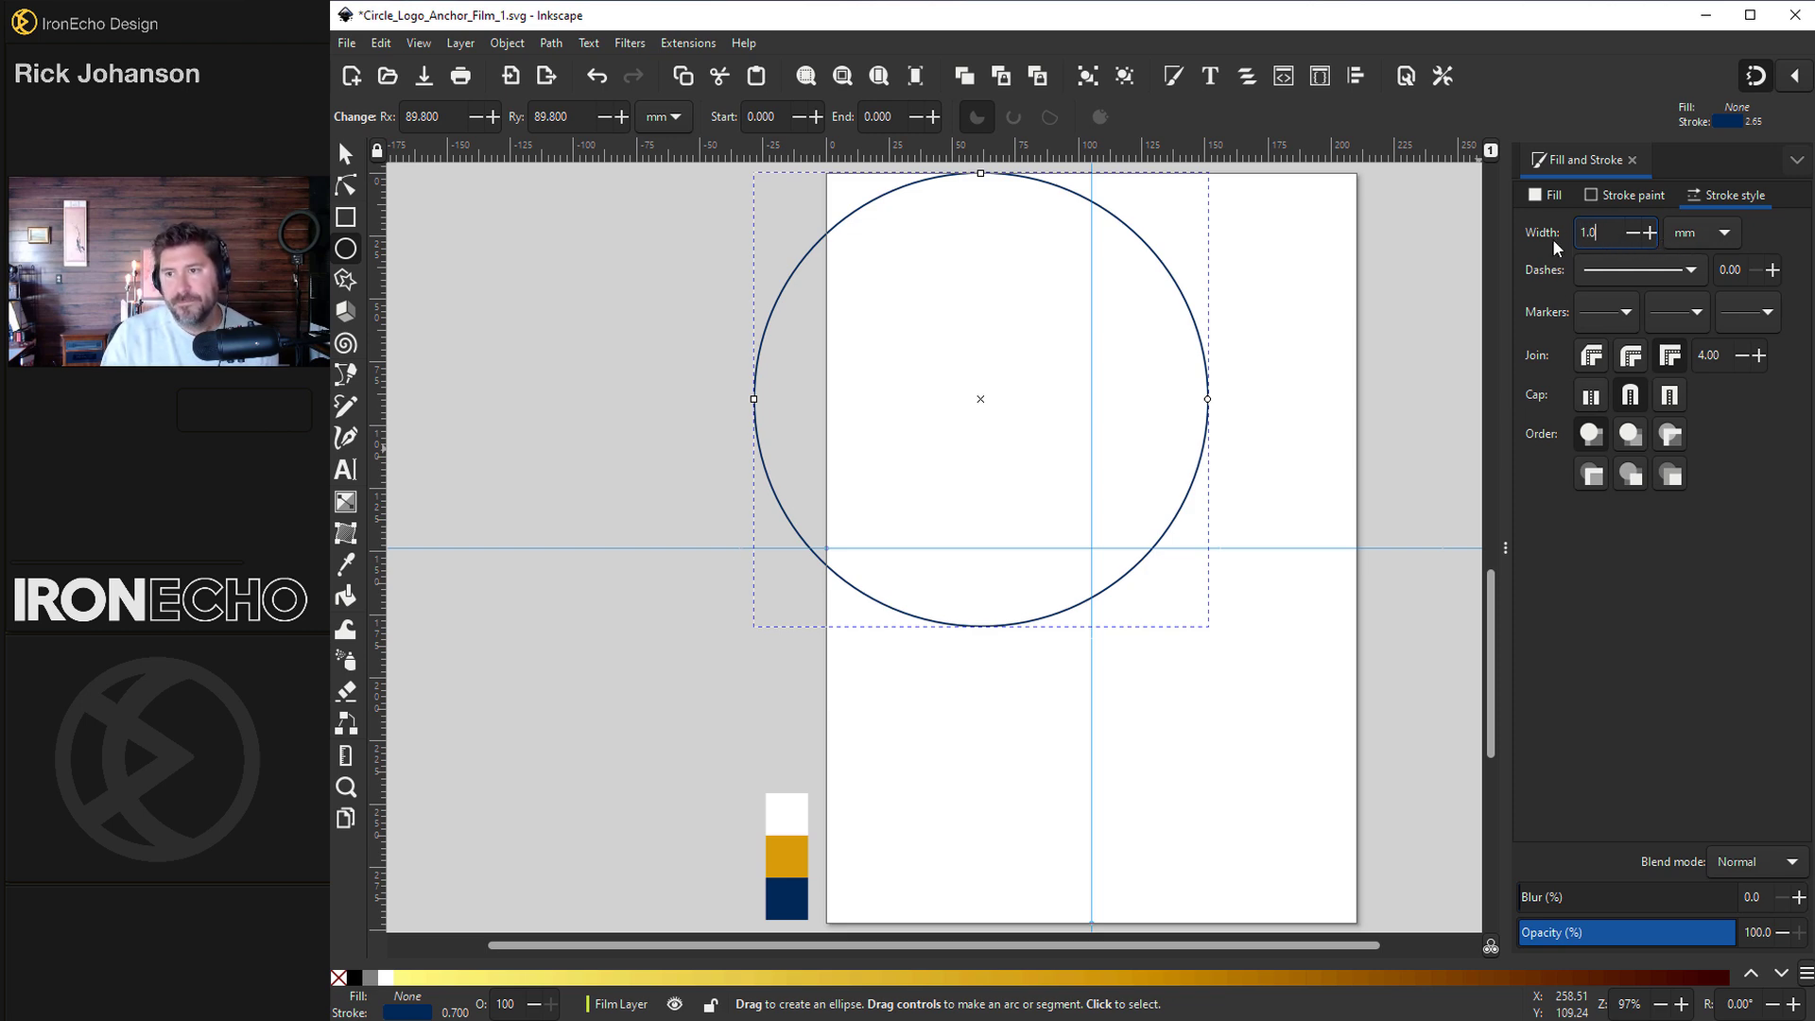
key(Return)
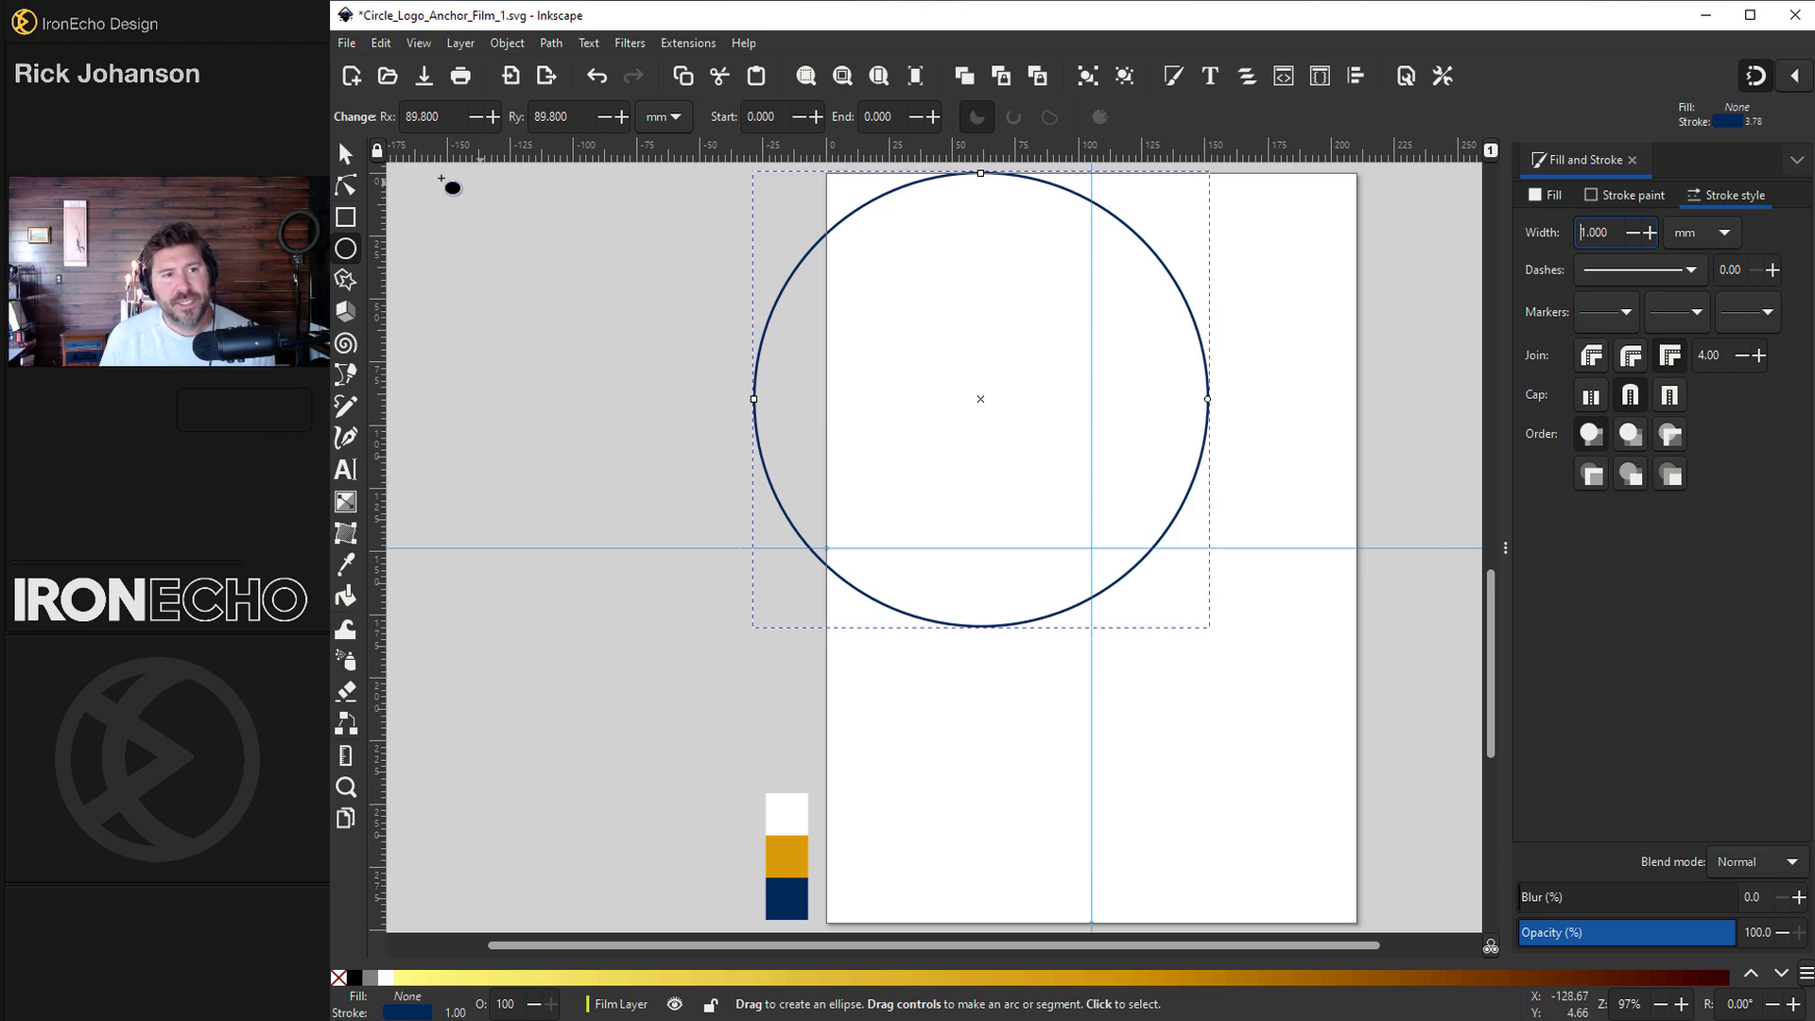
- Centre the circle on the guide intersection and shrink it slightly about its centre
click(345, 153)
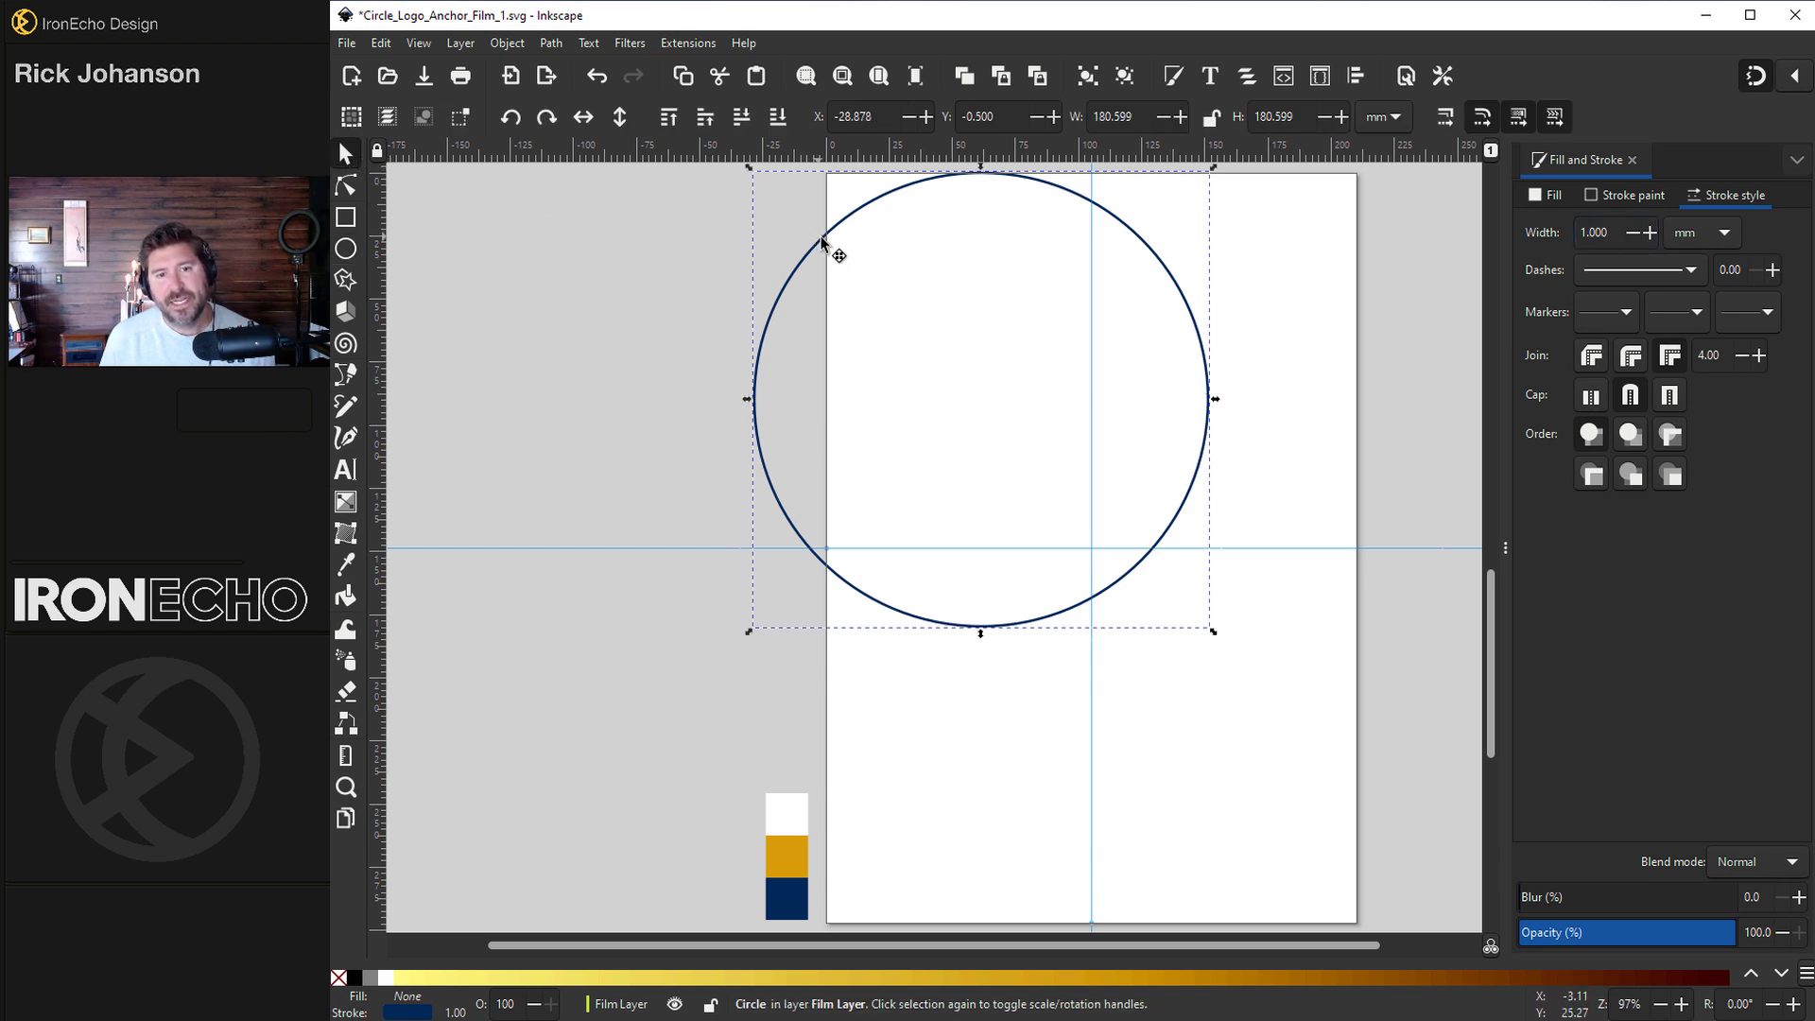
mouse_move(818, 242)
mouse_down()
mouse_move(925, 354)
mouse_move(932, 399)
mouse_up()
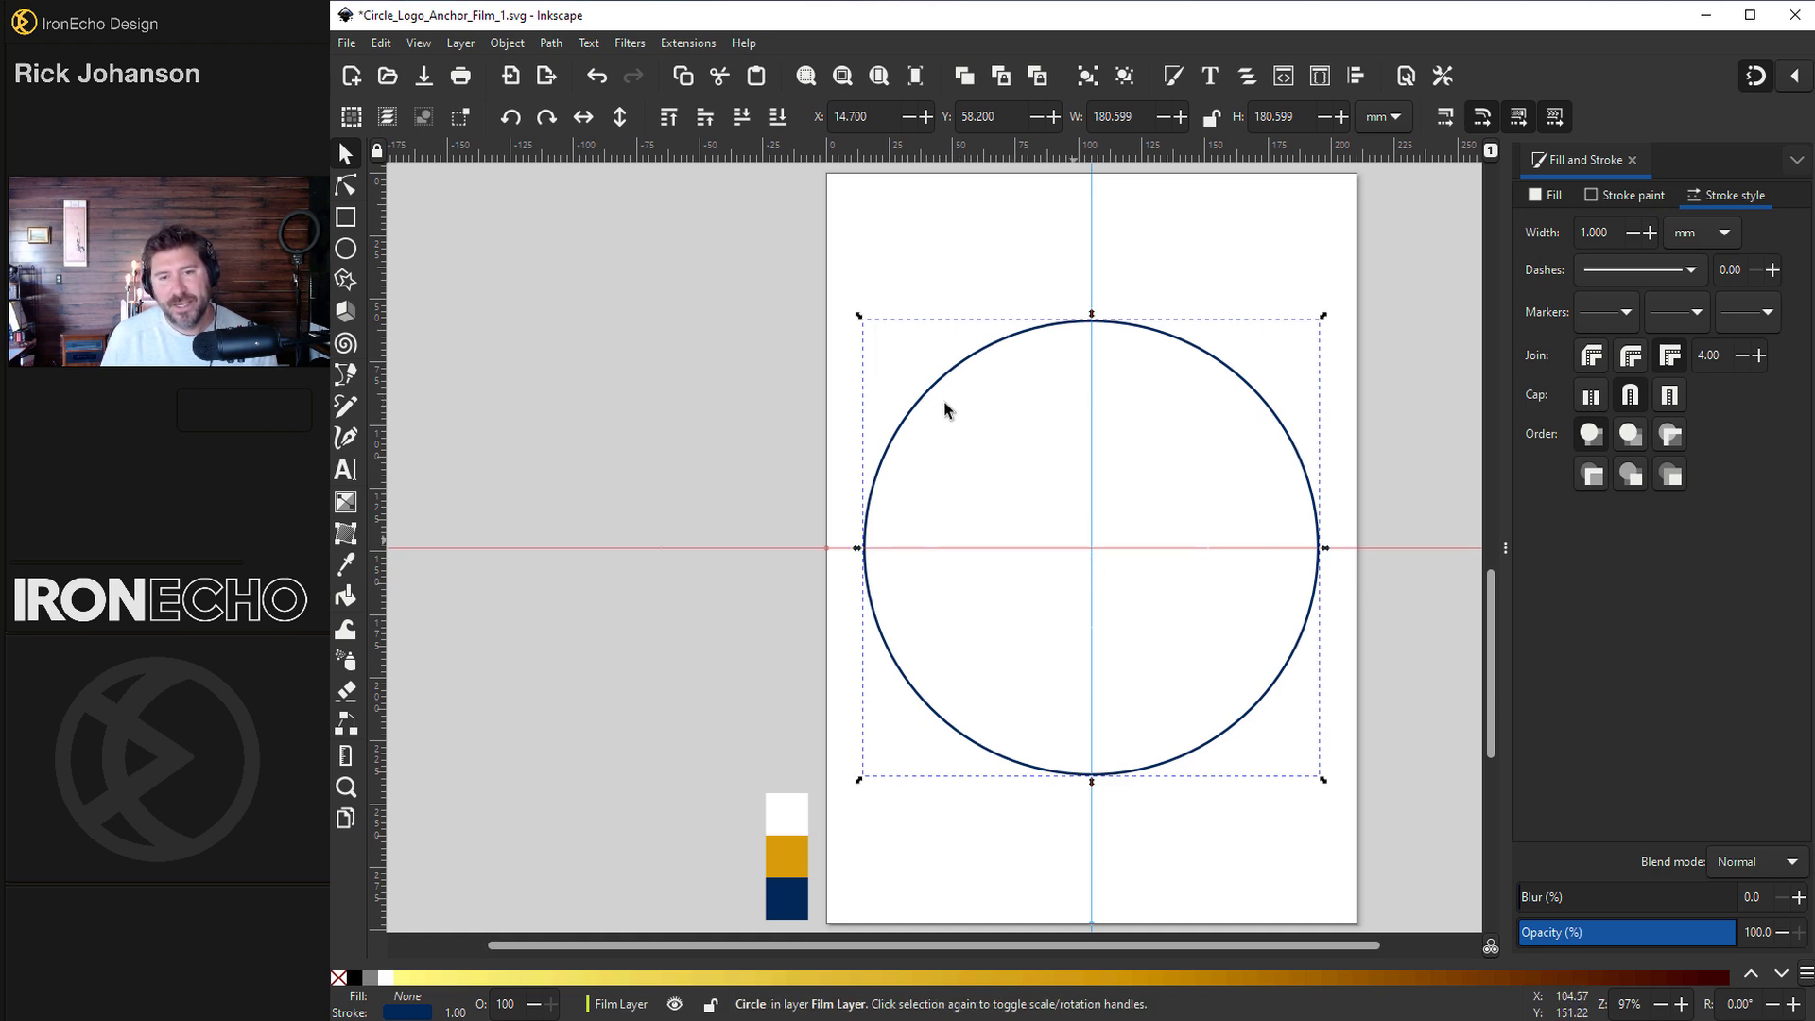
scroll(1286, 324, right, 1)
drag(1286, 325, 1266, 335)
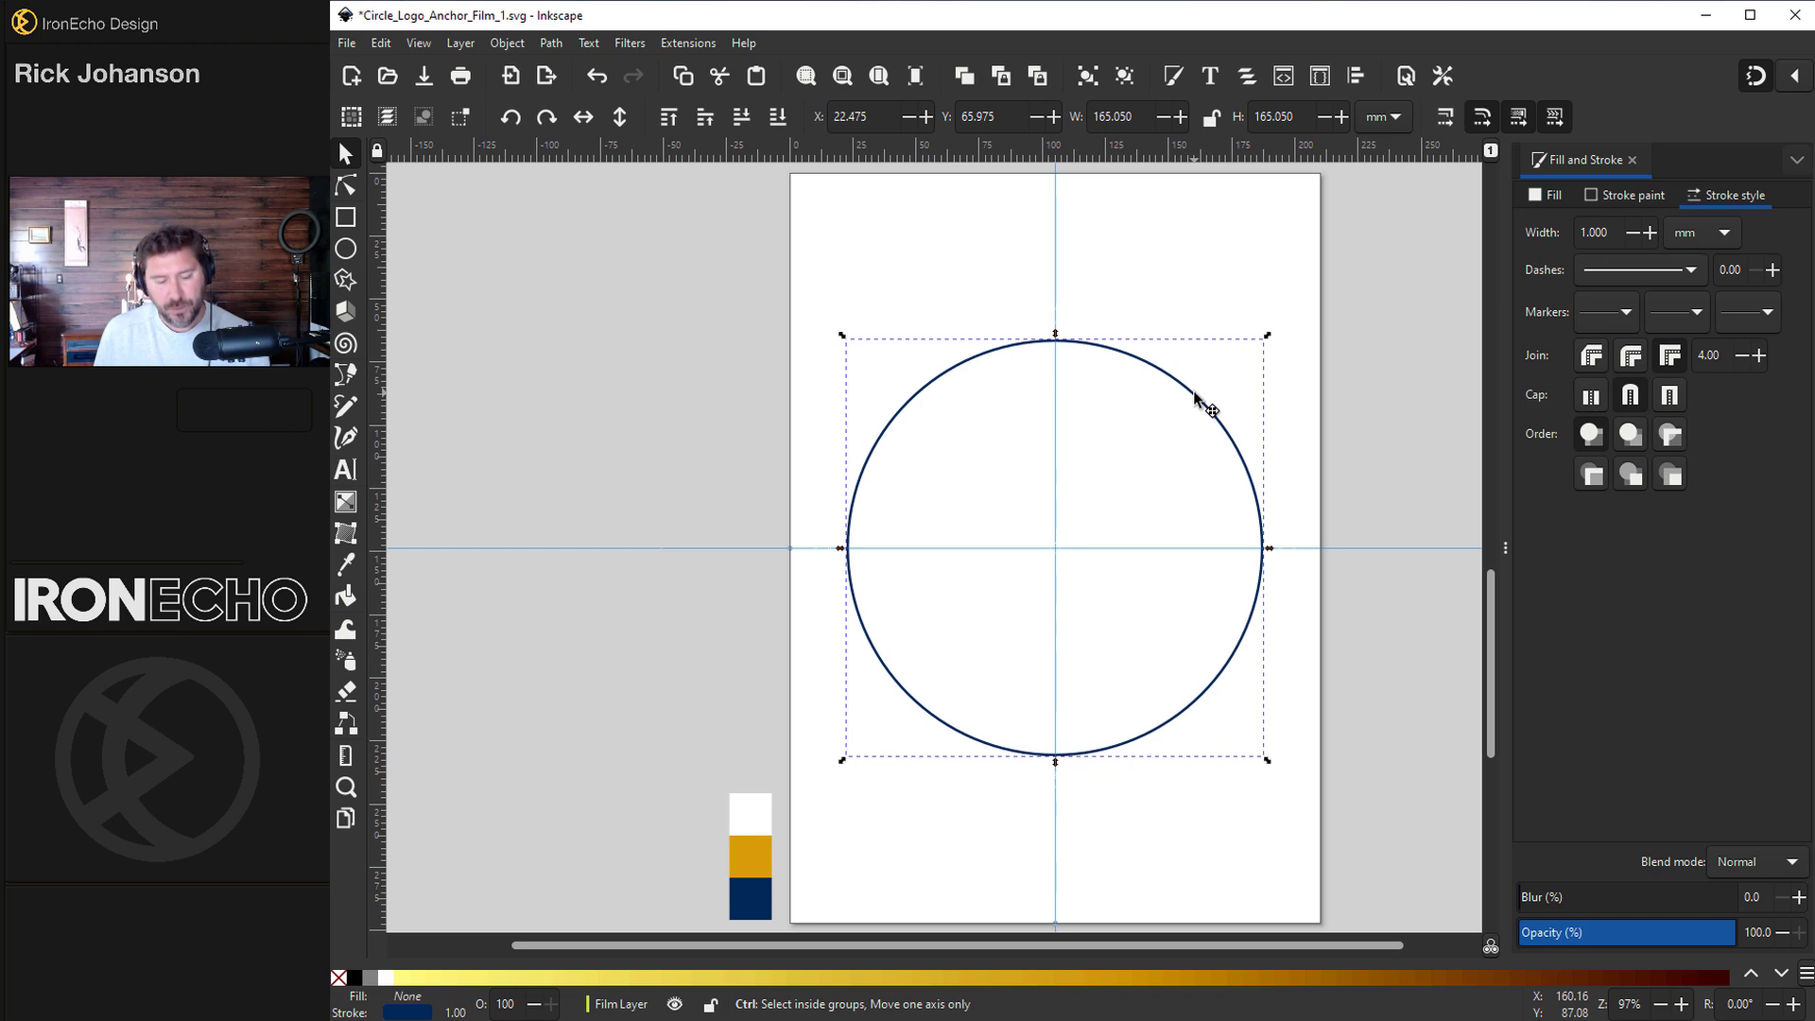
- Duplicate the circle, give the copy a 0.75 mm outline, and Ctrl-shrink it to about 96%
key(ctrl+d)
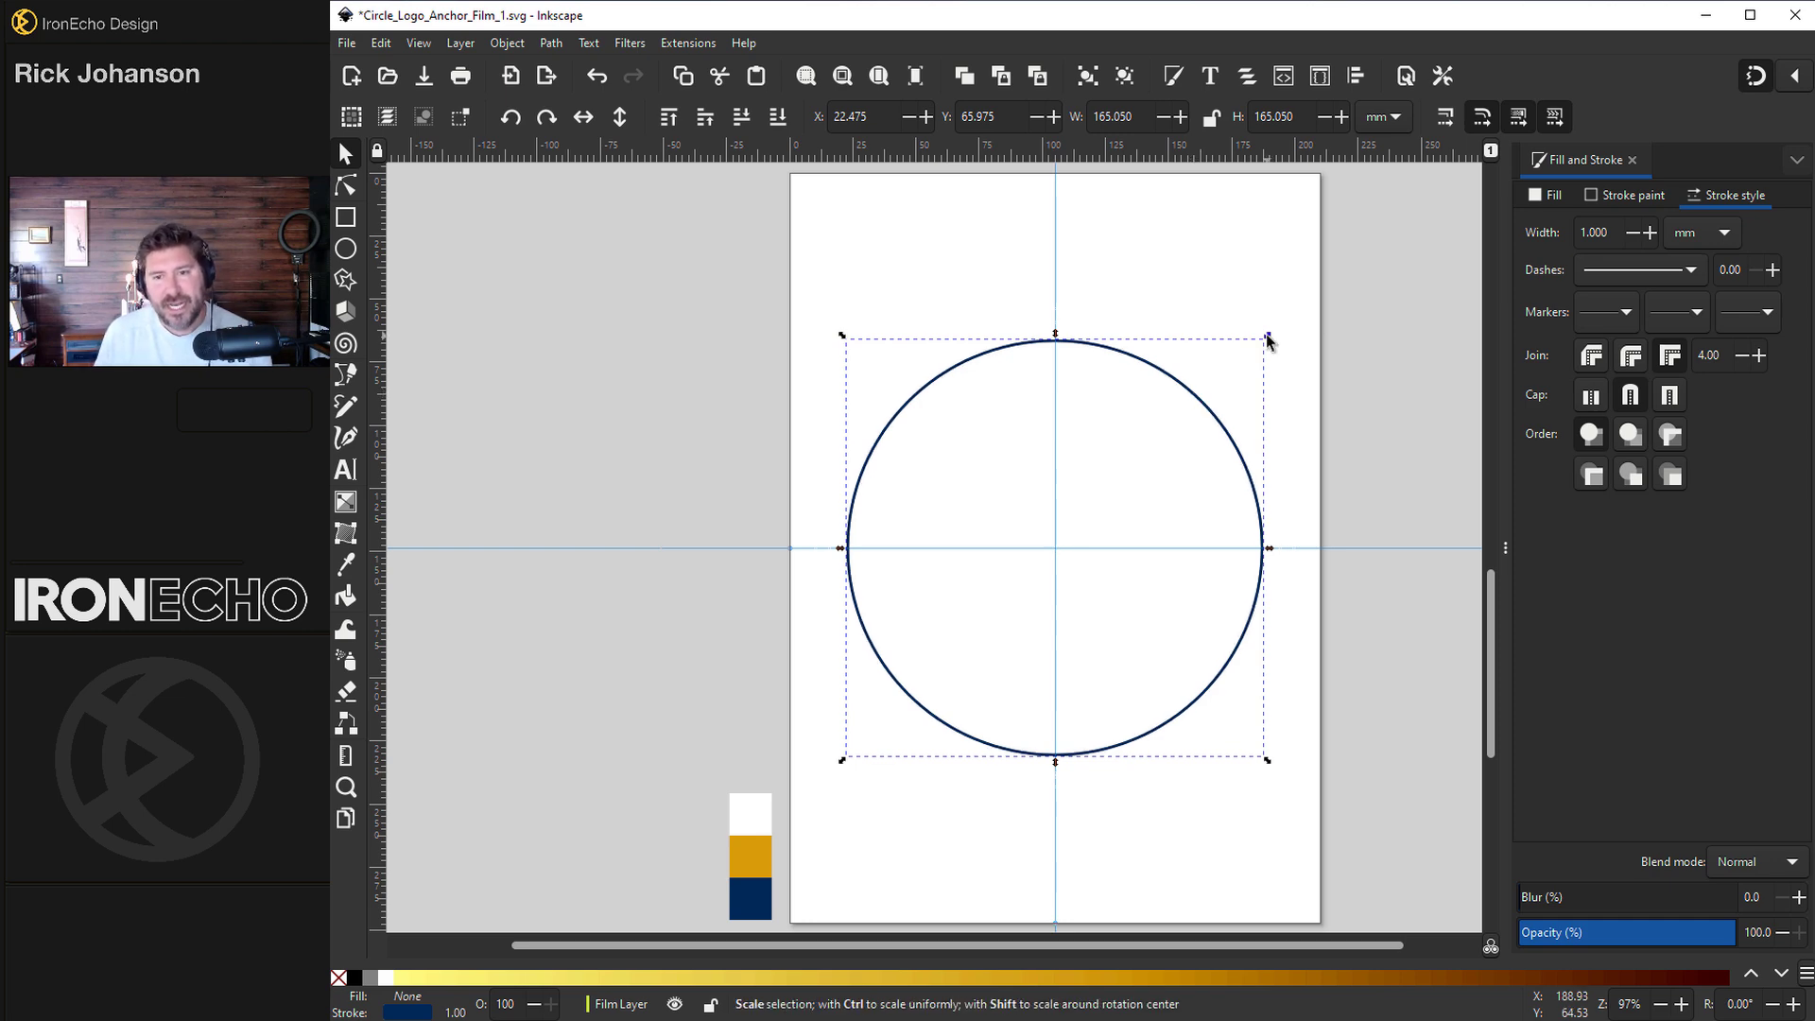
drag(1268, 338, 1262, 342)
key(BackSpace)
key(BackSpace)
key(BackSpace)
key(BackSpace)
key(BackSpace)
text(0.5)
key(Return)
key(ctrl+a)
text(0.75)
key(Return)
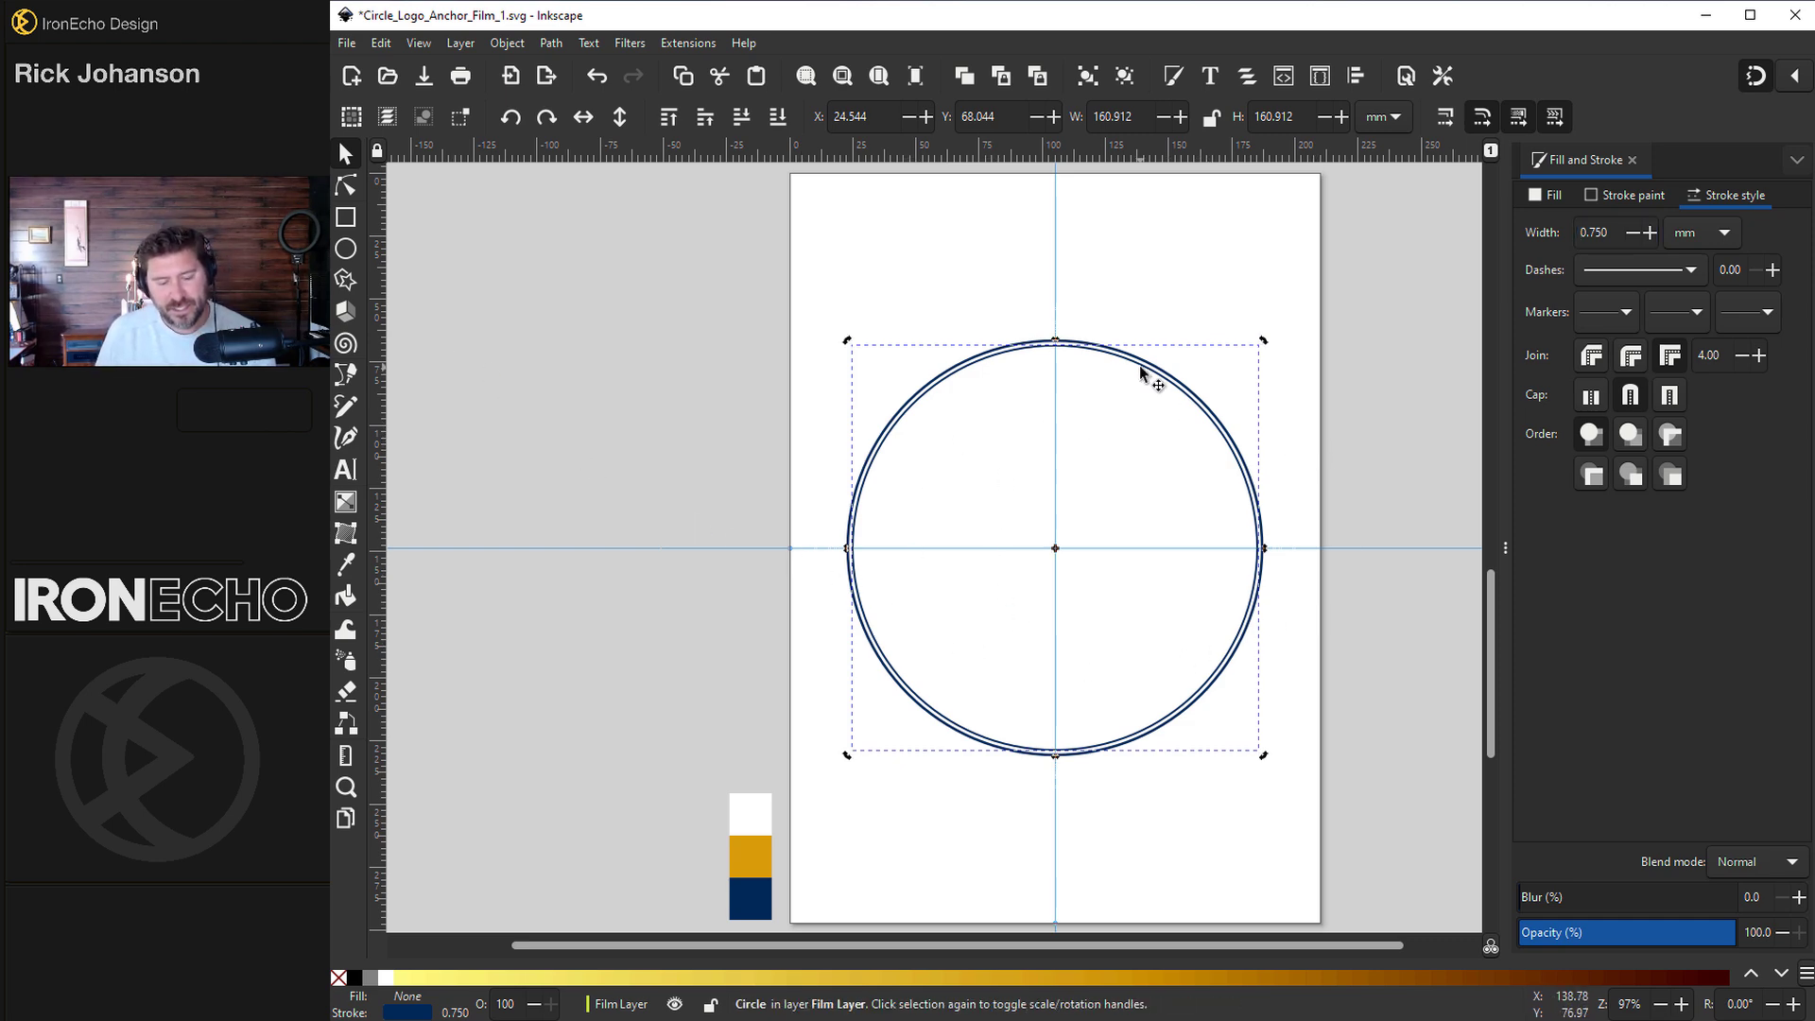
key(ctrl)
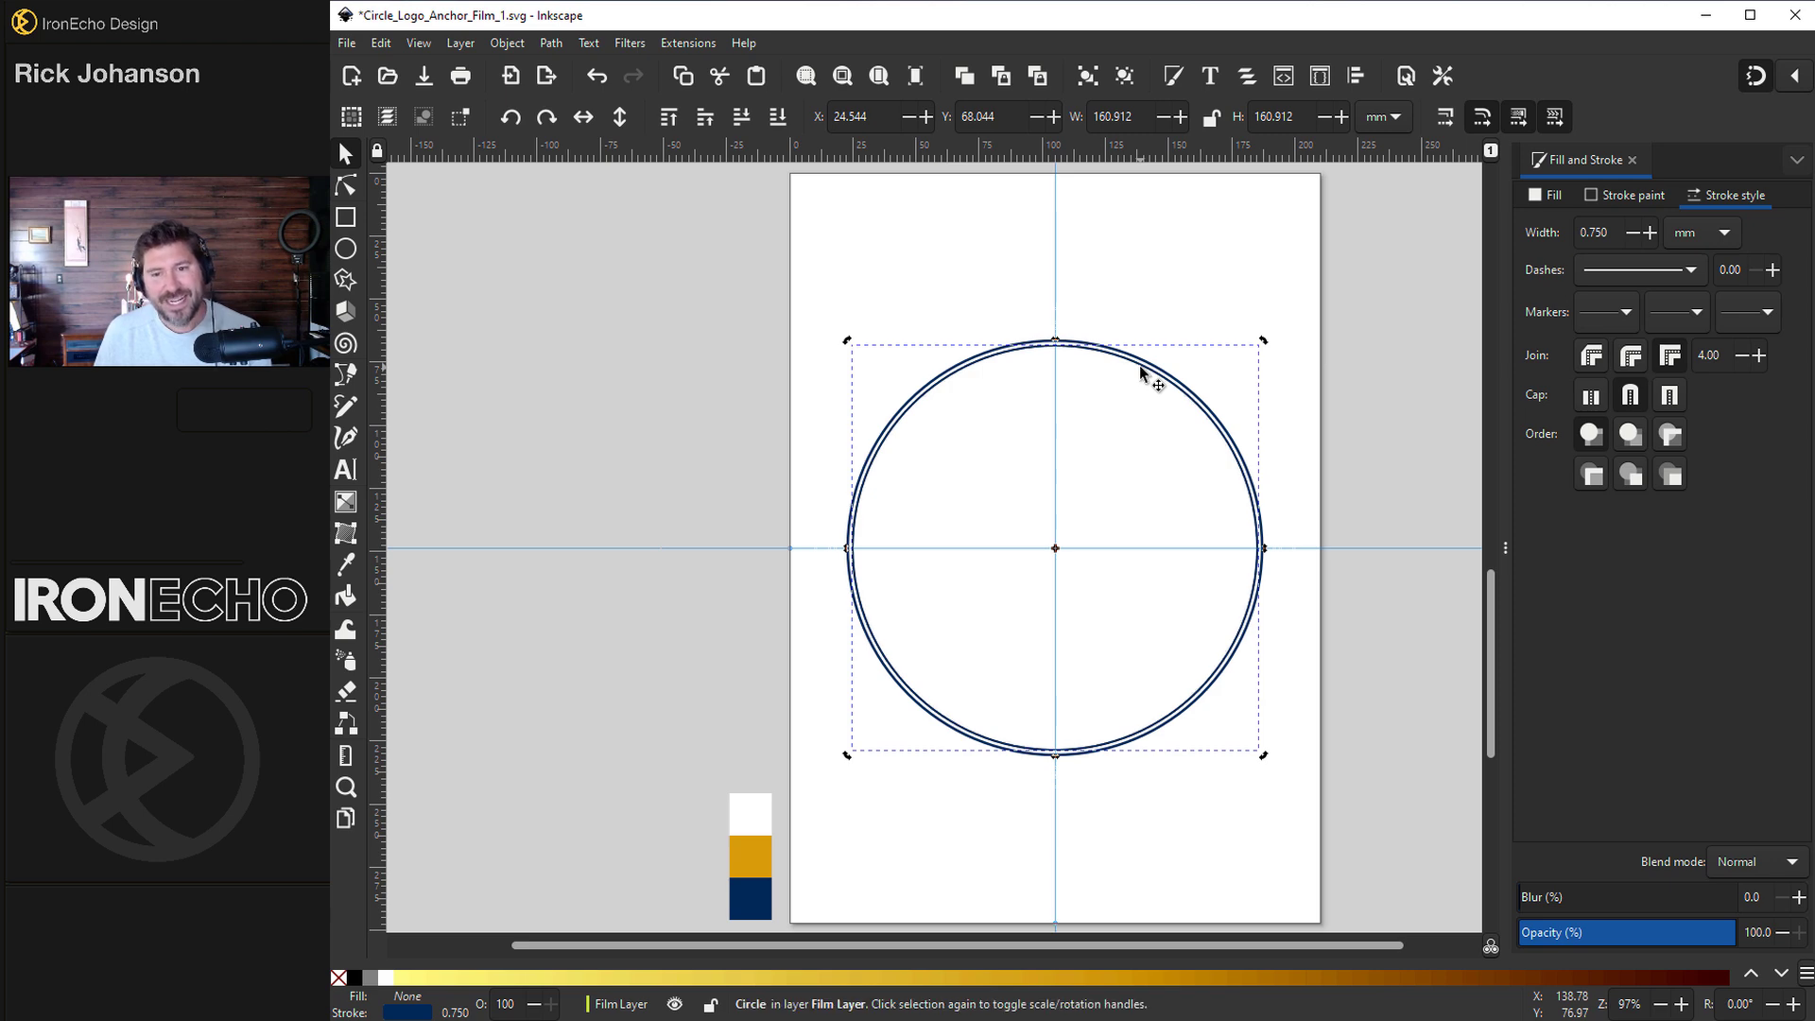
drag(1263, 341, 1255, 352)
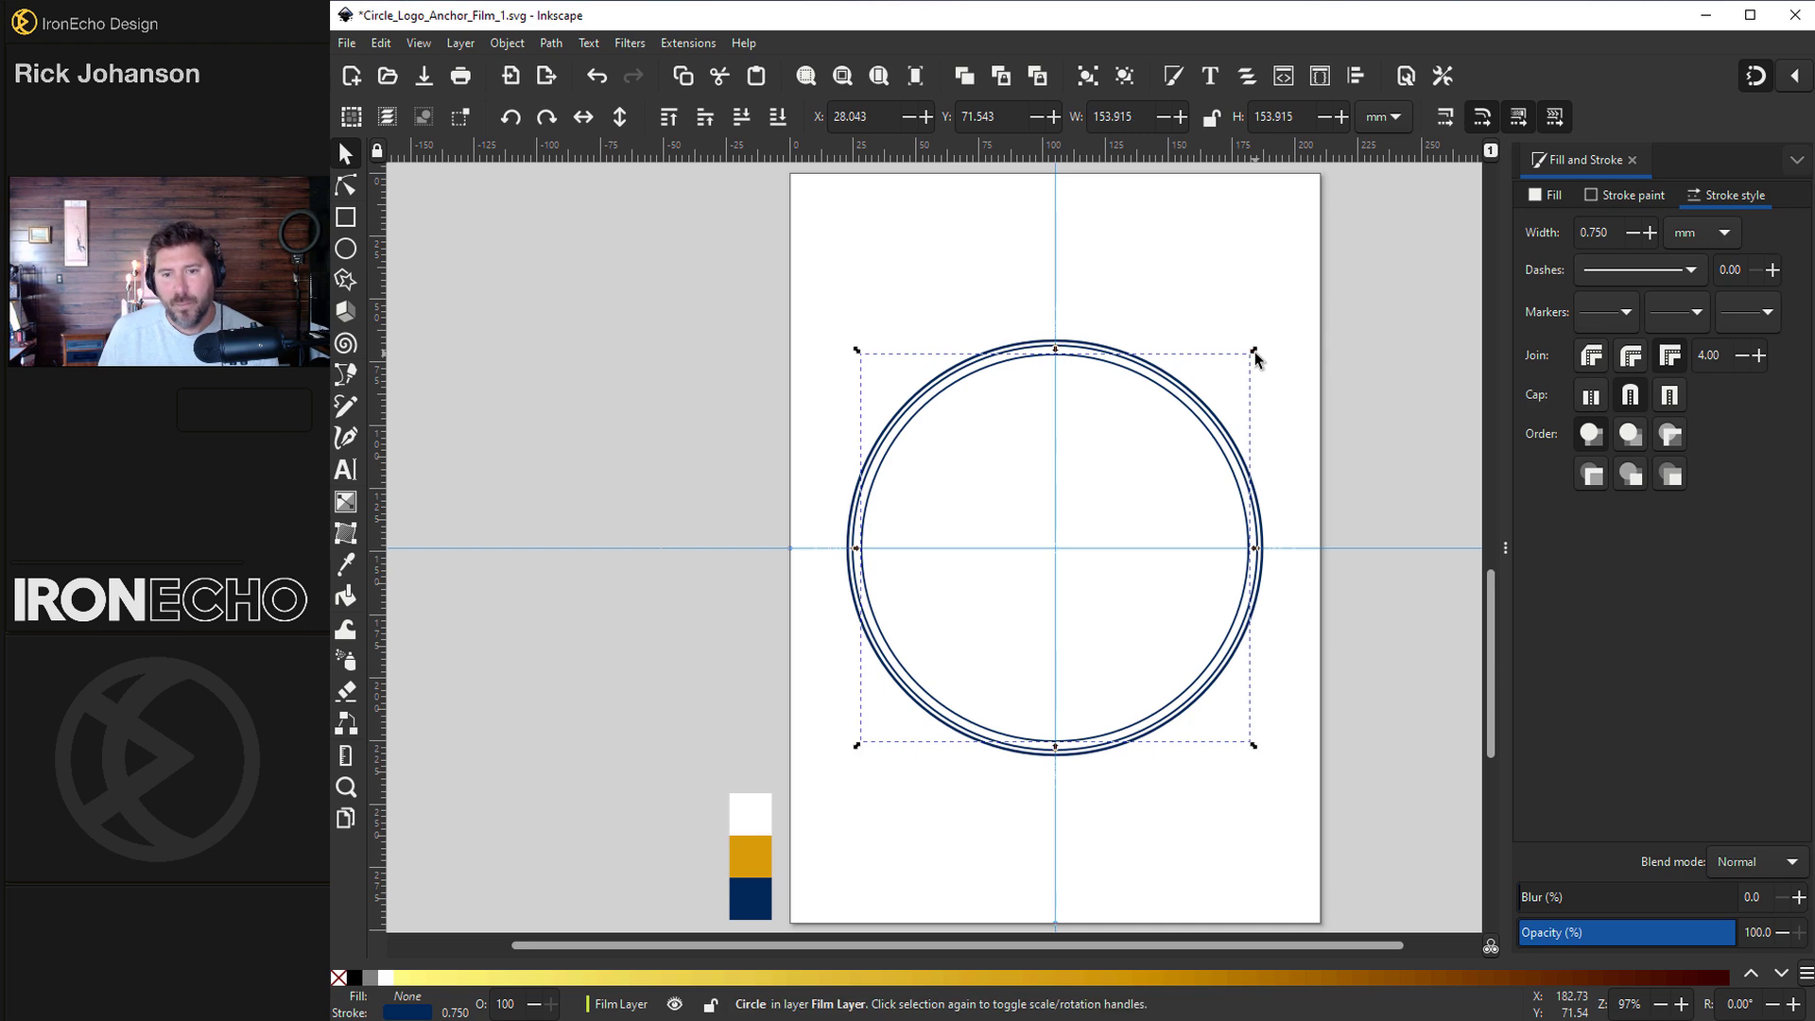
- Fill the inner circle with flat navy picked from the swatch
click(1550, 195)
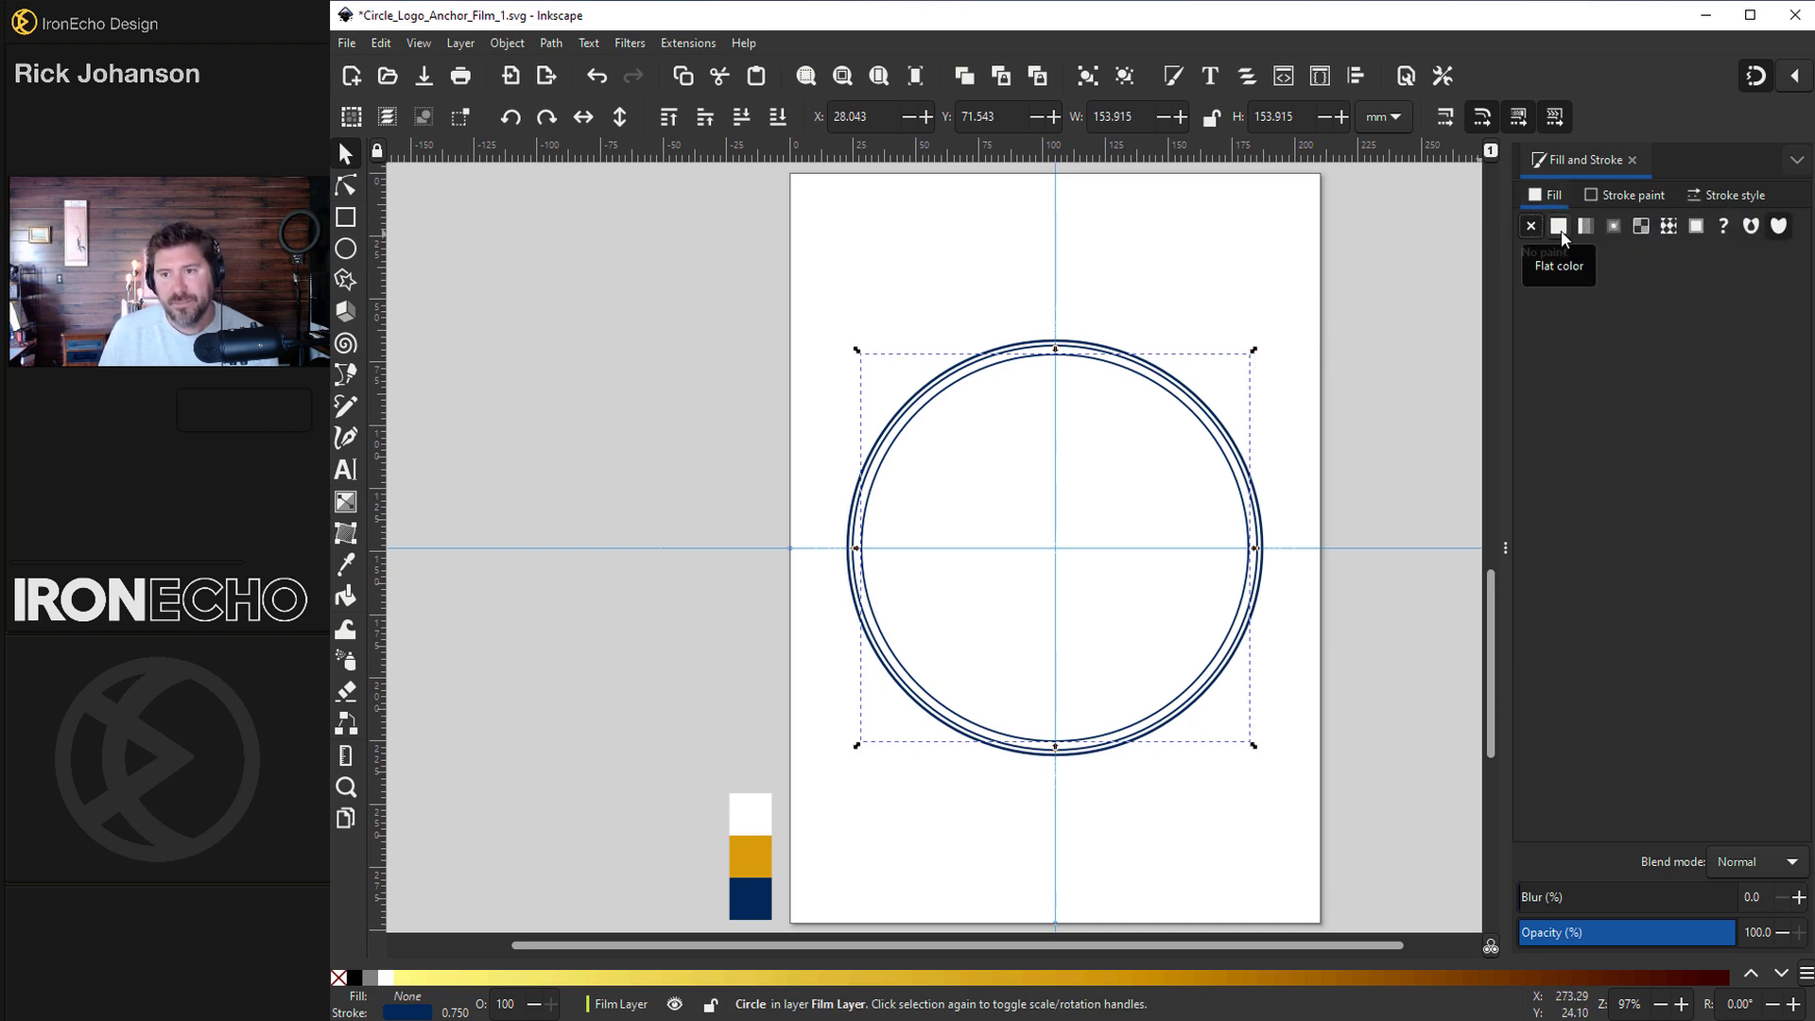
click(1559, 227)
key(d)
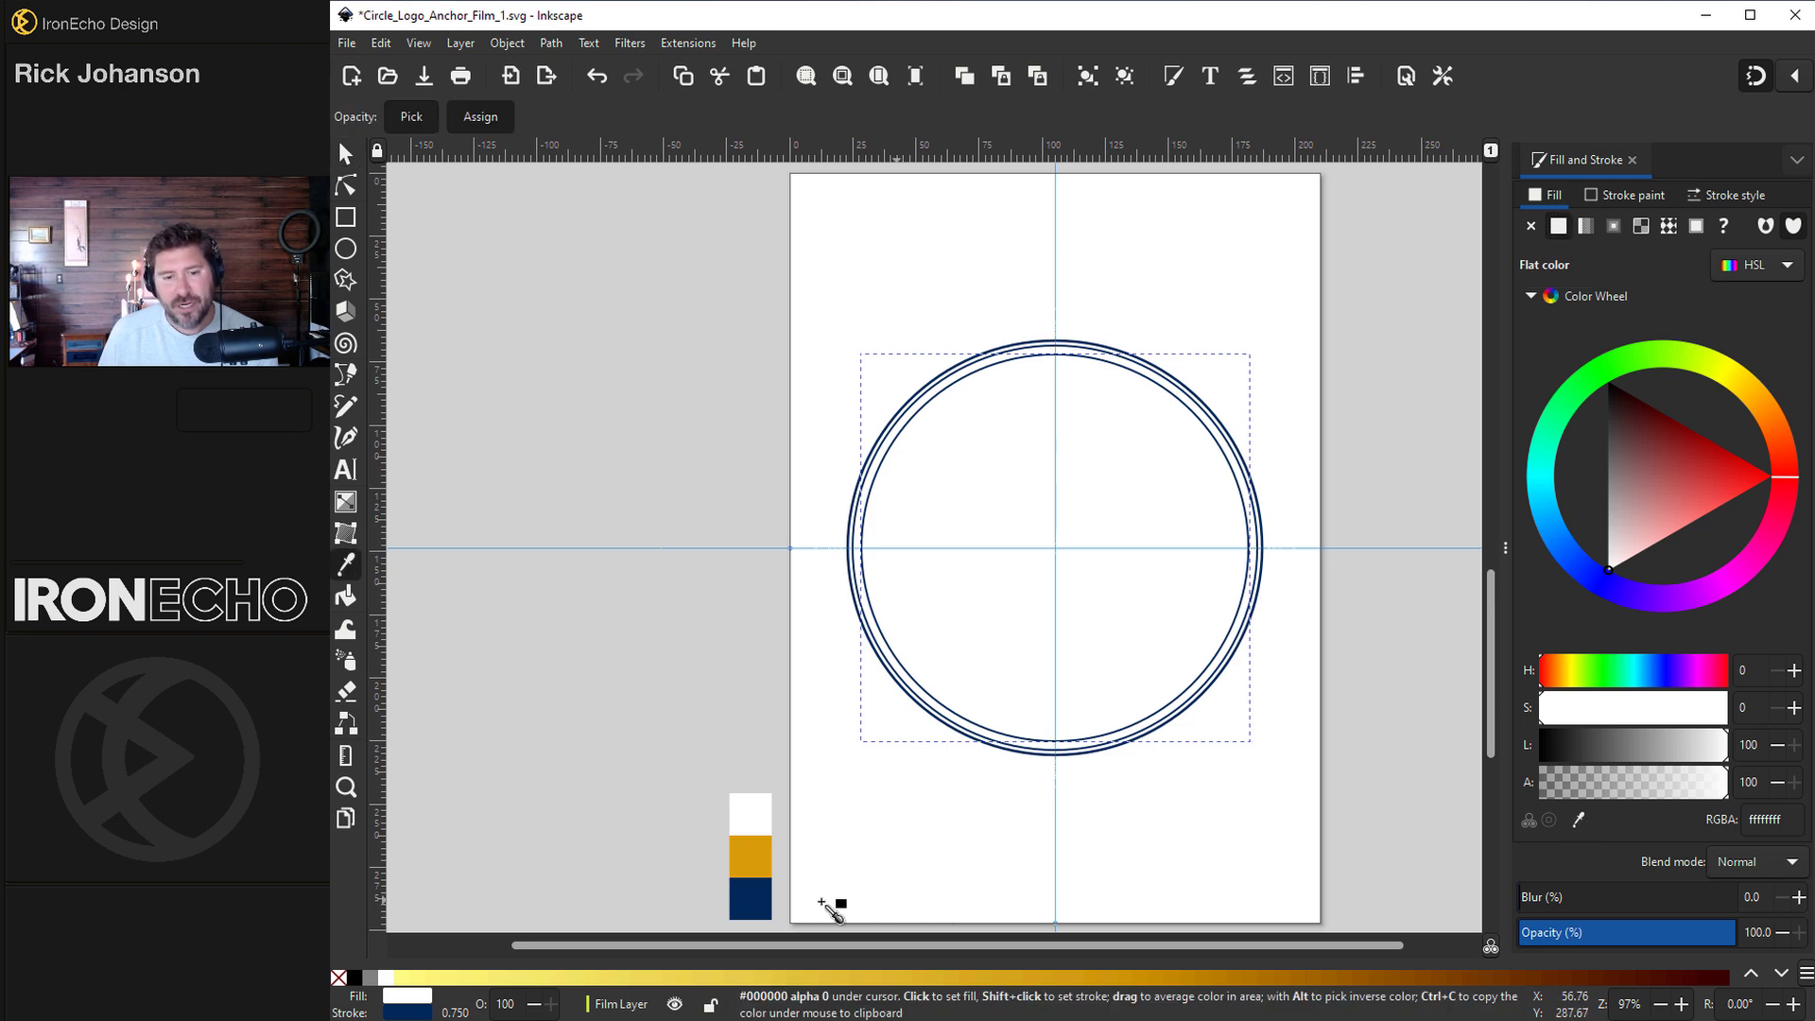
click(760, 903)
key(s)
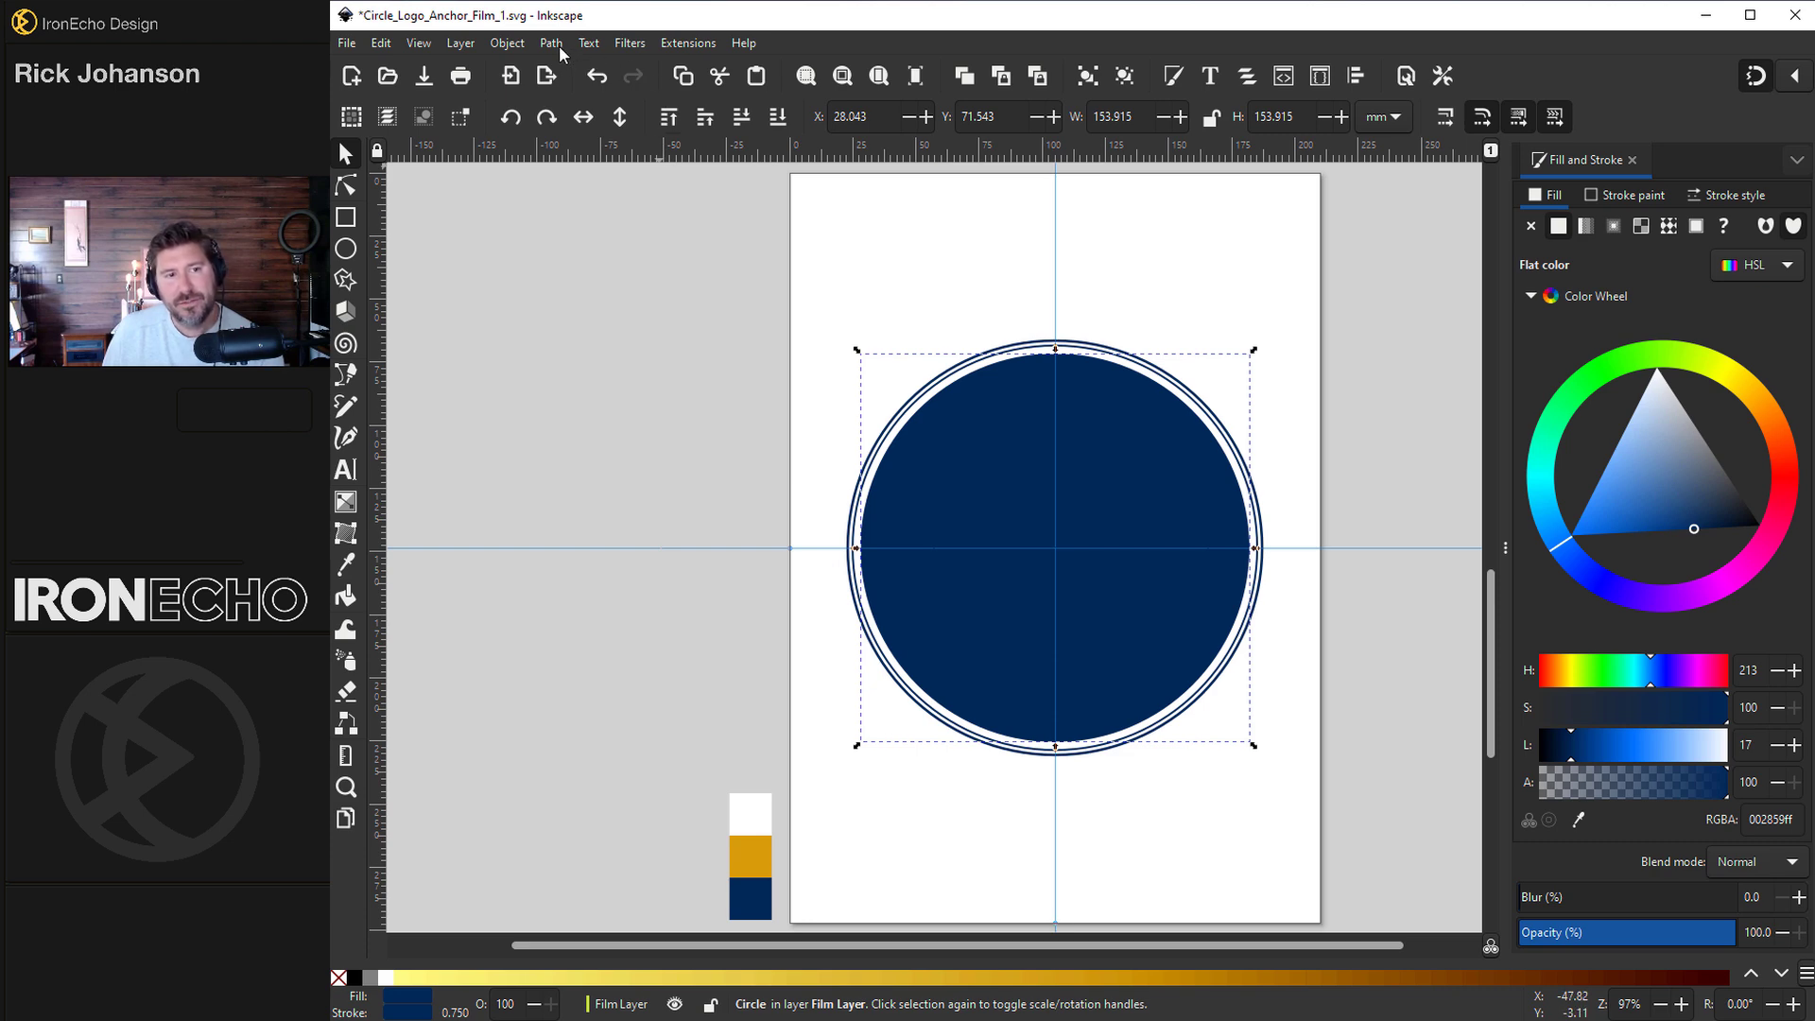
- Cut the circle to a 0°–180° lower half-disc and convert it to a path
click(346, 248)
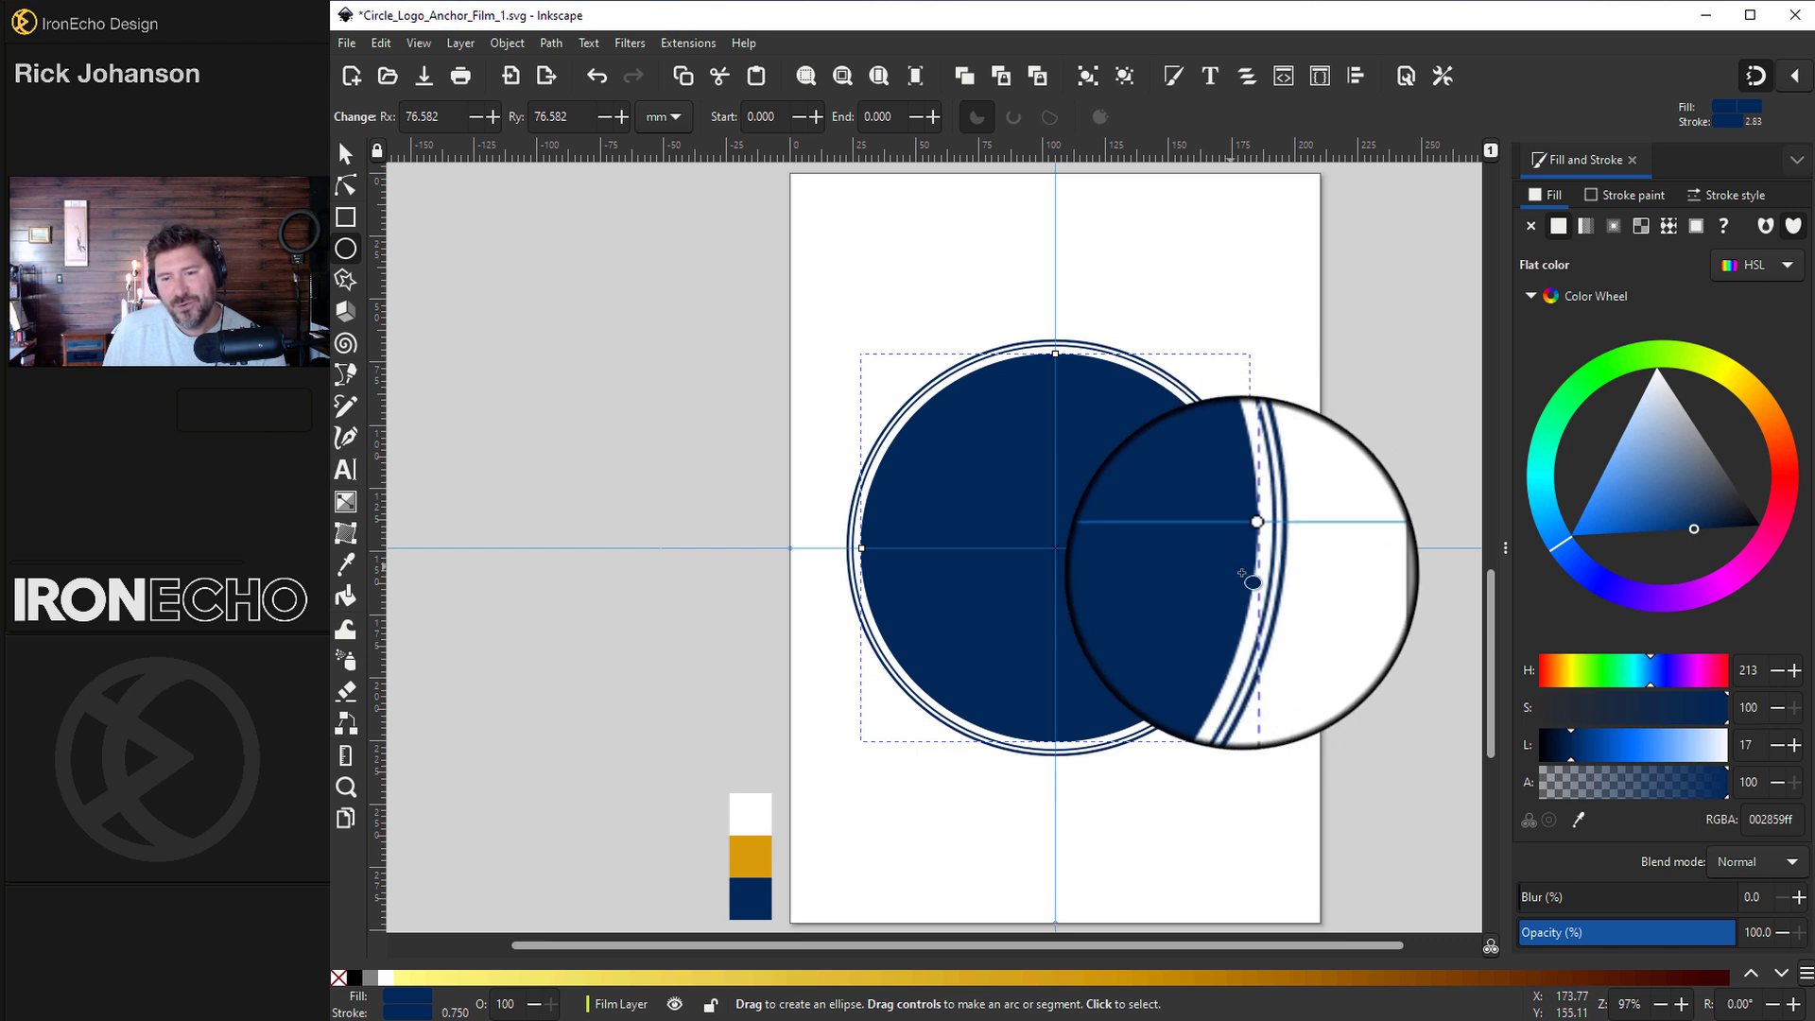
drag(1248, 547, 910, 548)
click(552, 44)
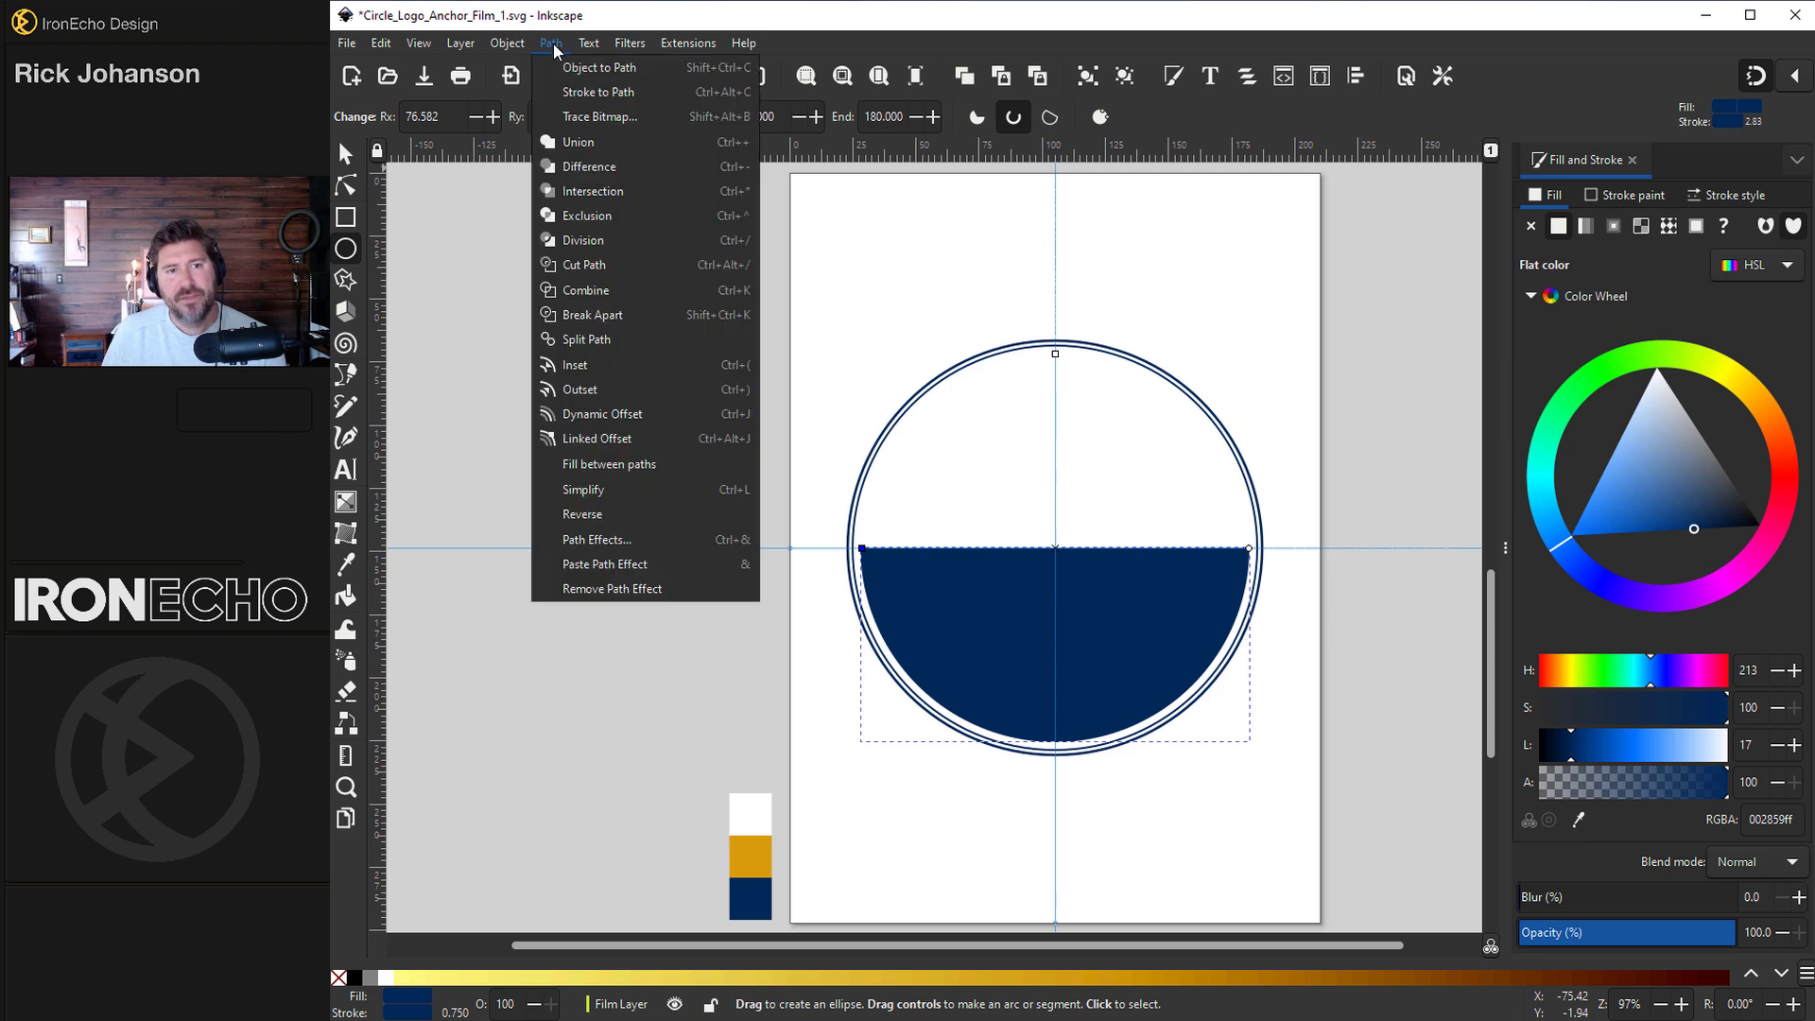
click(574, 68)
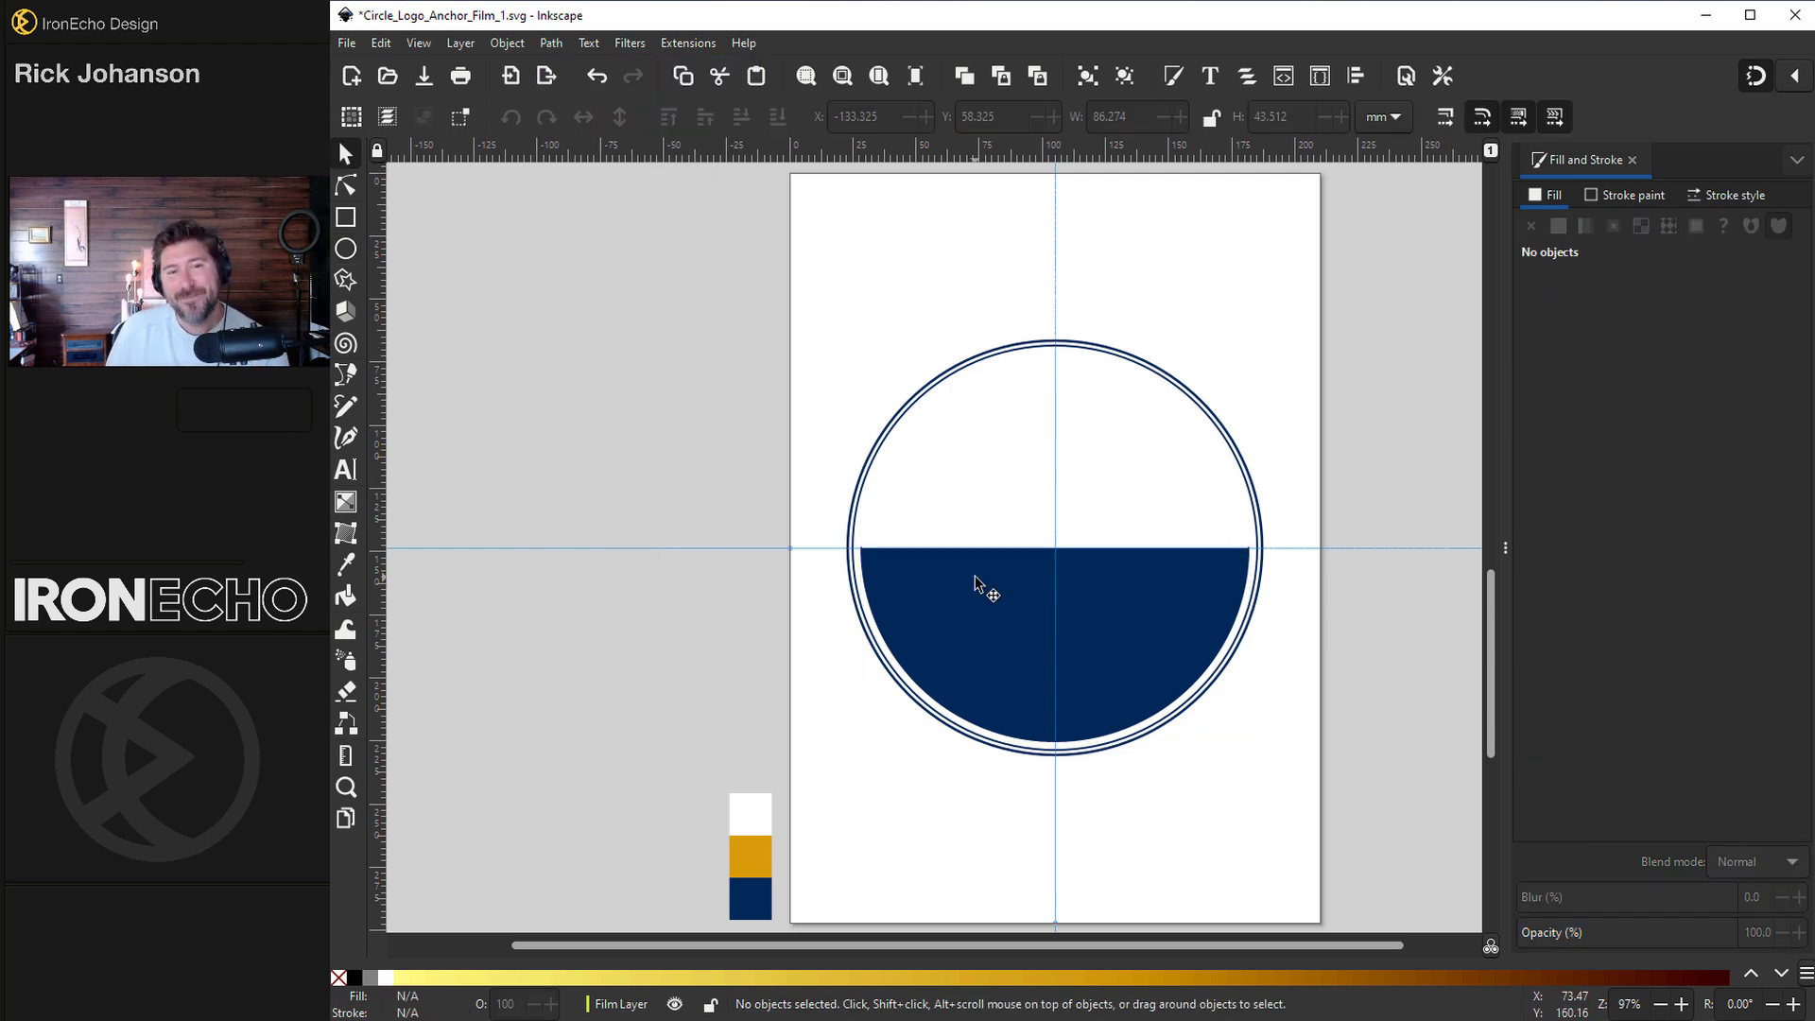
click(345, 248)
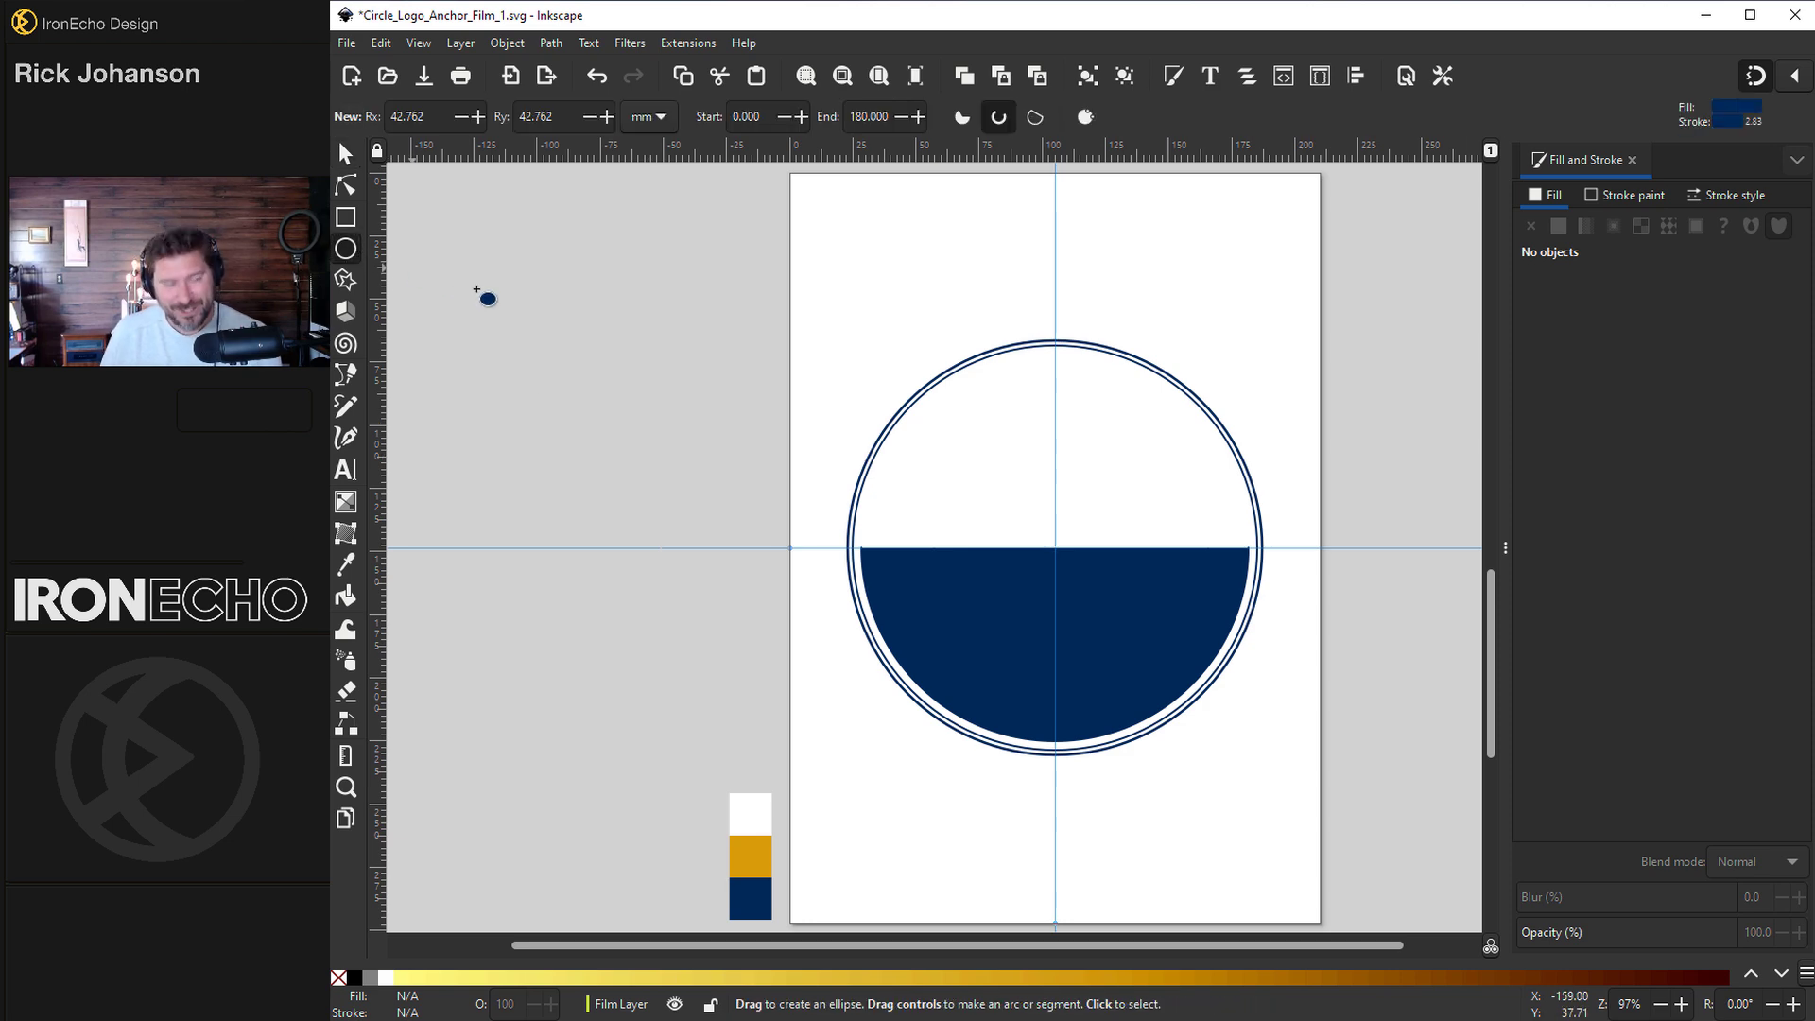
mouse_move(584, 331)
mouse_down()
mouse_move(746, 478)
mouse_move(701, 369)
mouse_up()
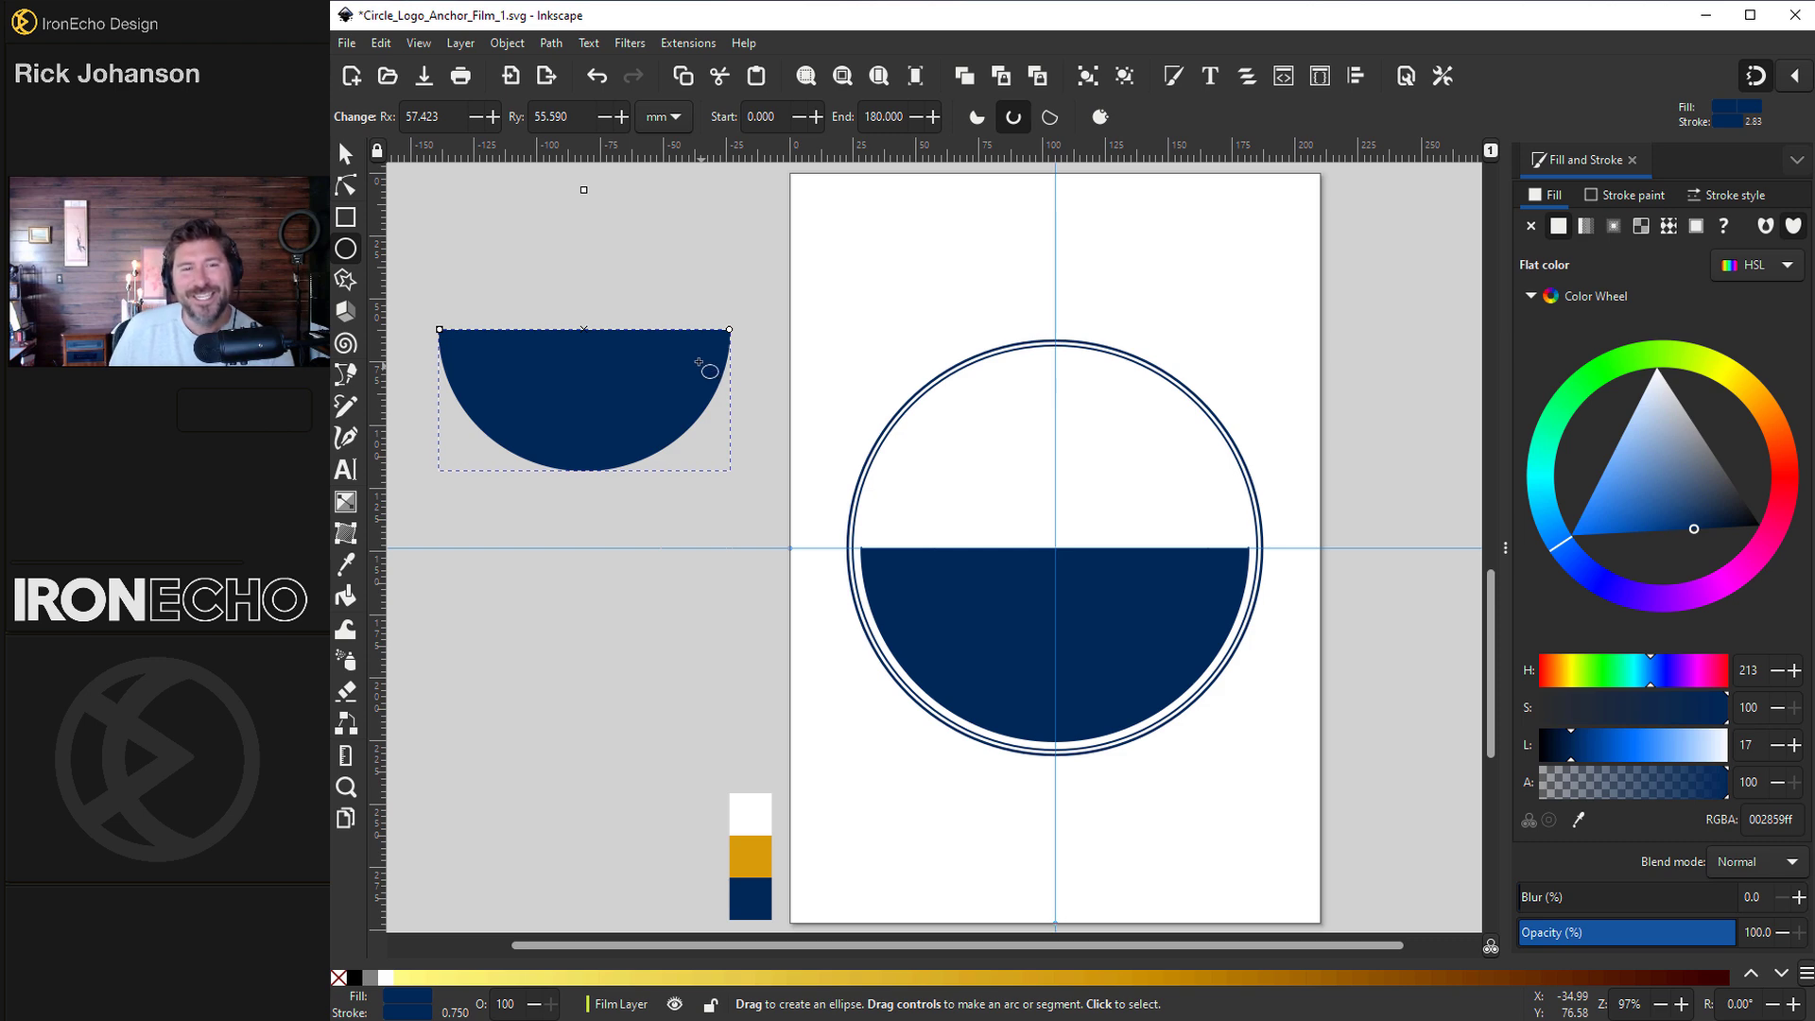
click(1098, 117)
key(s)
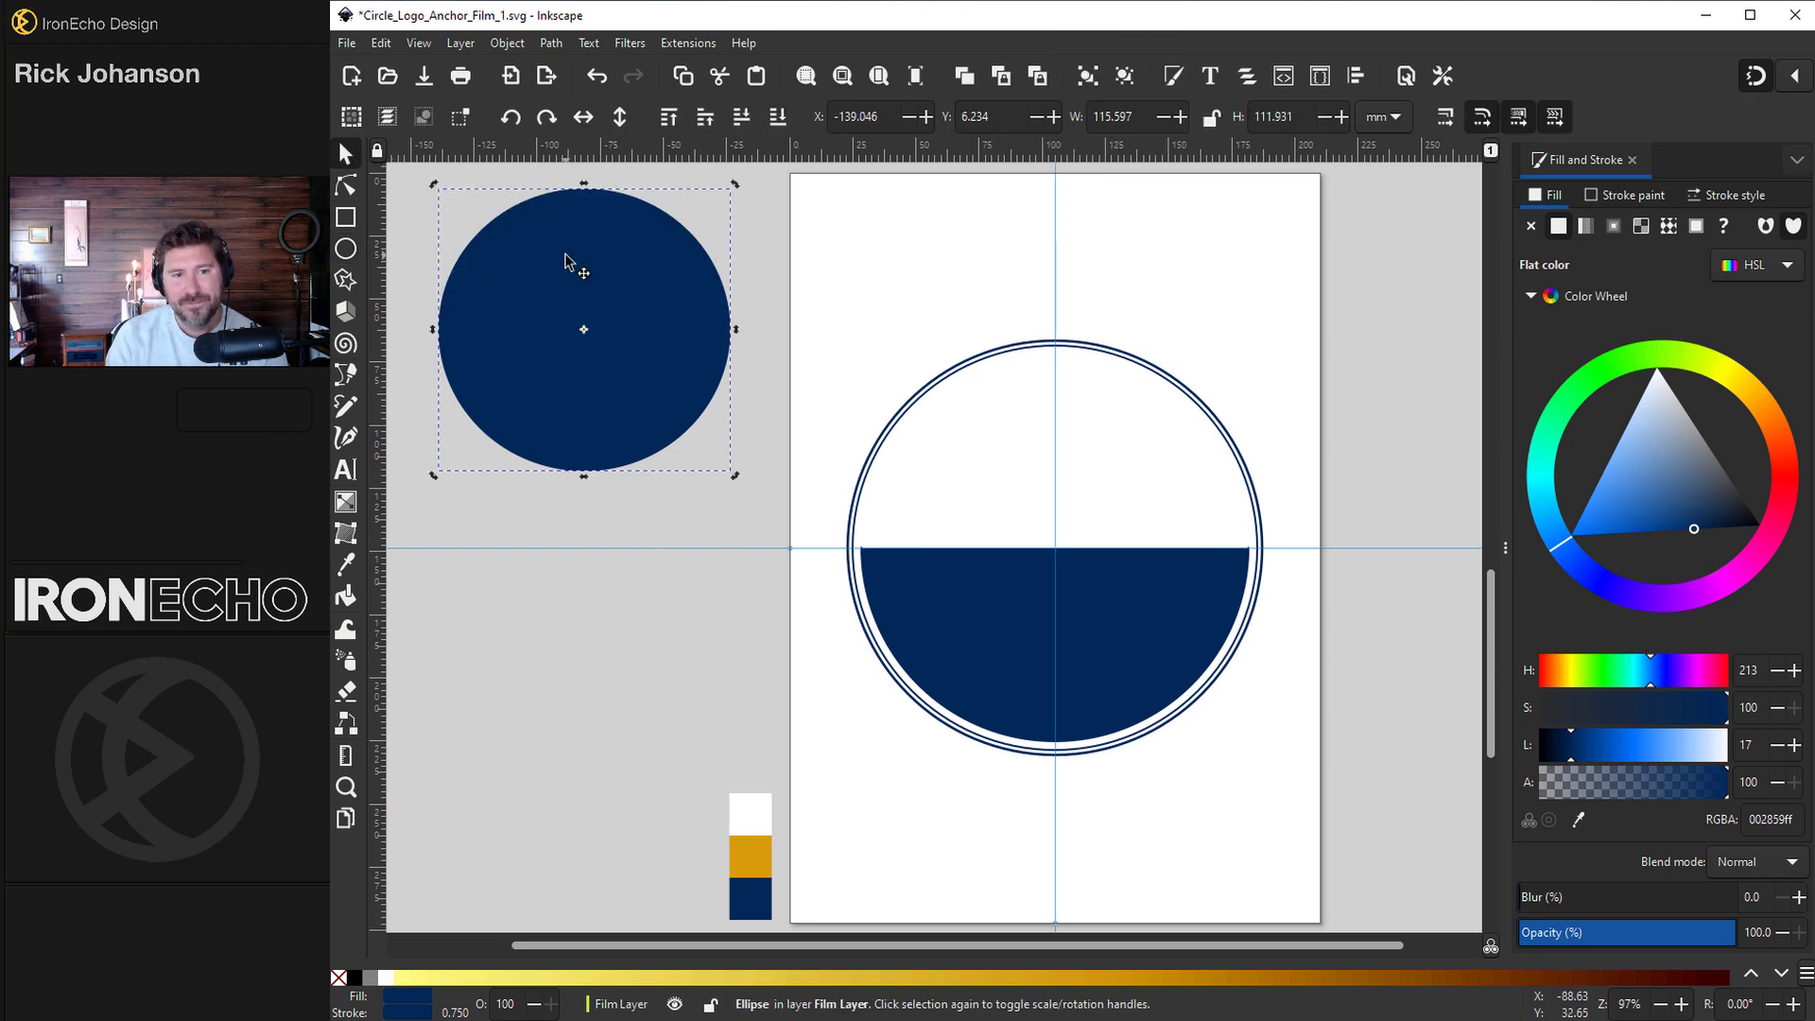
key(Delete)
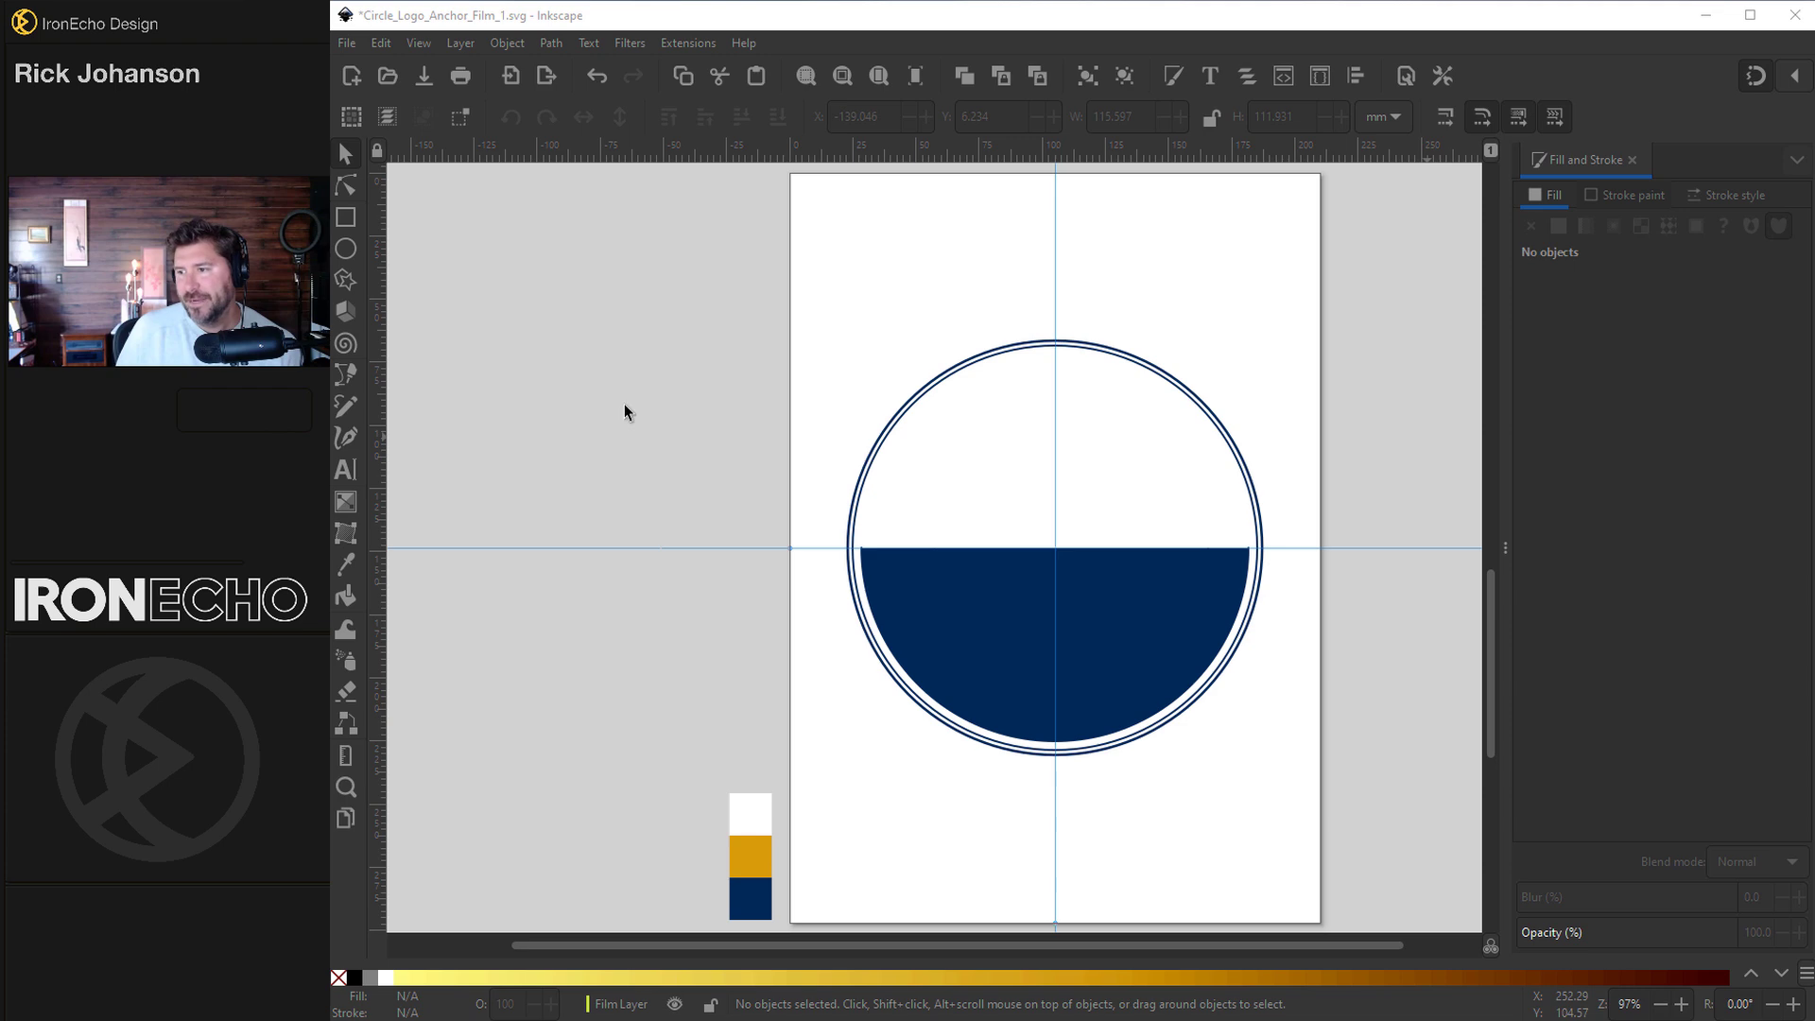
- Paste the anchor image, scale it down, and place it left of the page
key(ctrl+v)
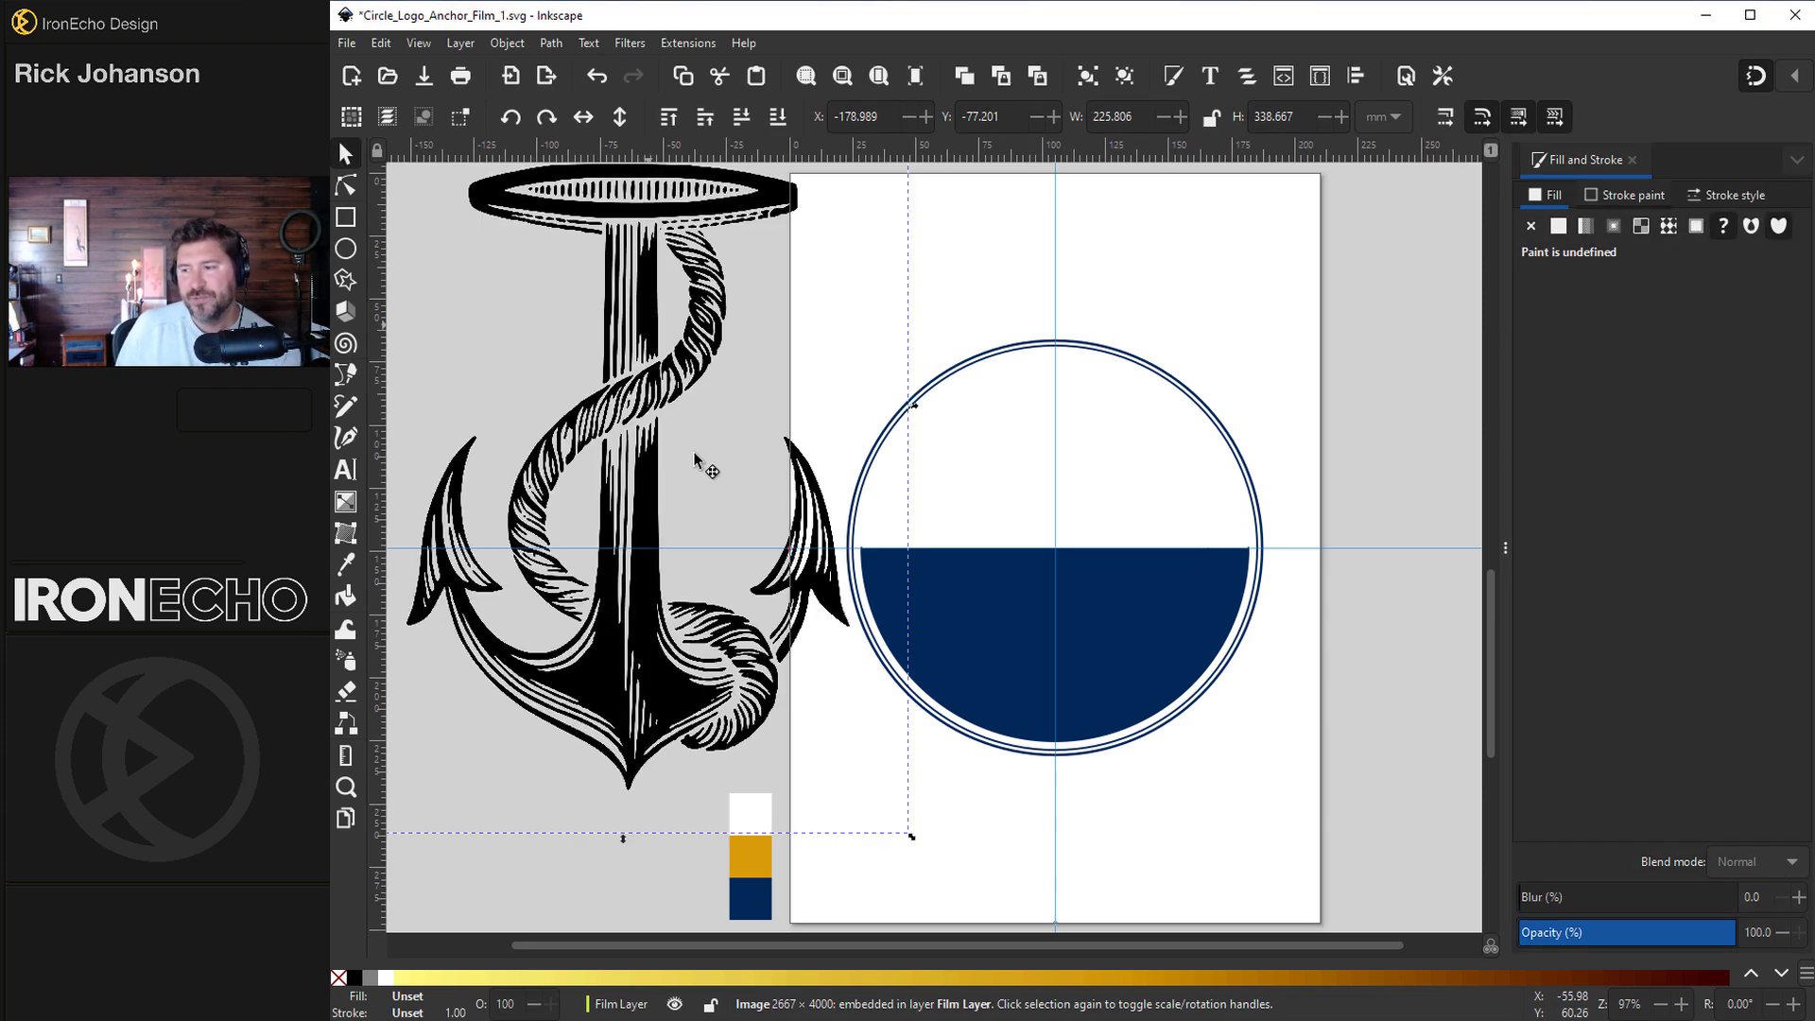
drag(692, 384, 697, 579)
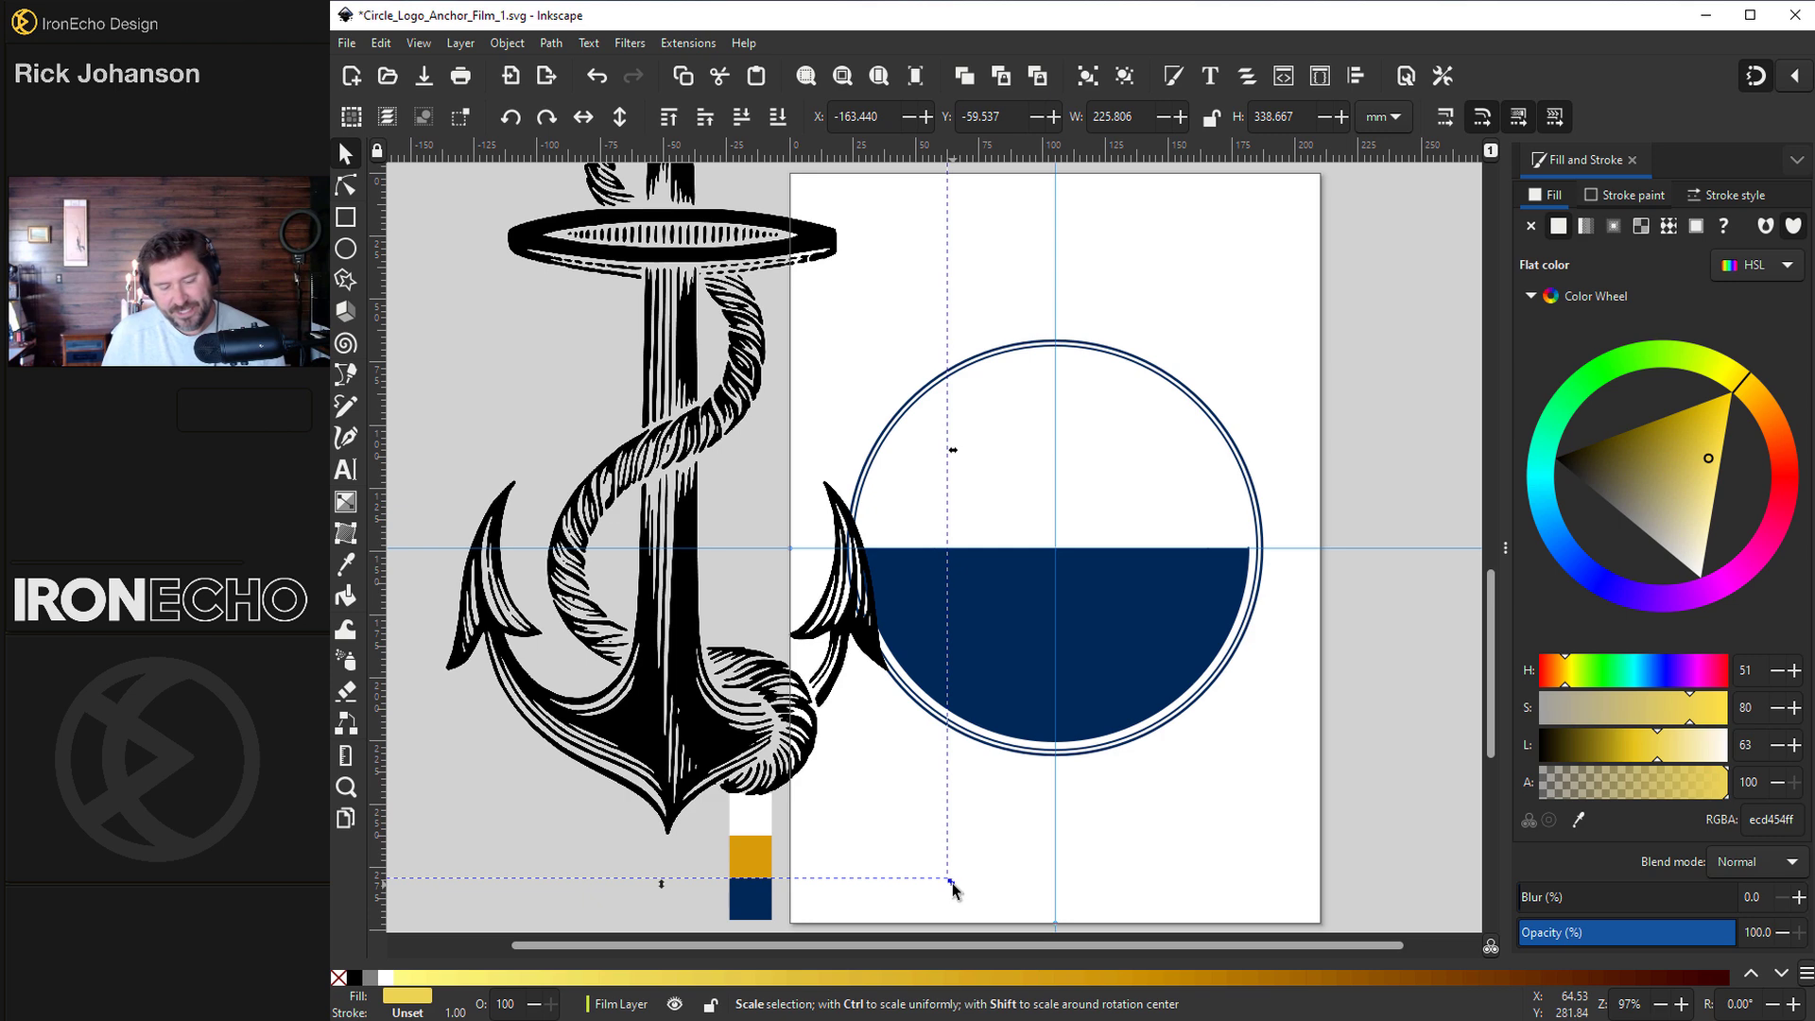
drag(952, 889, 879, 806)
drag(681, 538, 649, 591)
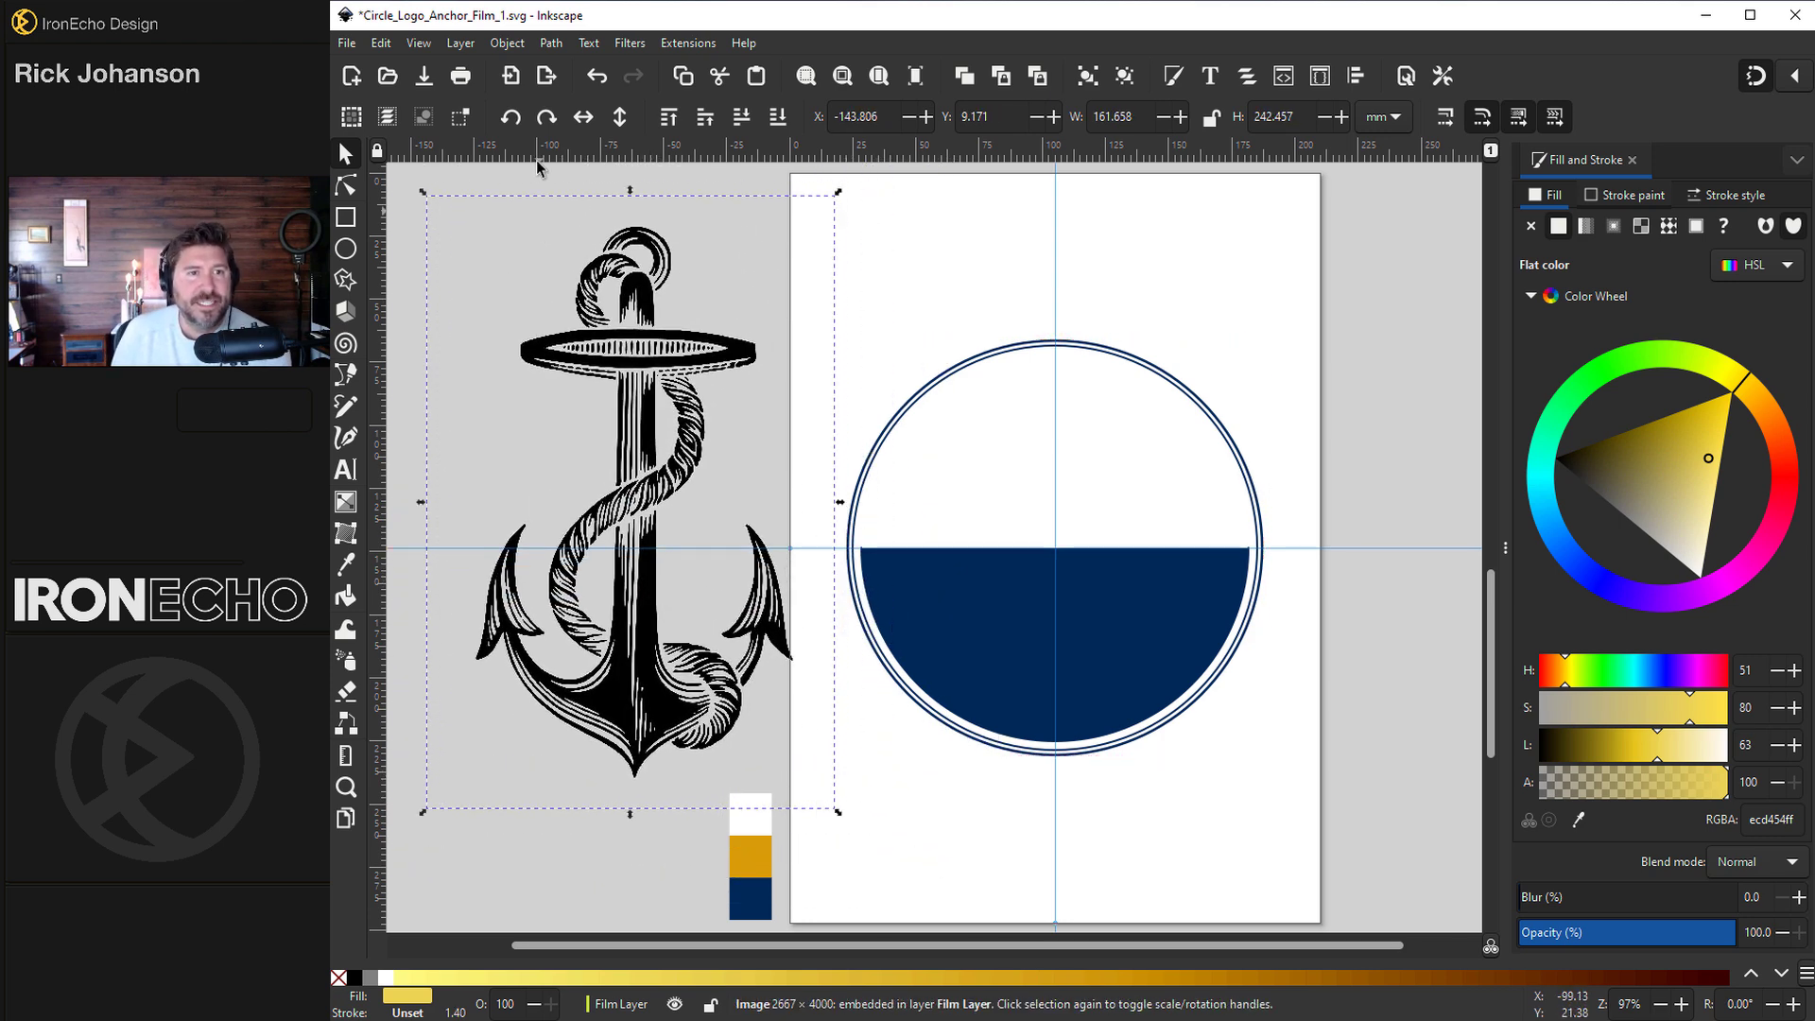
- Trace the anchor bitmap with Brightness cutoff 0.450, Speckles, Smooth corners and Optimize
click(559, 45)
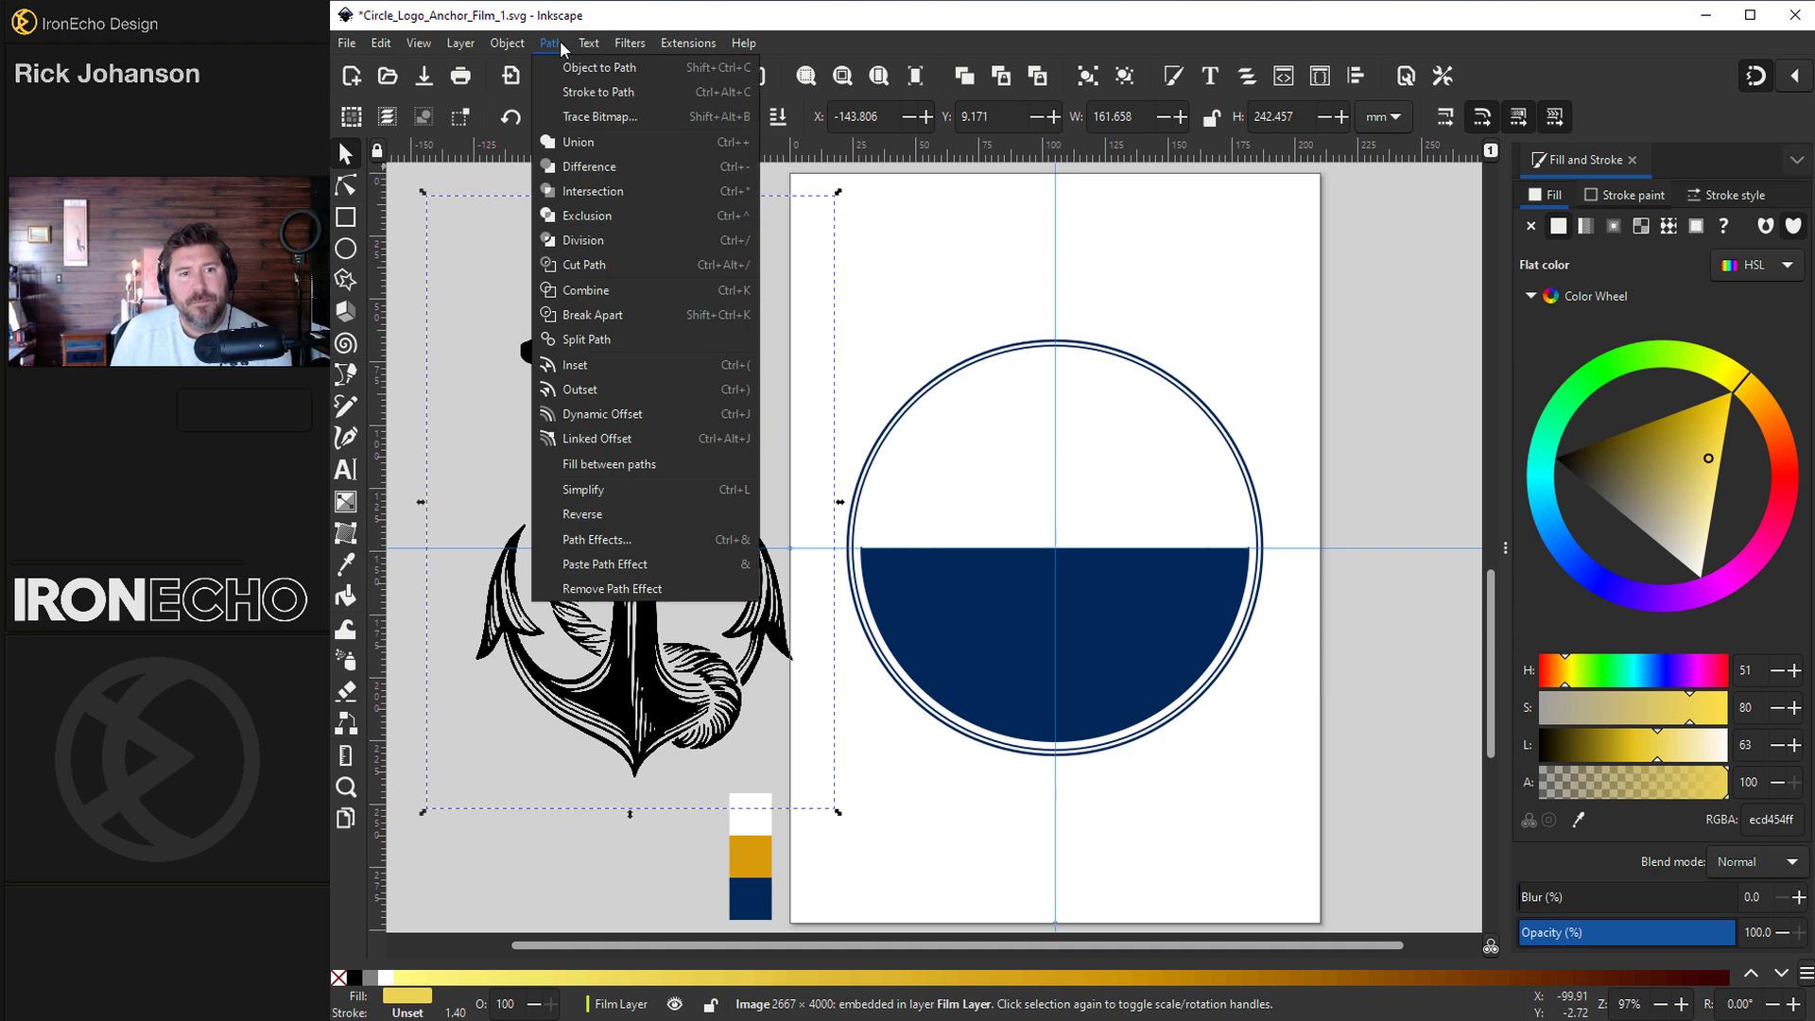
click(584, 117)
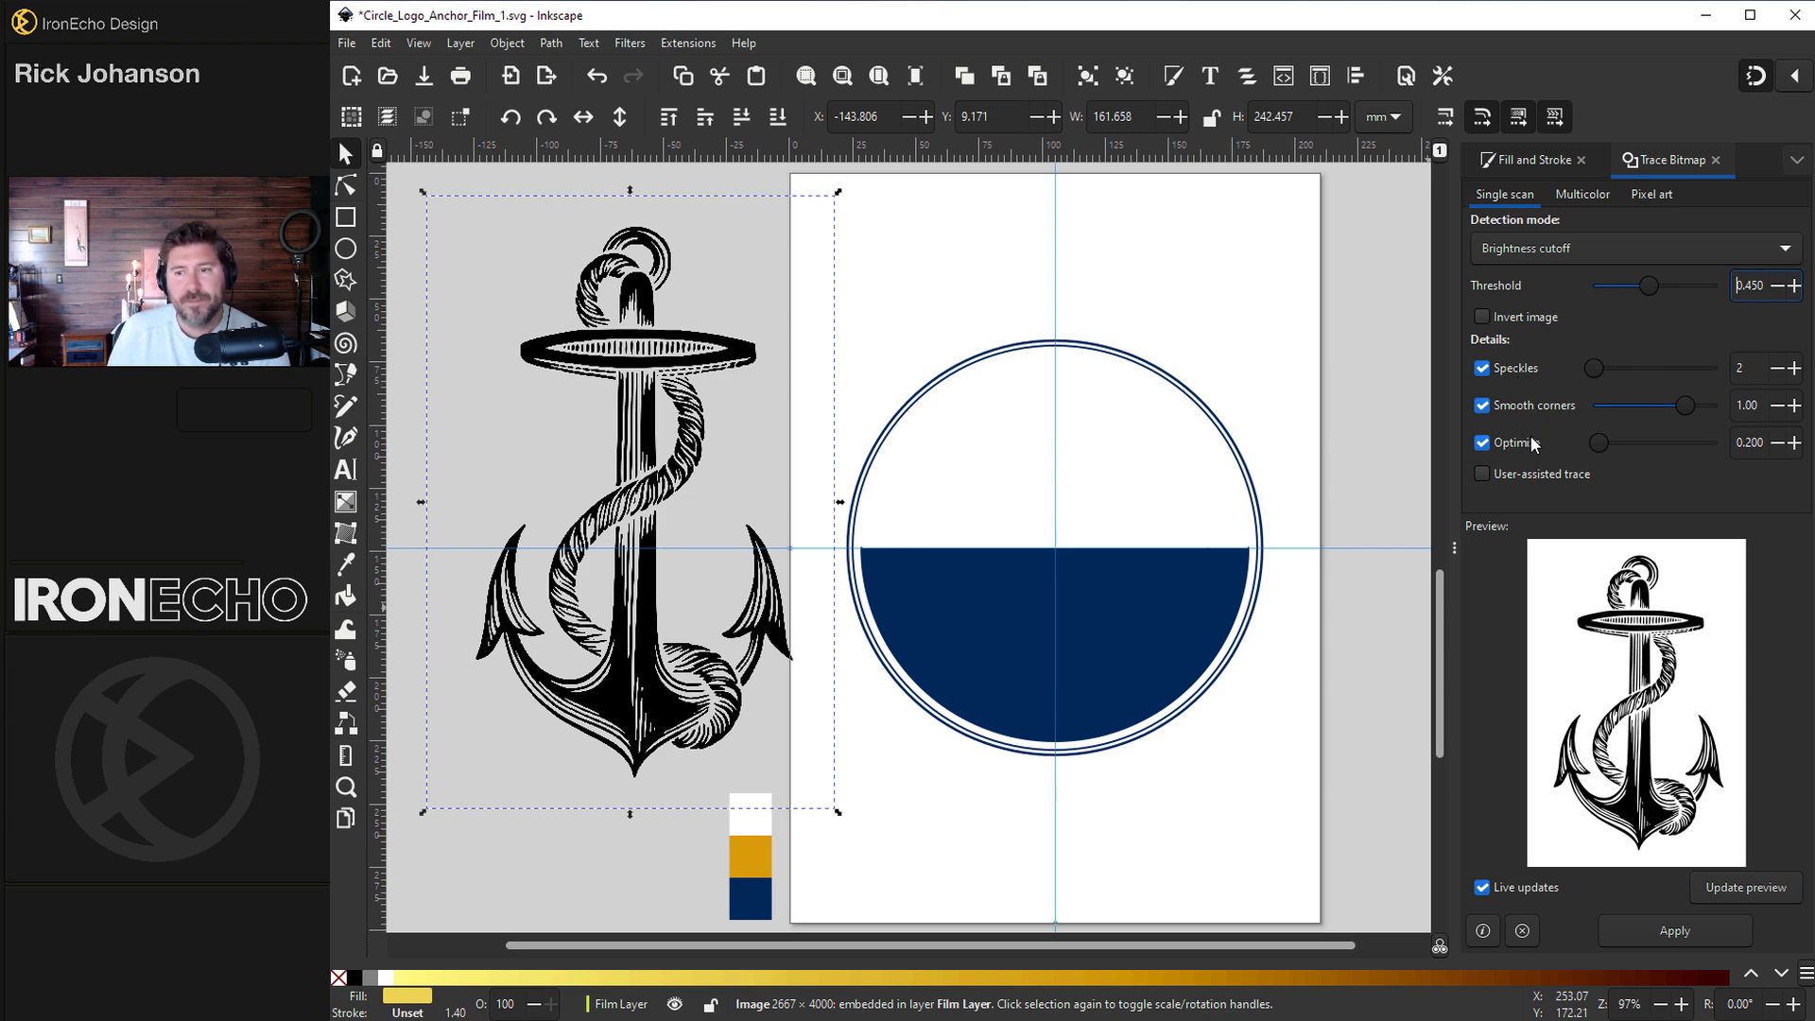
click(1656, 925)
- Delete the original anchor bitmap and move the traced anchor left of the page
mouse_move(699, 580)
mouse_down()
mouse_move(721, 526)
mouse_move(912, 515)
mouse_move(983, 711)
mouse_up()
click(642, 648)
key(Delete)
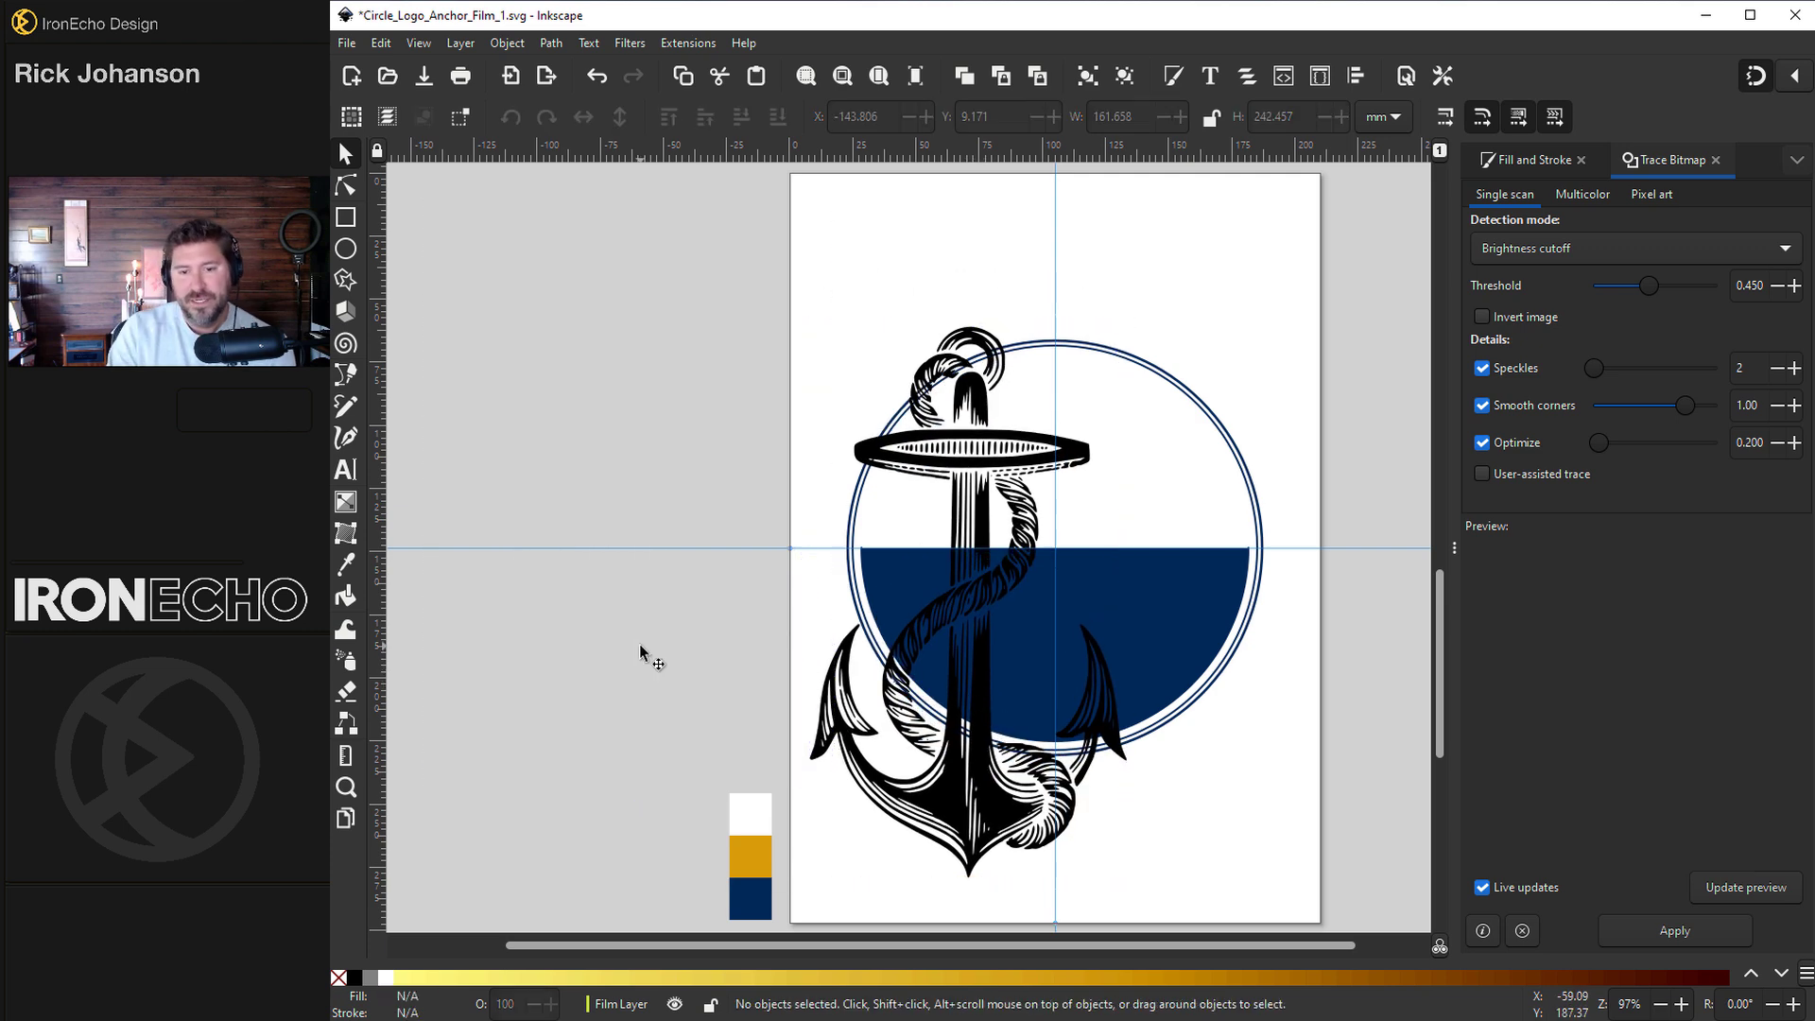
drag(813, 685, 471, 564)
- Recolour the traced anchor's fill deep blue, 00378eff
click(1527, 159)
click(1664, 413)
click(1764, 420)
drag(1773, 395, 1520, 564)
click(346, 187)
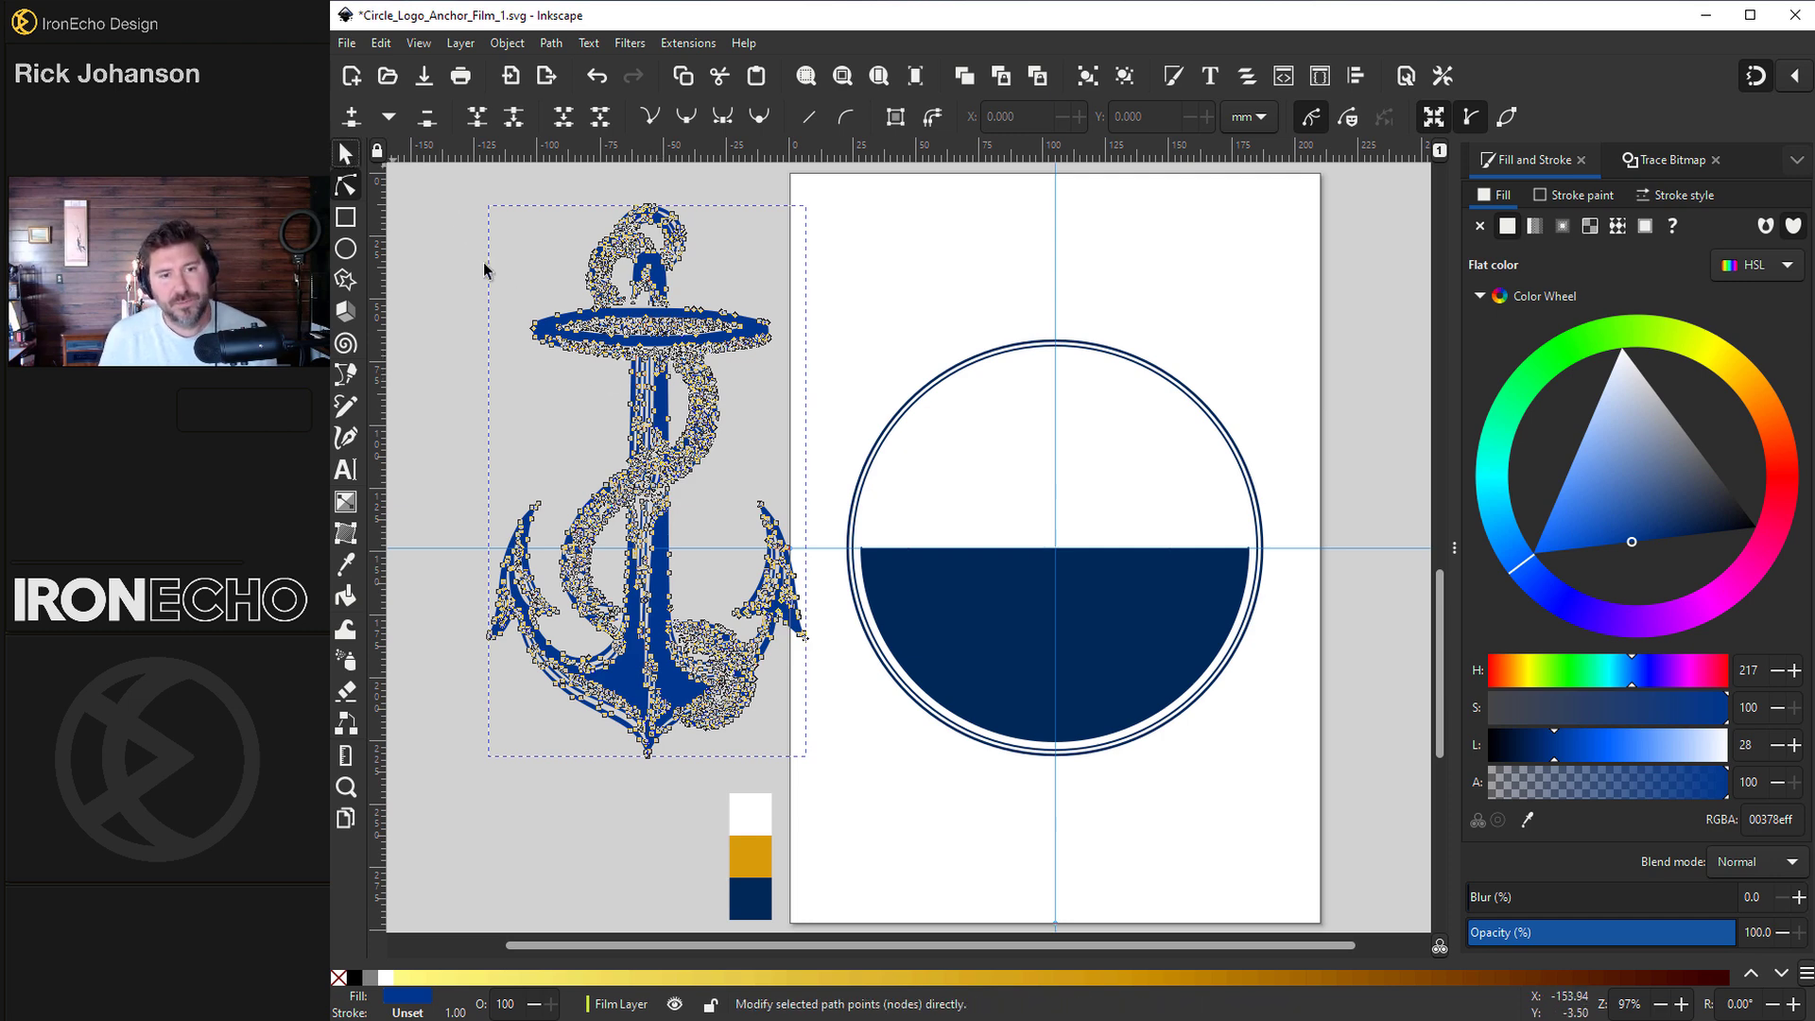
- Match the anchor's fill to the navy half, shrink it, and move it into the badge
key(s)
click(1530, 820)
click(1038, 649)
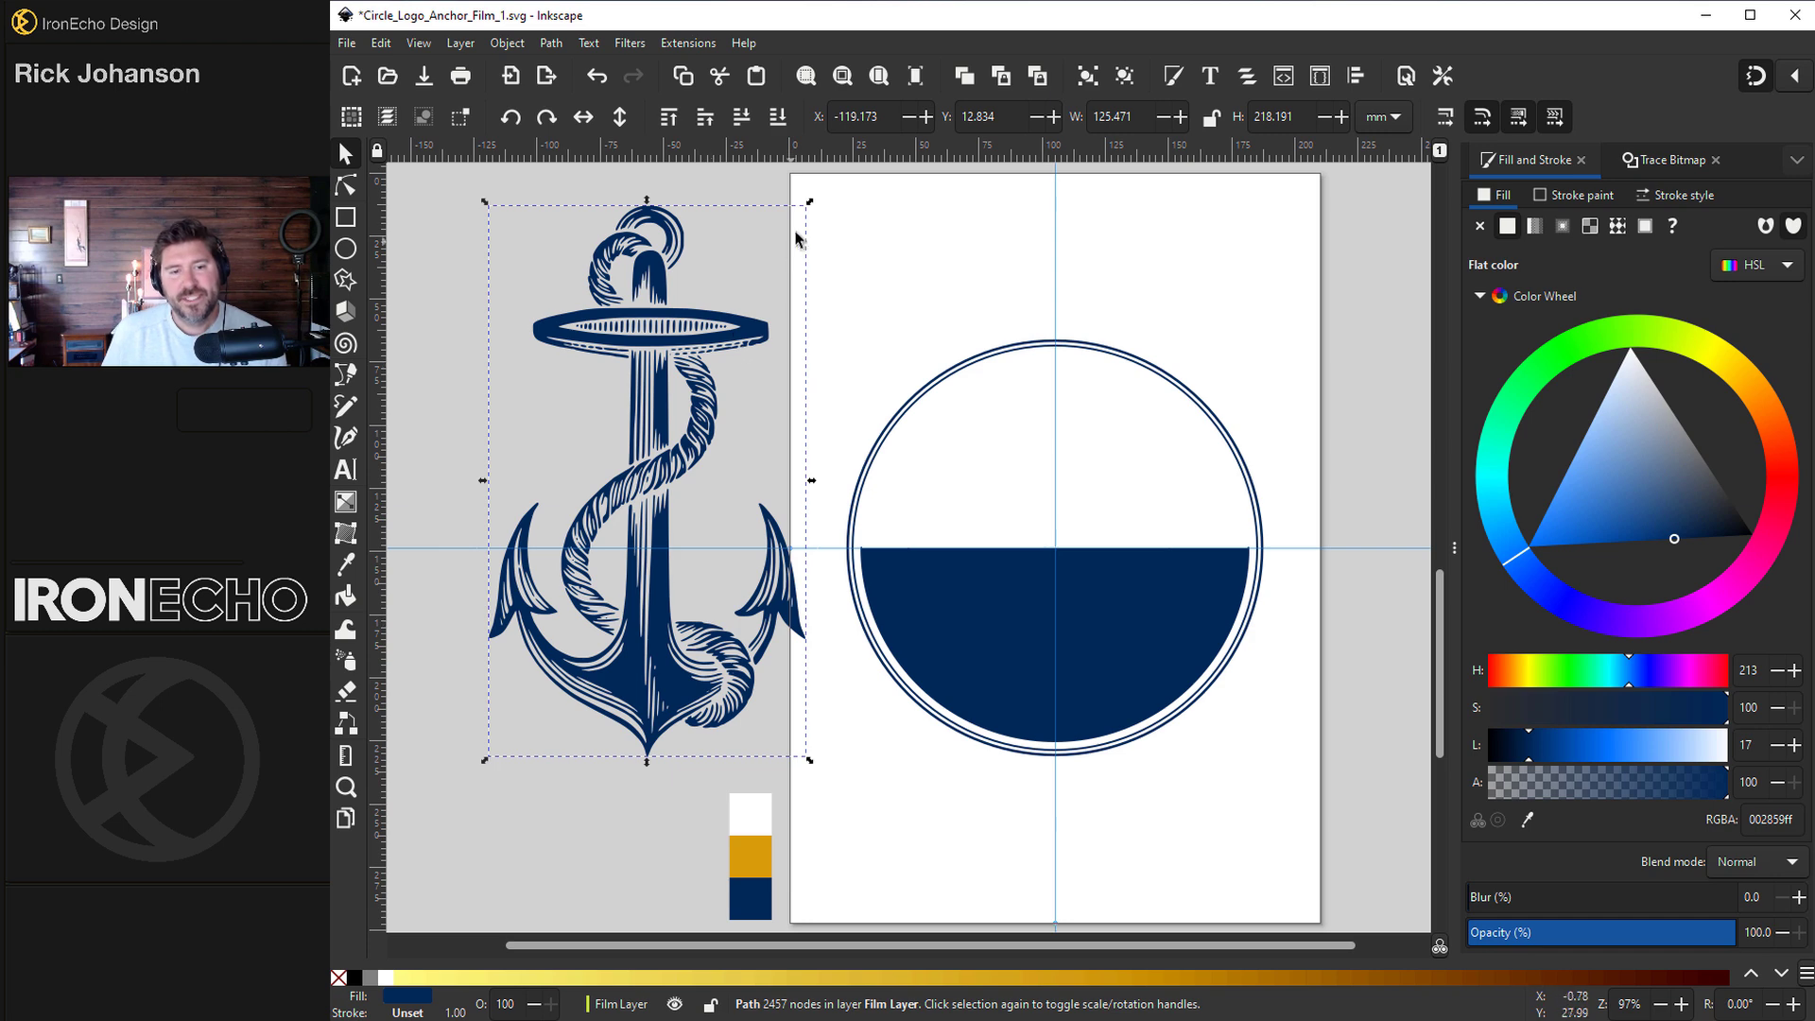
drag(804, 218, 749, 296)
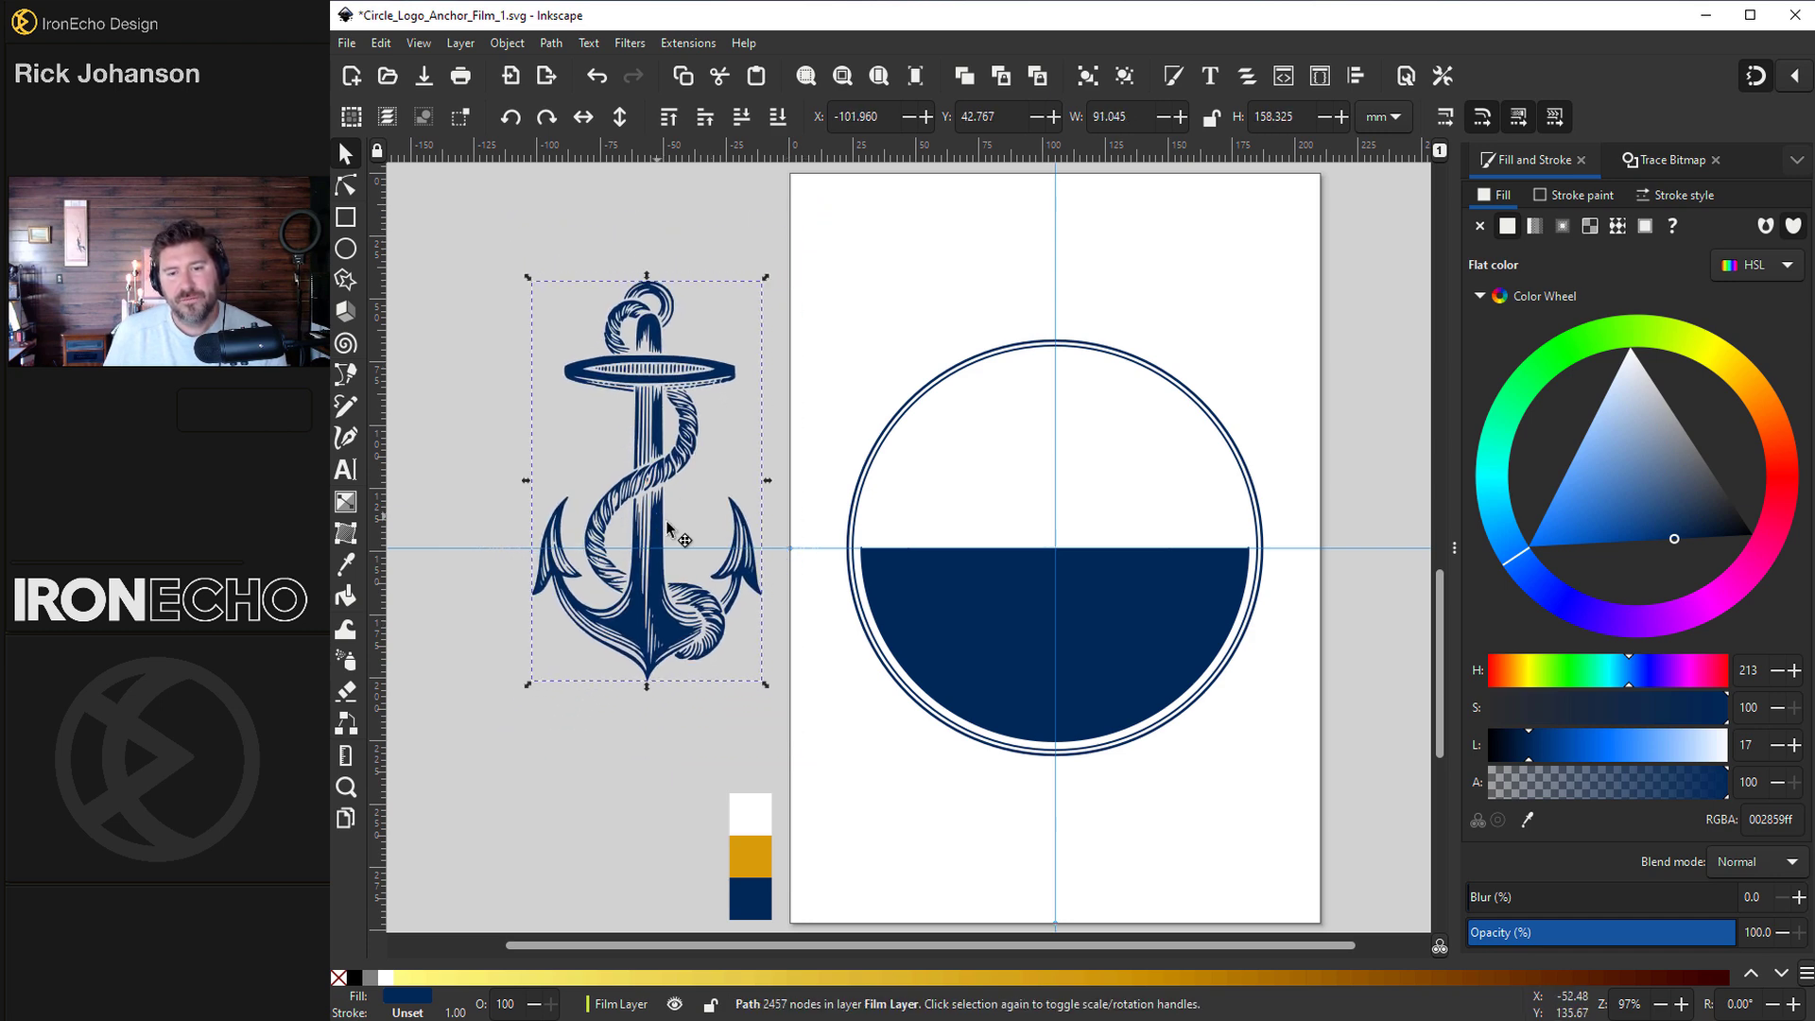
drag(673, 525, 1089, 605)
- Make the anchor gold (ffb500ff), shrink it further, and nudge it to centre in the badge
click(1744, 388)
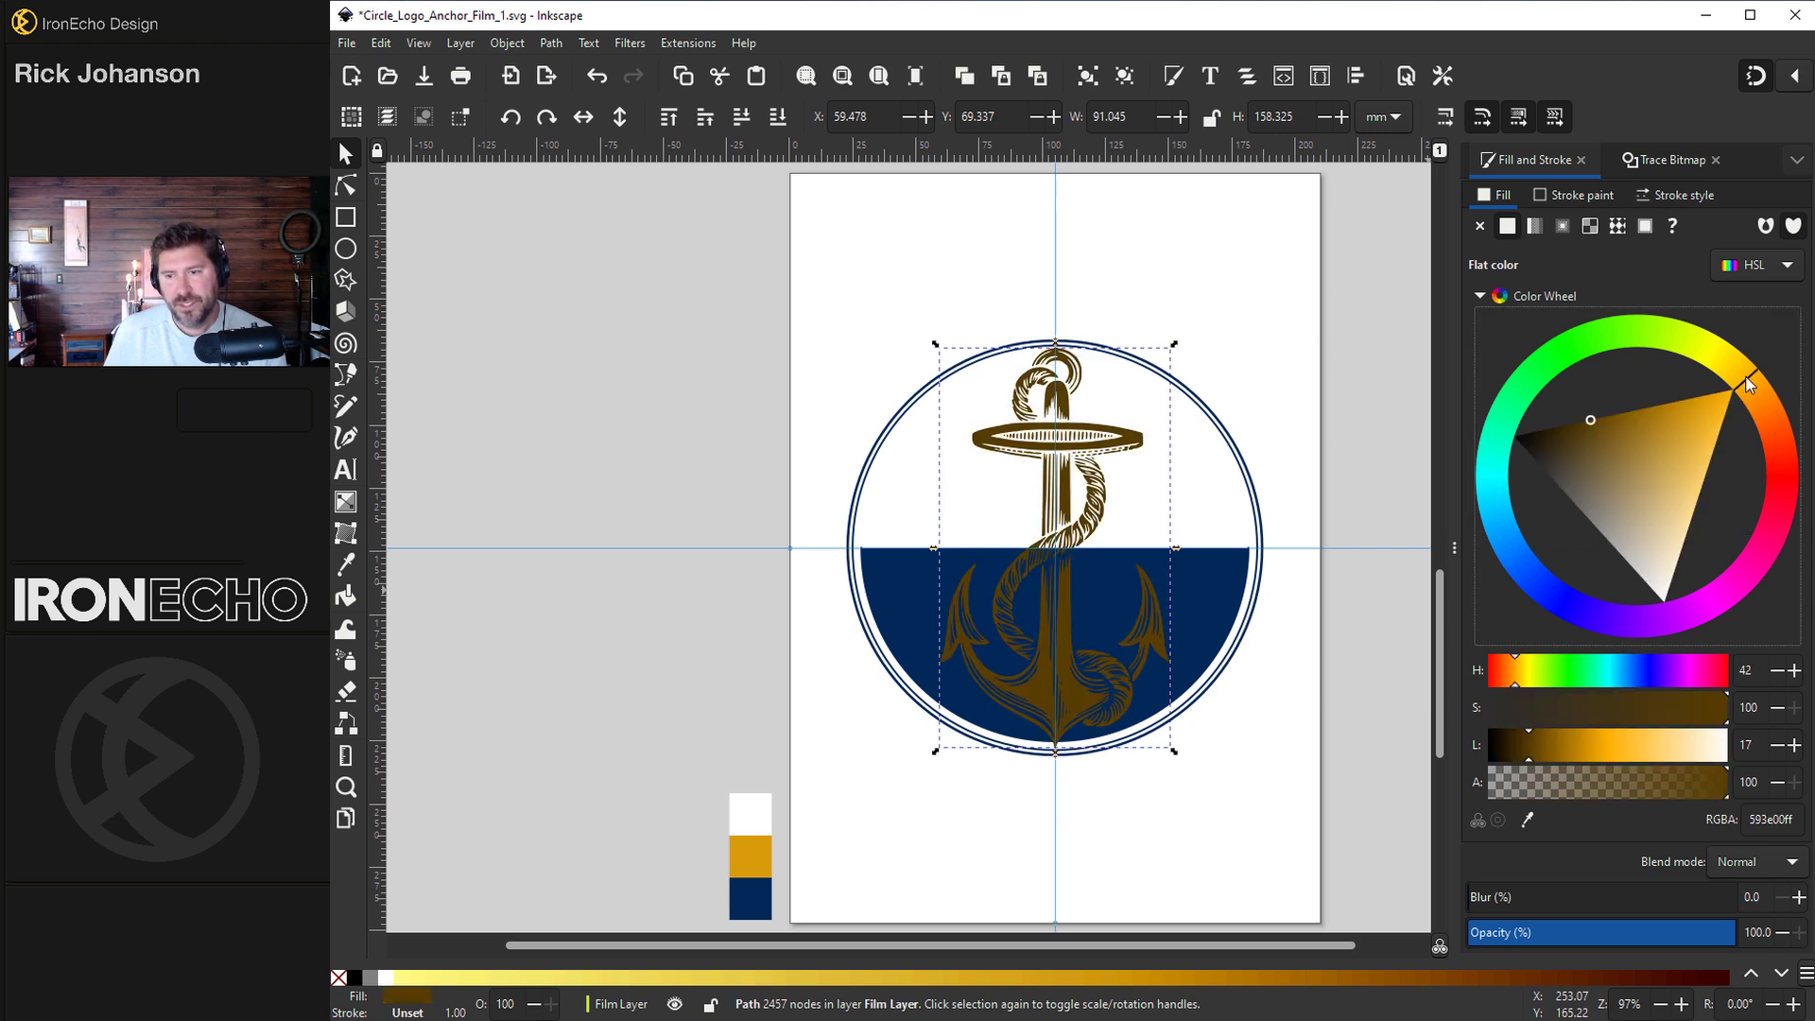
drag(1724, 420, 1754, 369)
drag(1175, 349, 1153, 390)
key(Down)
key(Down)
key(Down)
key(Down)
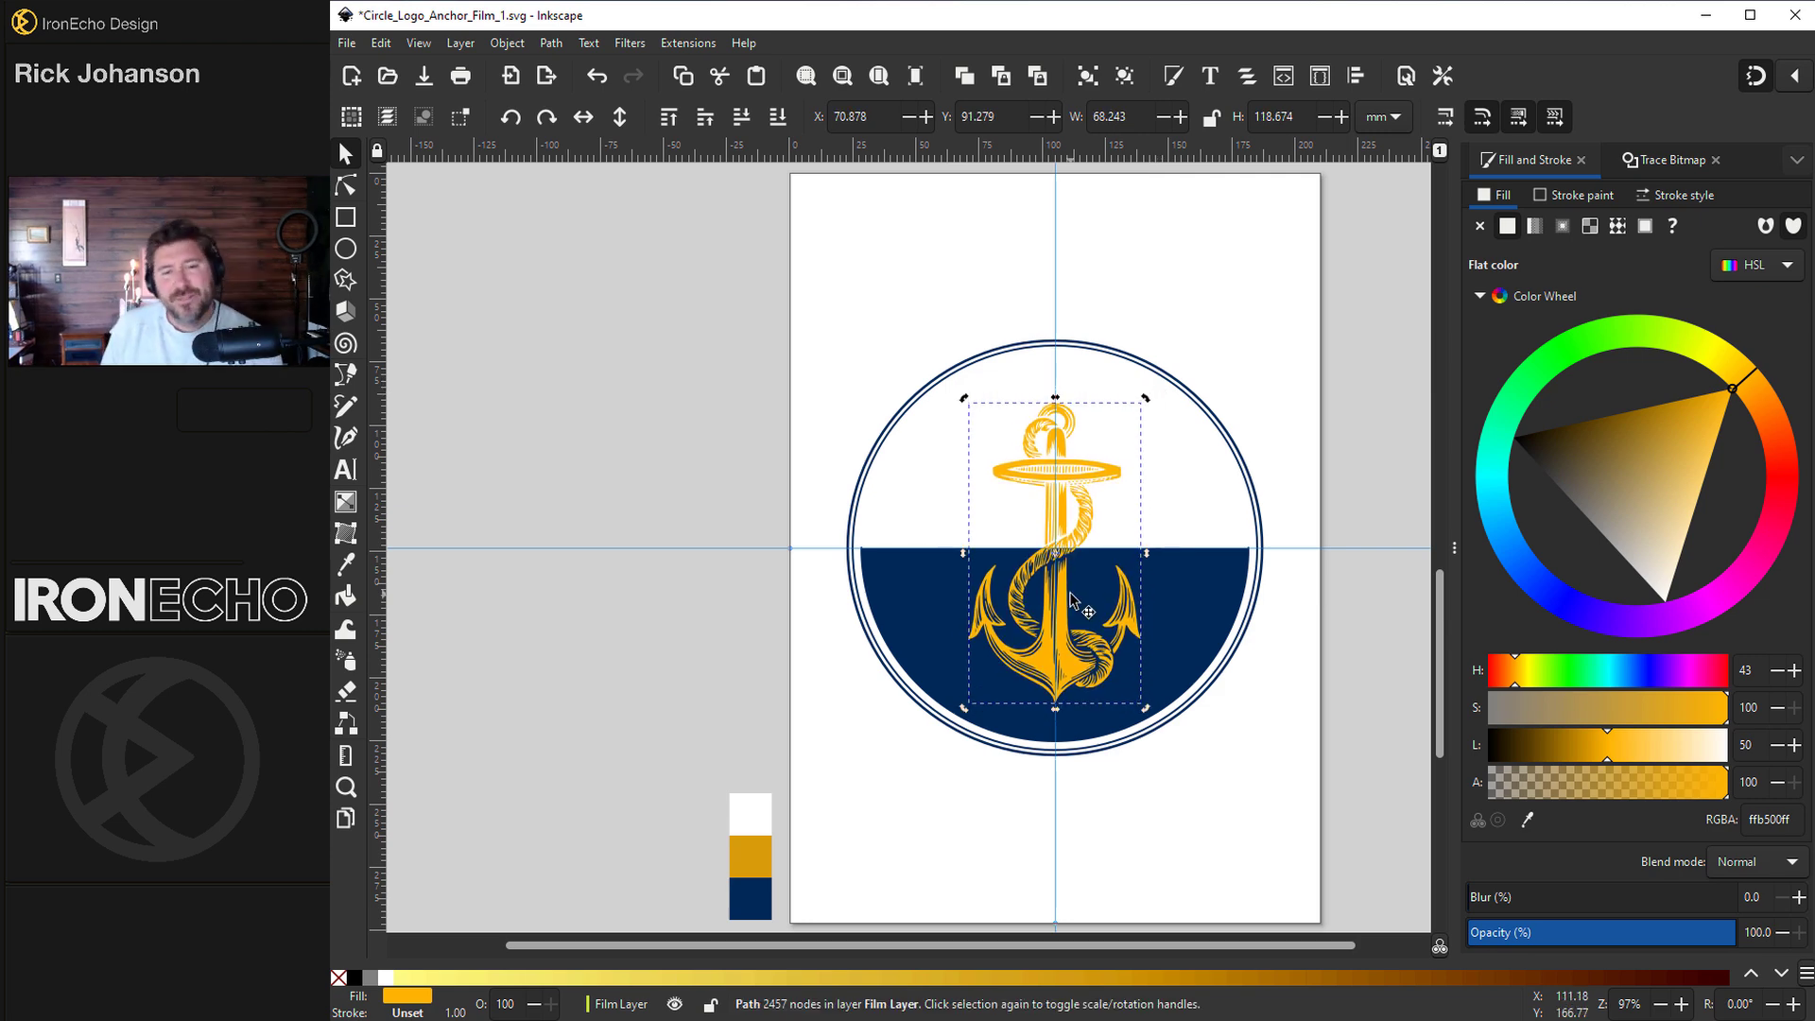
key(Down)
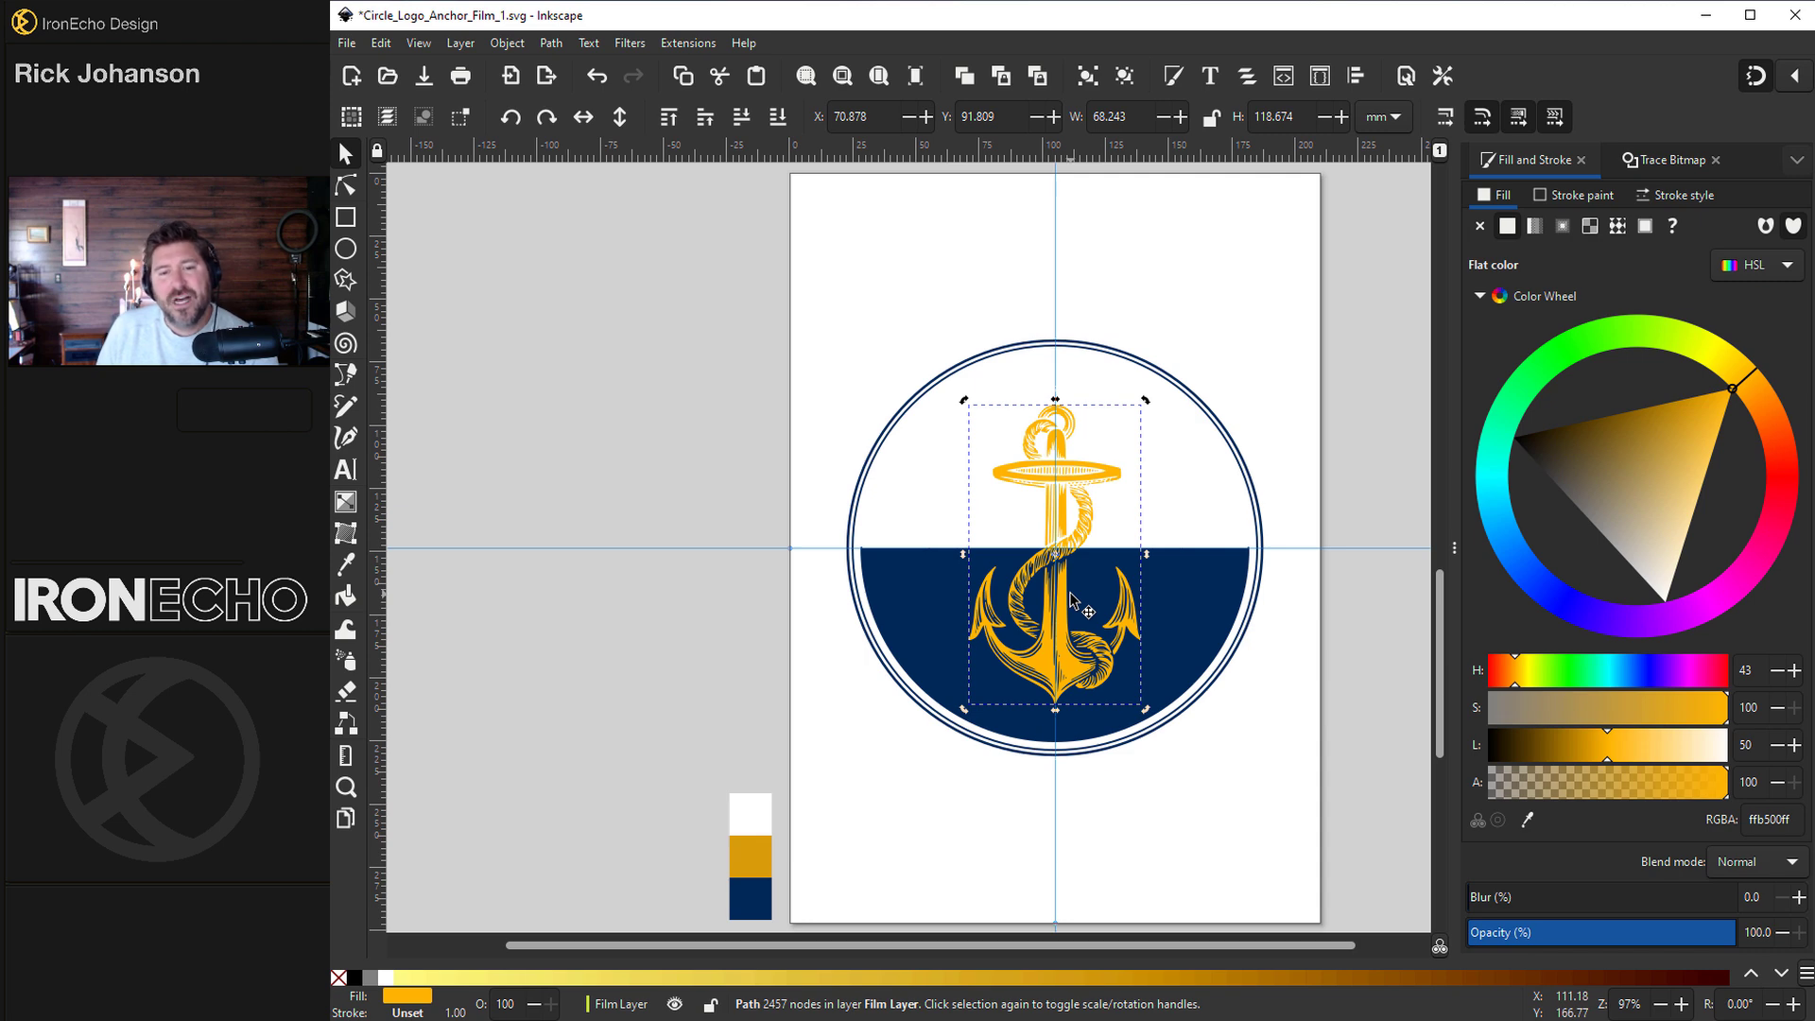
key(Up)
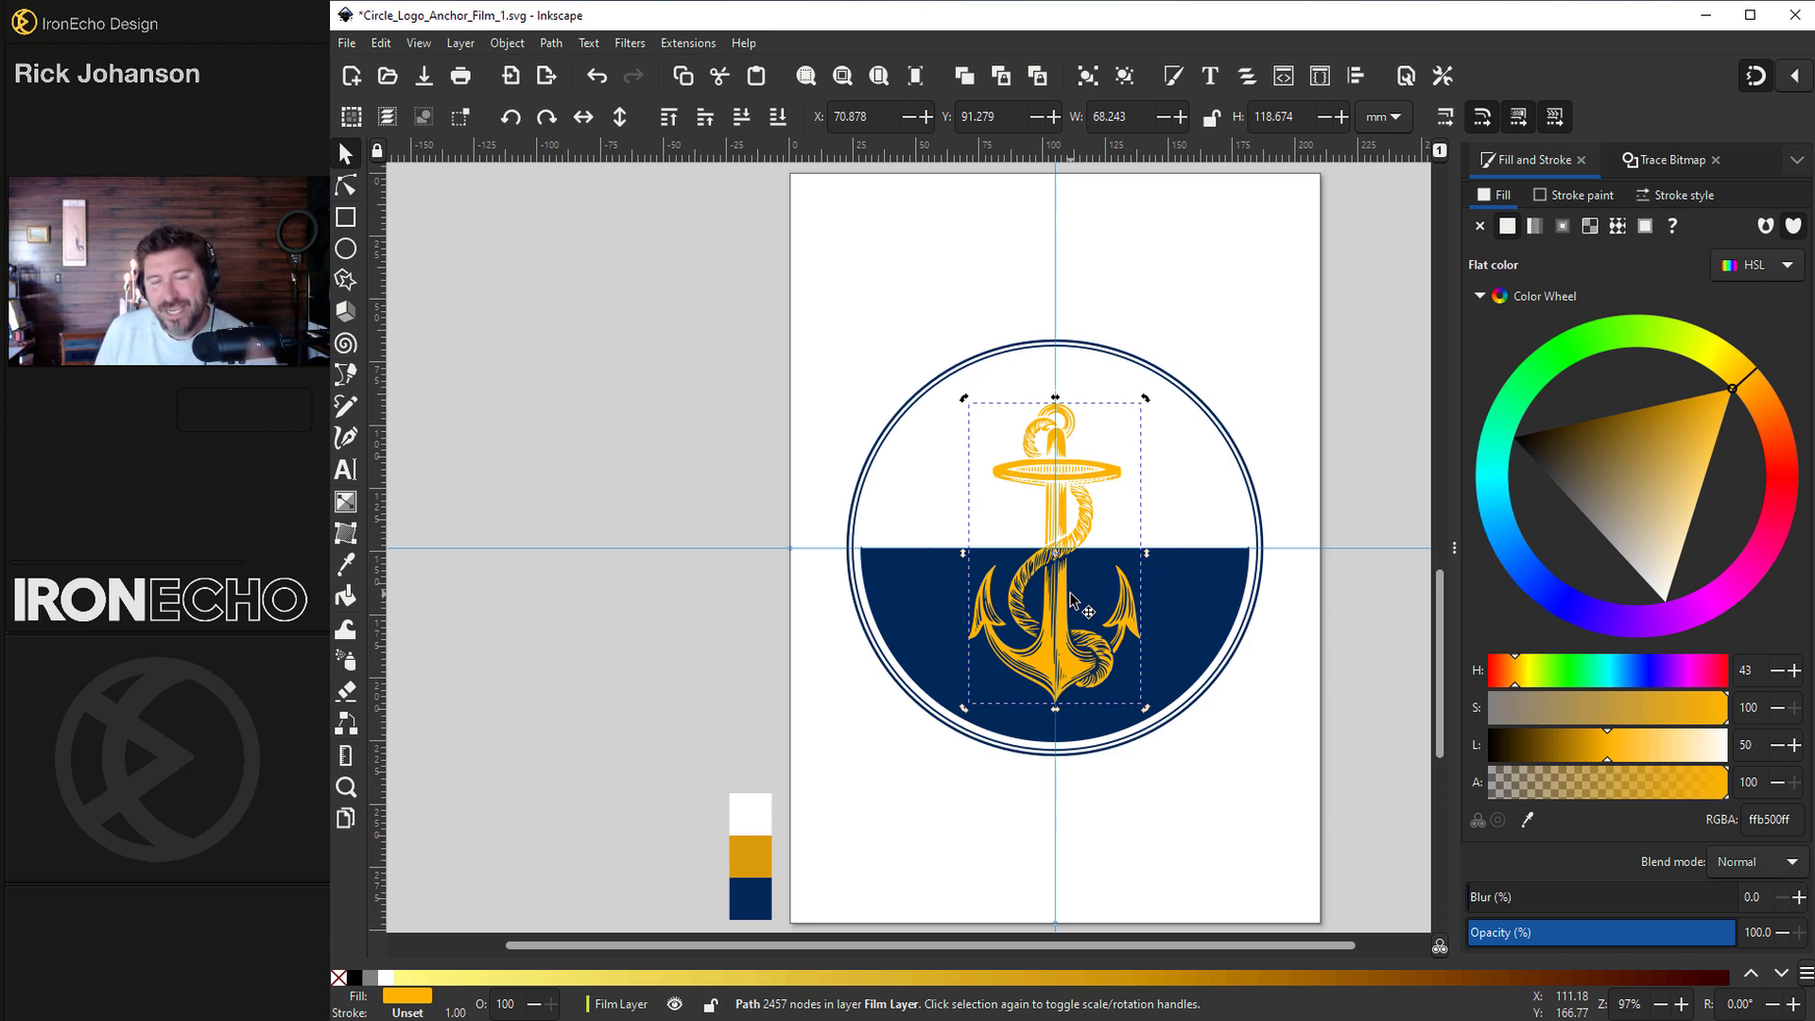
- Zoom in on the gold-anchor badge and save it as Circle_Logo_Anchor_Film_1.svg
ctrl+scroll(1073, 599, up, 2)
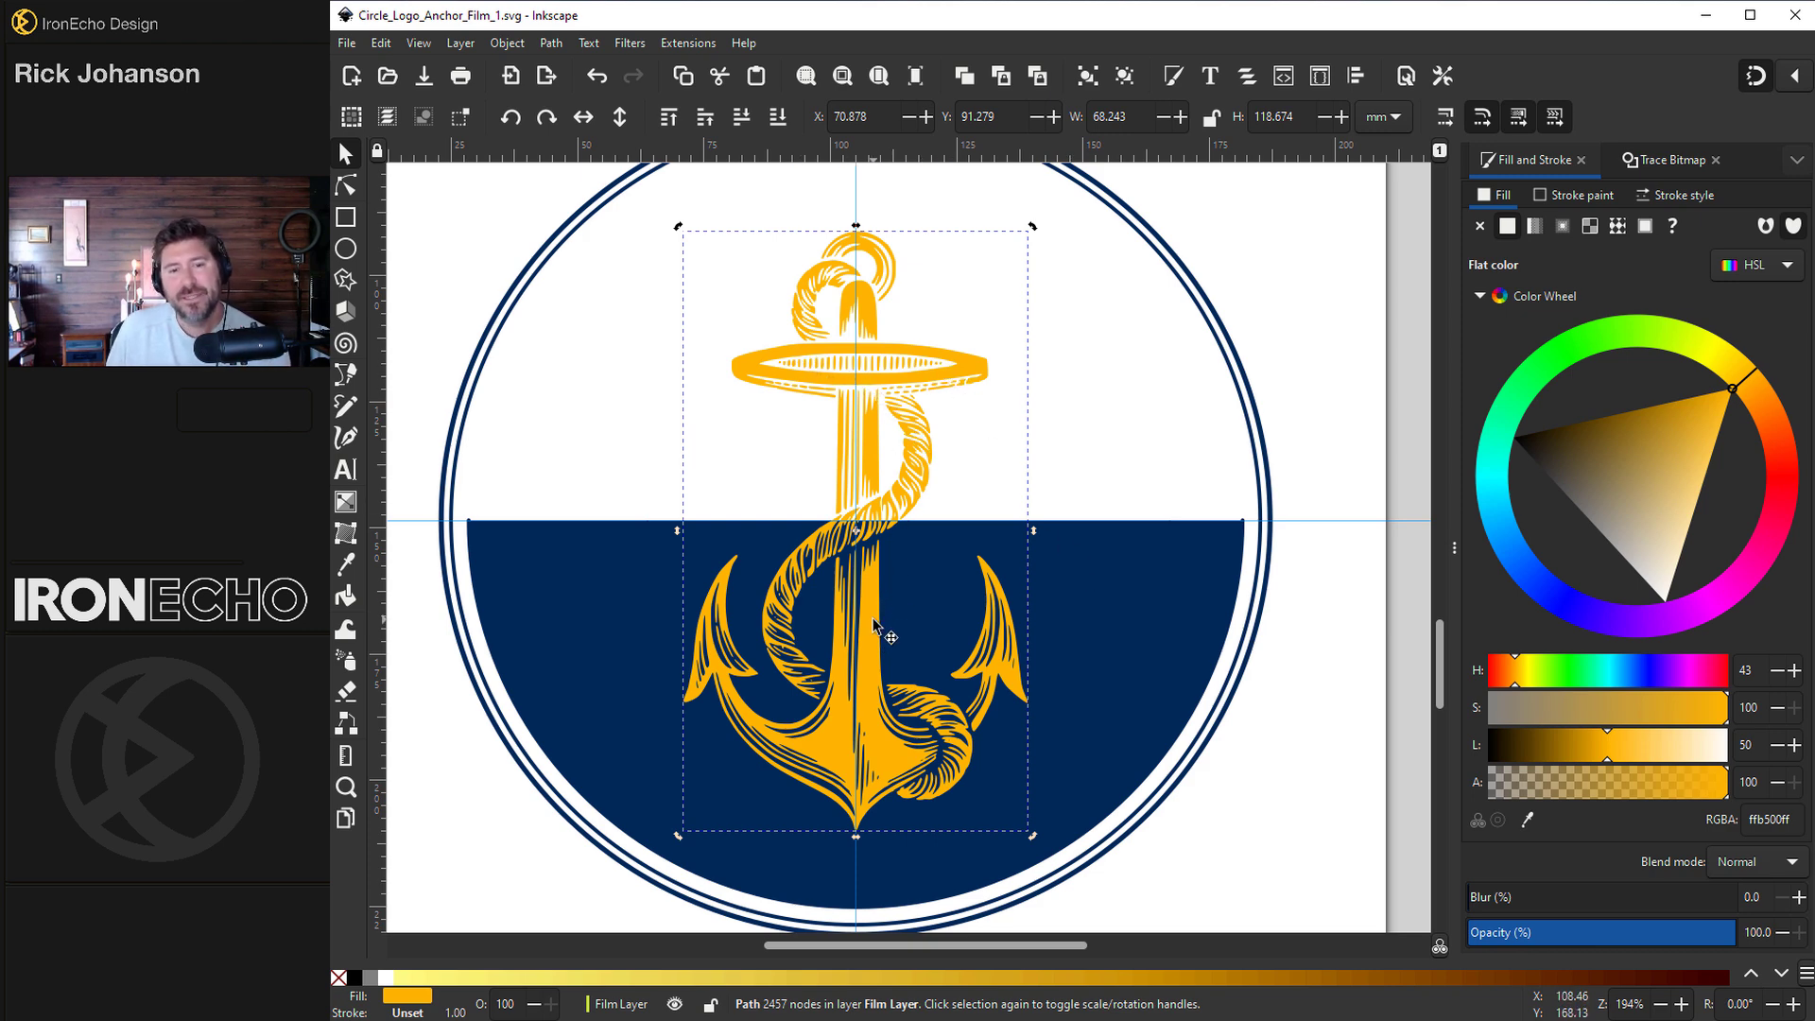
- Add a horizontal Slice path effect to the gold anchor
click(551, 44)
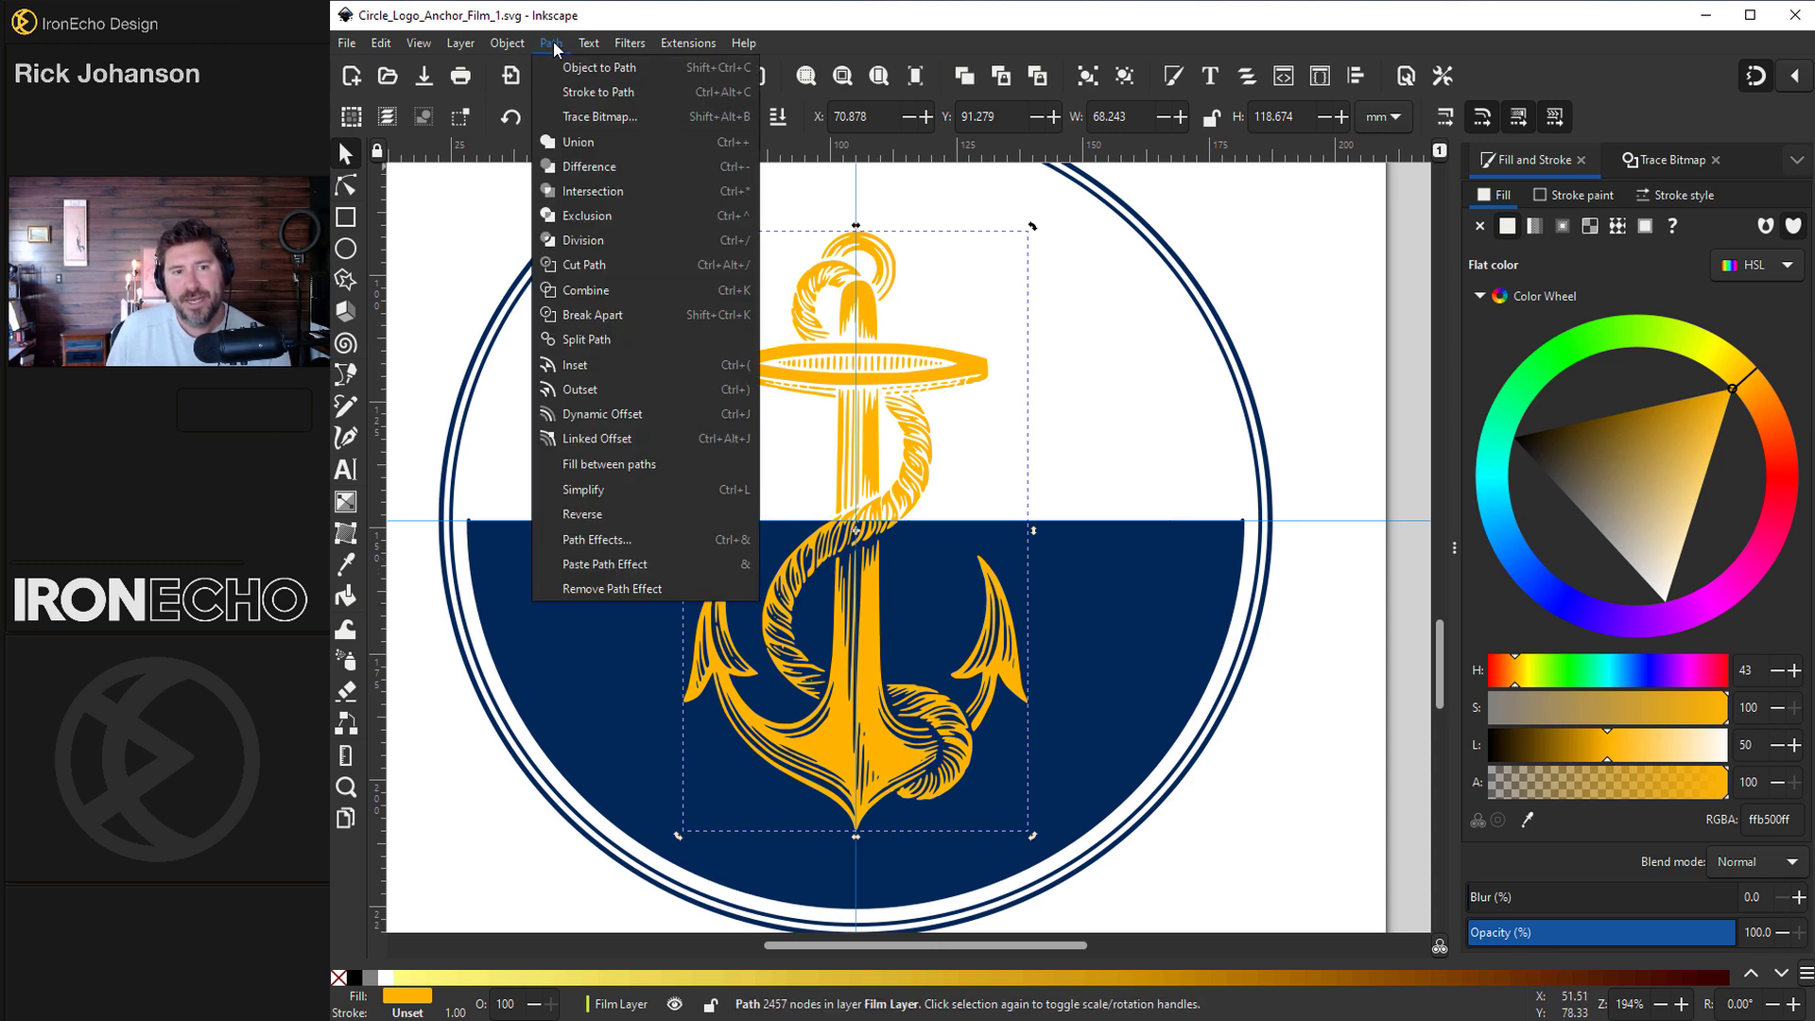
click(592, 540)
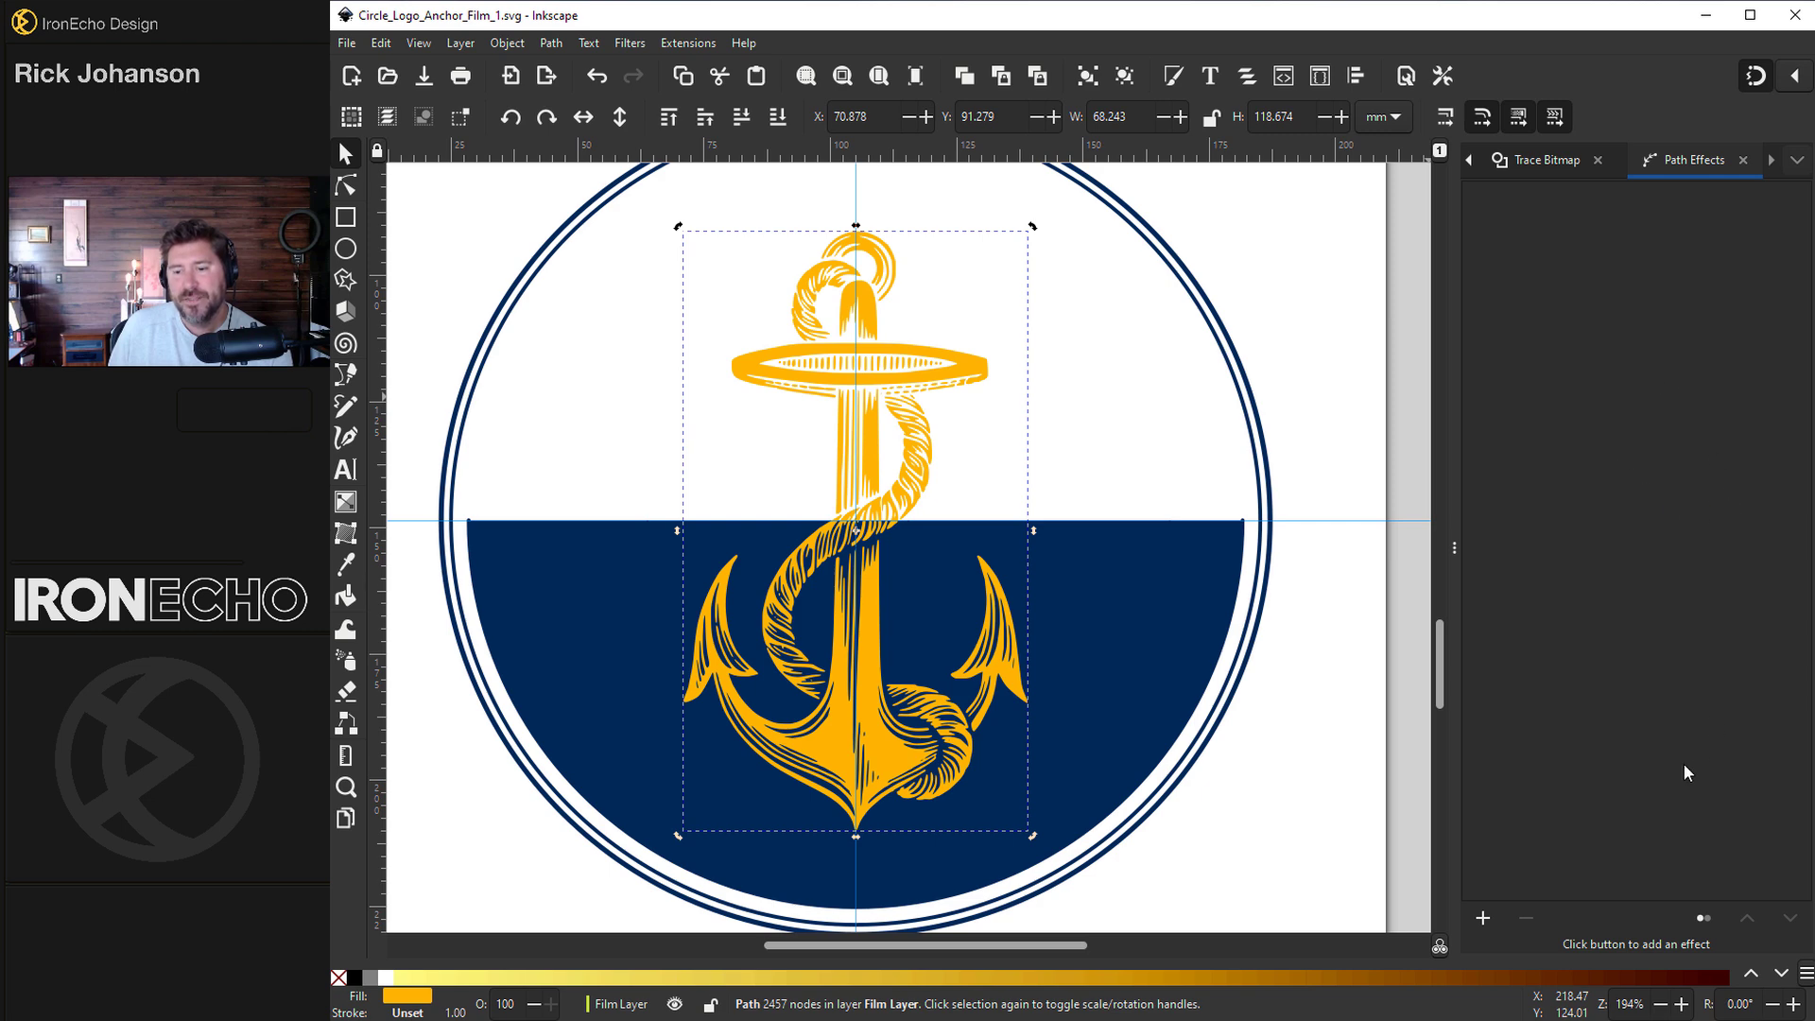
click(1481, 919)
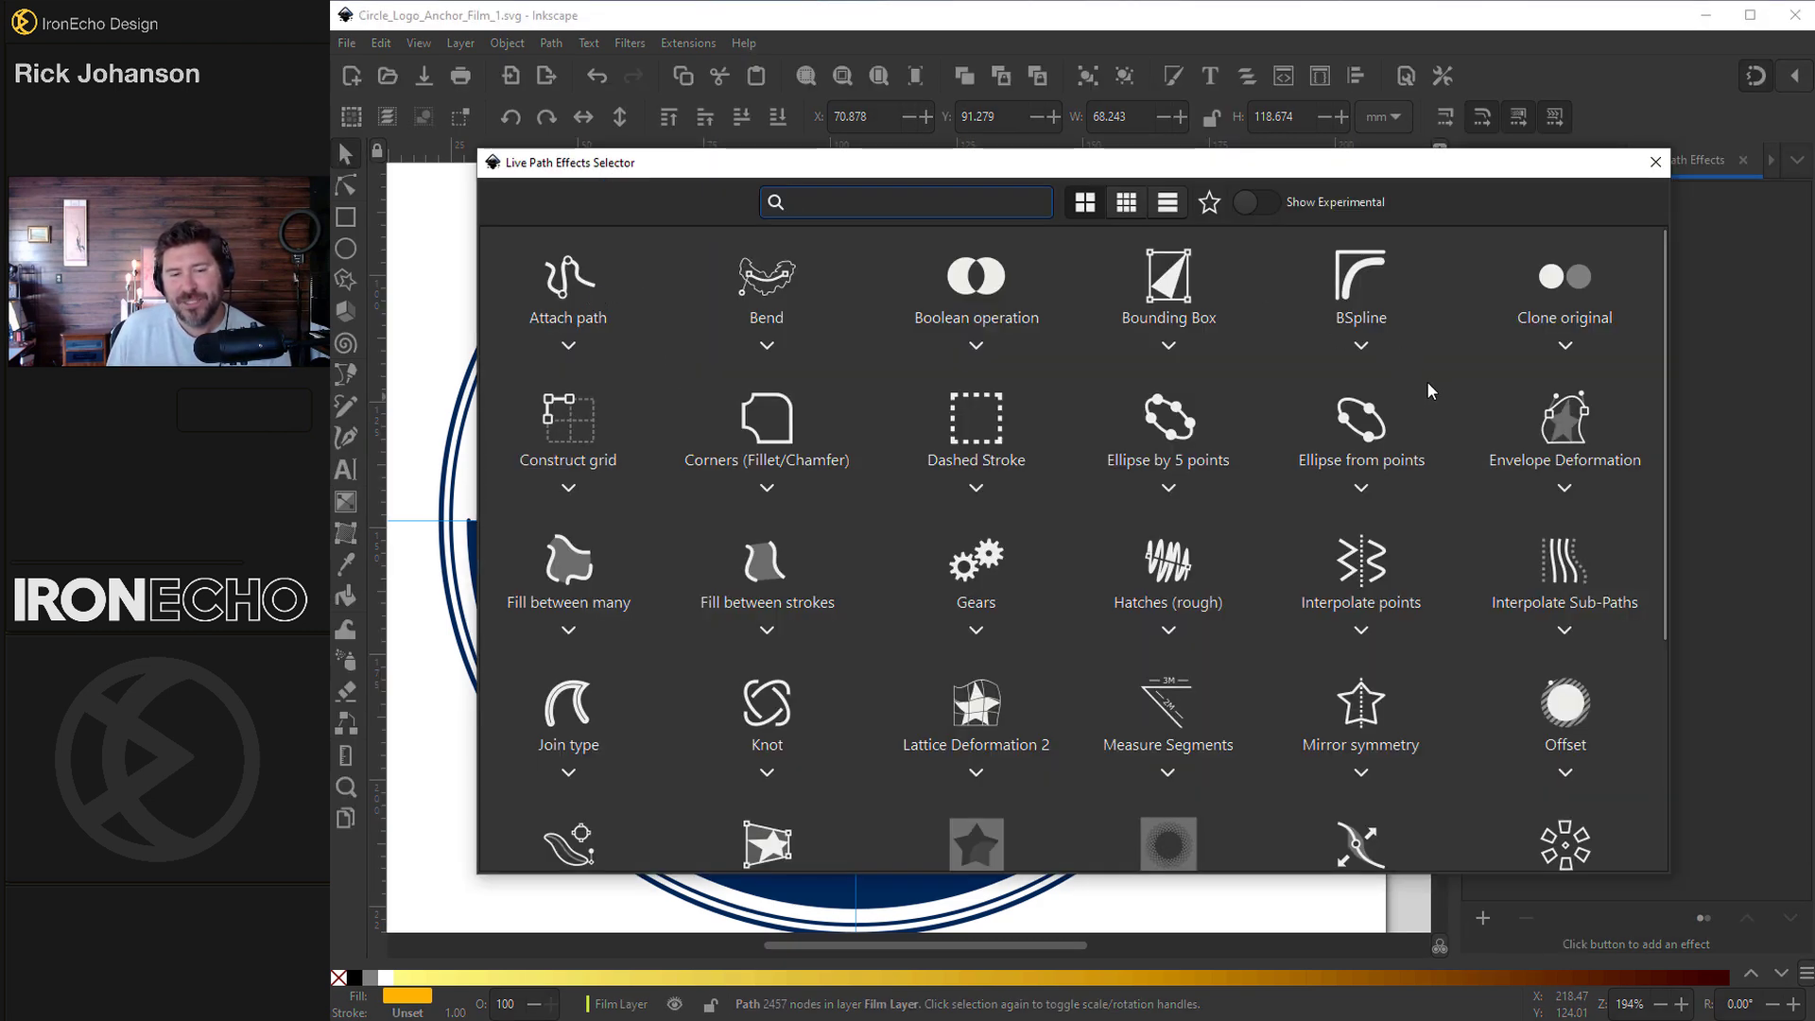
scroll(1416, 395, down, 3)
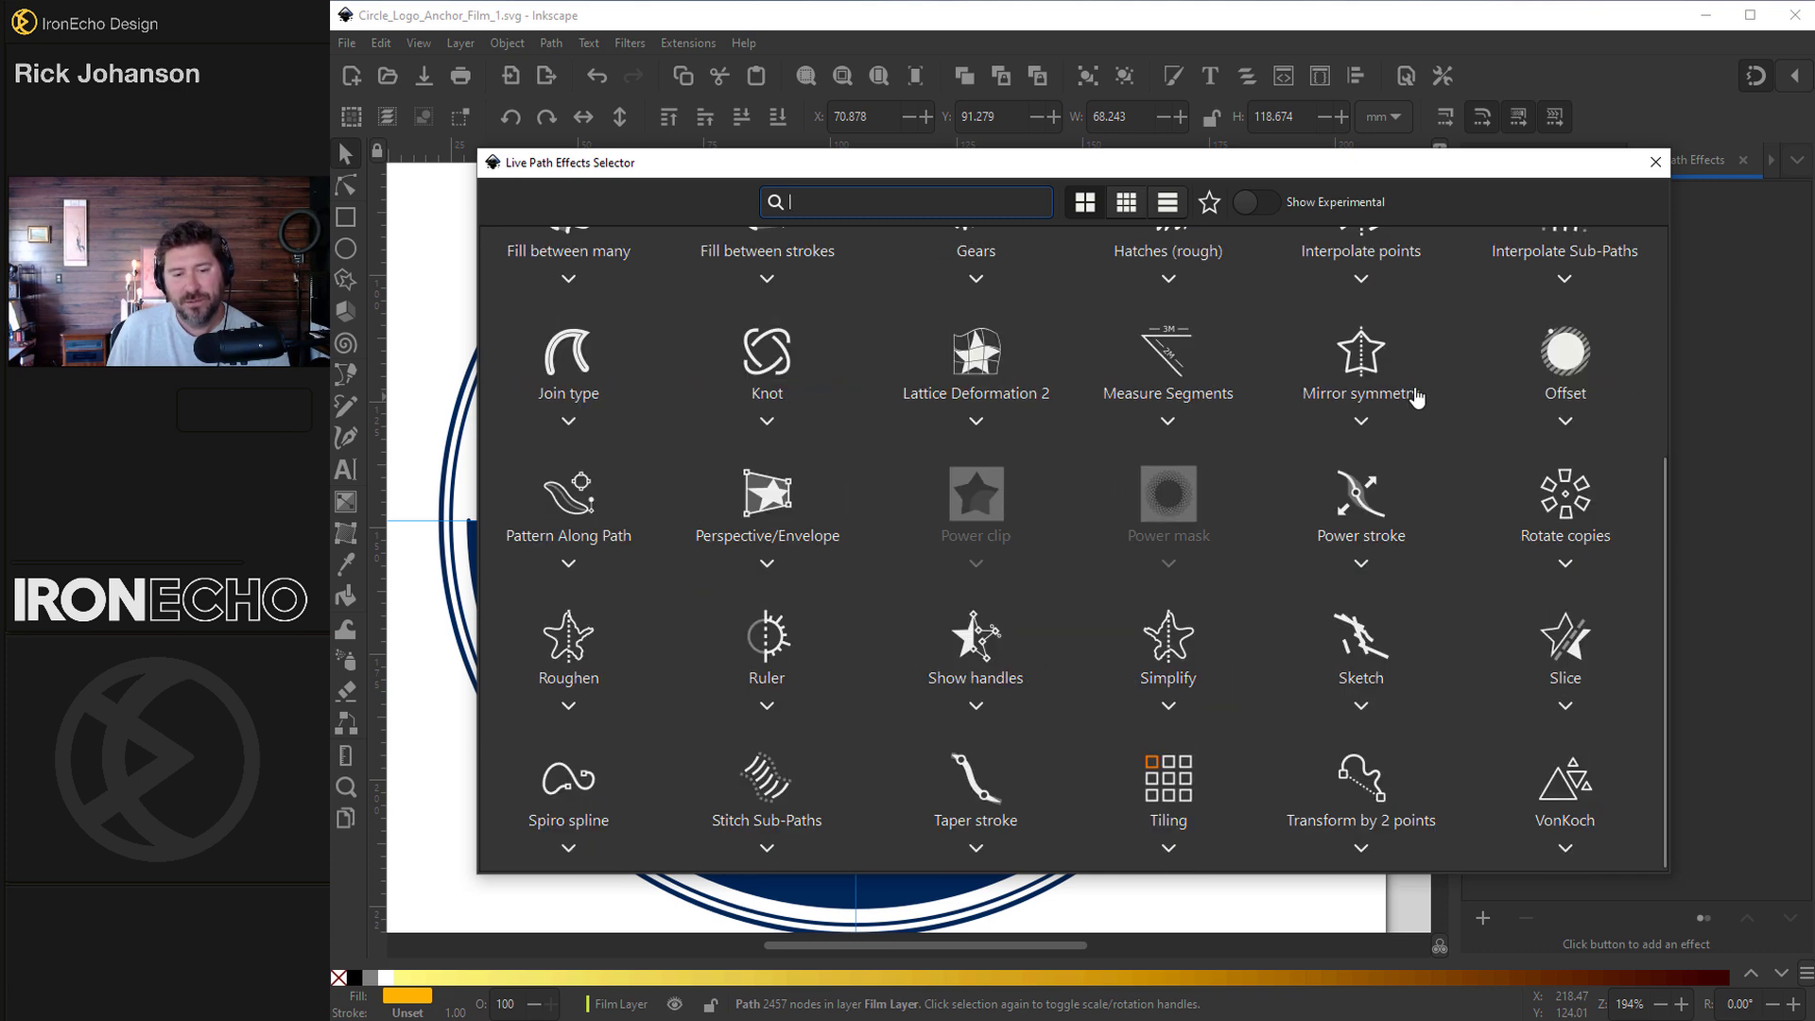
click(1585, 663)
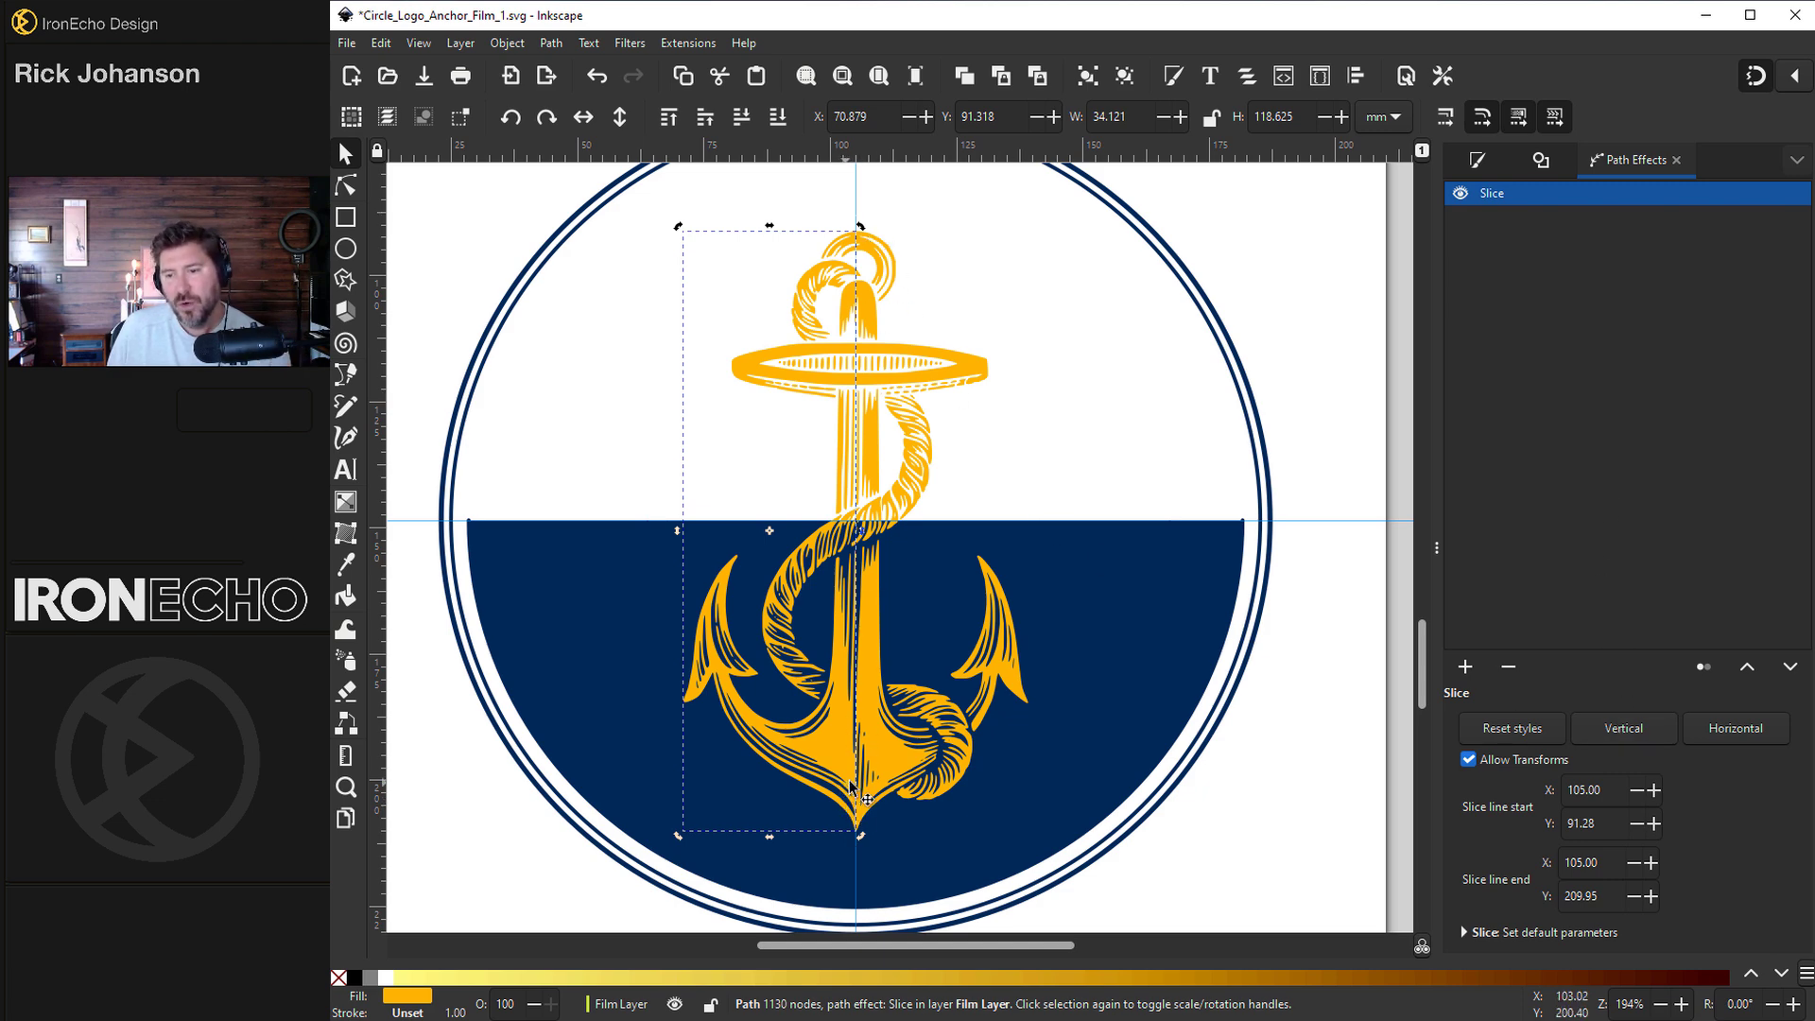
click(1739, 730)
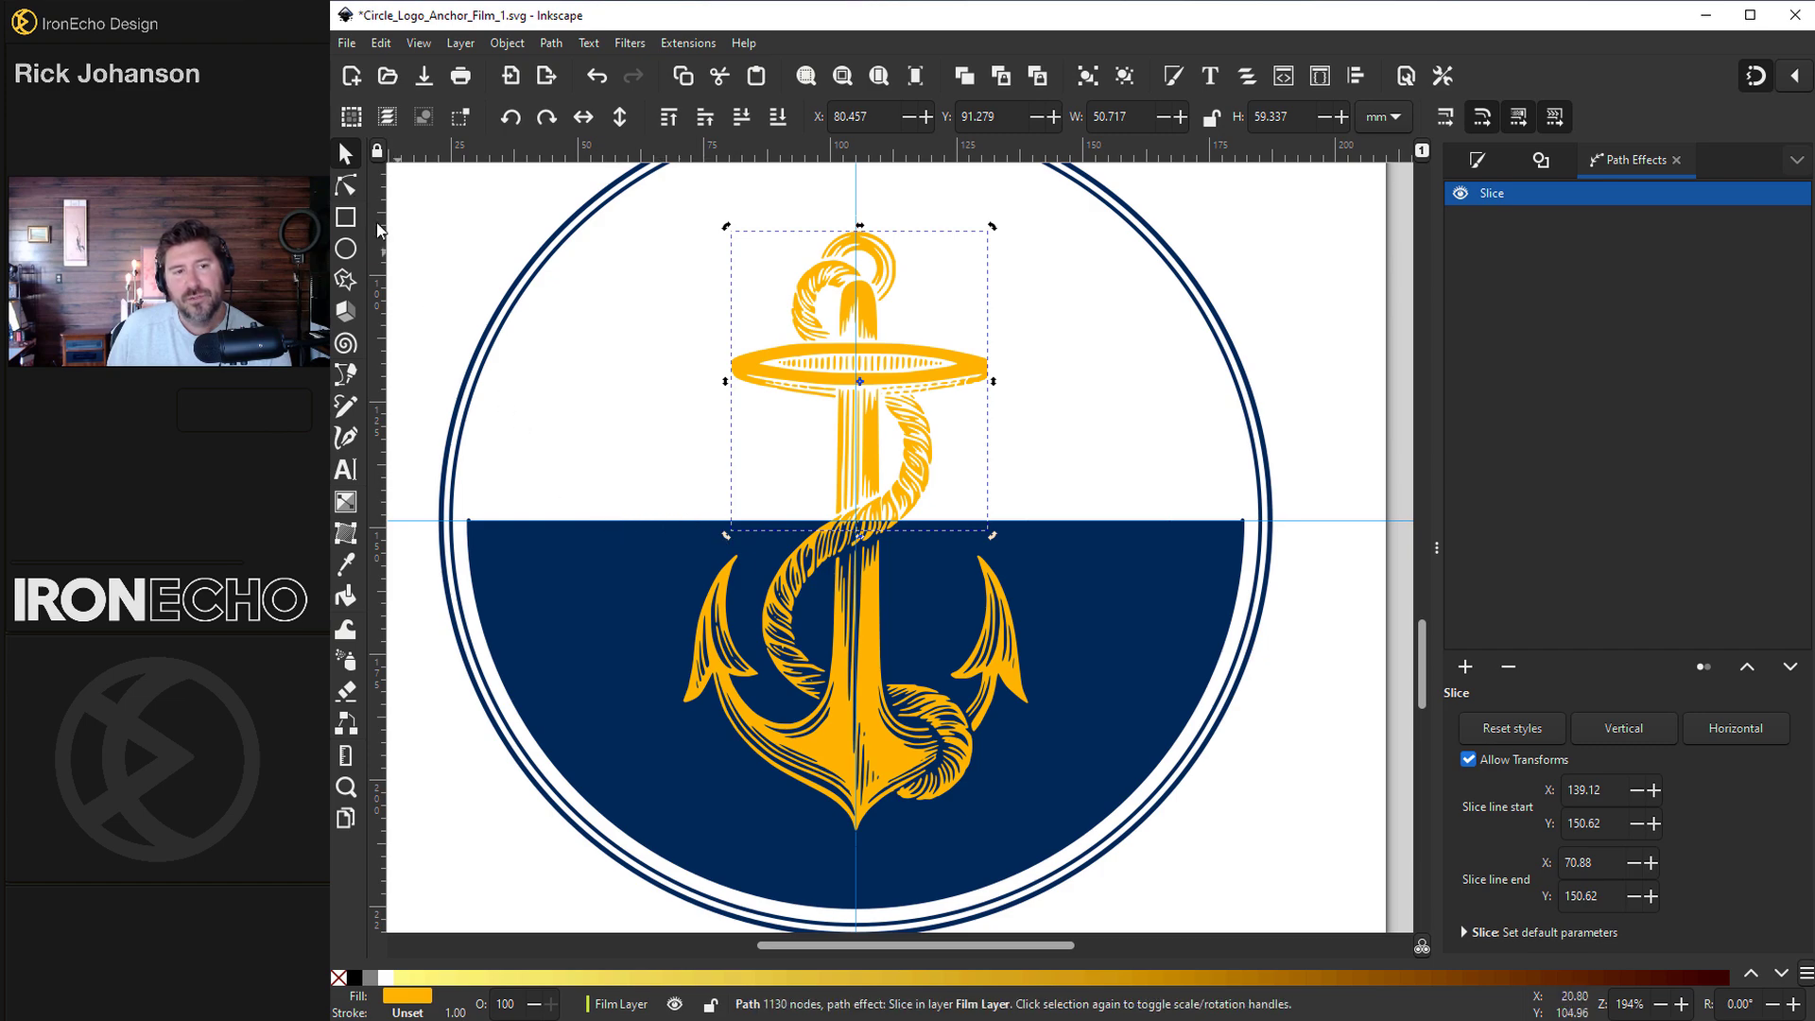
- Snap the slice line onto the horizontal guide at the navy half's edge, then reselect the anchor
click(346, 188)
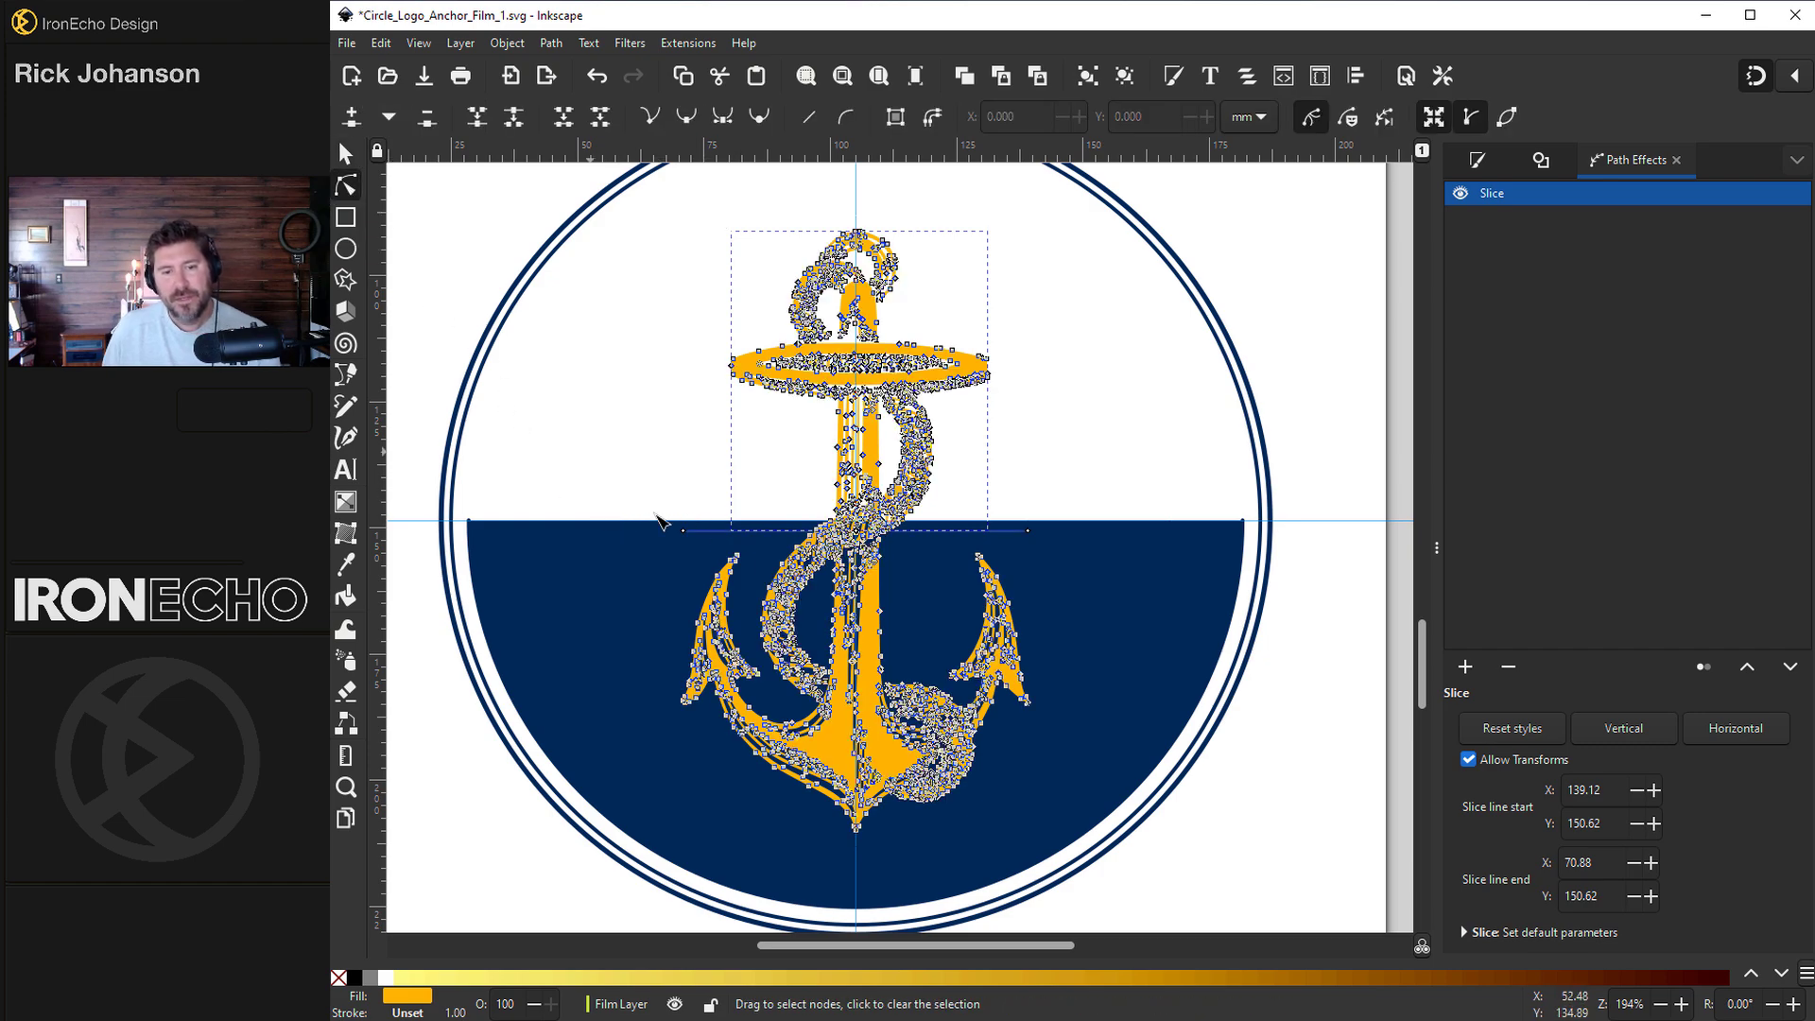
scroll(849, 551, up, 6)
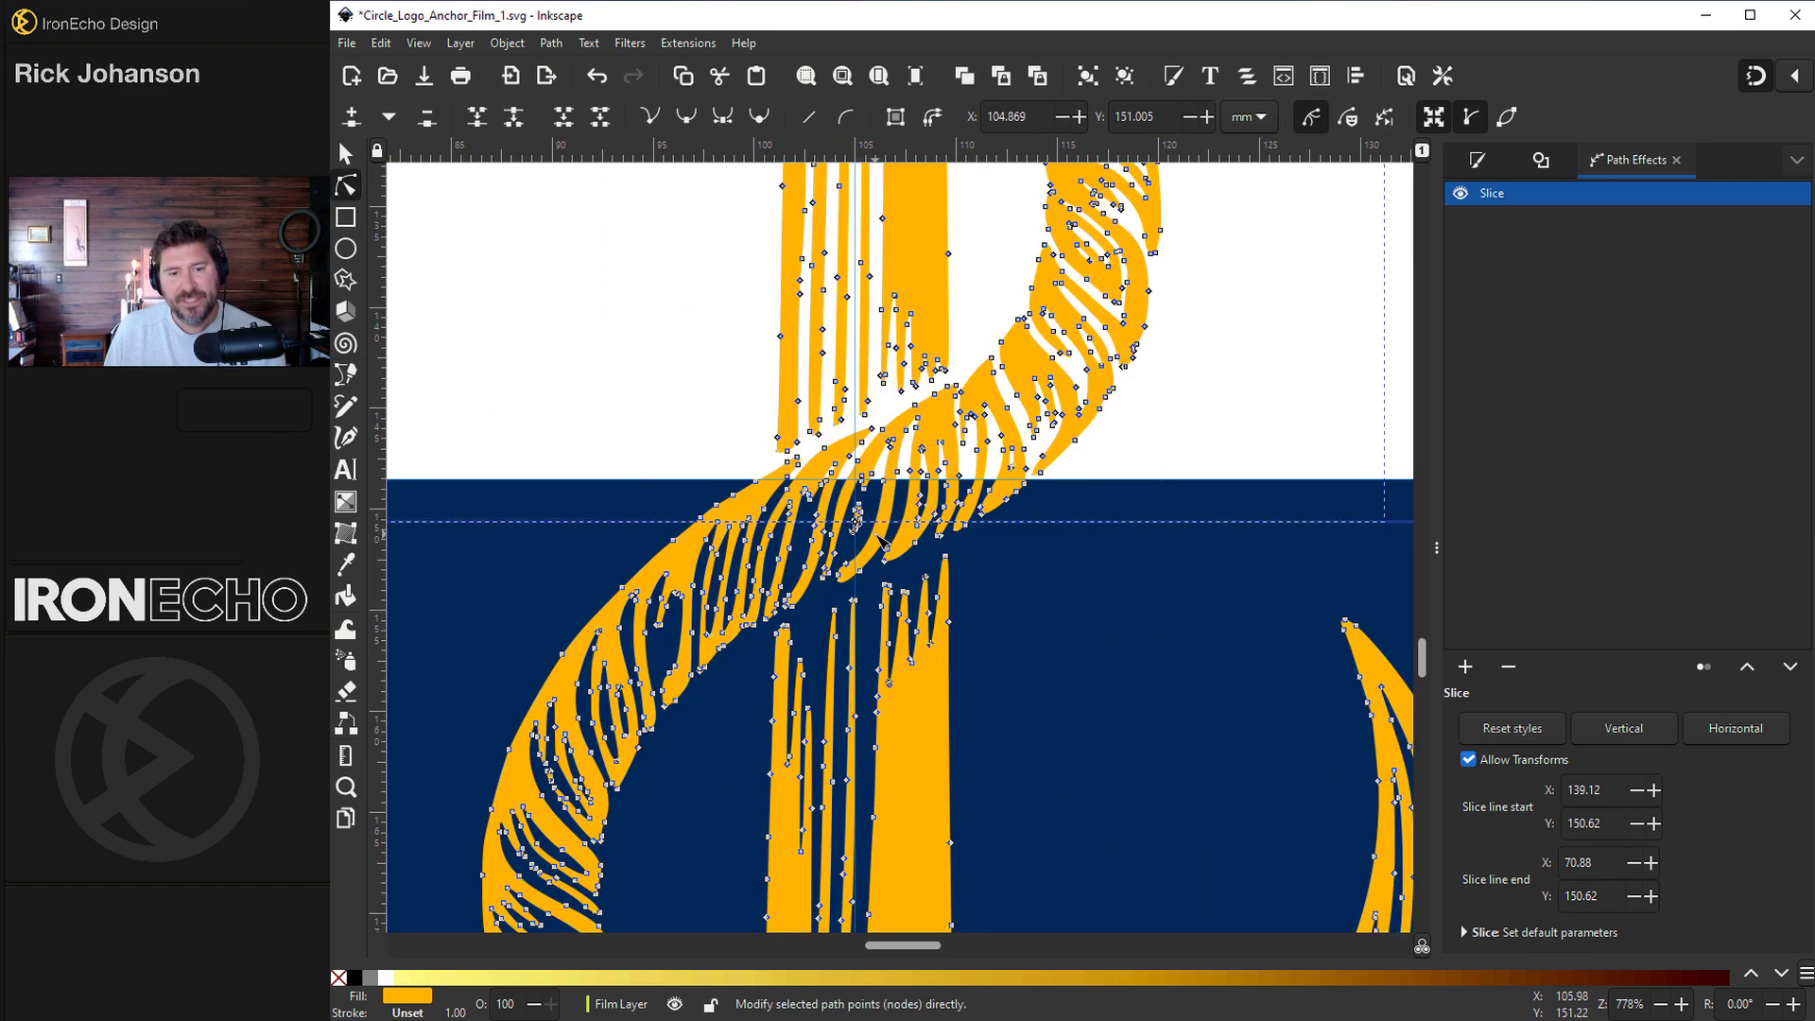
scroll(851, 501, up, 4)
drag(806, 563, 806, 220)
key(5)
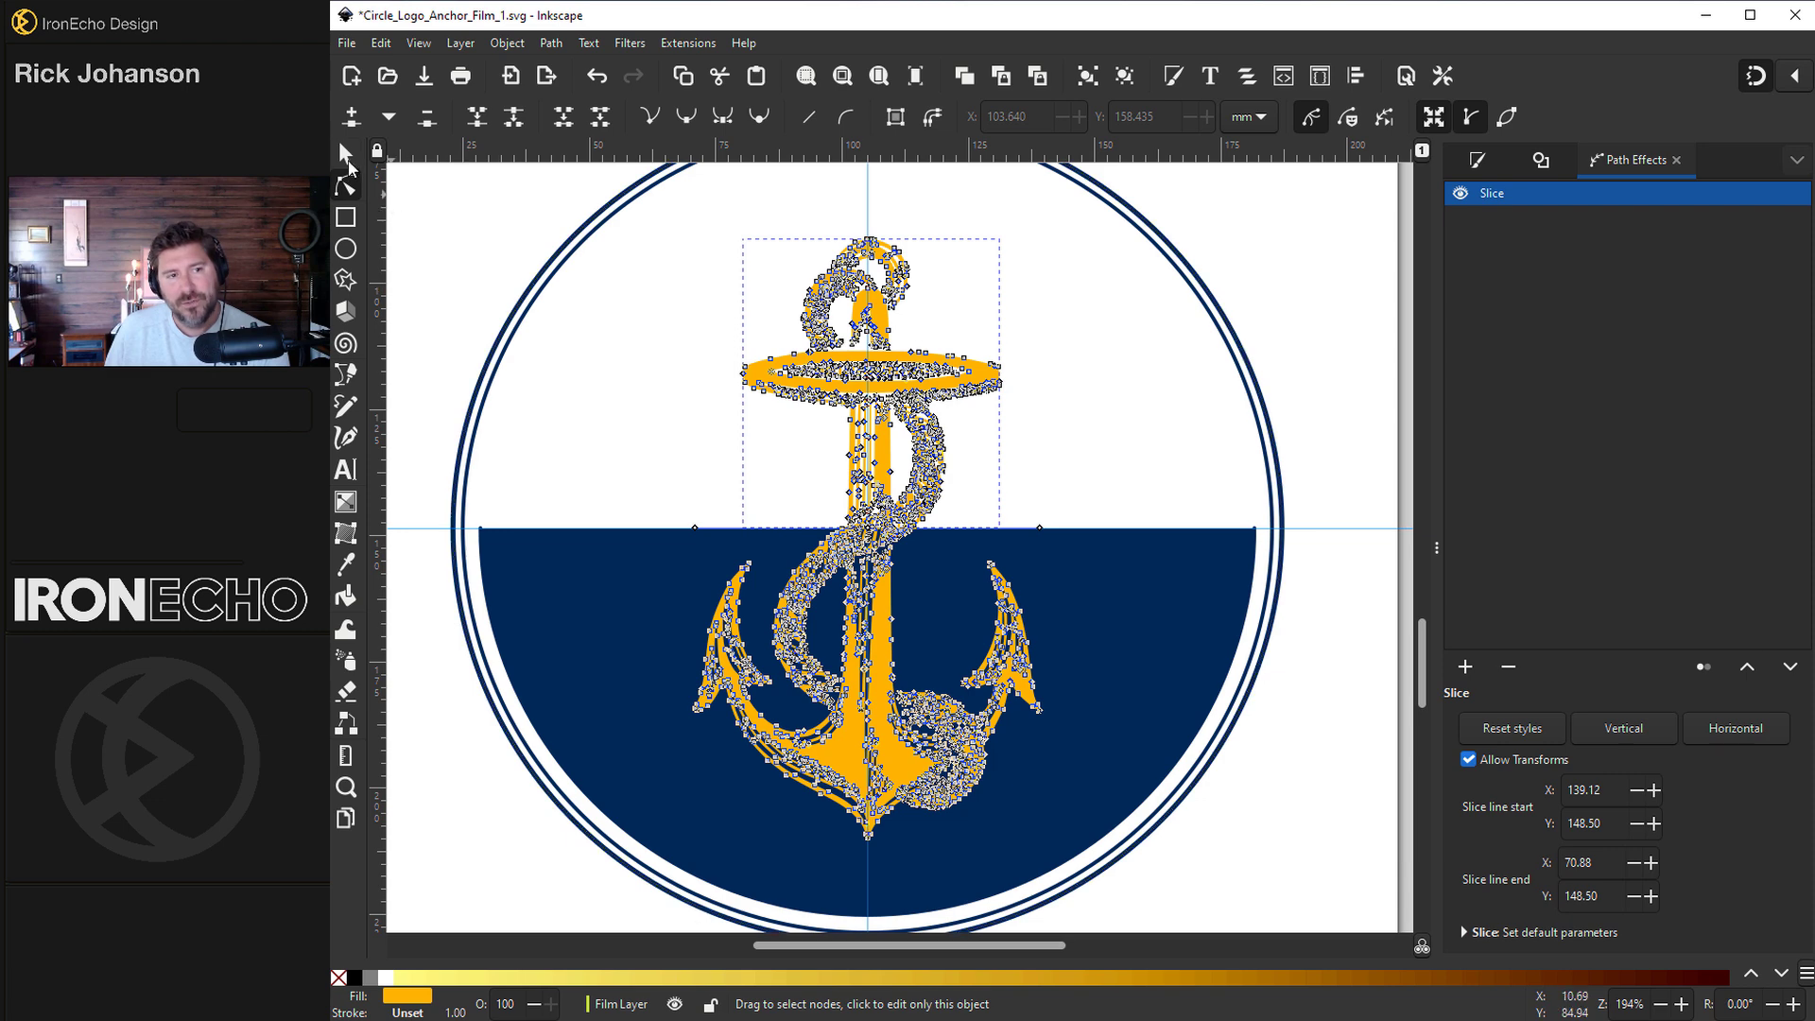
click(347, 156)
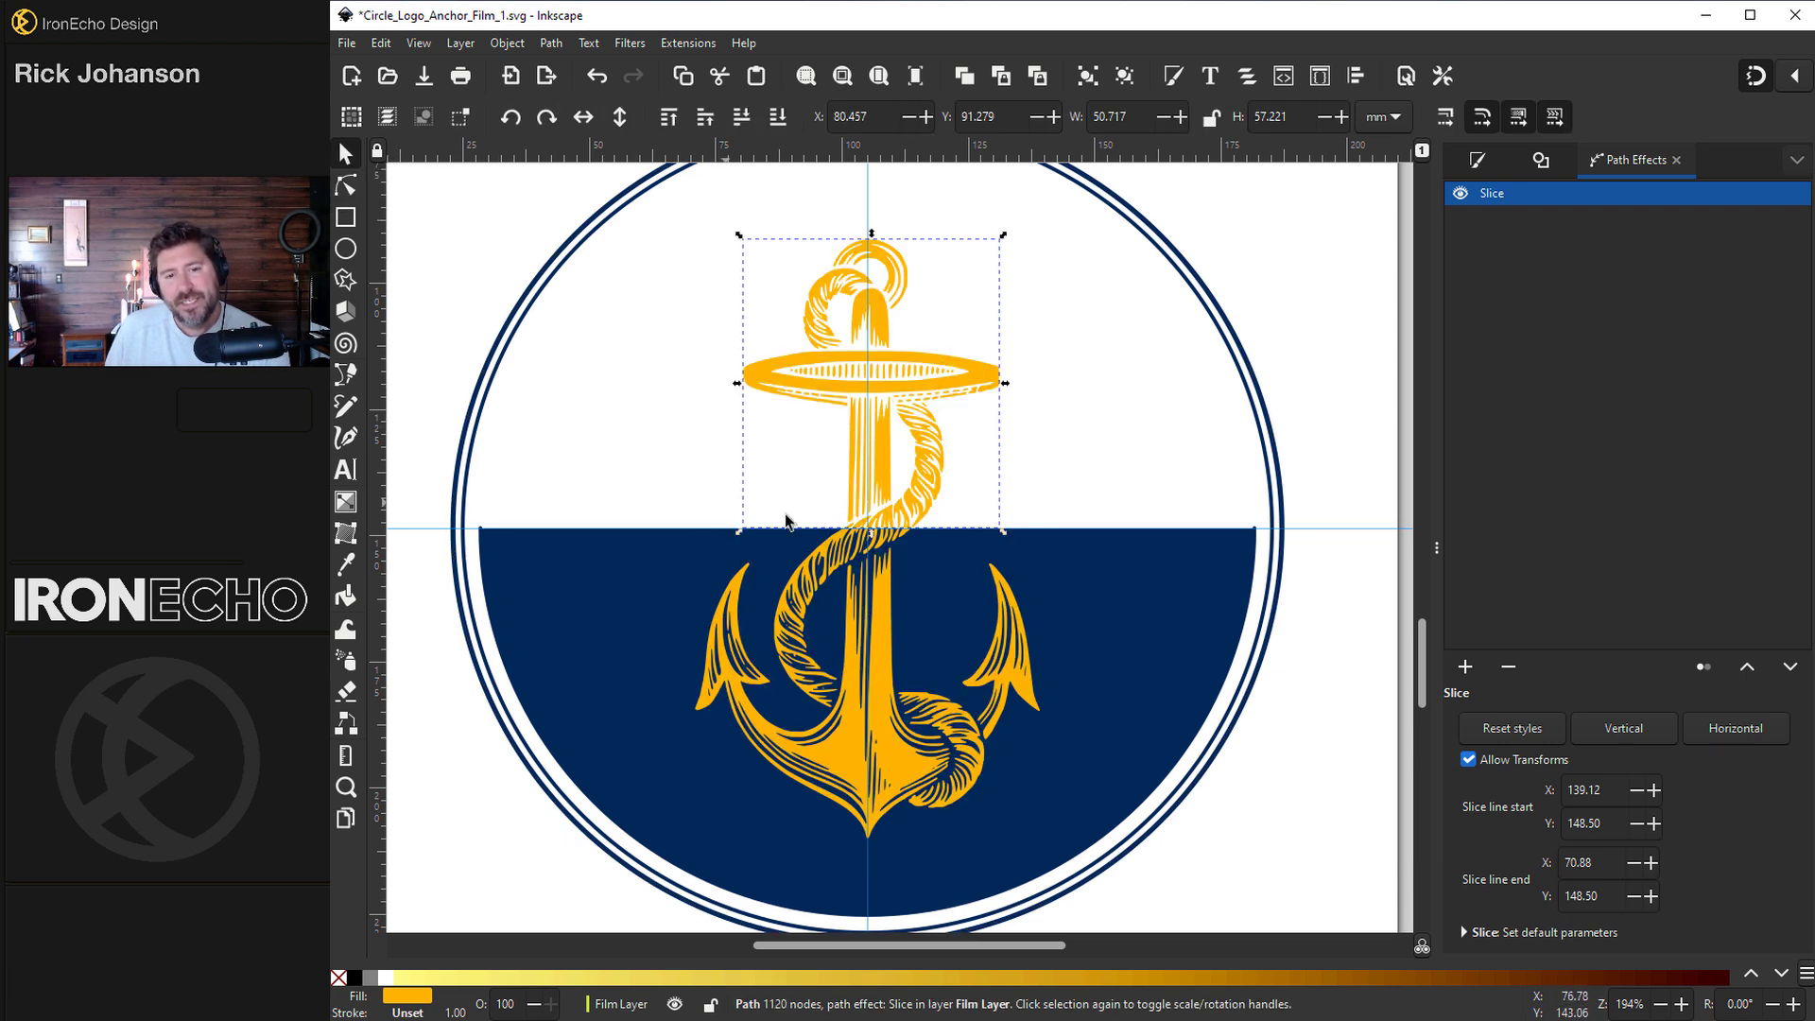
click(988, 368)
- Fill the anchor's upper half with navy 002859ff to match the badge
key(shift+ctrl+c)
click(860, 676)
key(ctrl+z)
key(ctrl+z)
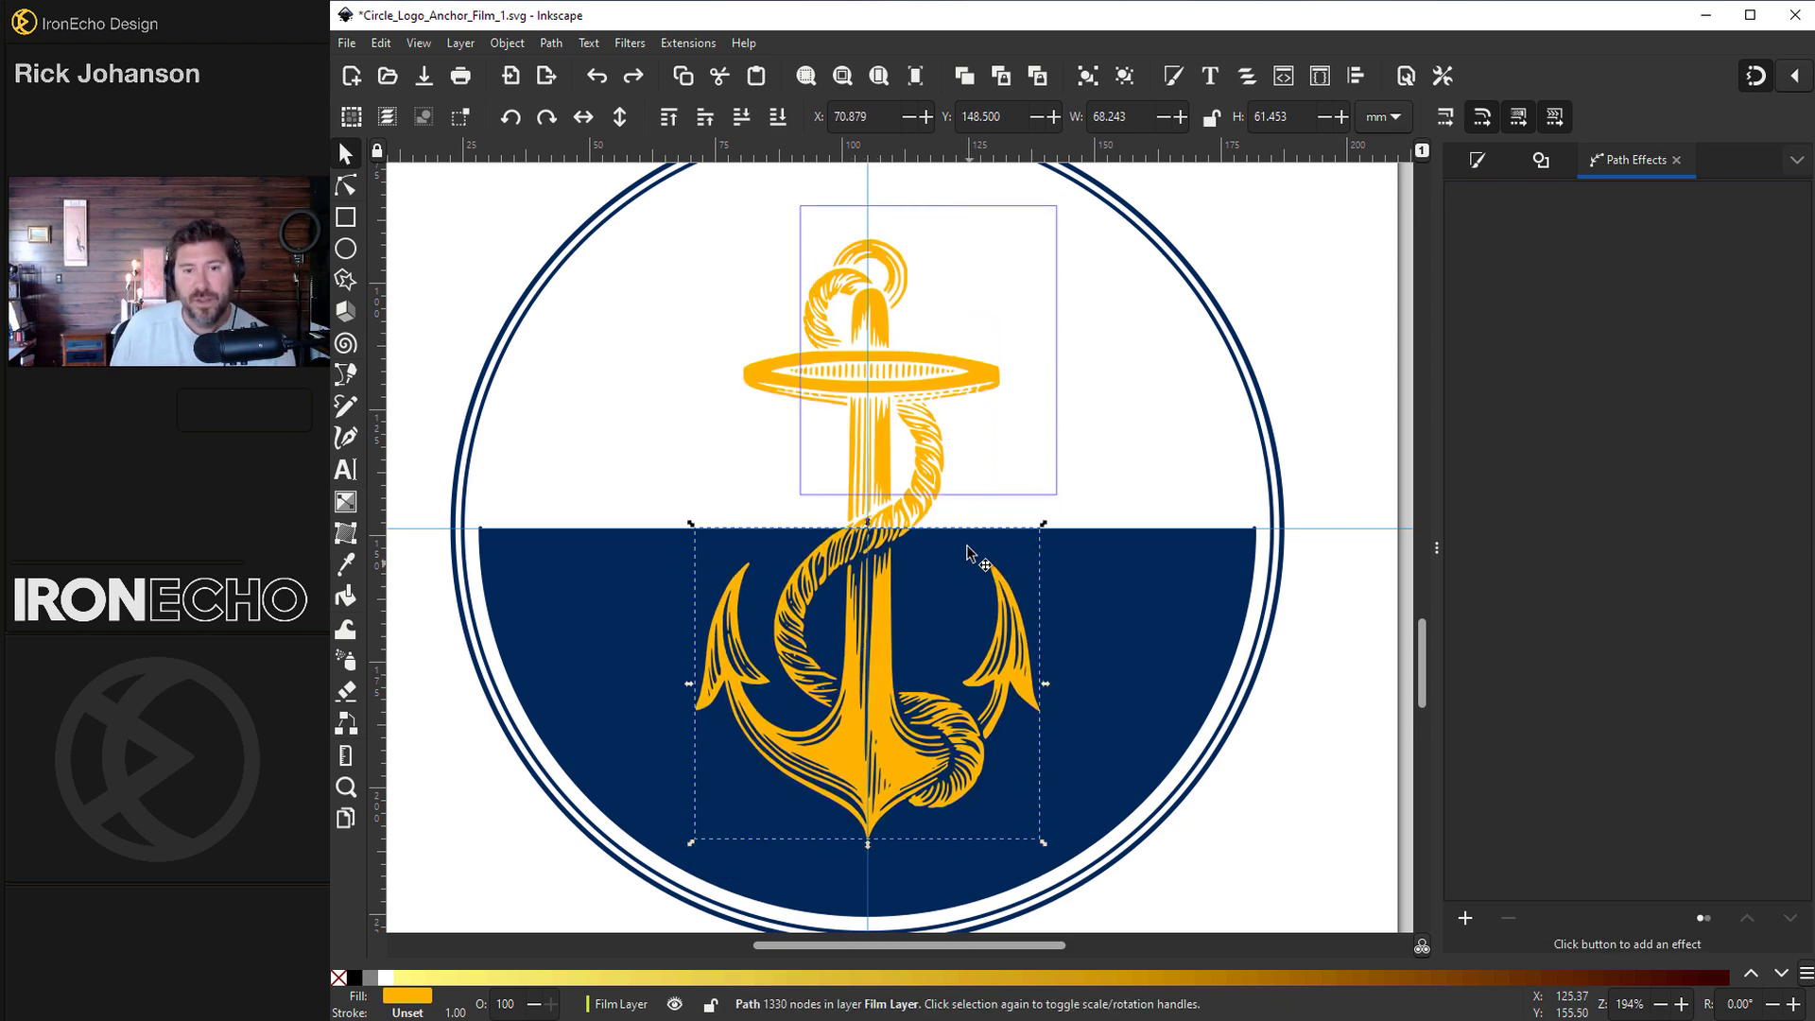
click(977, 378)
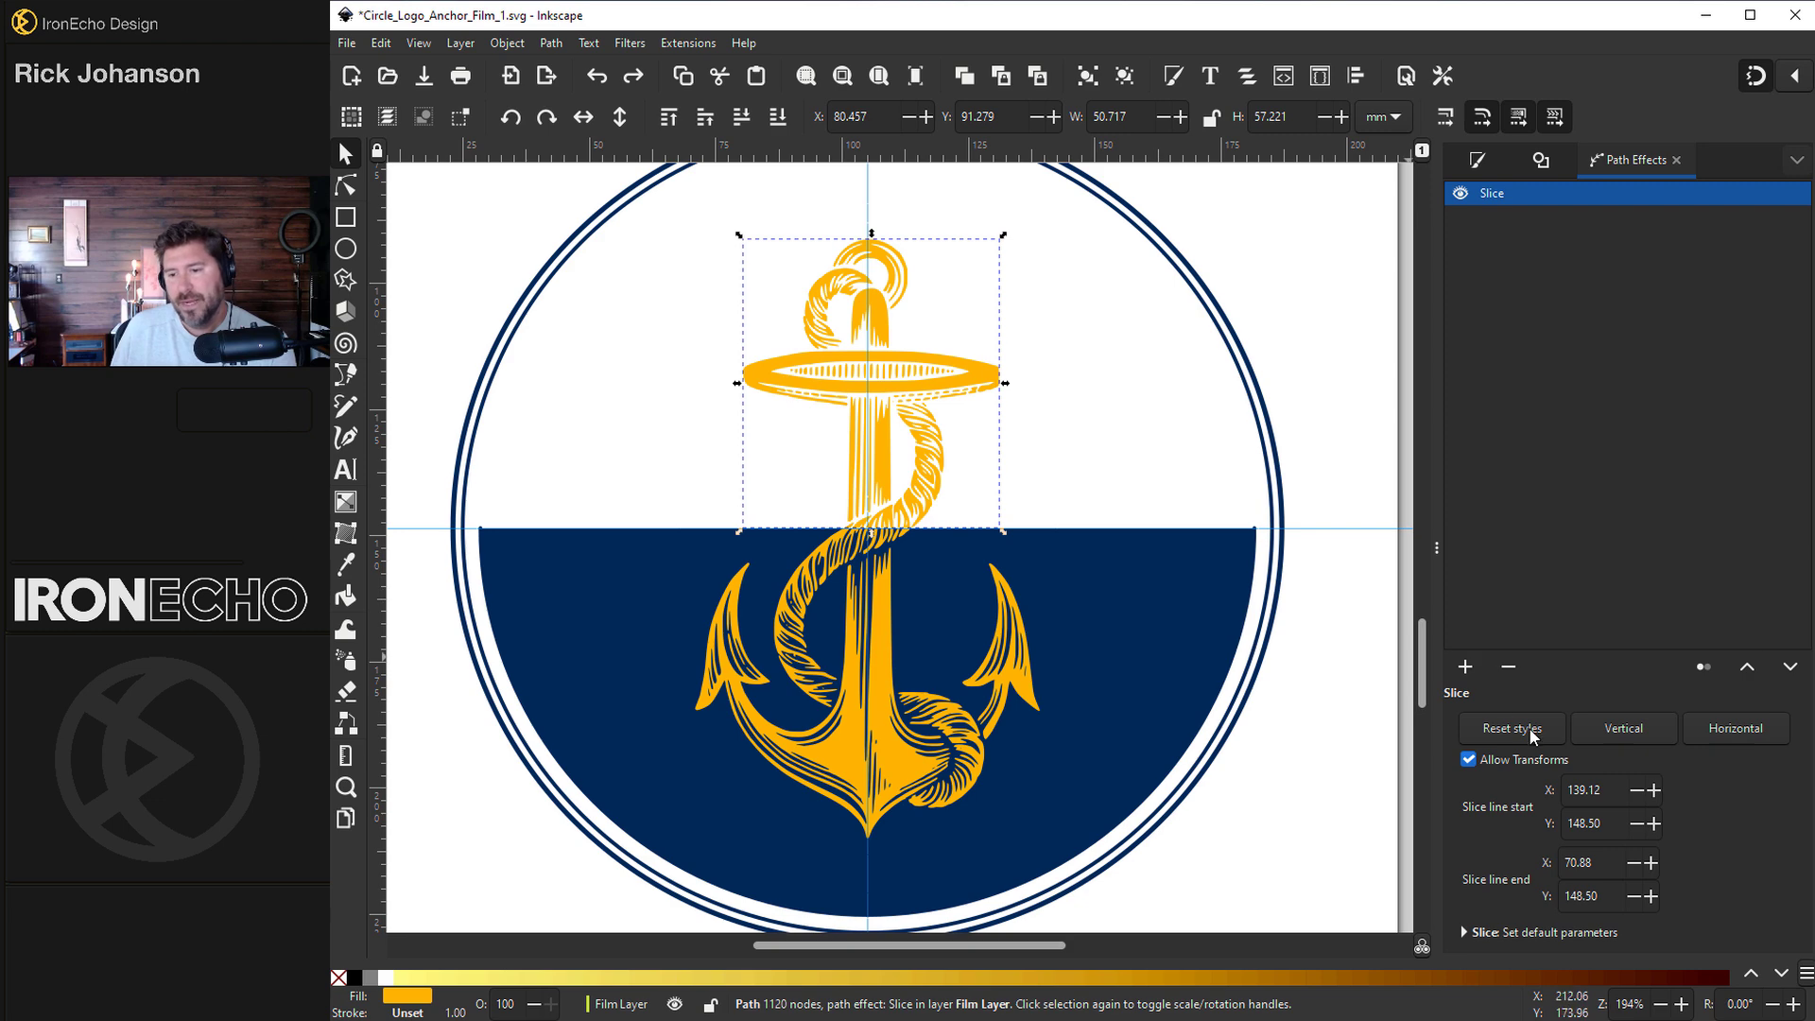
click(1474, 162)
click(1509, 820)
click(1203, 594)
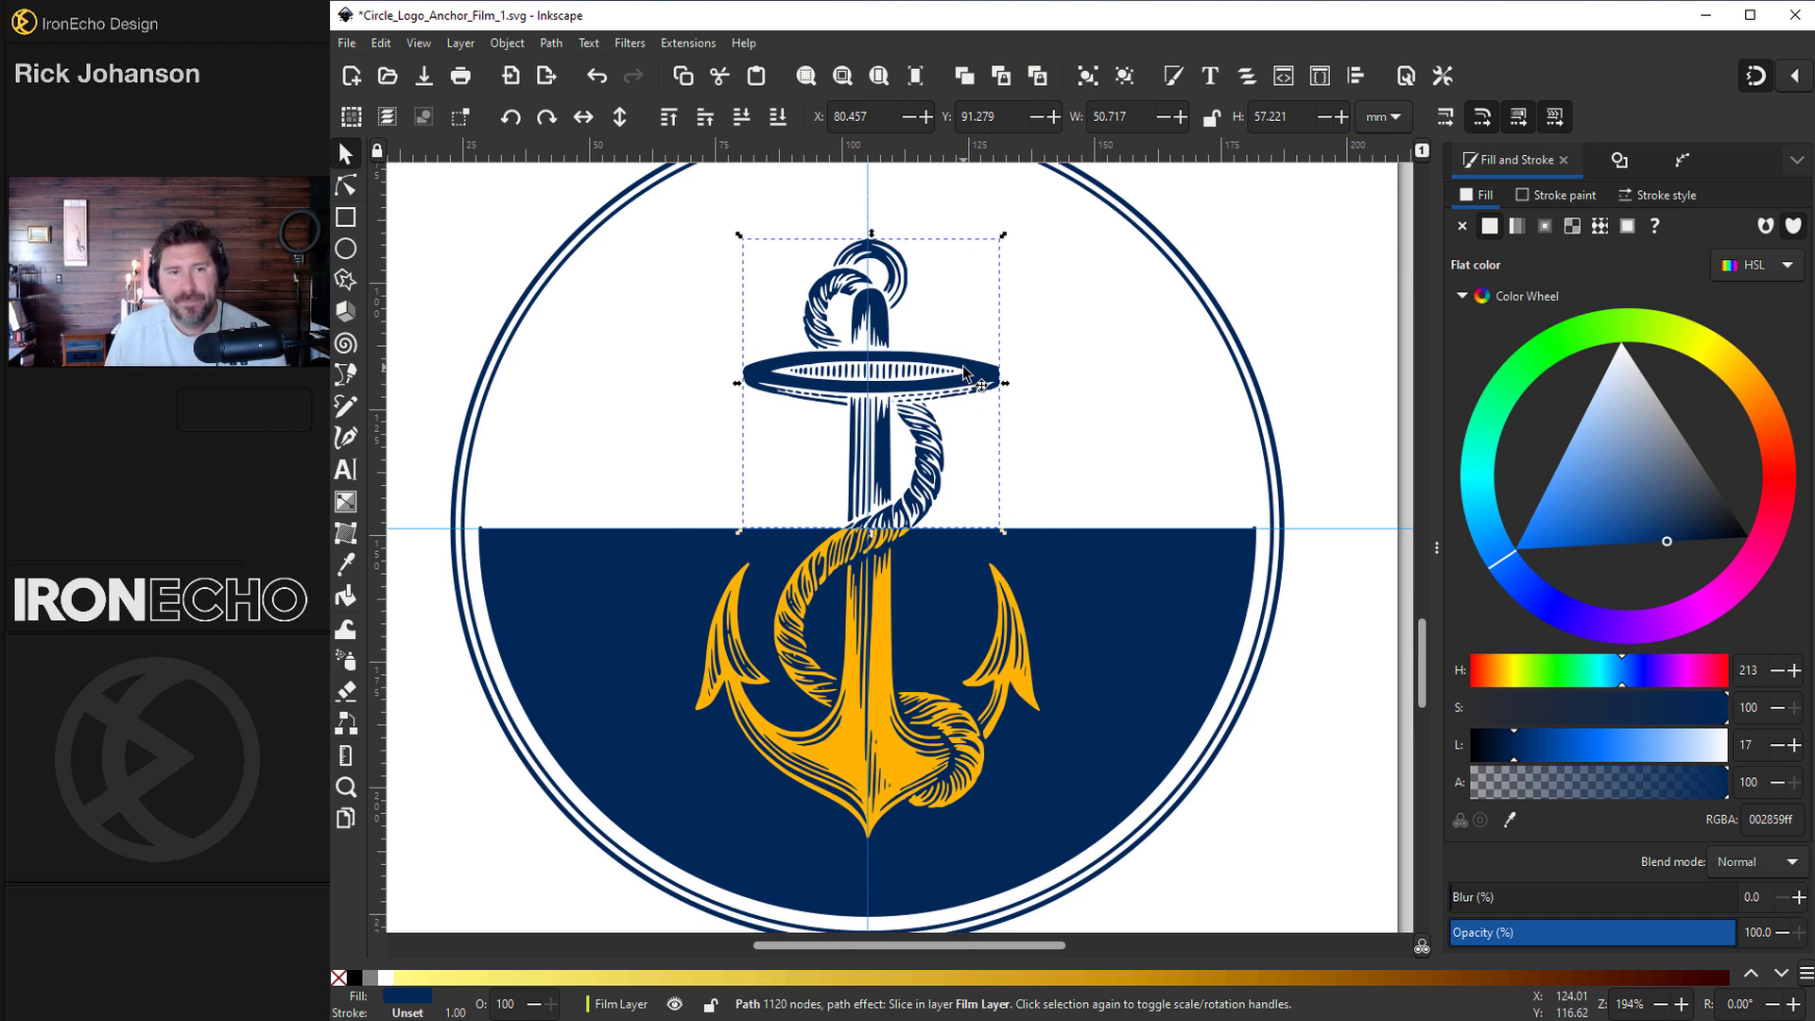
- Flatten the slice with Object to Path, then select the lower anchor half and navy half-circle
click(554, 44)
click(584, 75)
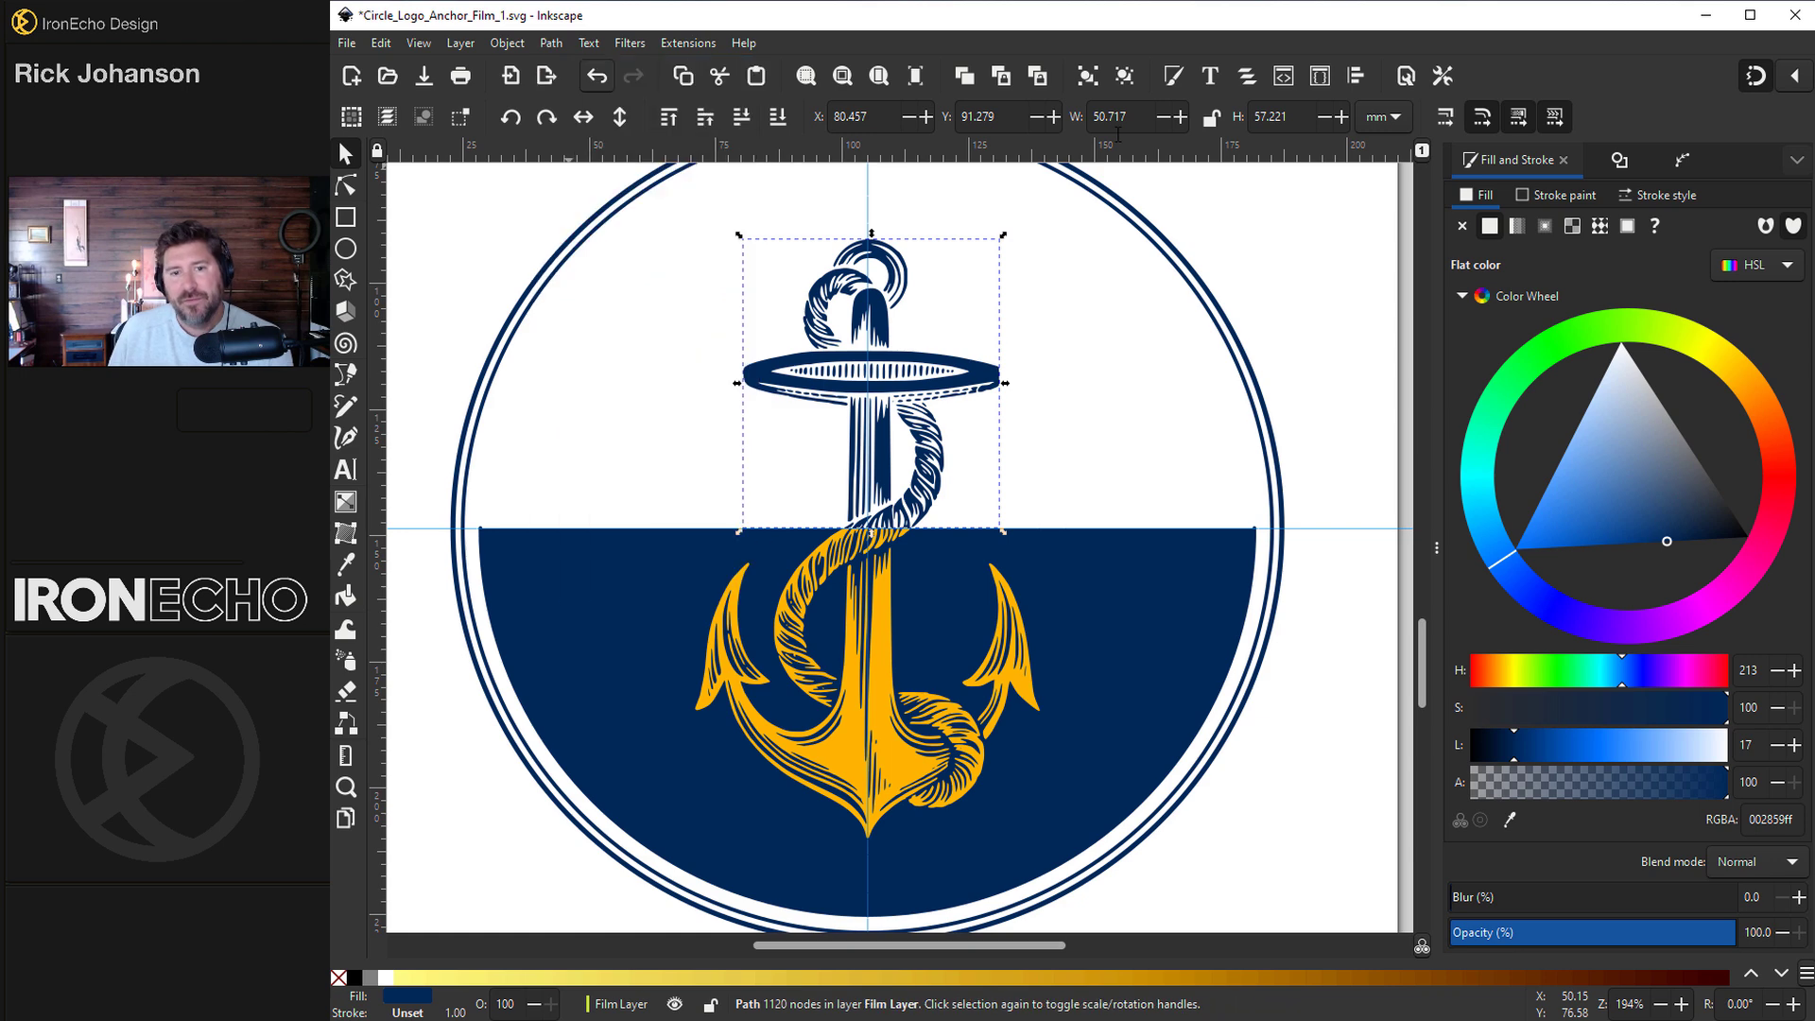
click(1685, 158)
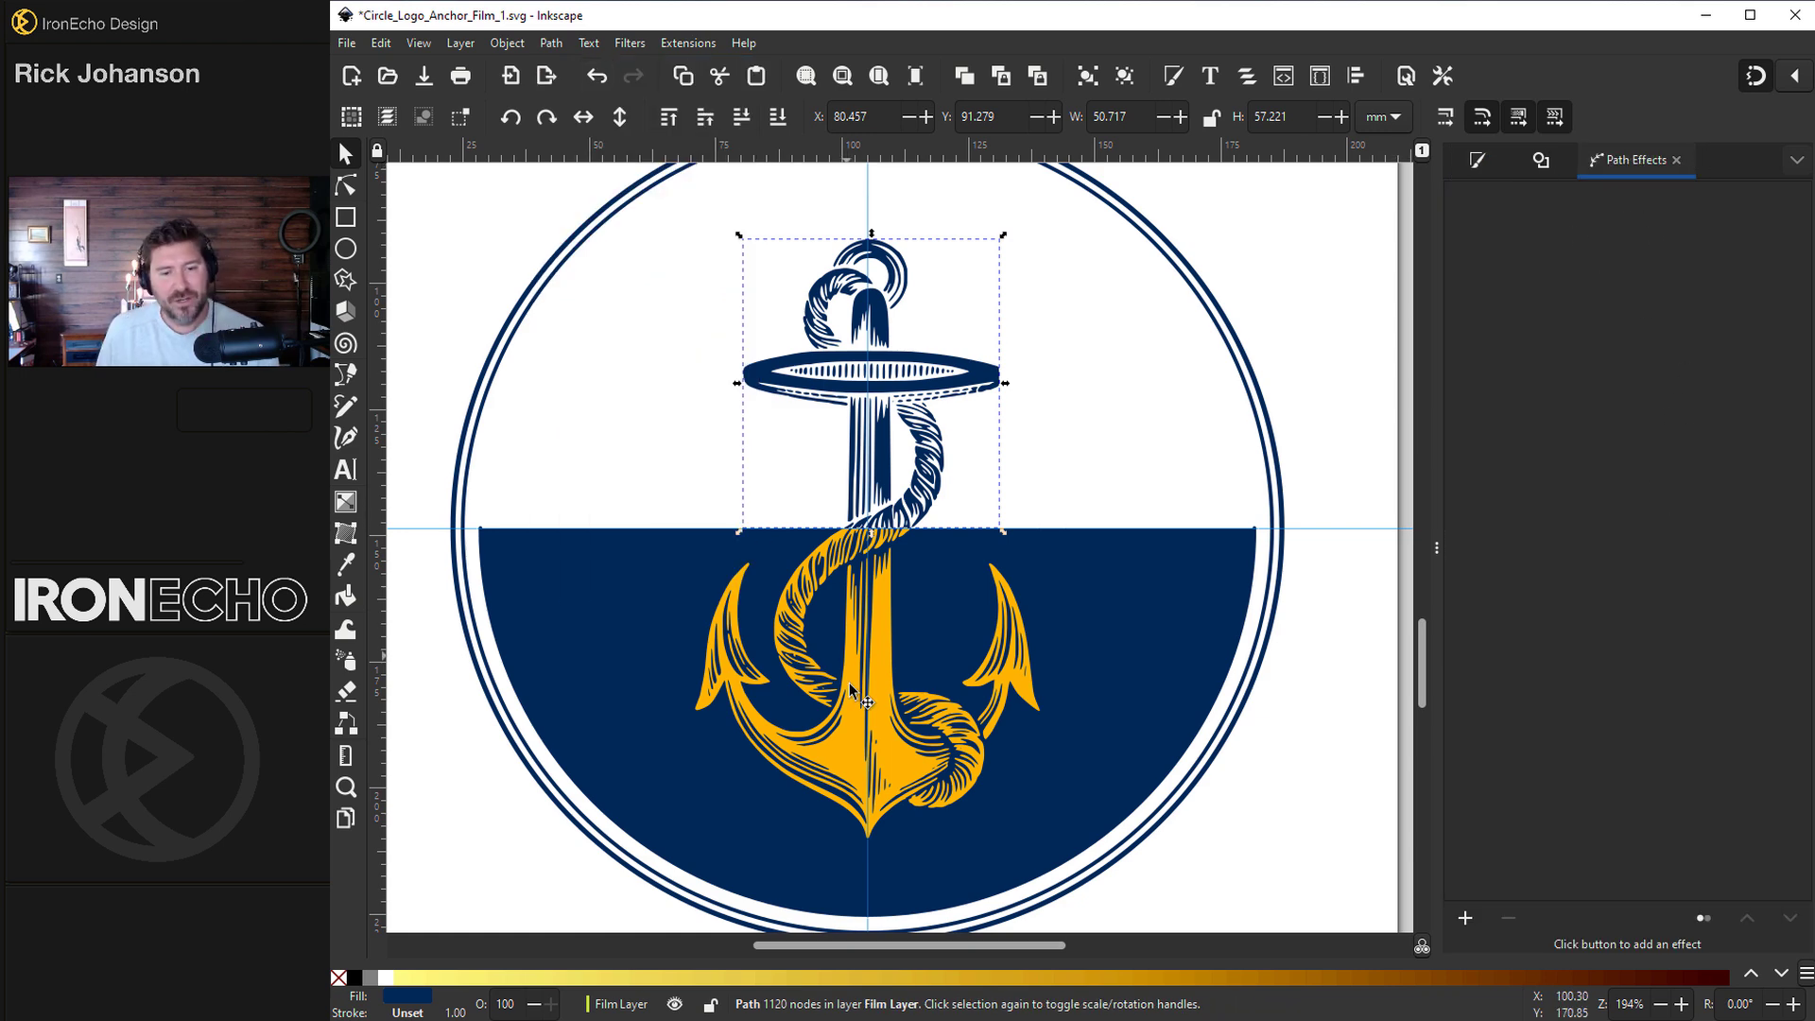
click(840, 743)
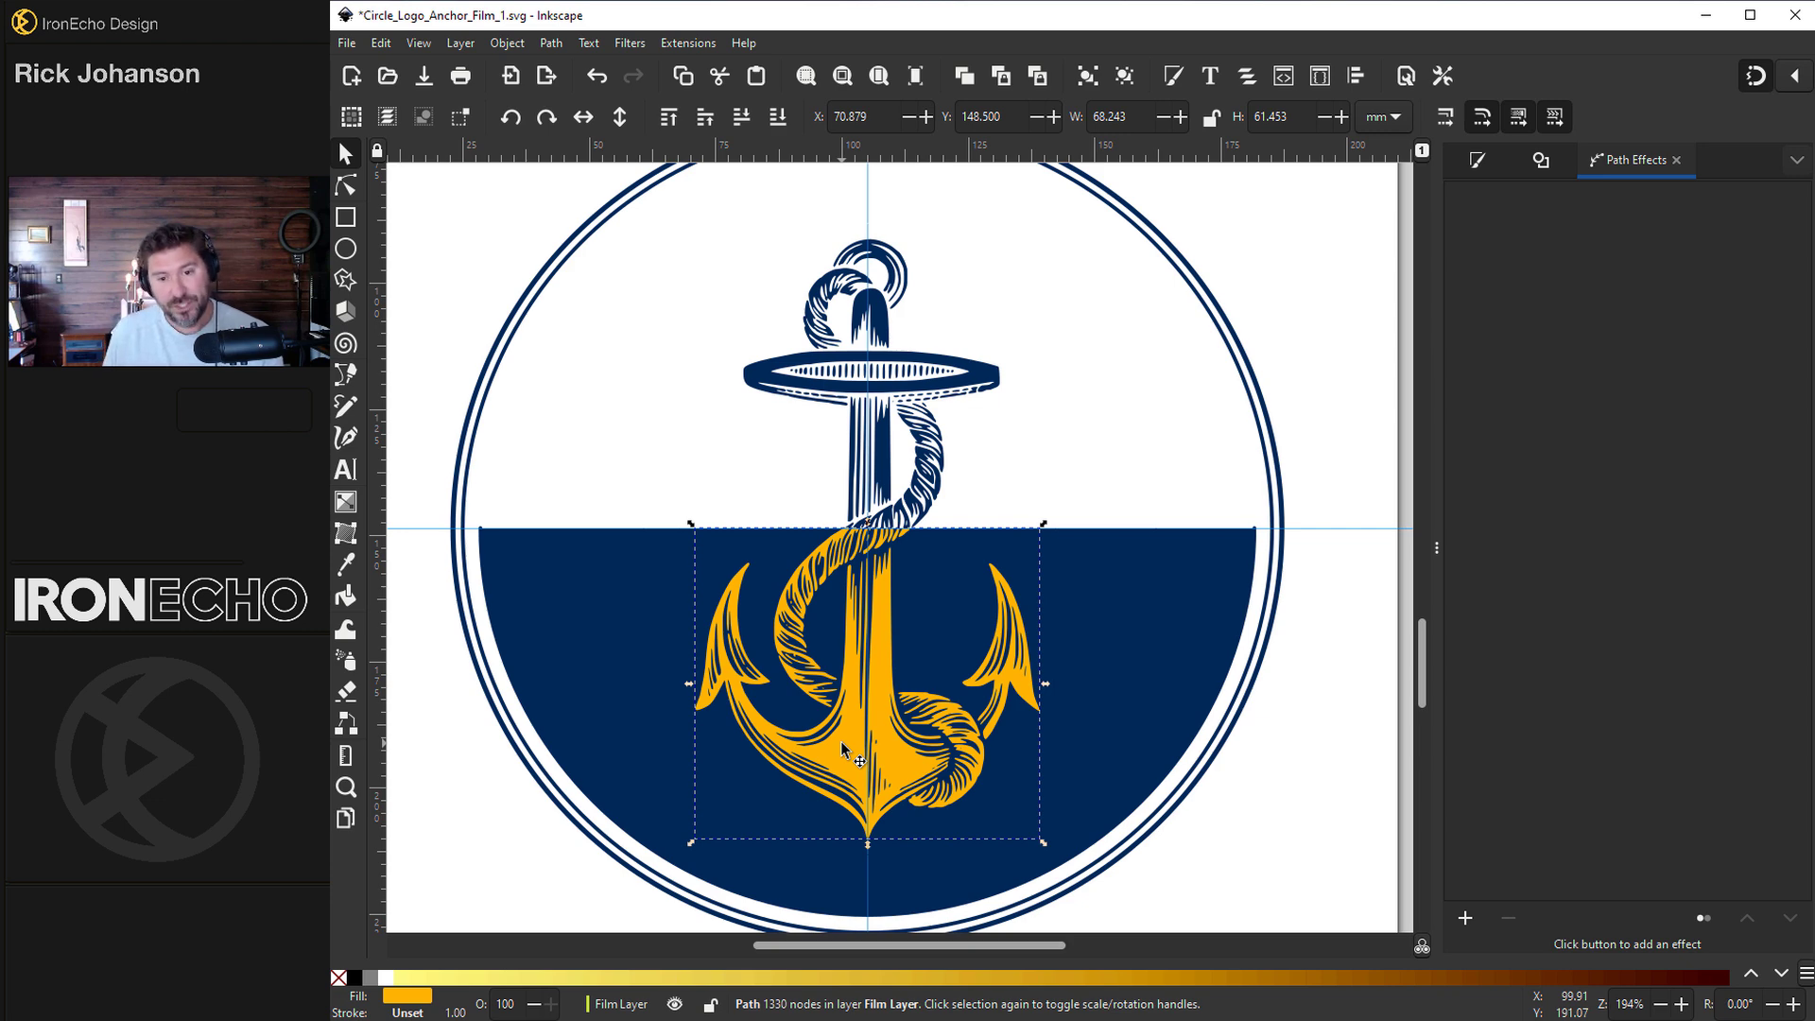
shift+click(1184, 619)
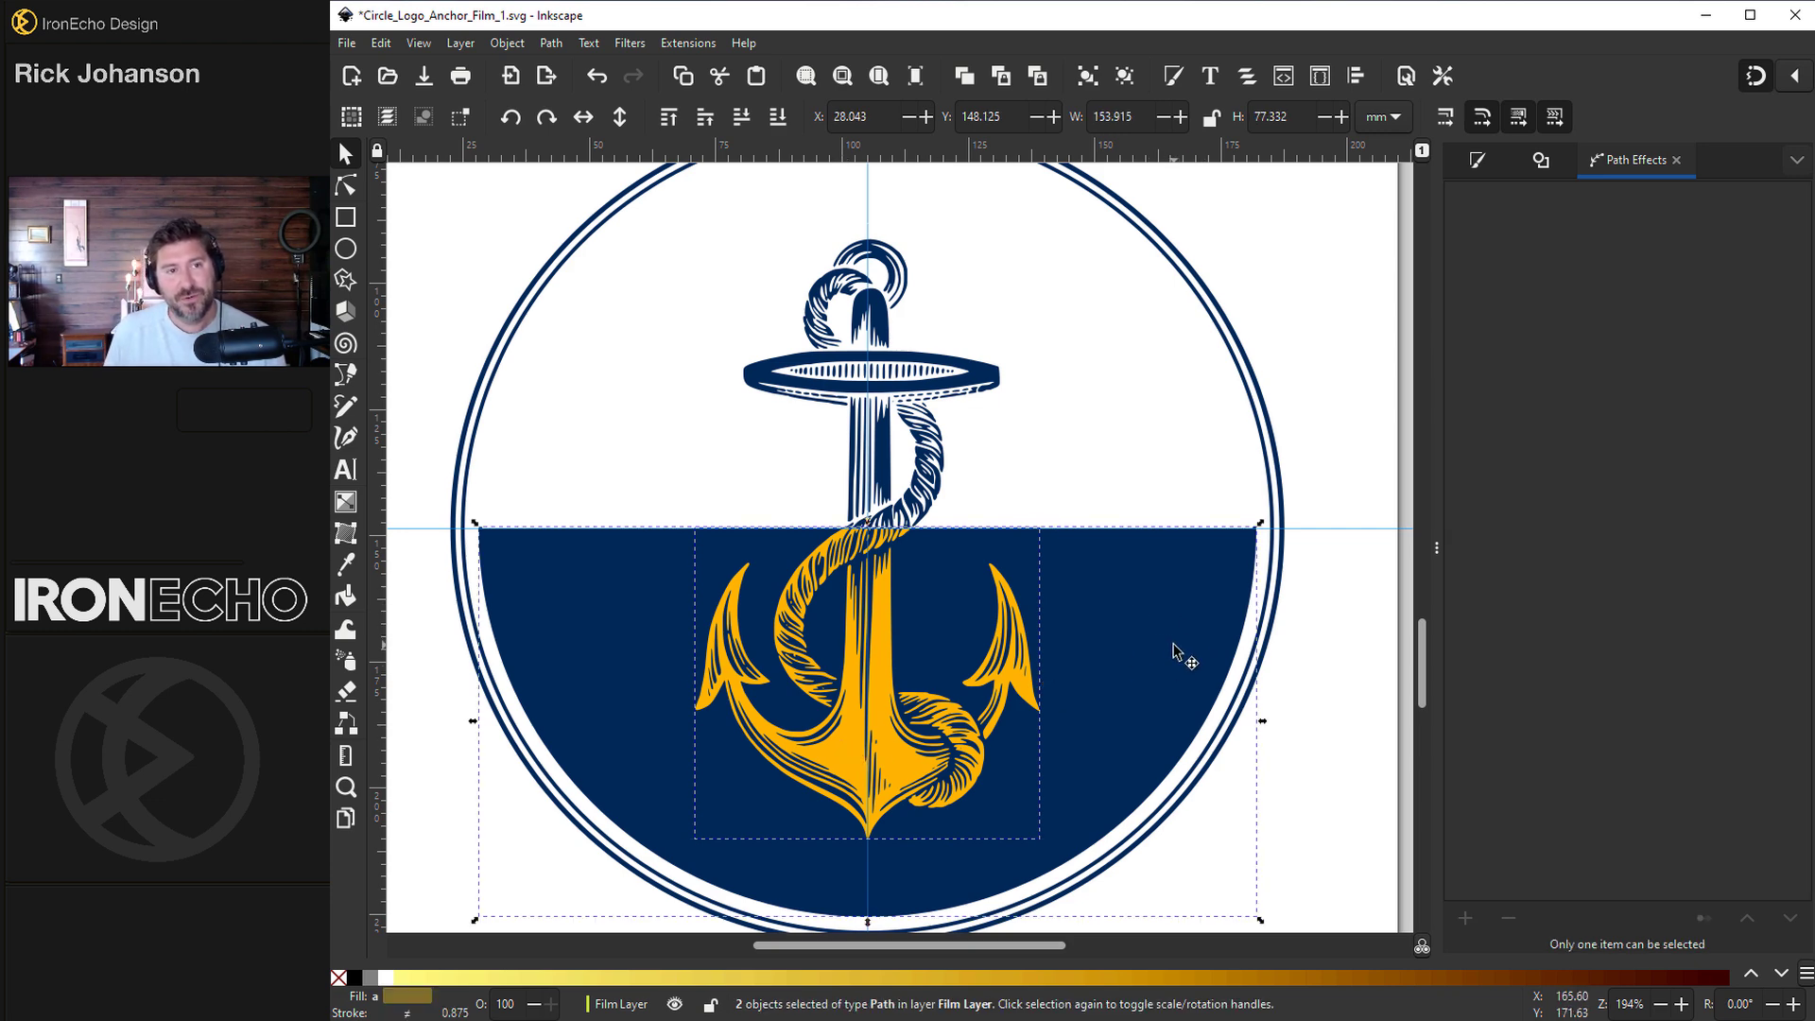
- Subtract the lower anchor half from the navy half-circle with Difference and remove the cutout's stroke
click(552, 44)
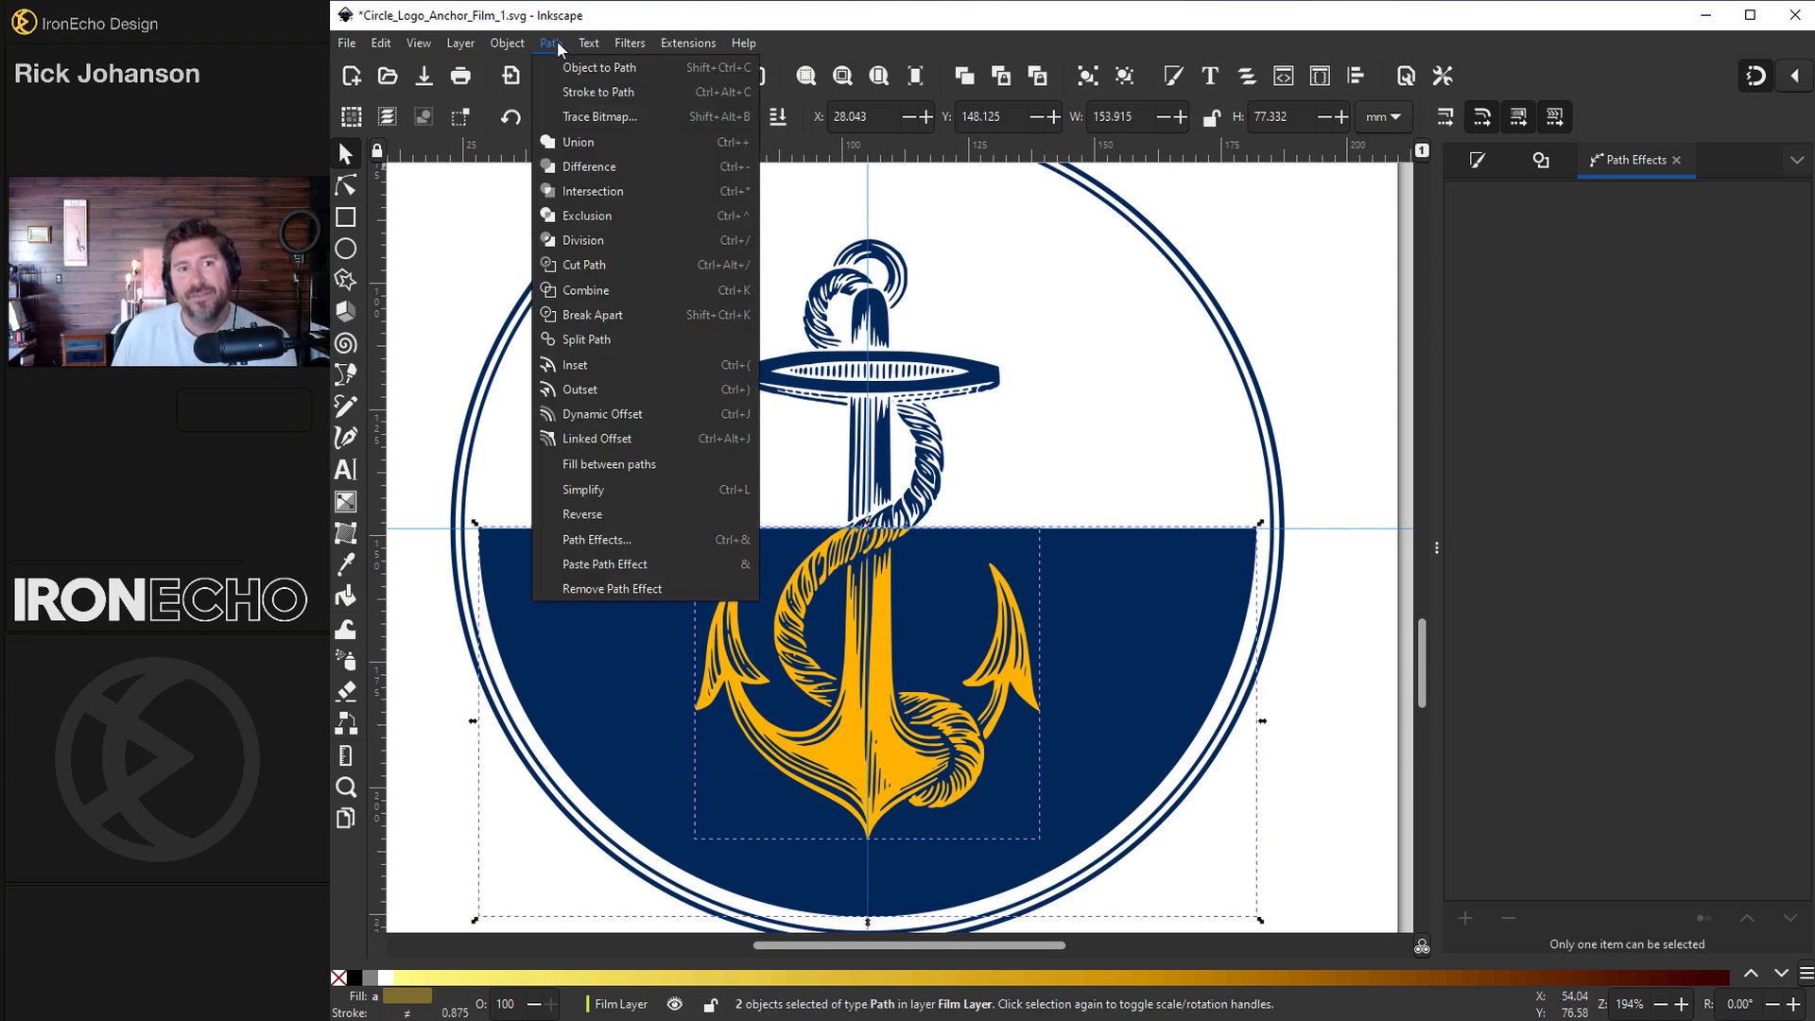
click(588, 168)
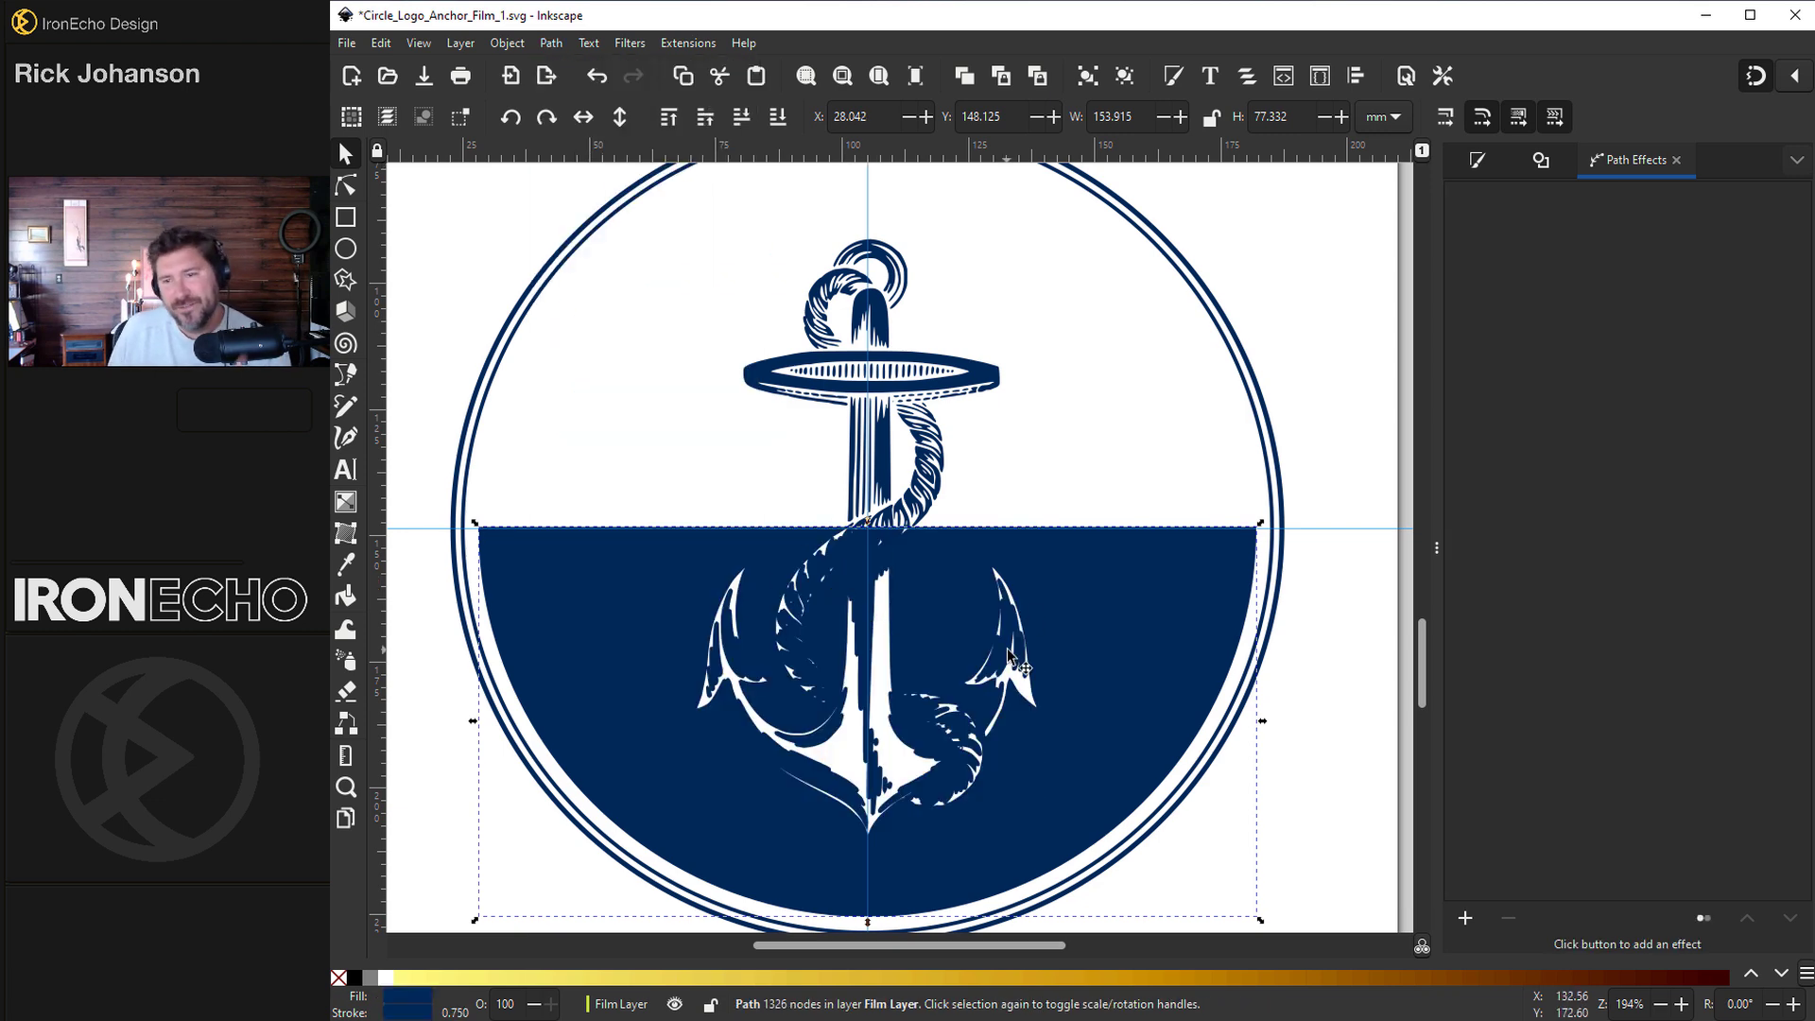
click(1477, 163)
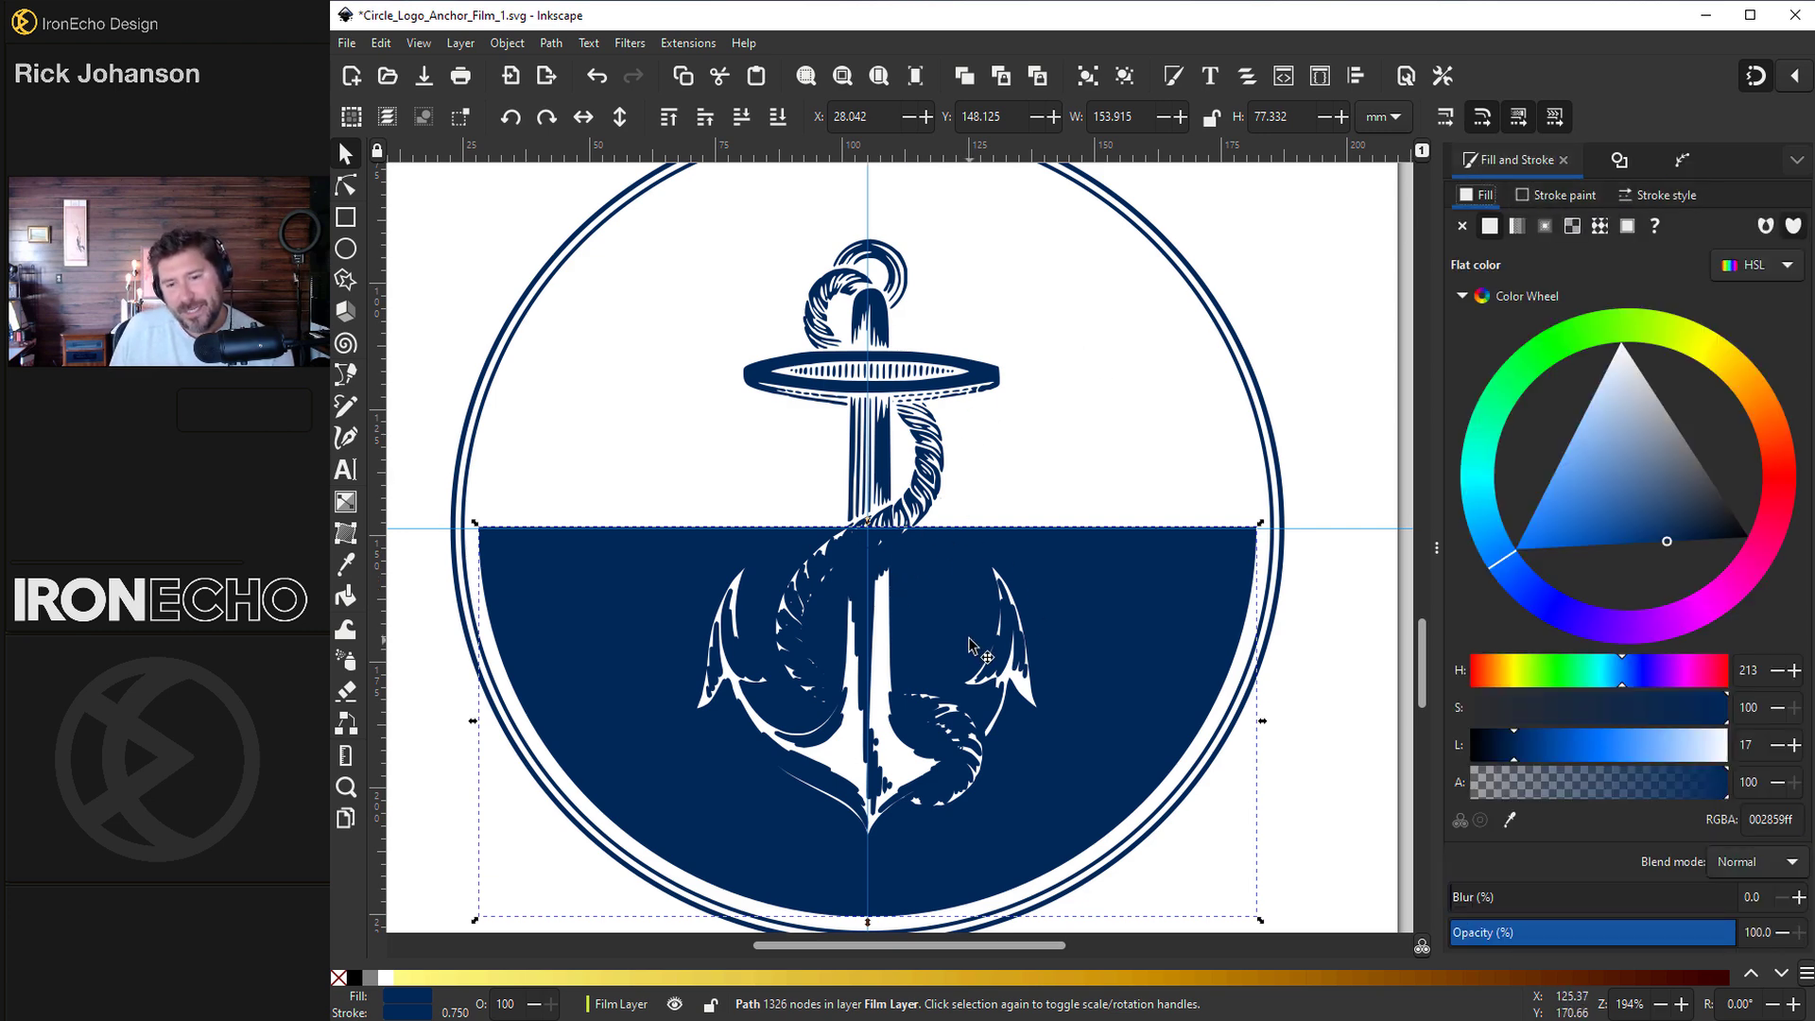
click(1562, 199)
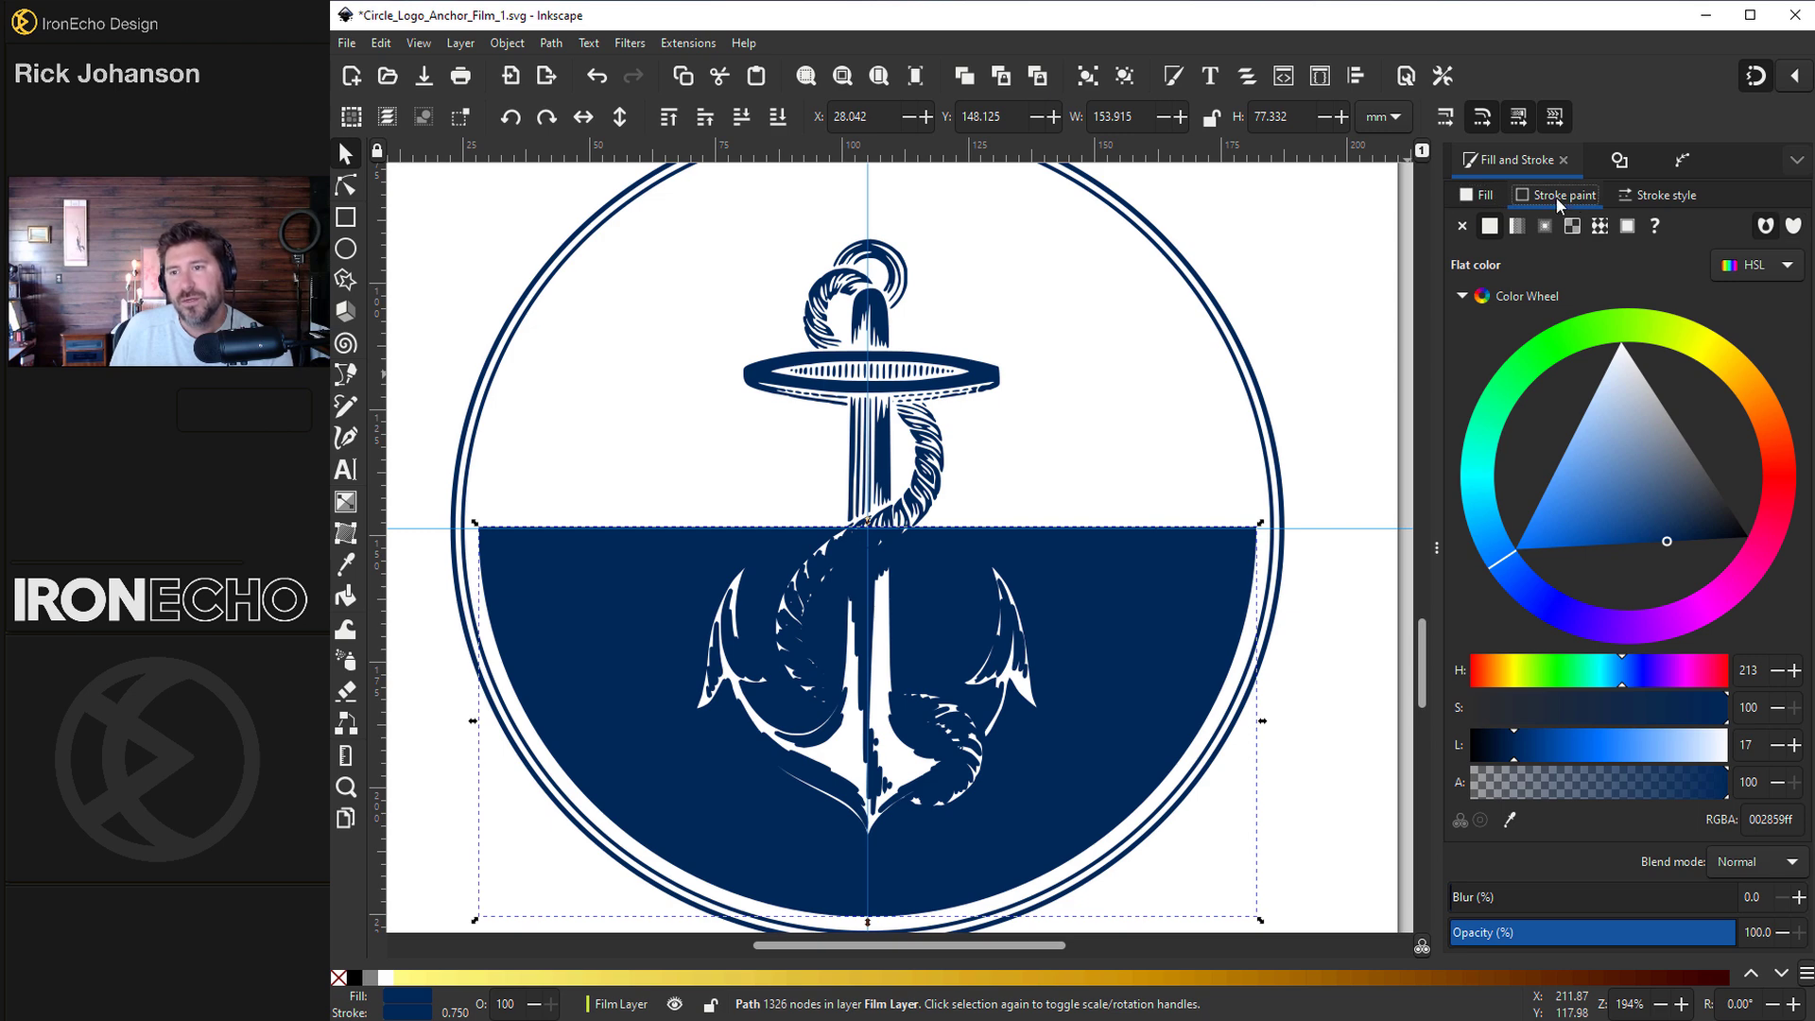
click(1462, 227)
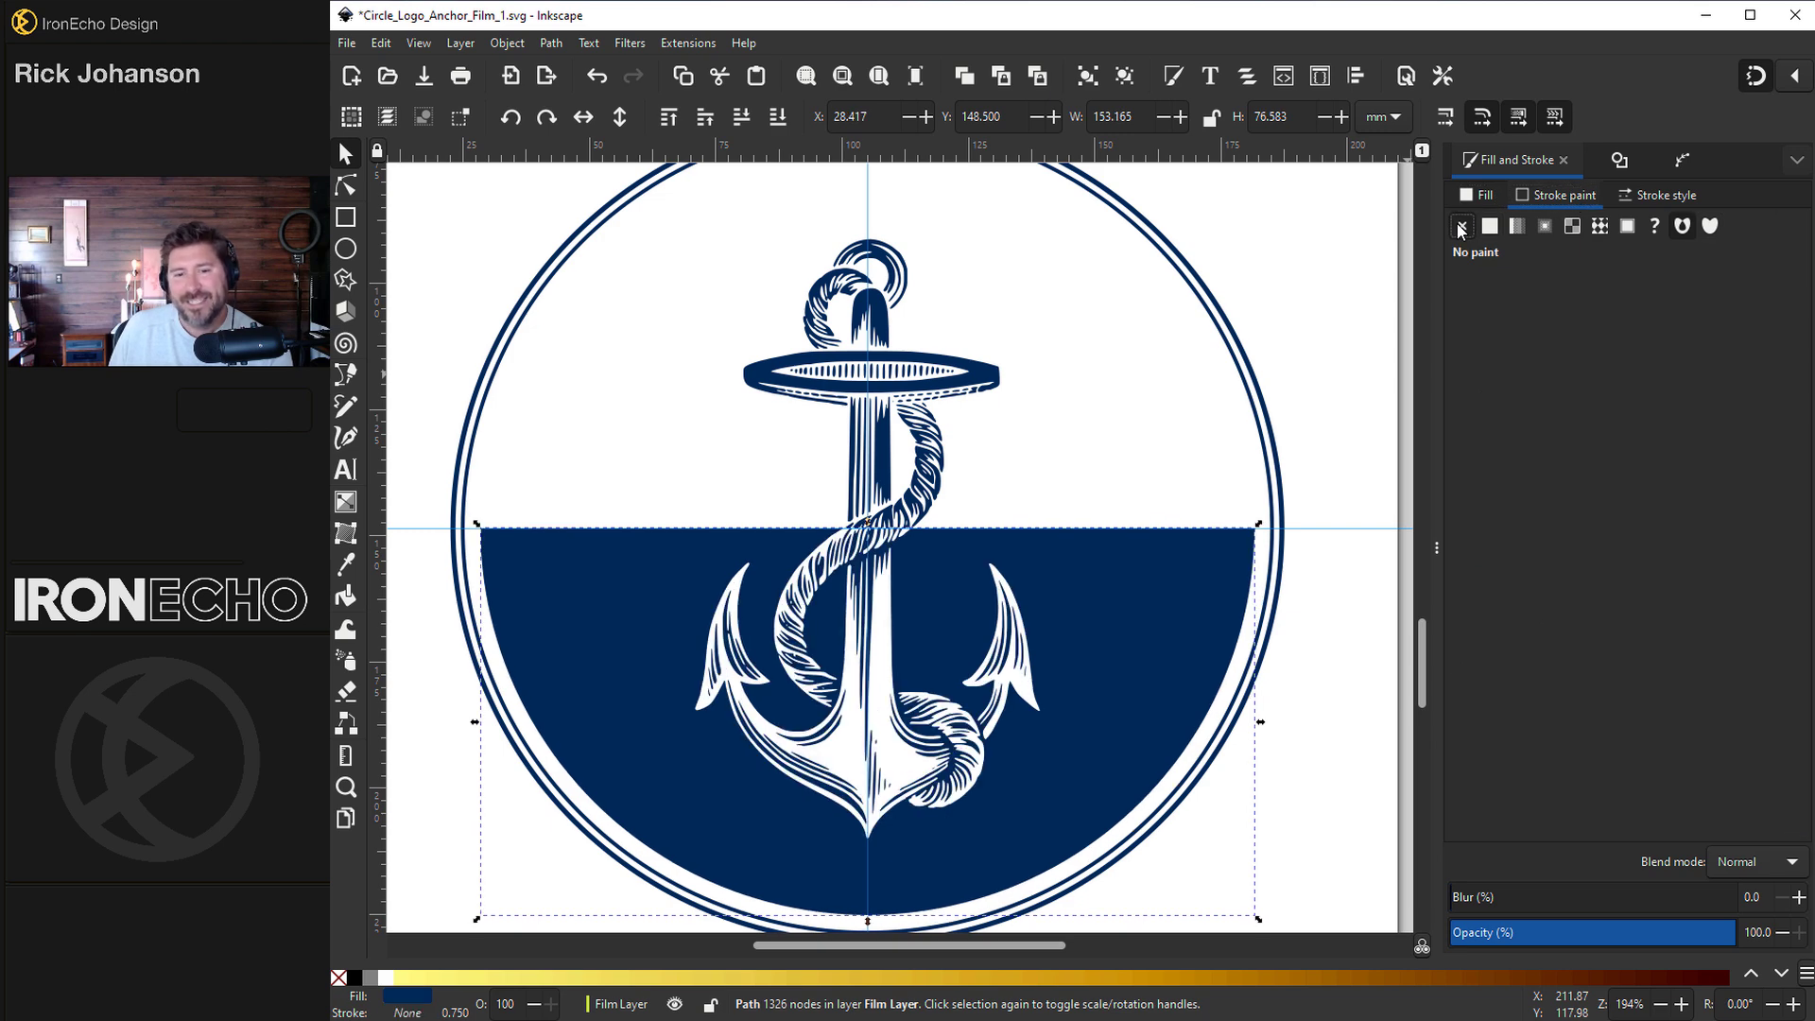
click(1132, 485)
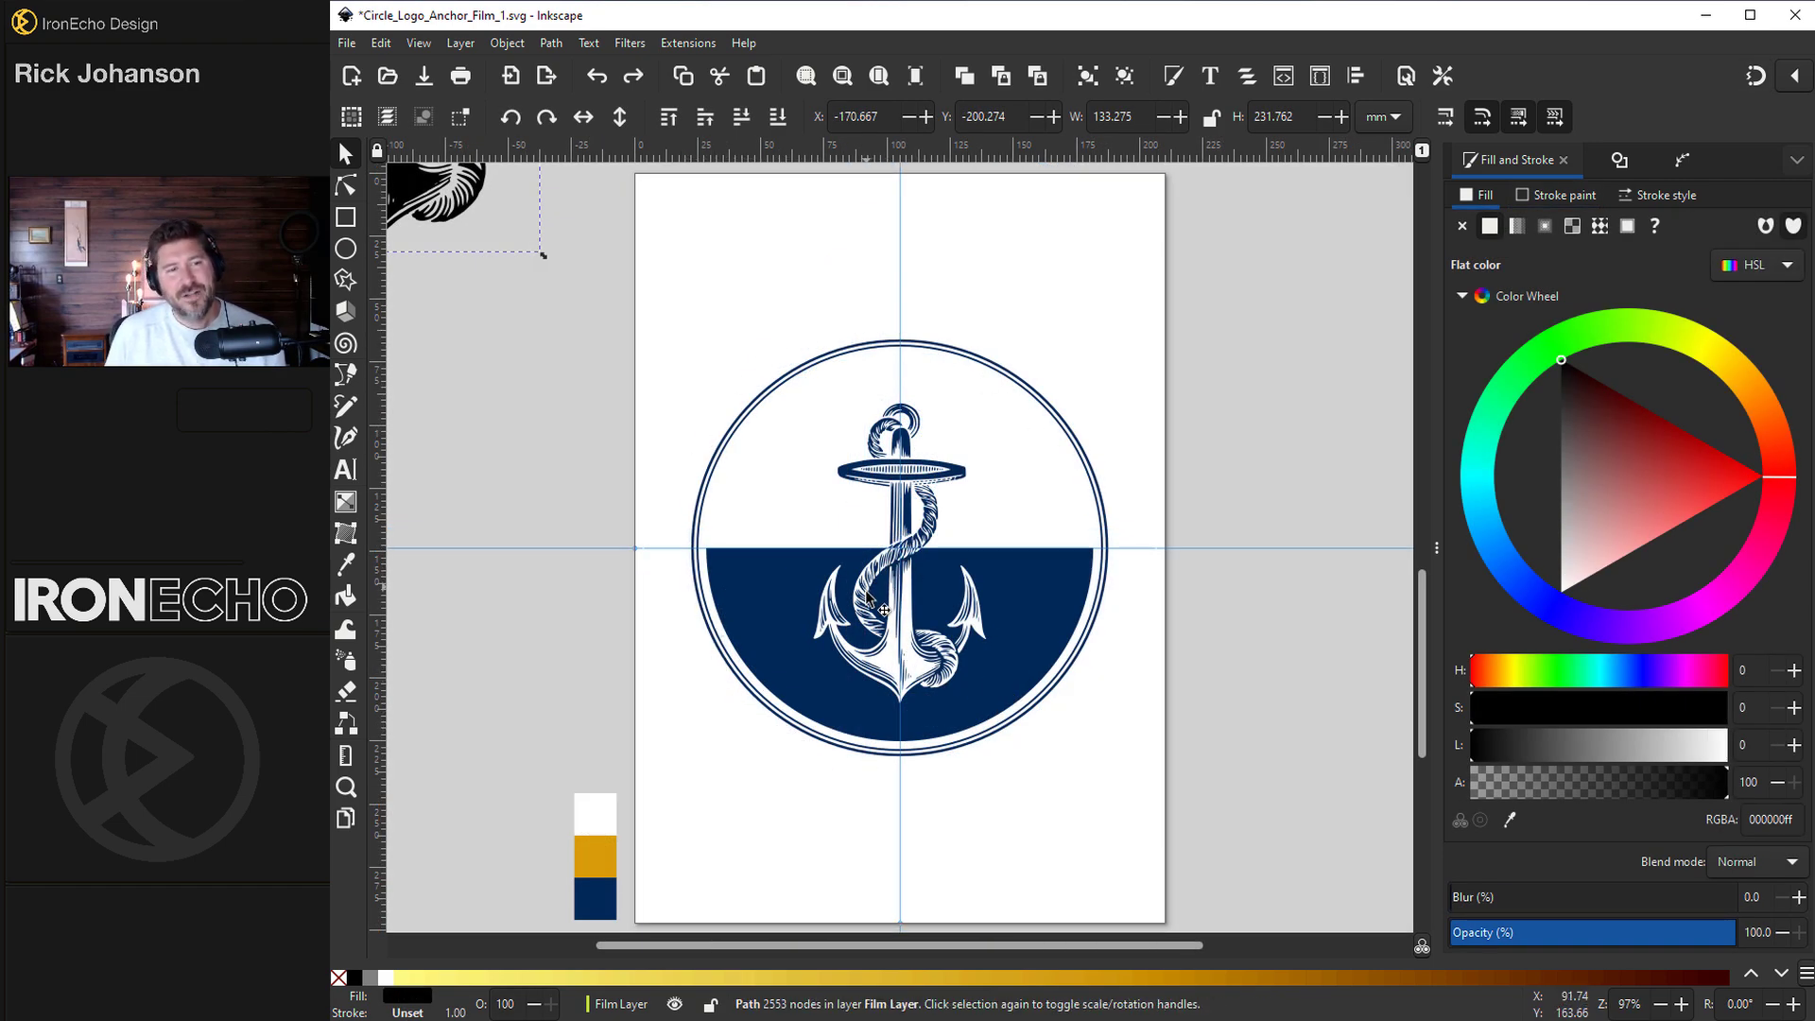
- Move the black anchor artwork down-right beside the page and inspect its rope-strand nodes
drag(436, 228, 543, 614)
scroll(493, 404, up, 5)
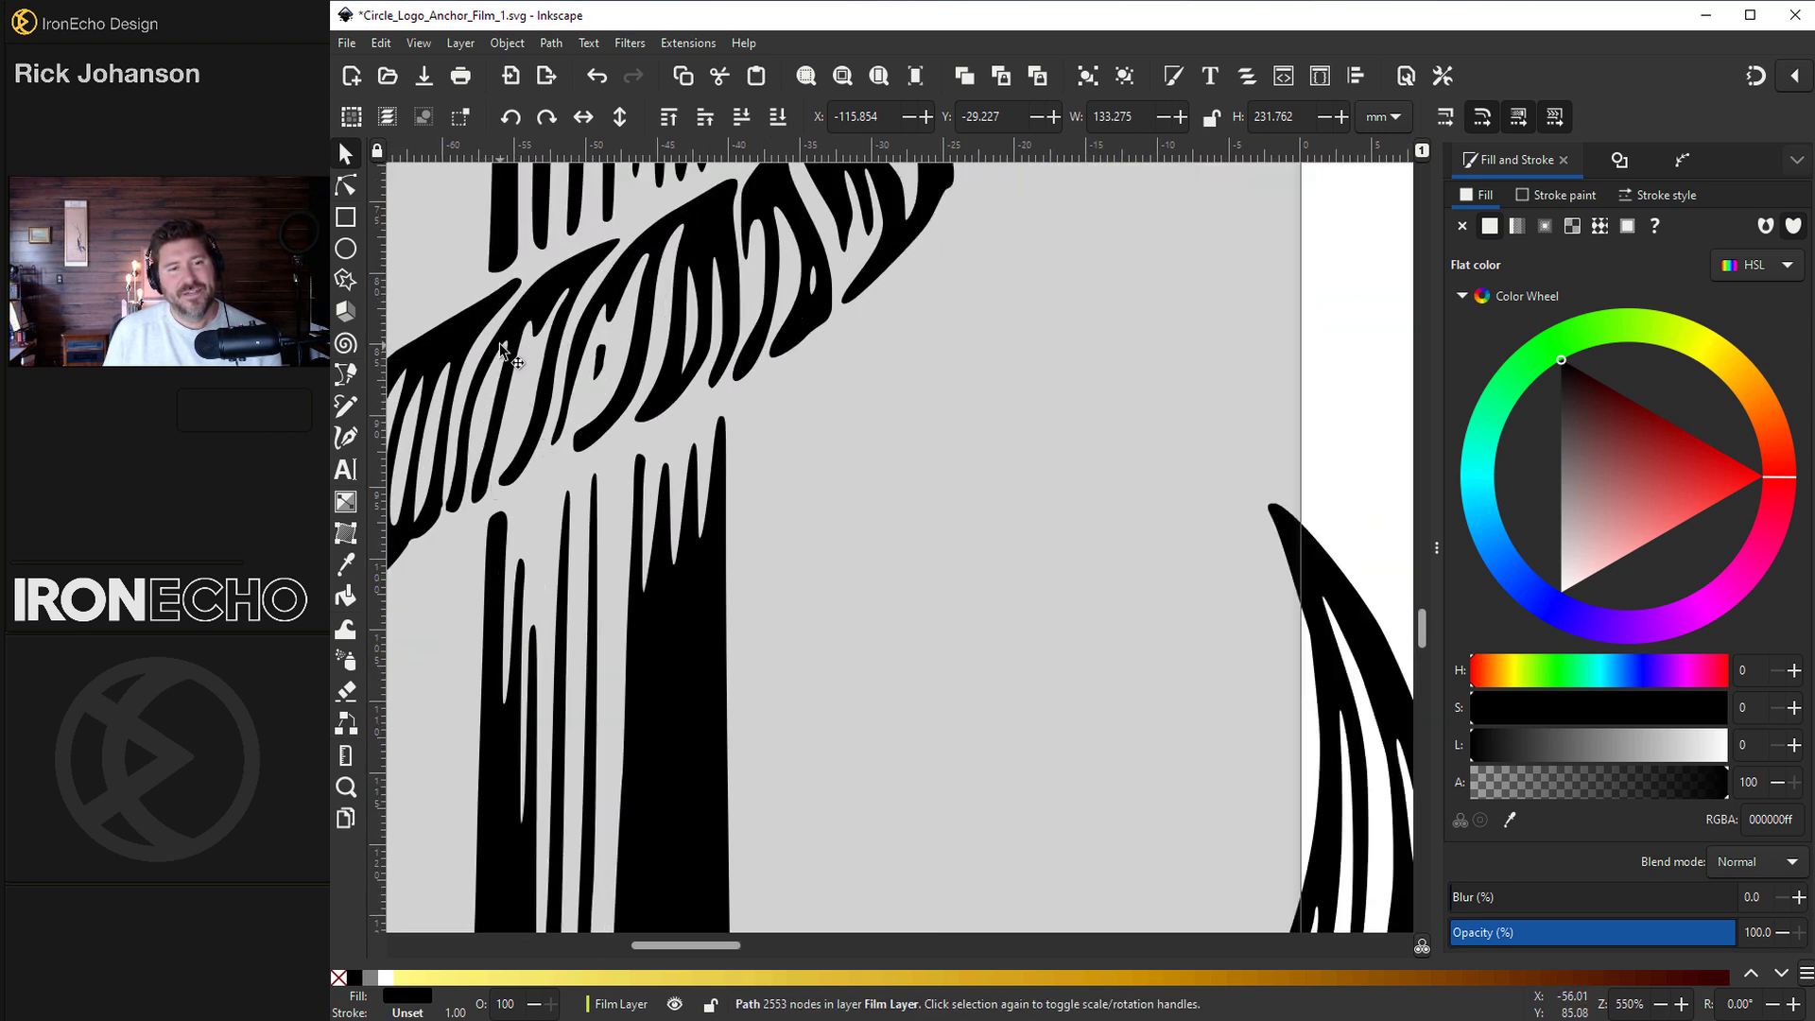
click(347, 188)
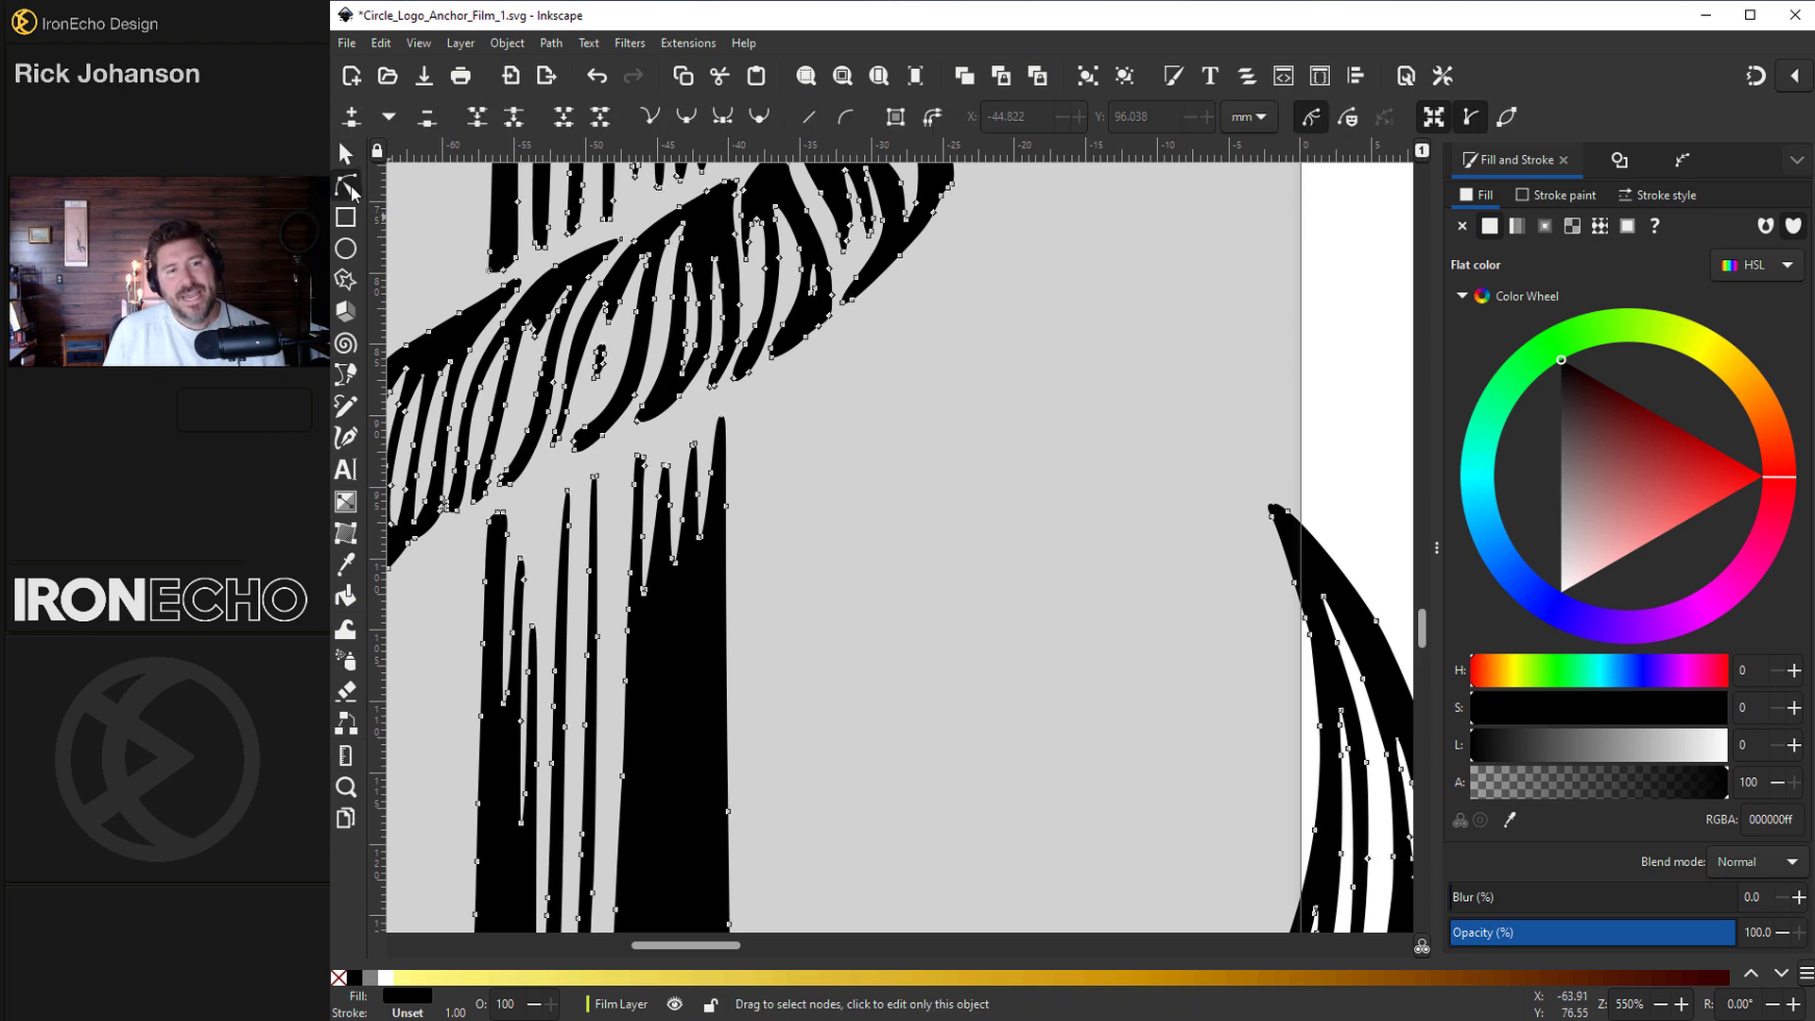
click(554, 265)
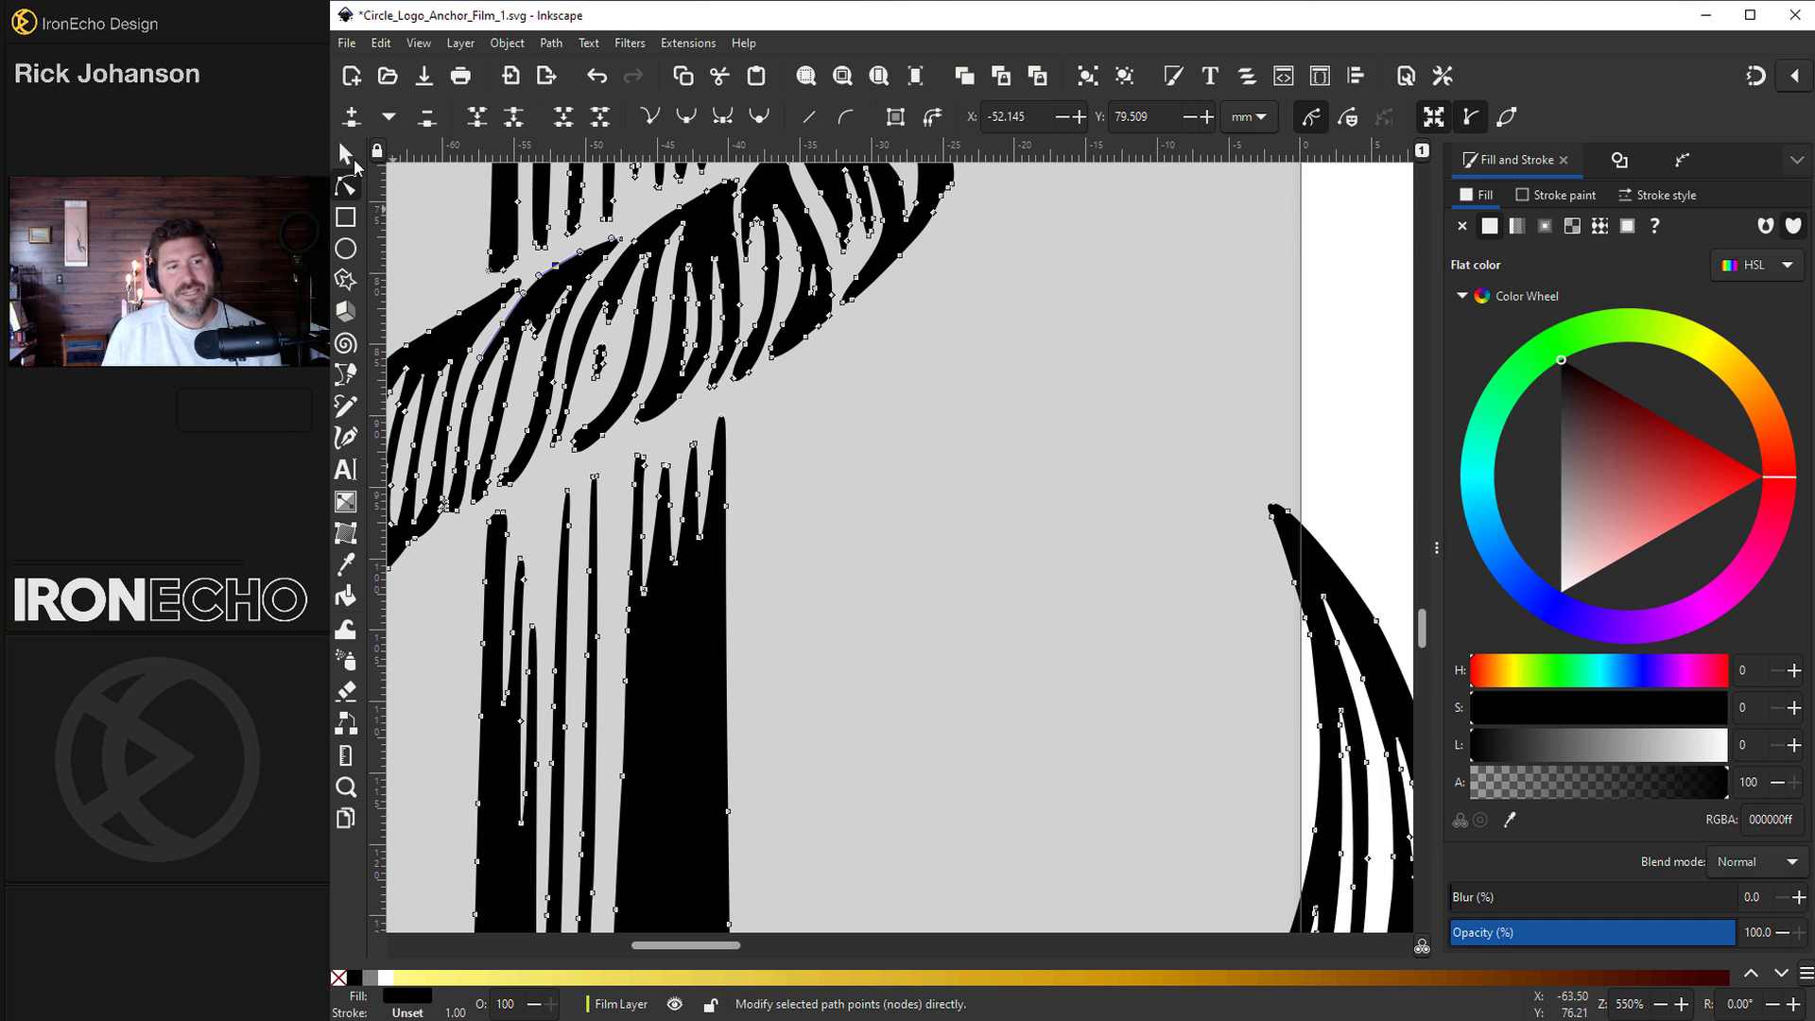
click(346, 154)
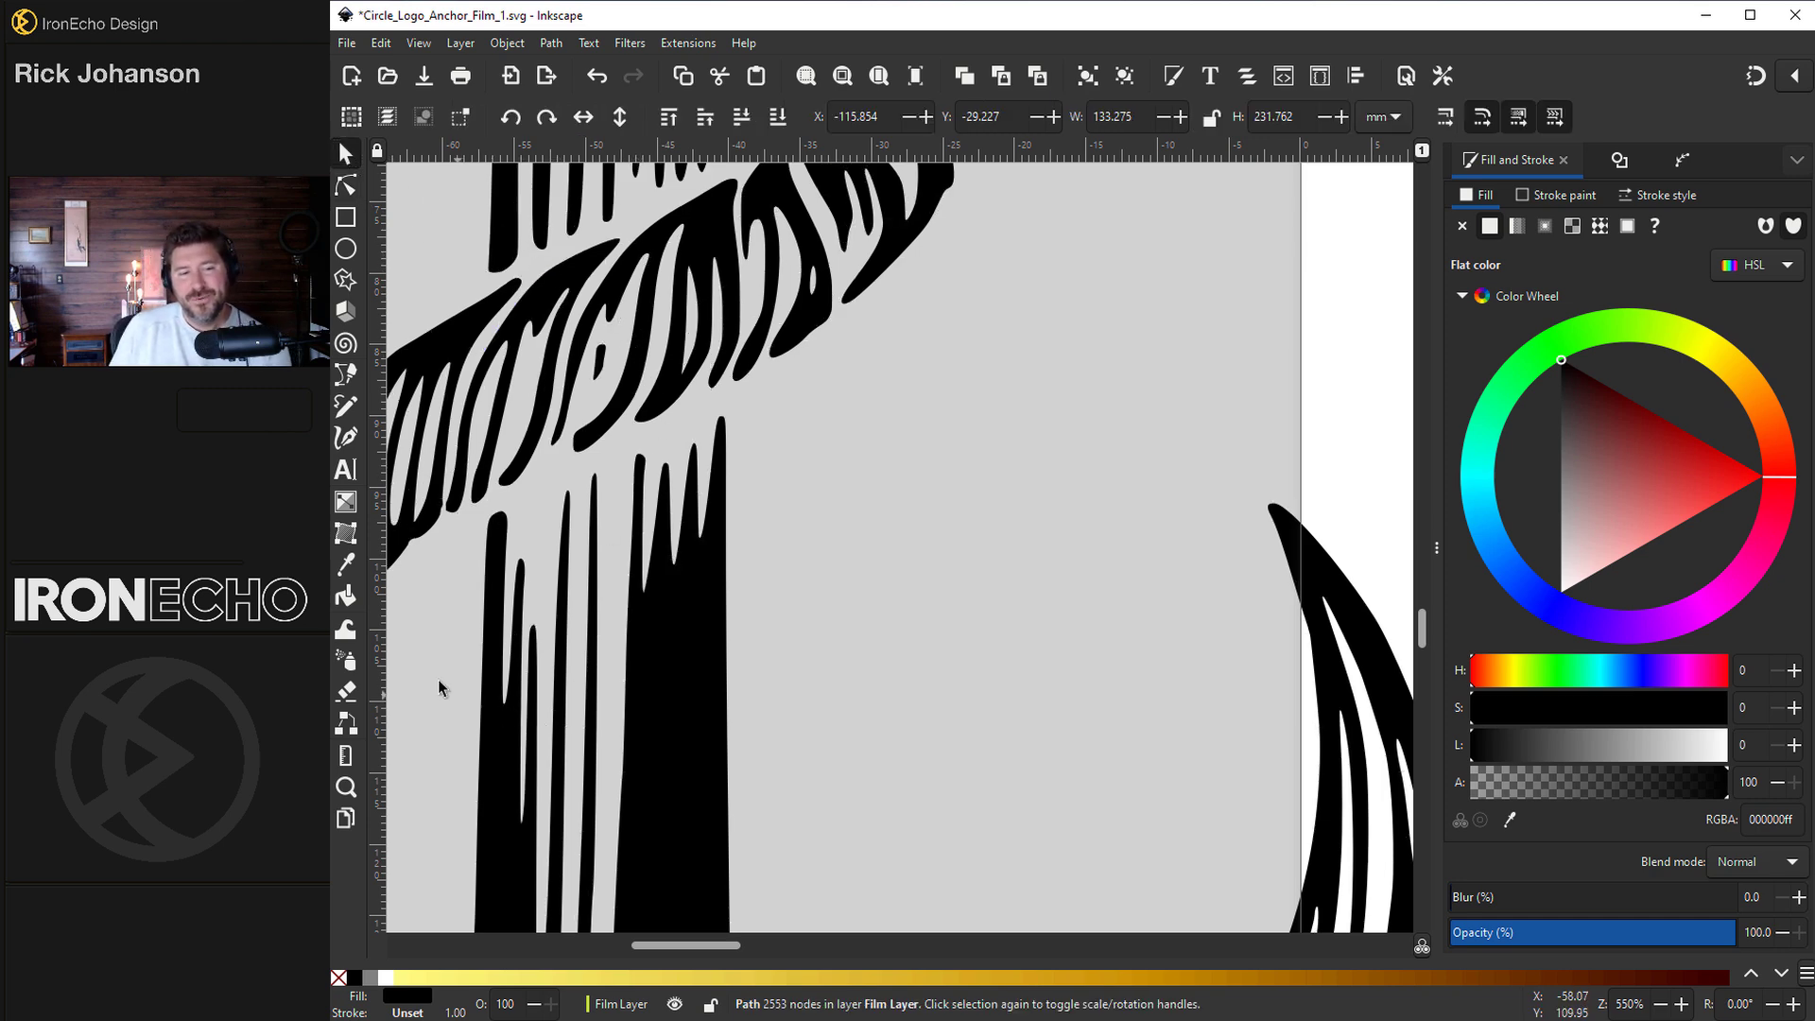
scroll(650, 945, left, 3)
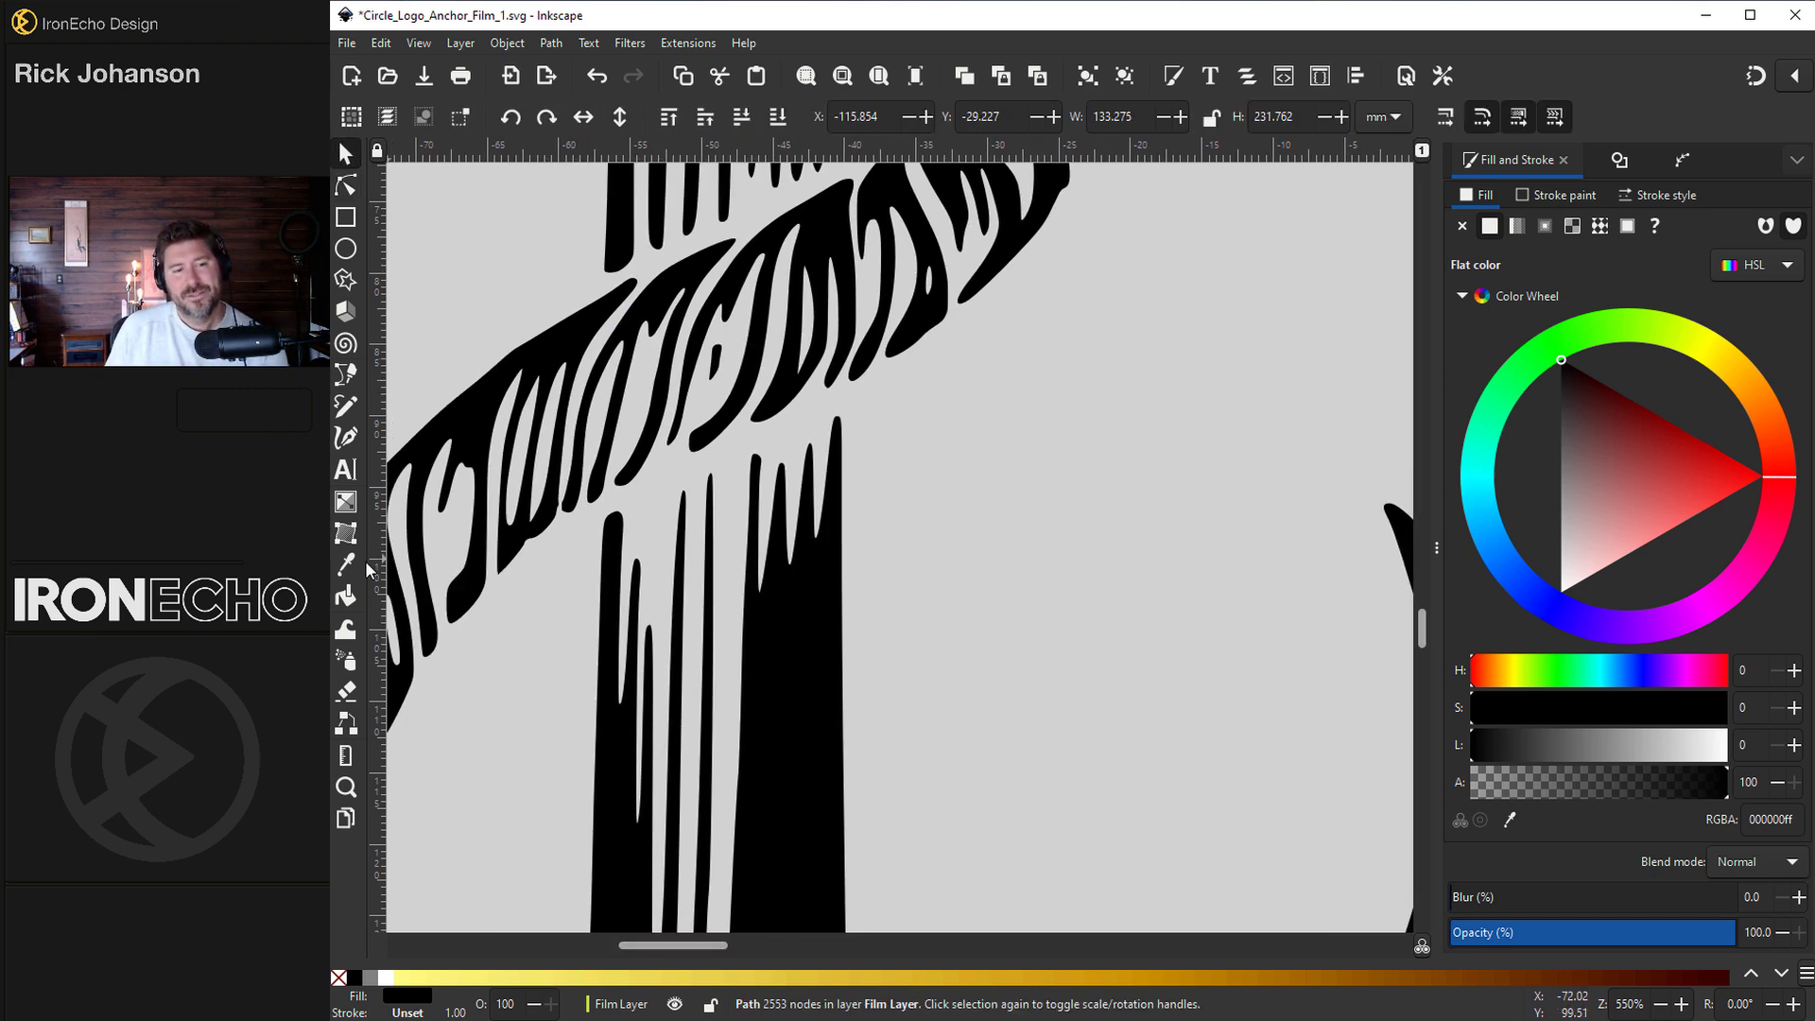
- Bucket-fill one stroke of the black lettering texture navy using Alpha fill detection
click(347, 598)
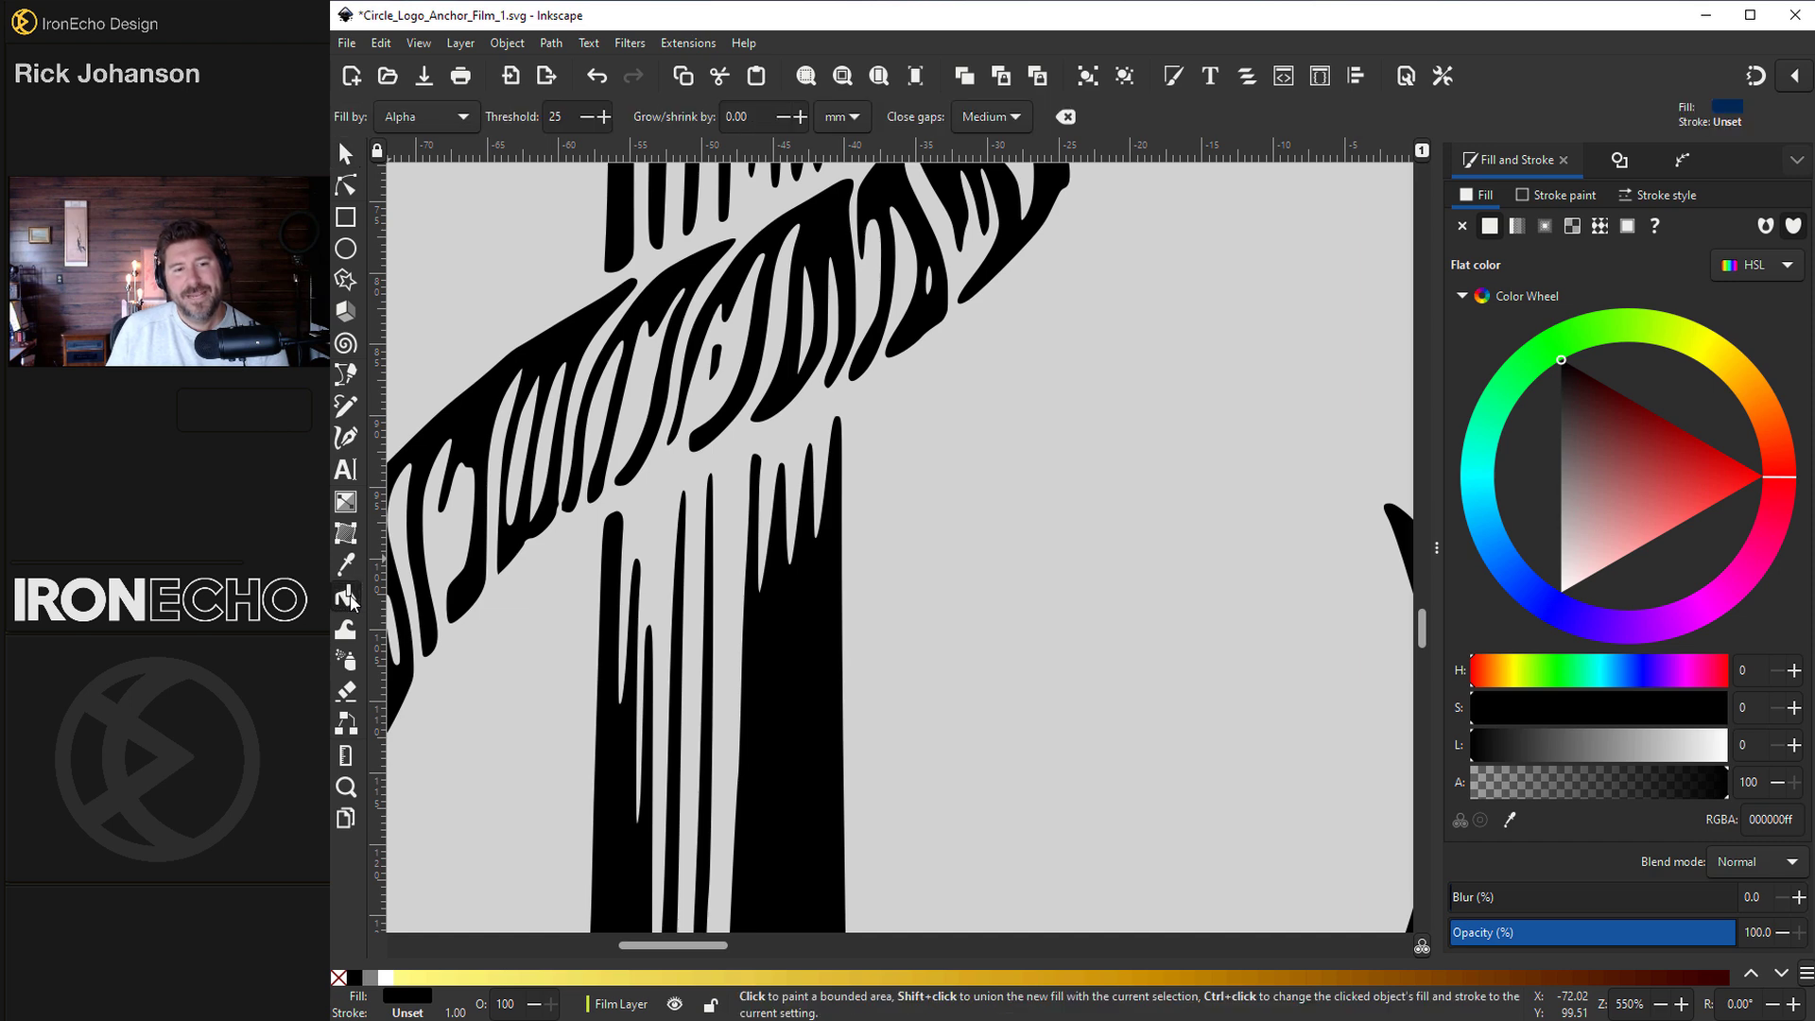
click(416, 117)
scroll(430, 133, up, 3)
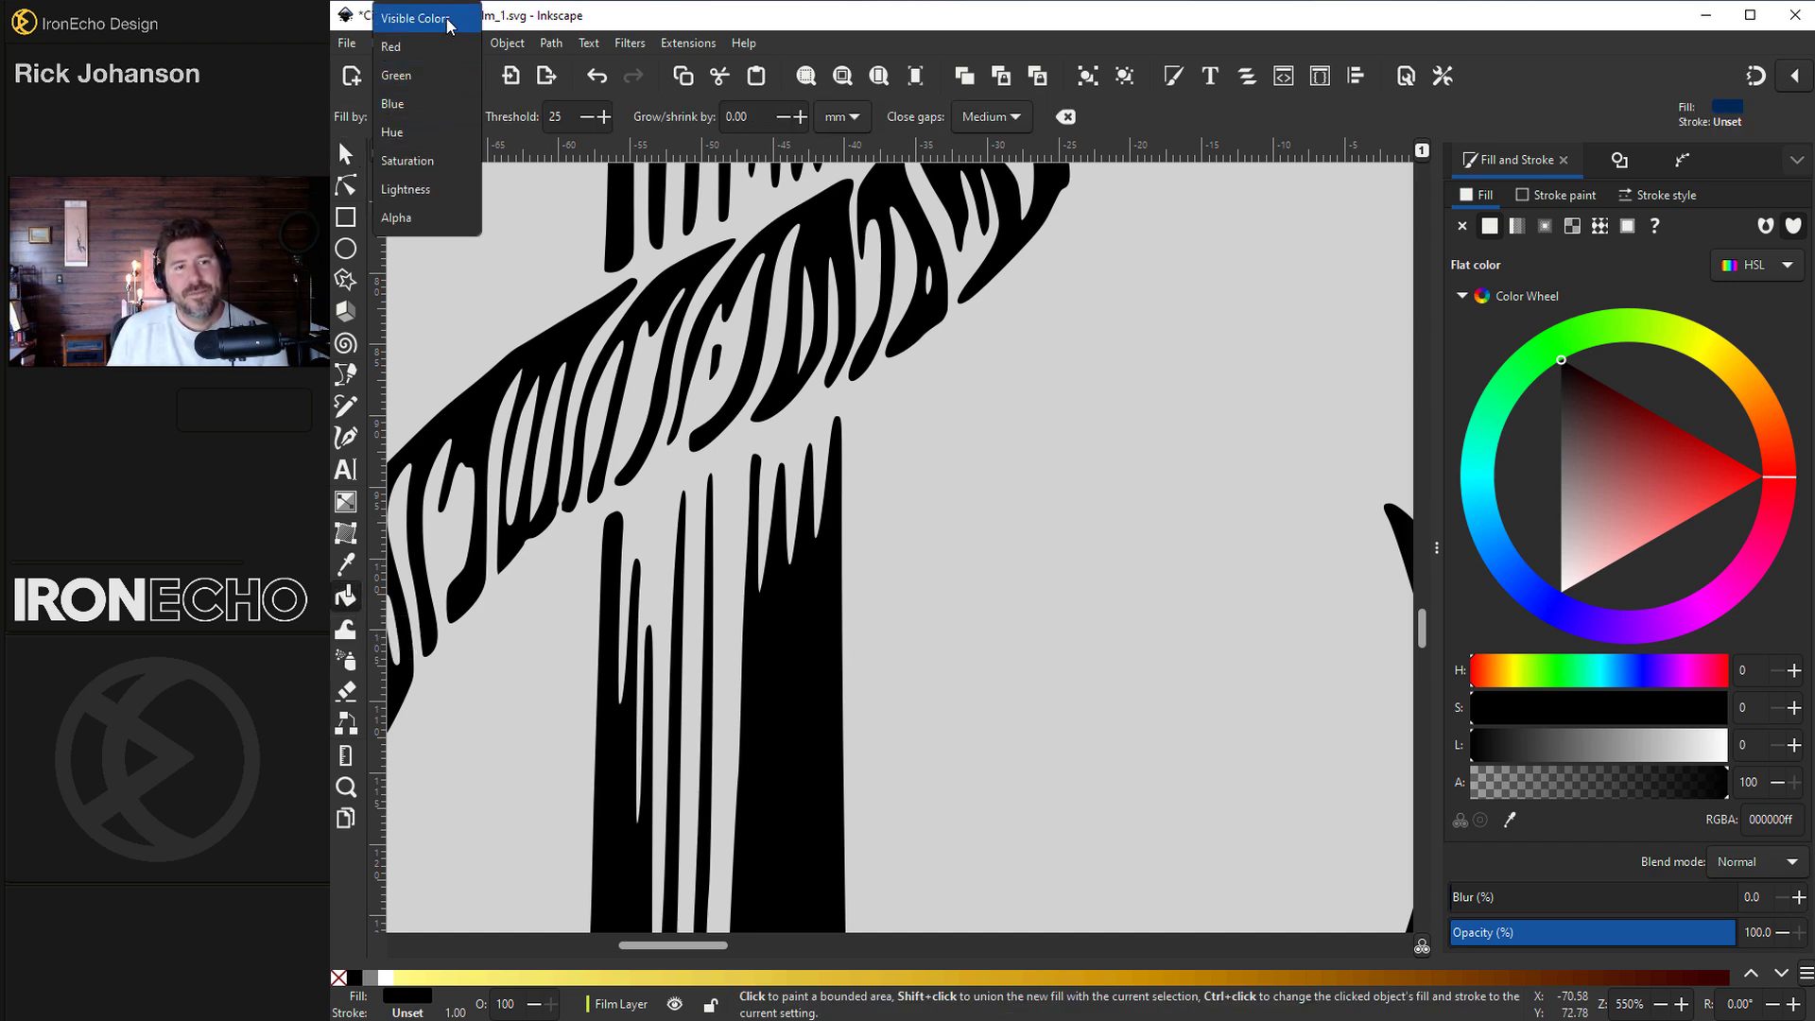
click(449, 24)
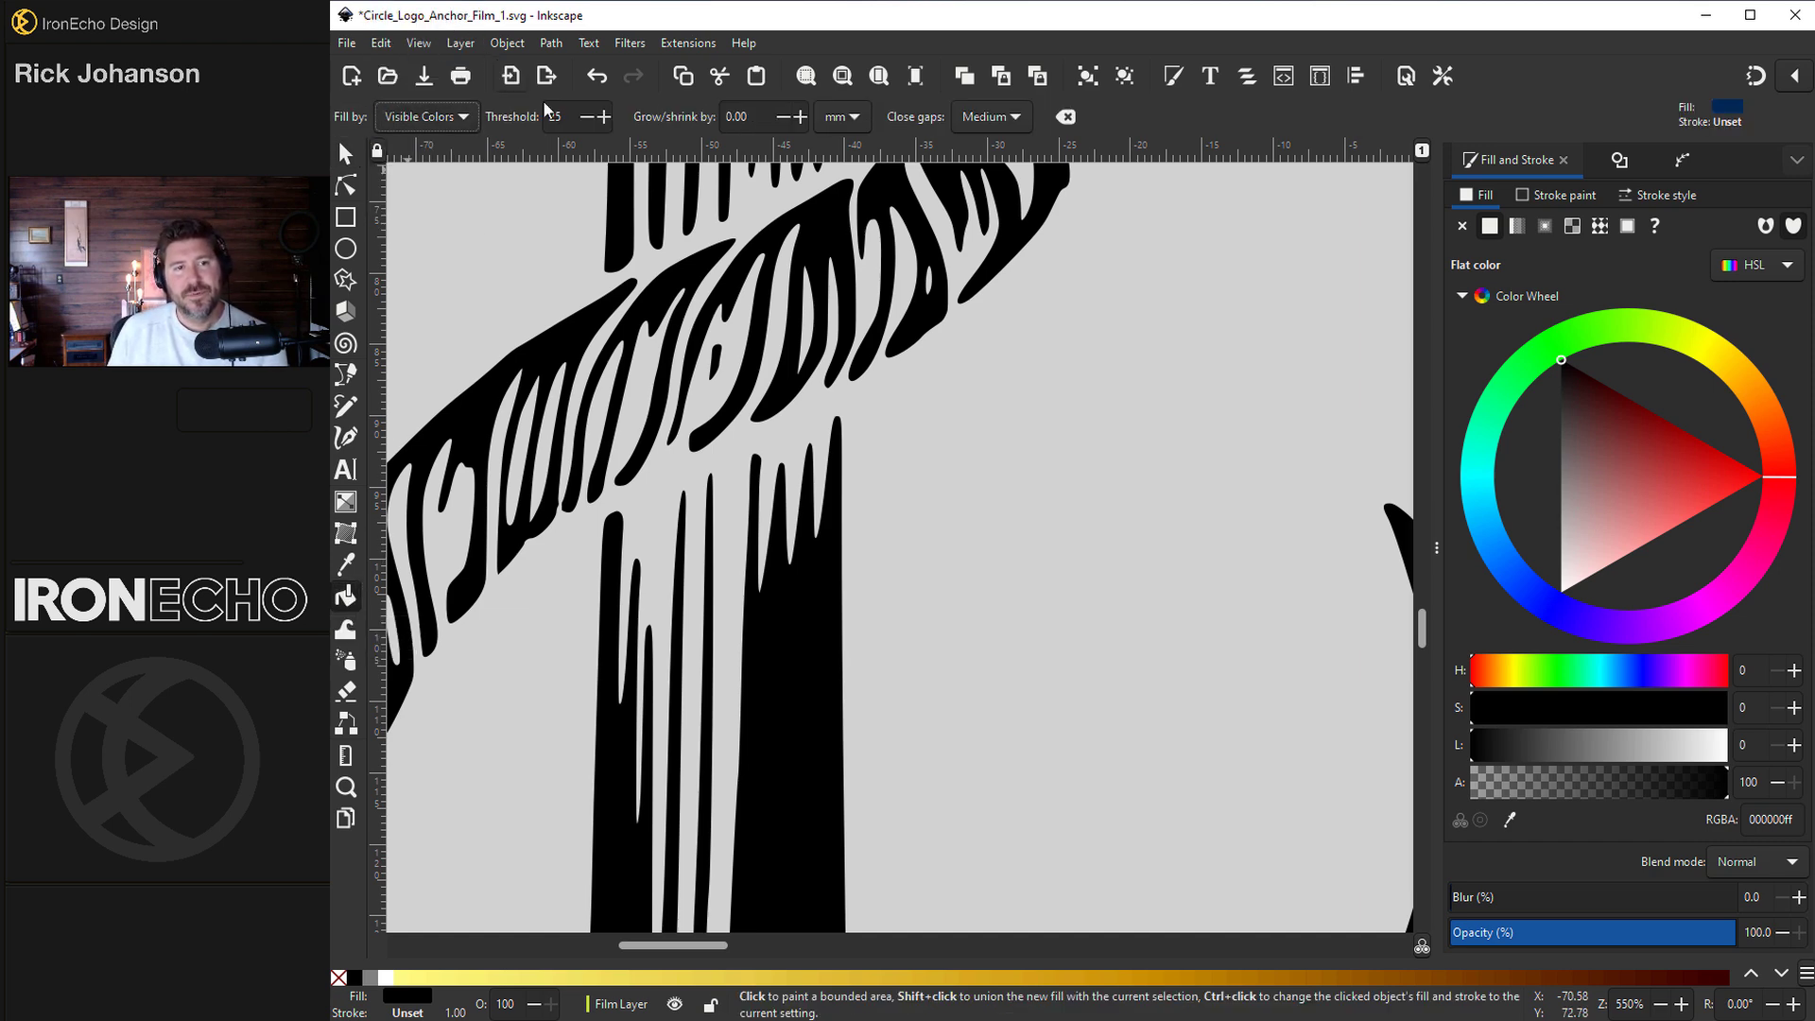
click(466, 121)
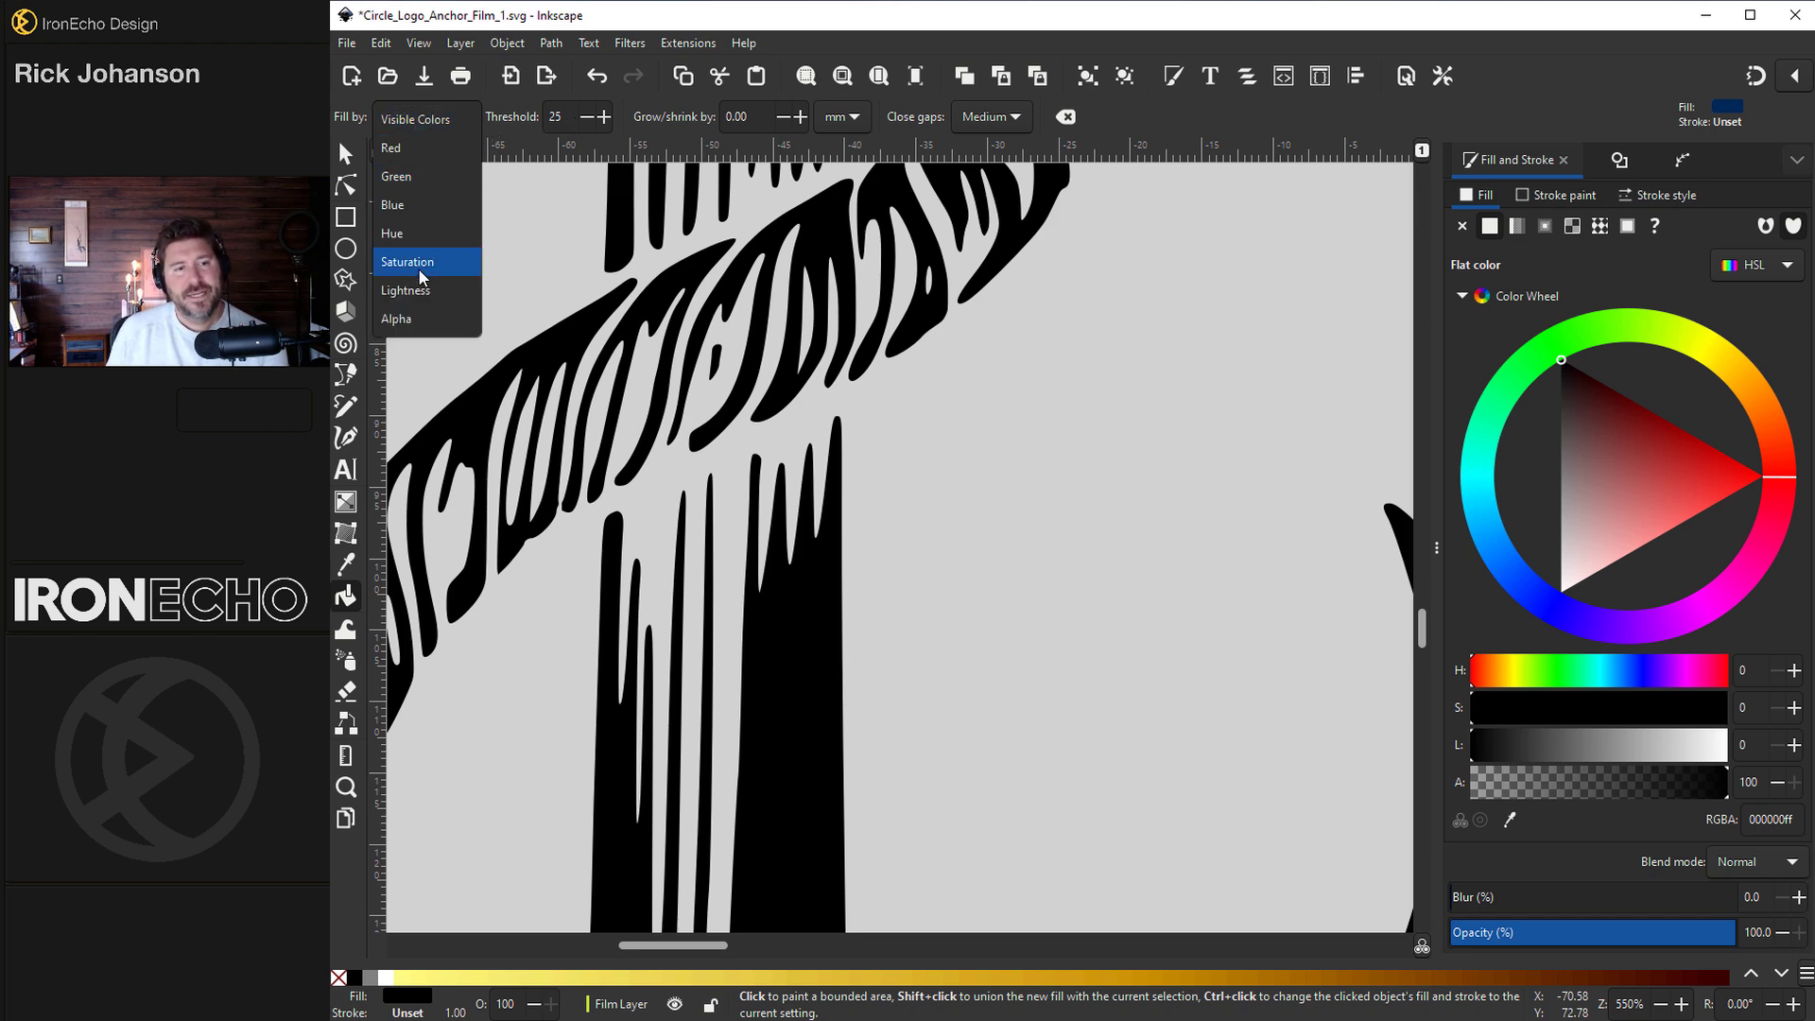
click(416, 321)
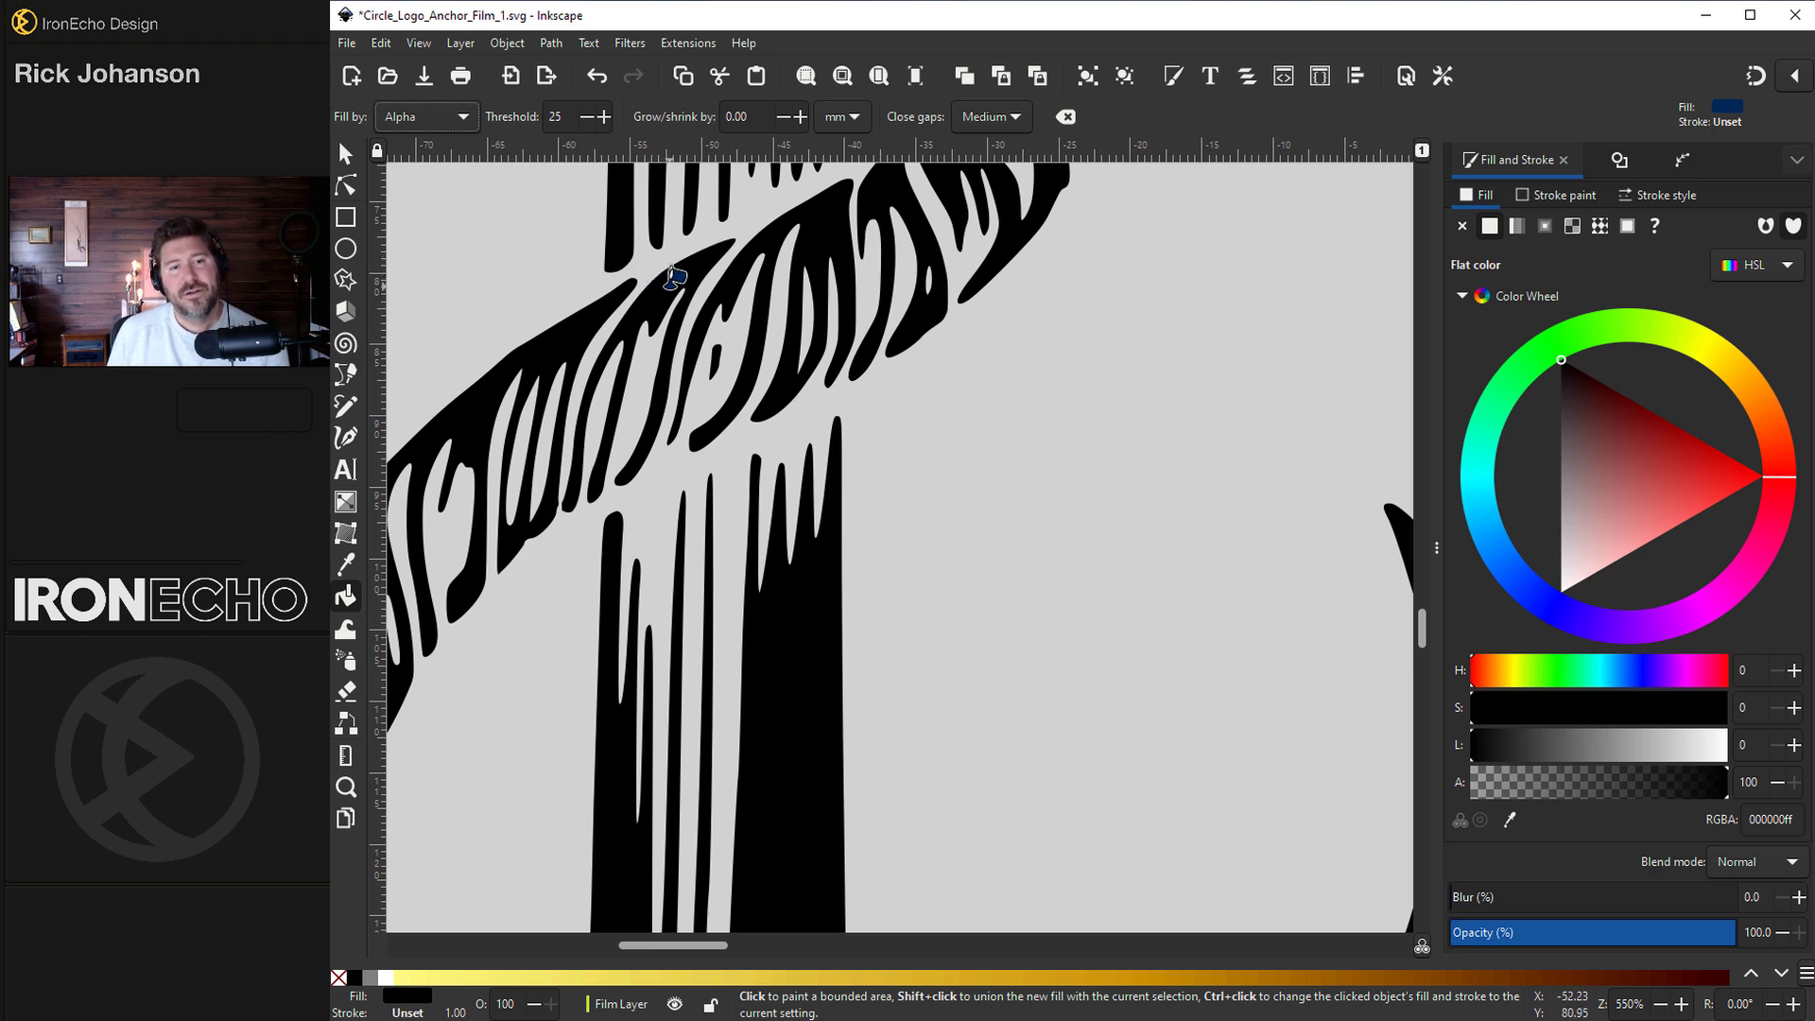
click(650, 326)
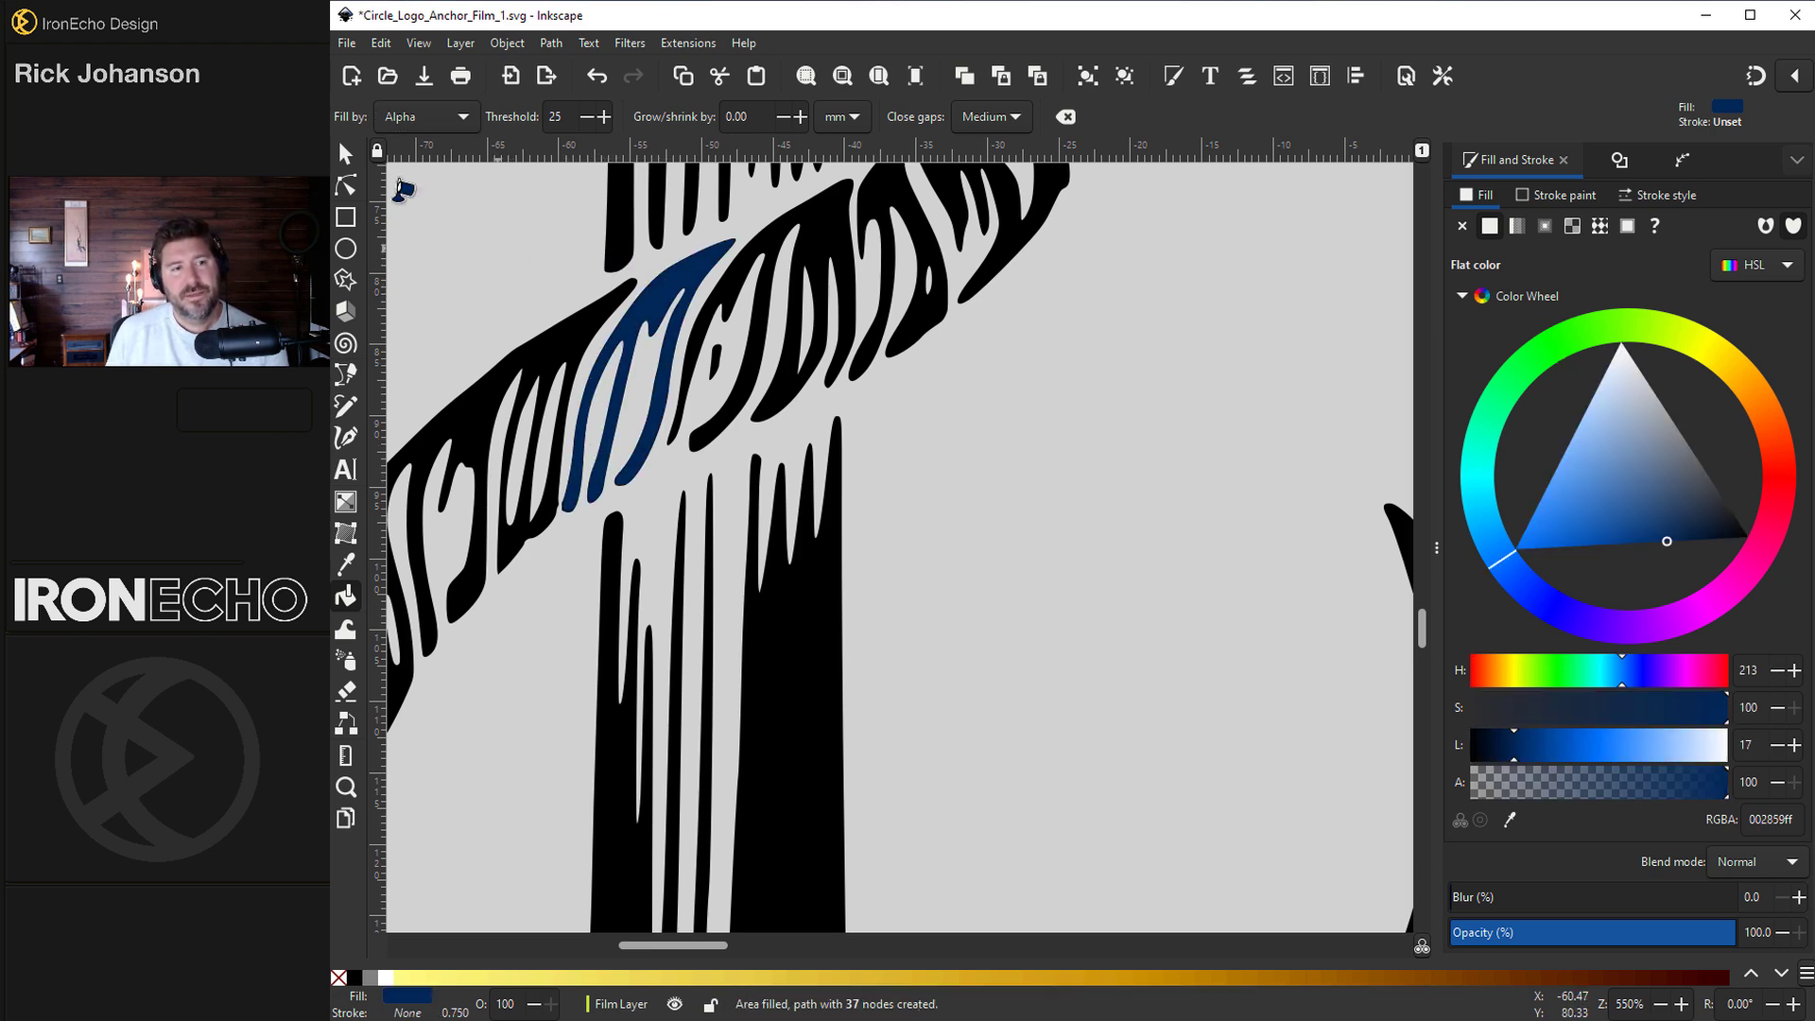
- Drag the new navy leaf shape off the texture and onto the page above the badge
click(345, 153)
drag(675, 287, 1142, 380)
click(932, 329)
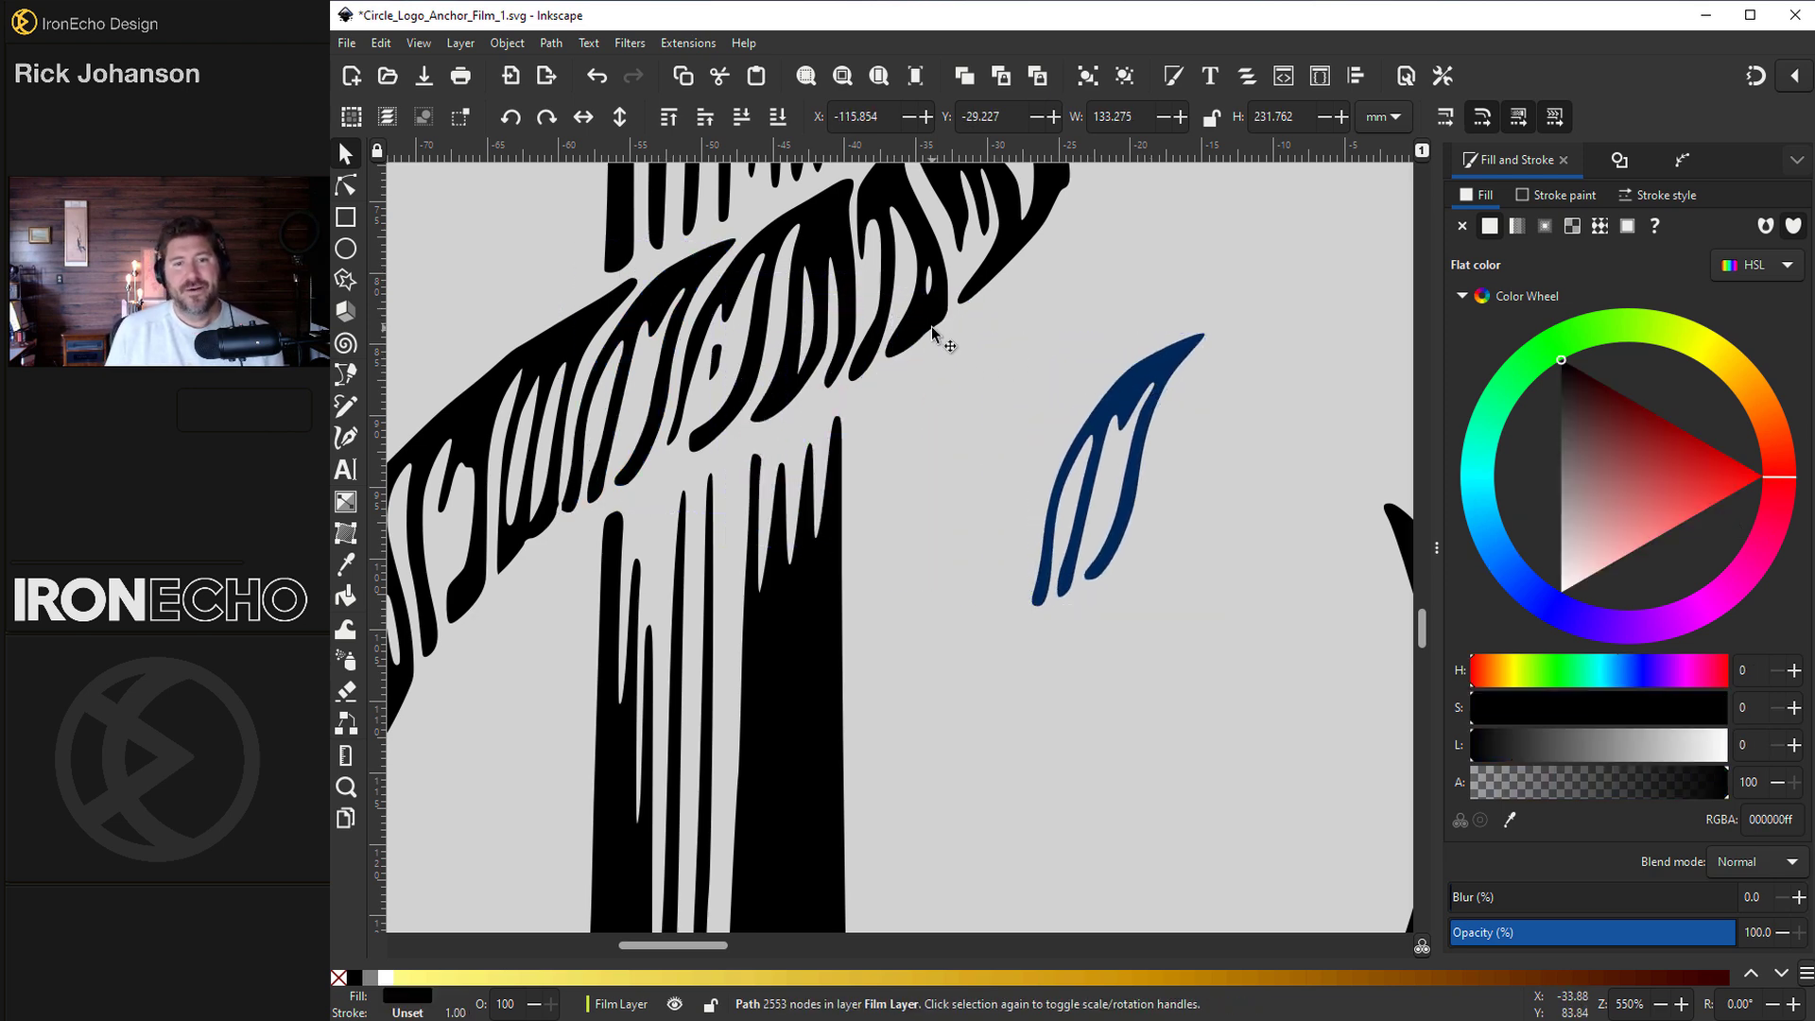
key(5)
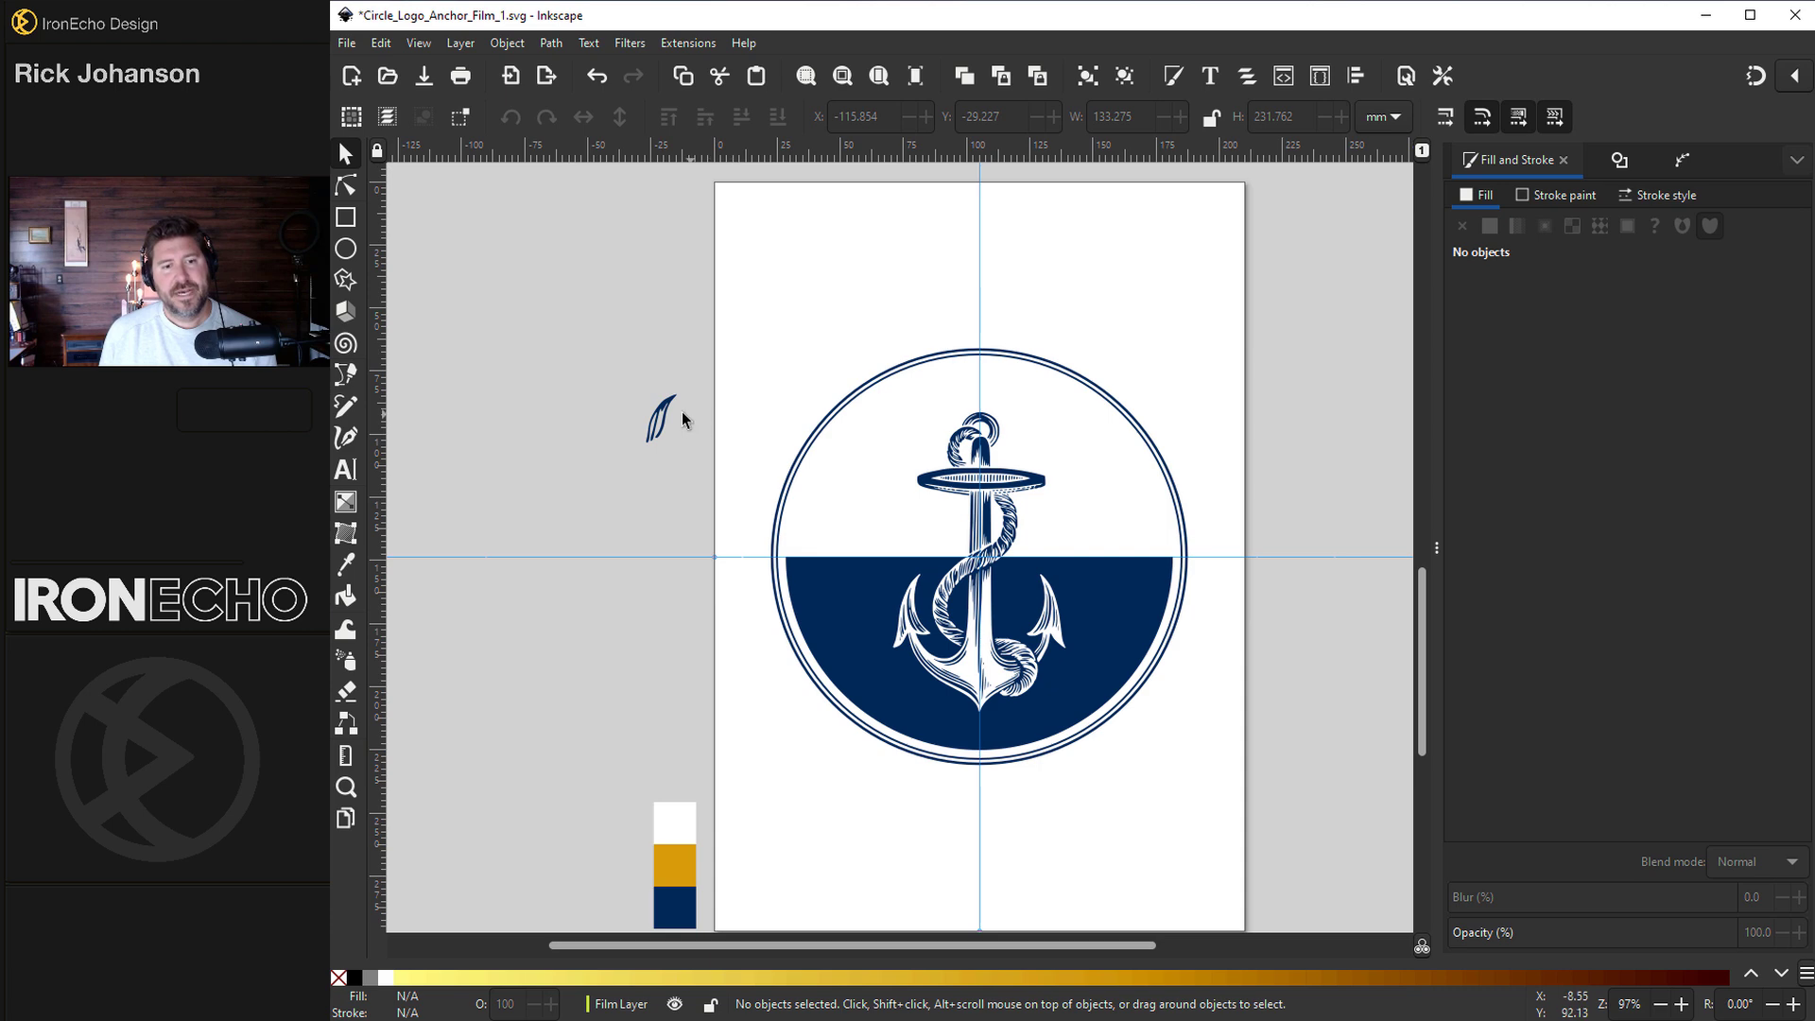
click(671, 412)
drag(800, 331, 830, 331)
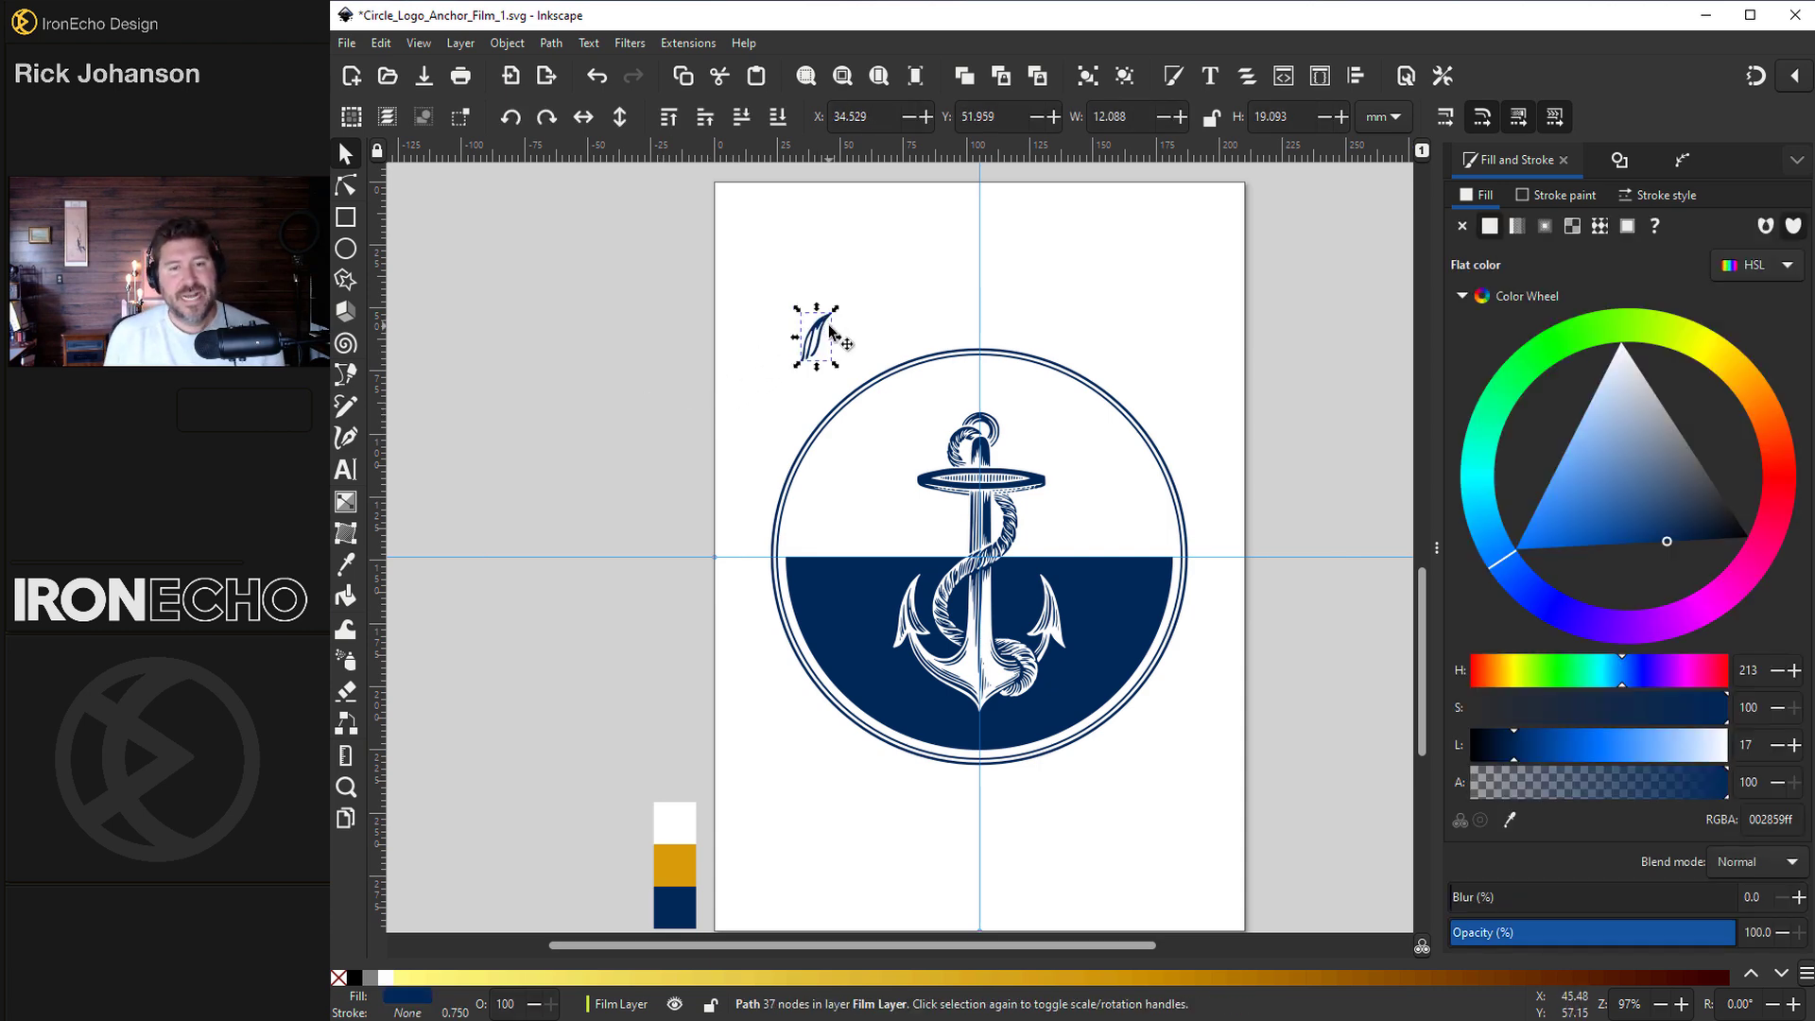
- Nudge the leaf toward the top-left, then draw an unfilled circle with green 00ca28ff outline
drag(826, 329, 796, 319)
key(e)
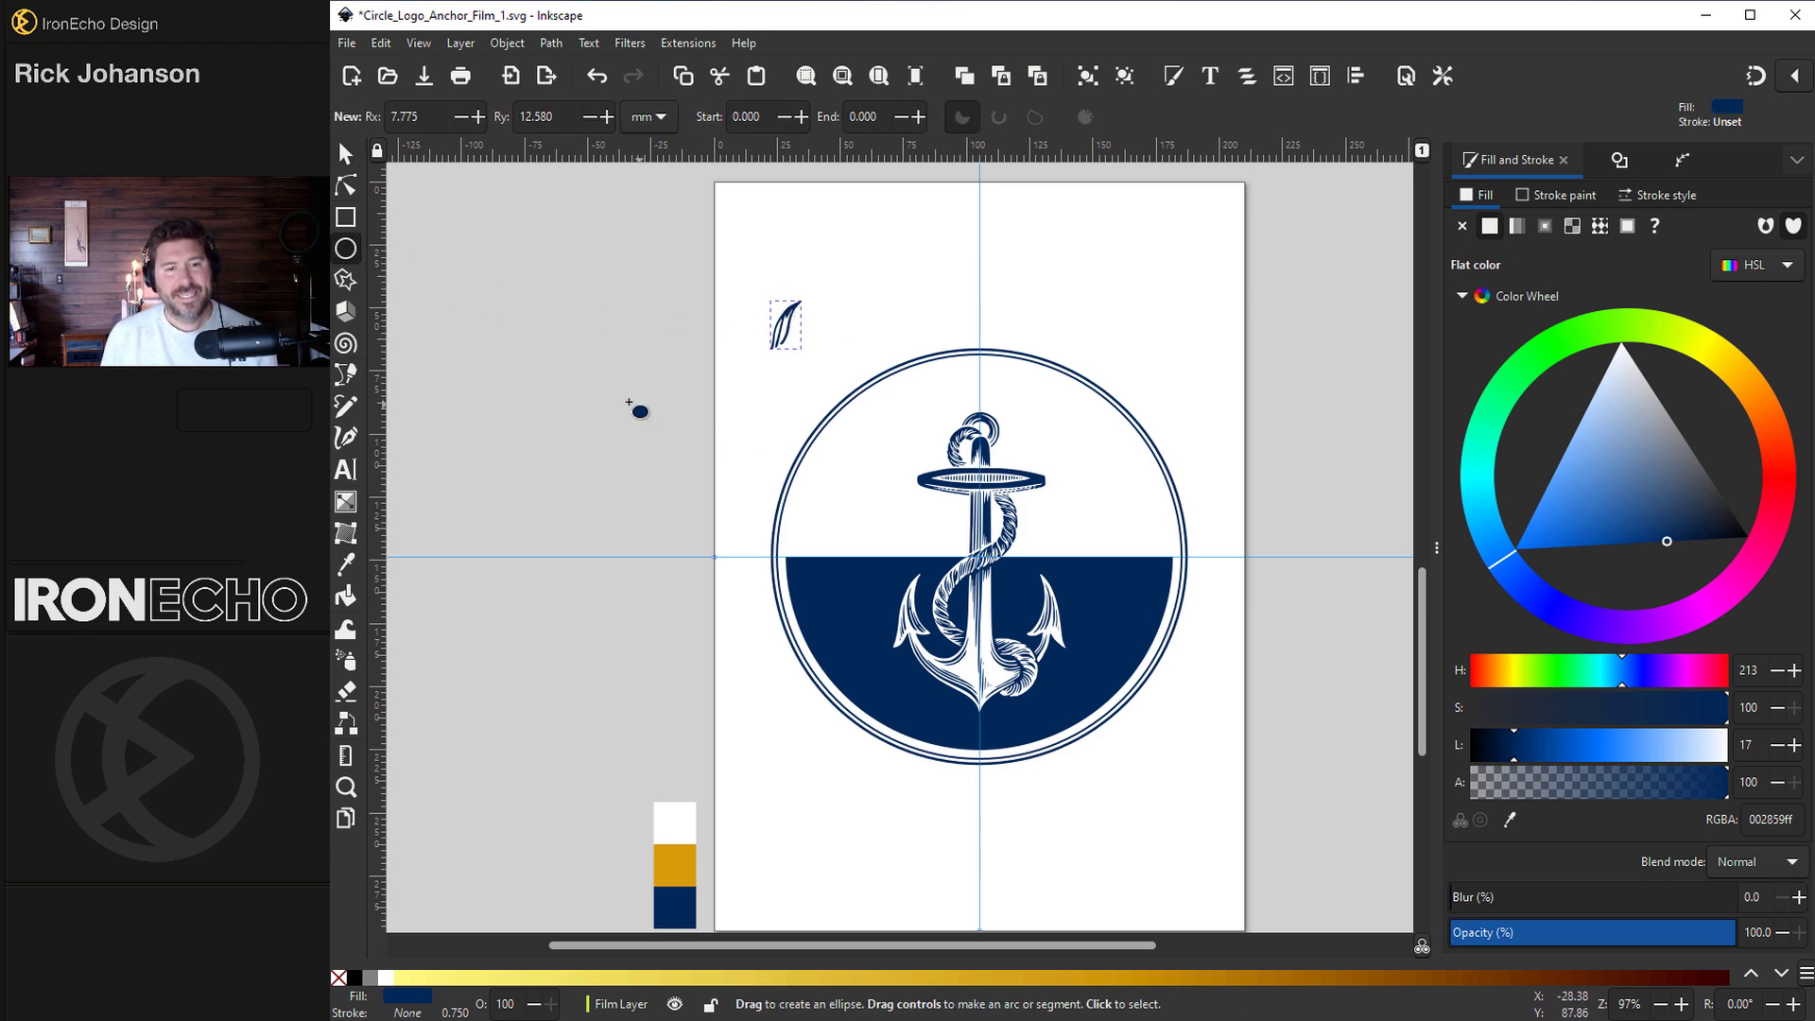
mouse_move(556, 372)
mouse_down()
mouse_move(753, 594)
mouse_move(752, 567)
mouse_up()
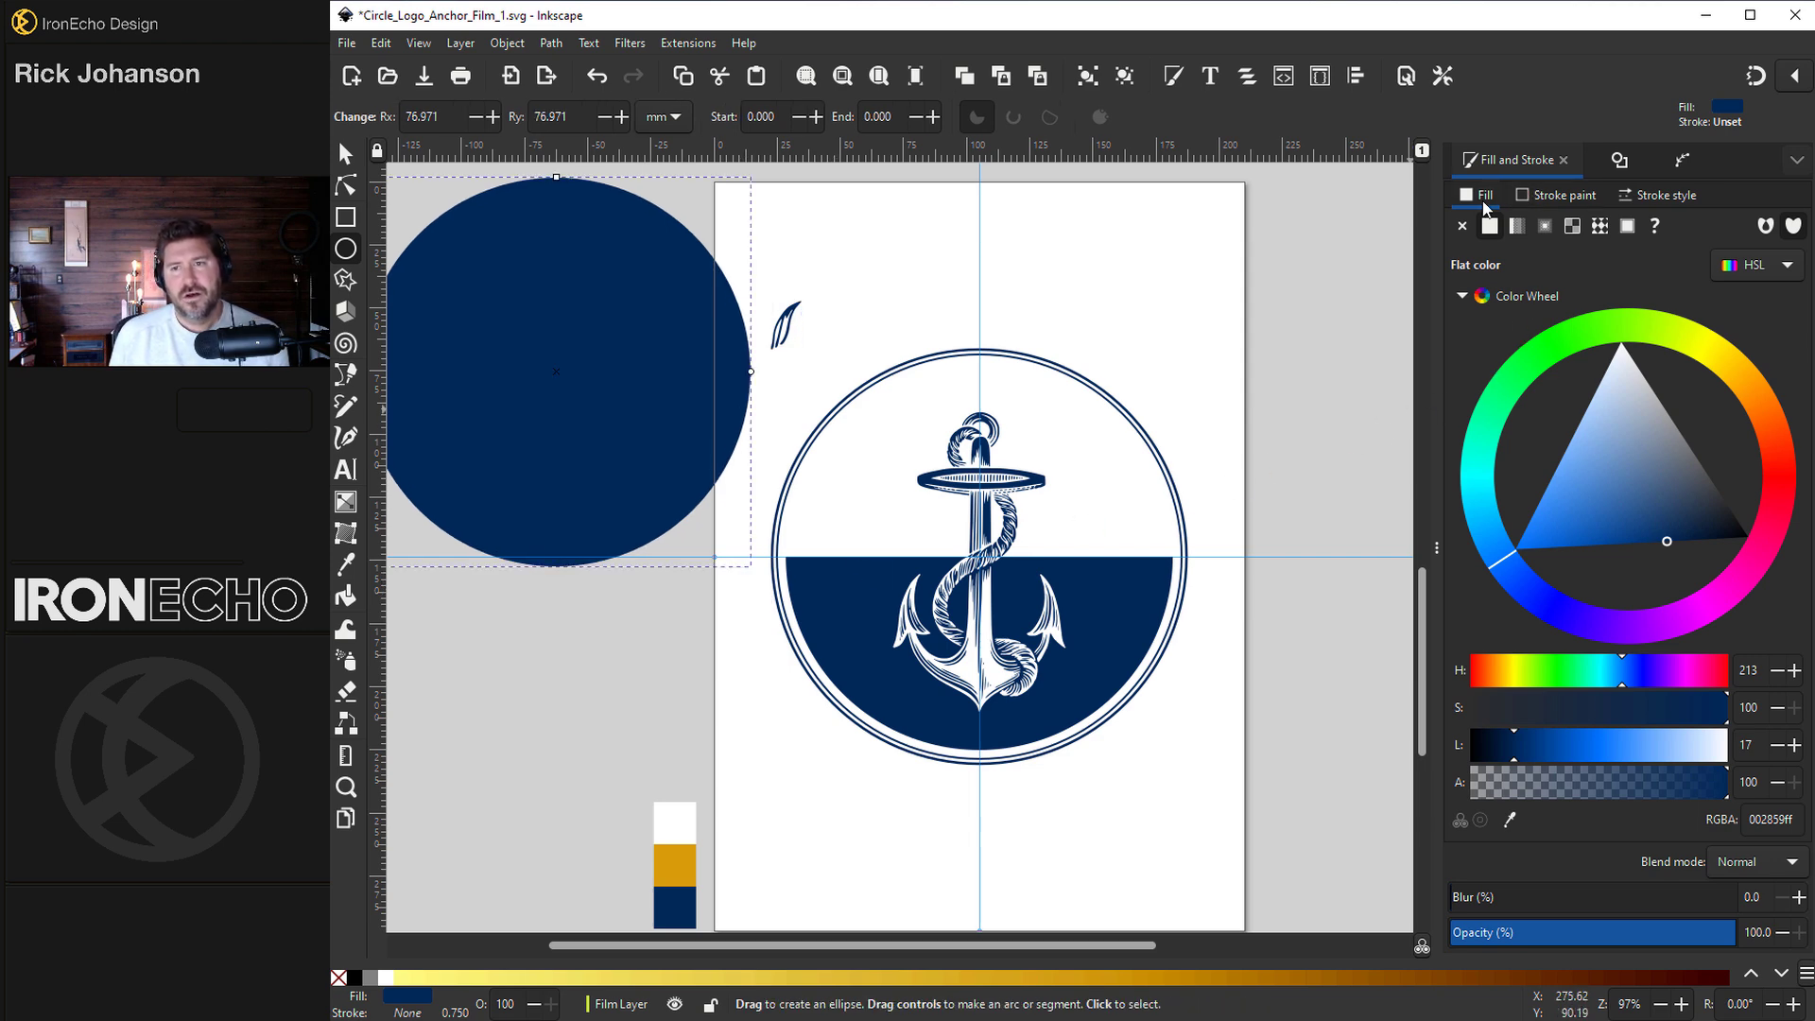
click(1463, 225)
click(1524, 199)
click(1490, 226)
click(1548, 423)
- Move and scale the green circle to about 181.127 mm, just outside the badge's double ring
key(s)
mouse_move(490, 267)
mouse_down()
mouse_move(792, 388)
mouse_move(927, 480)
mouse_up()
drag(1113, 371, 1218, 268)
drag(1125, 329, 1132, 369)
drag(1232, 311, 1216, 331)
- Rotate and widen the navy leaf to lean sideways, about 16.072 × 17.996 mm
click(786, 324)
scroll(785, 324, up, 7)
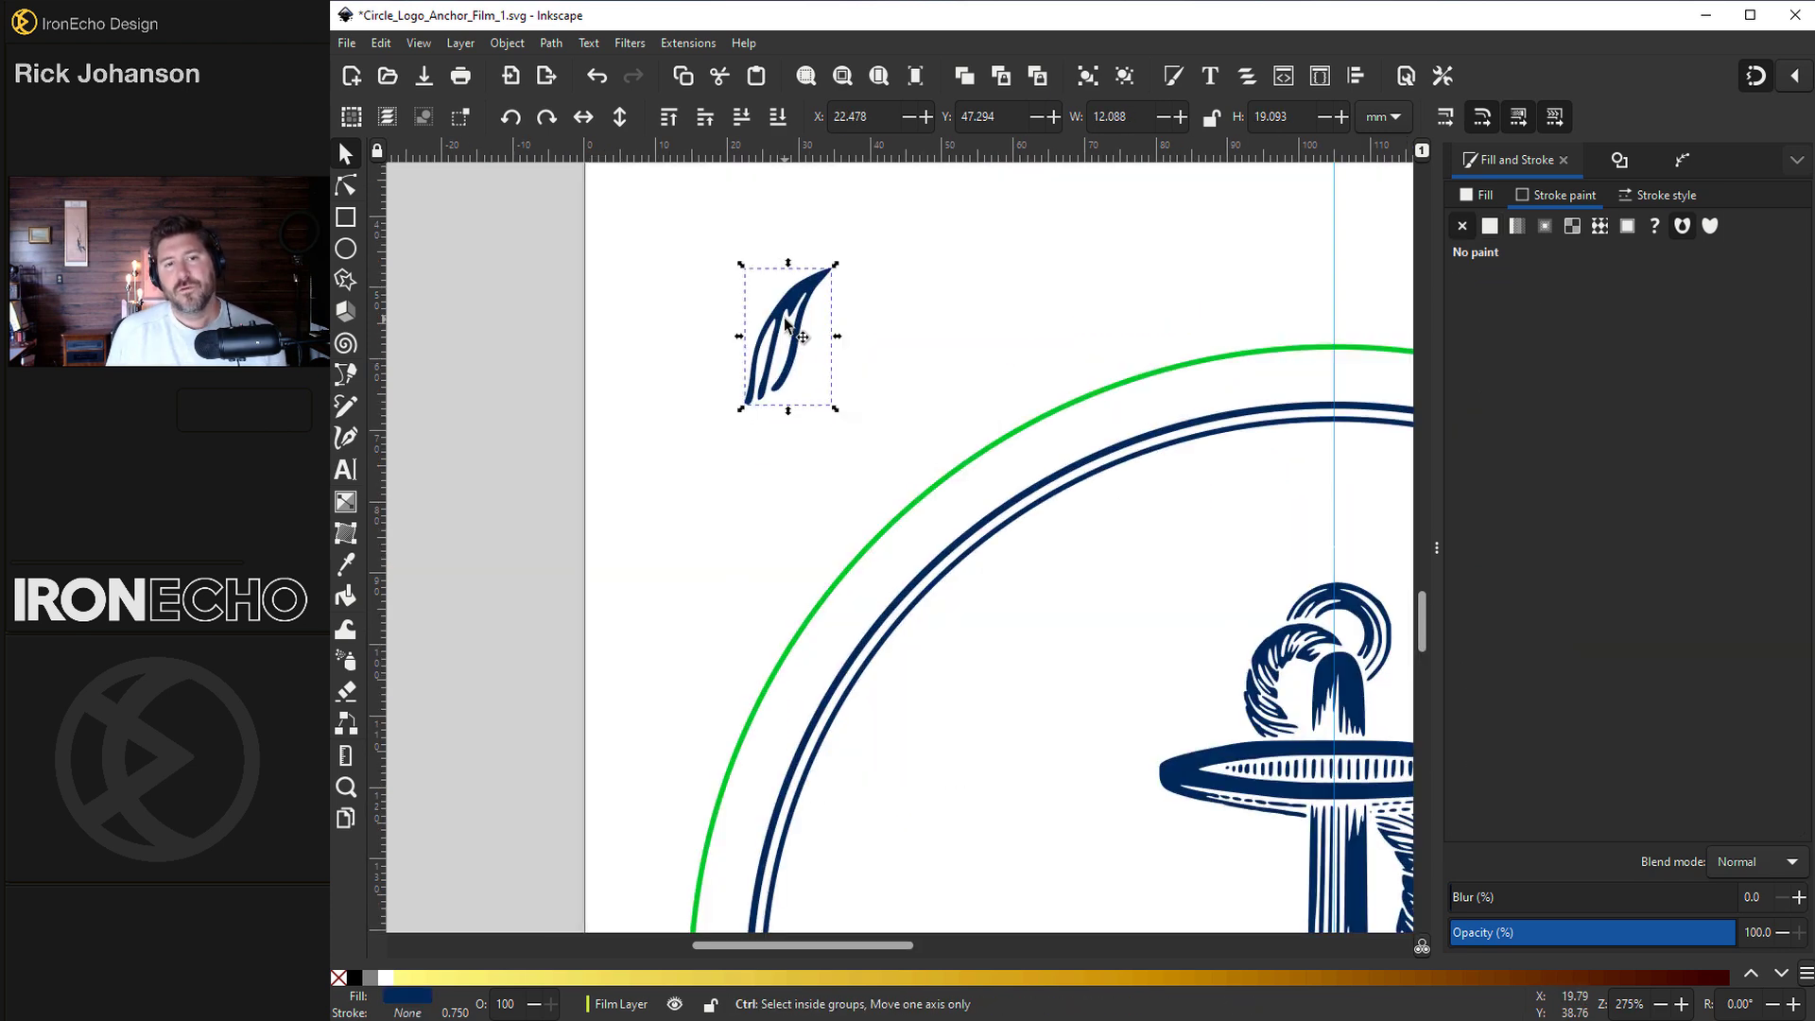
click(981, 281)
drag(984, 279, 883, 243)
click(883, 243)
drag(875, 539, 1061, 539)
click(1060, 233)
drag(1062, 230, 1135, 337)
key(5)
- Add a Pattern Along Path effect to the green circle
click(990, 338)
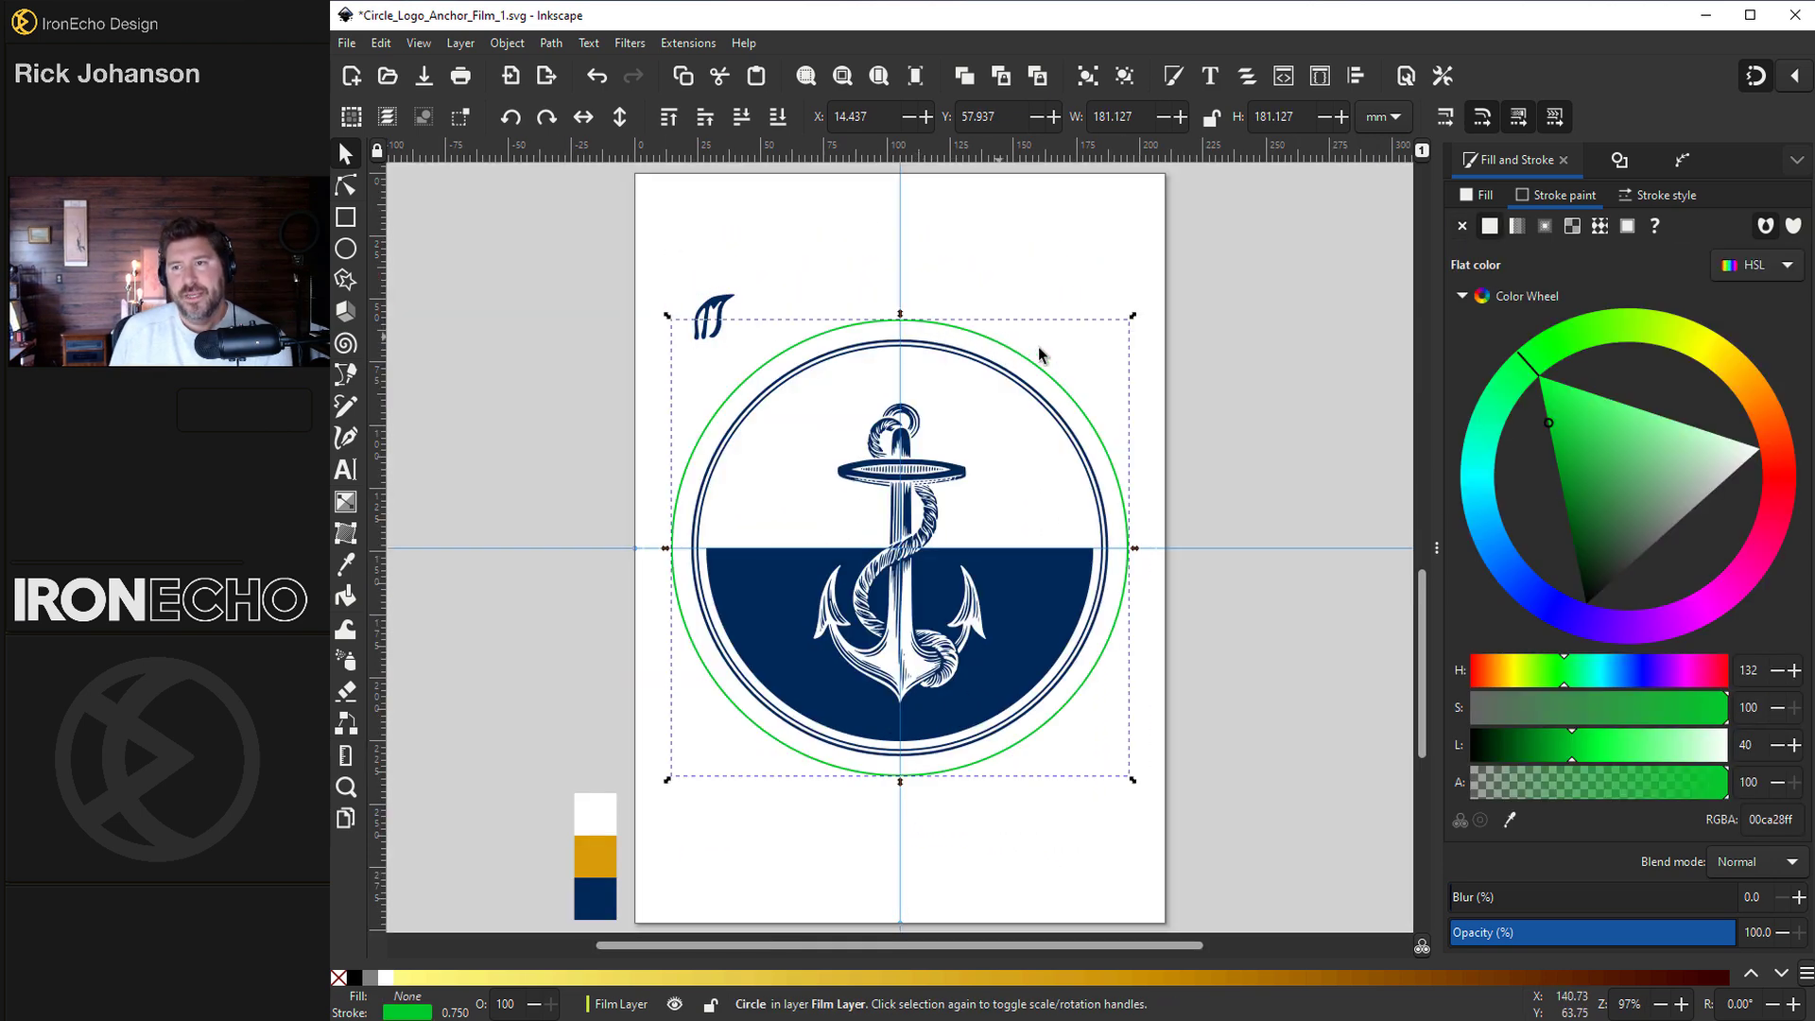
click(551, 43)
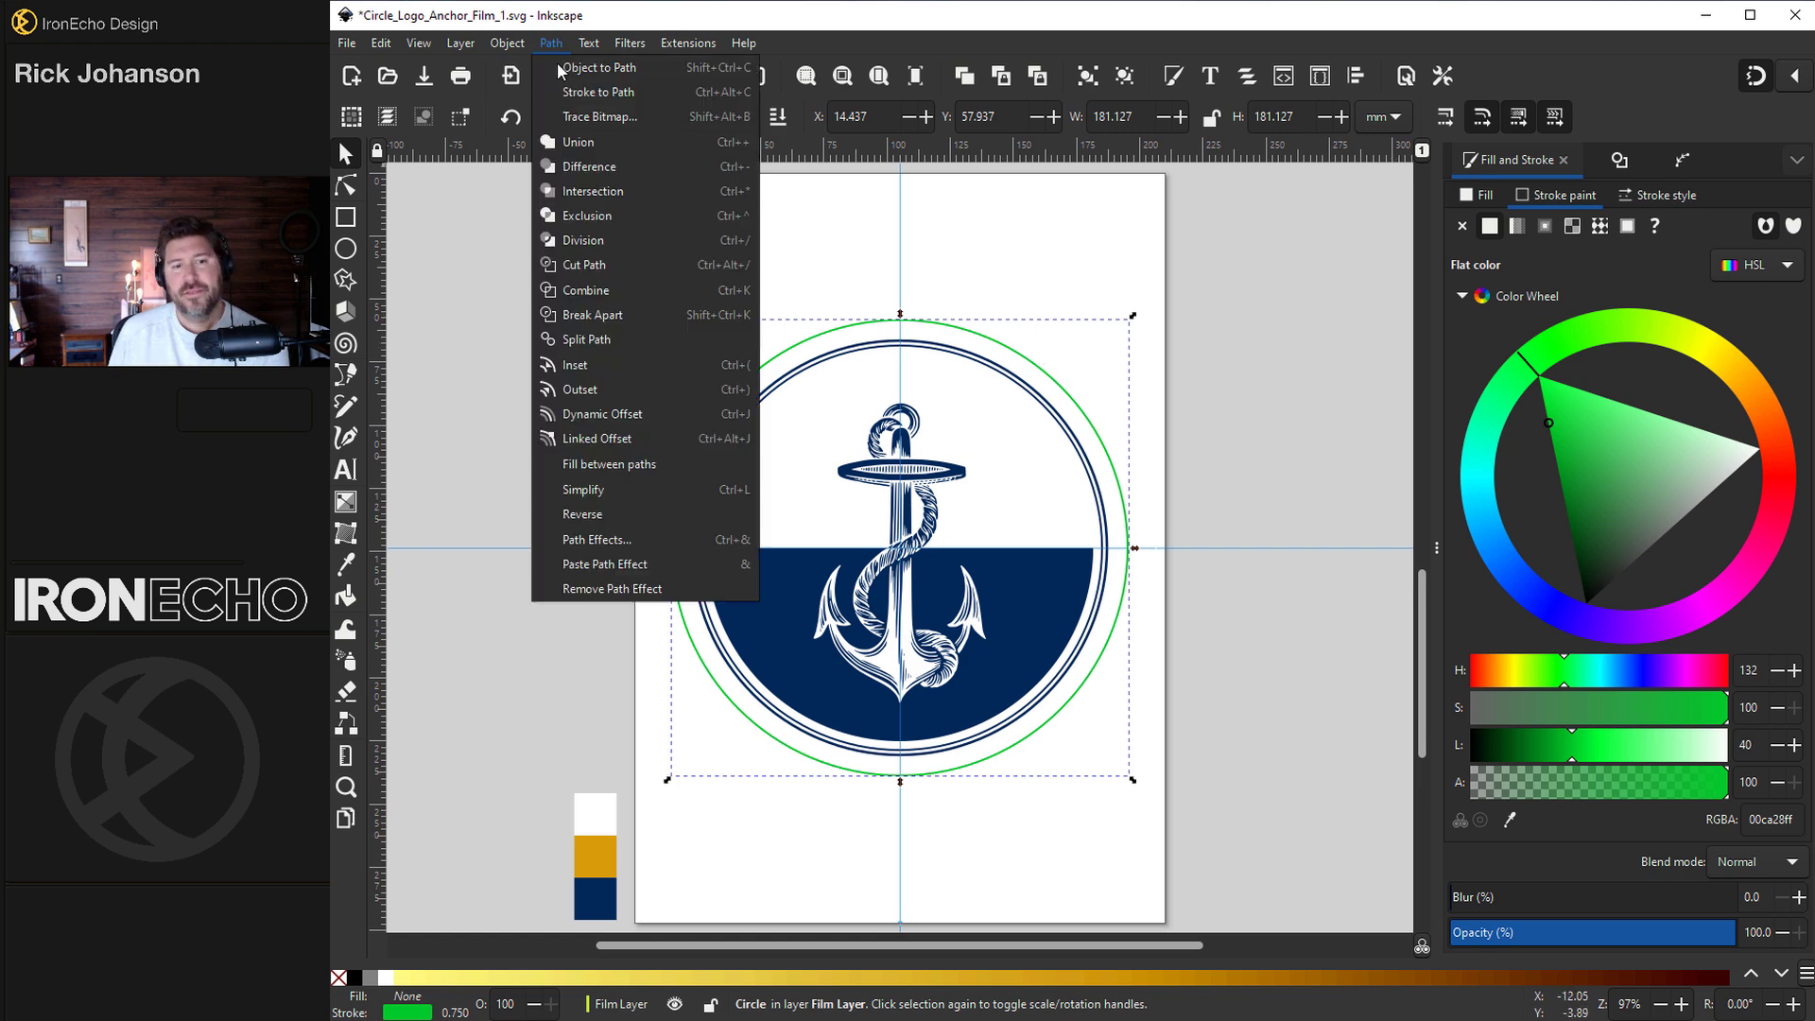
click(593, 539)
click(1467, 919)
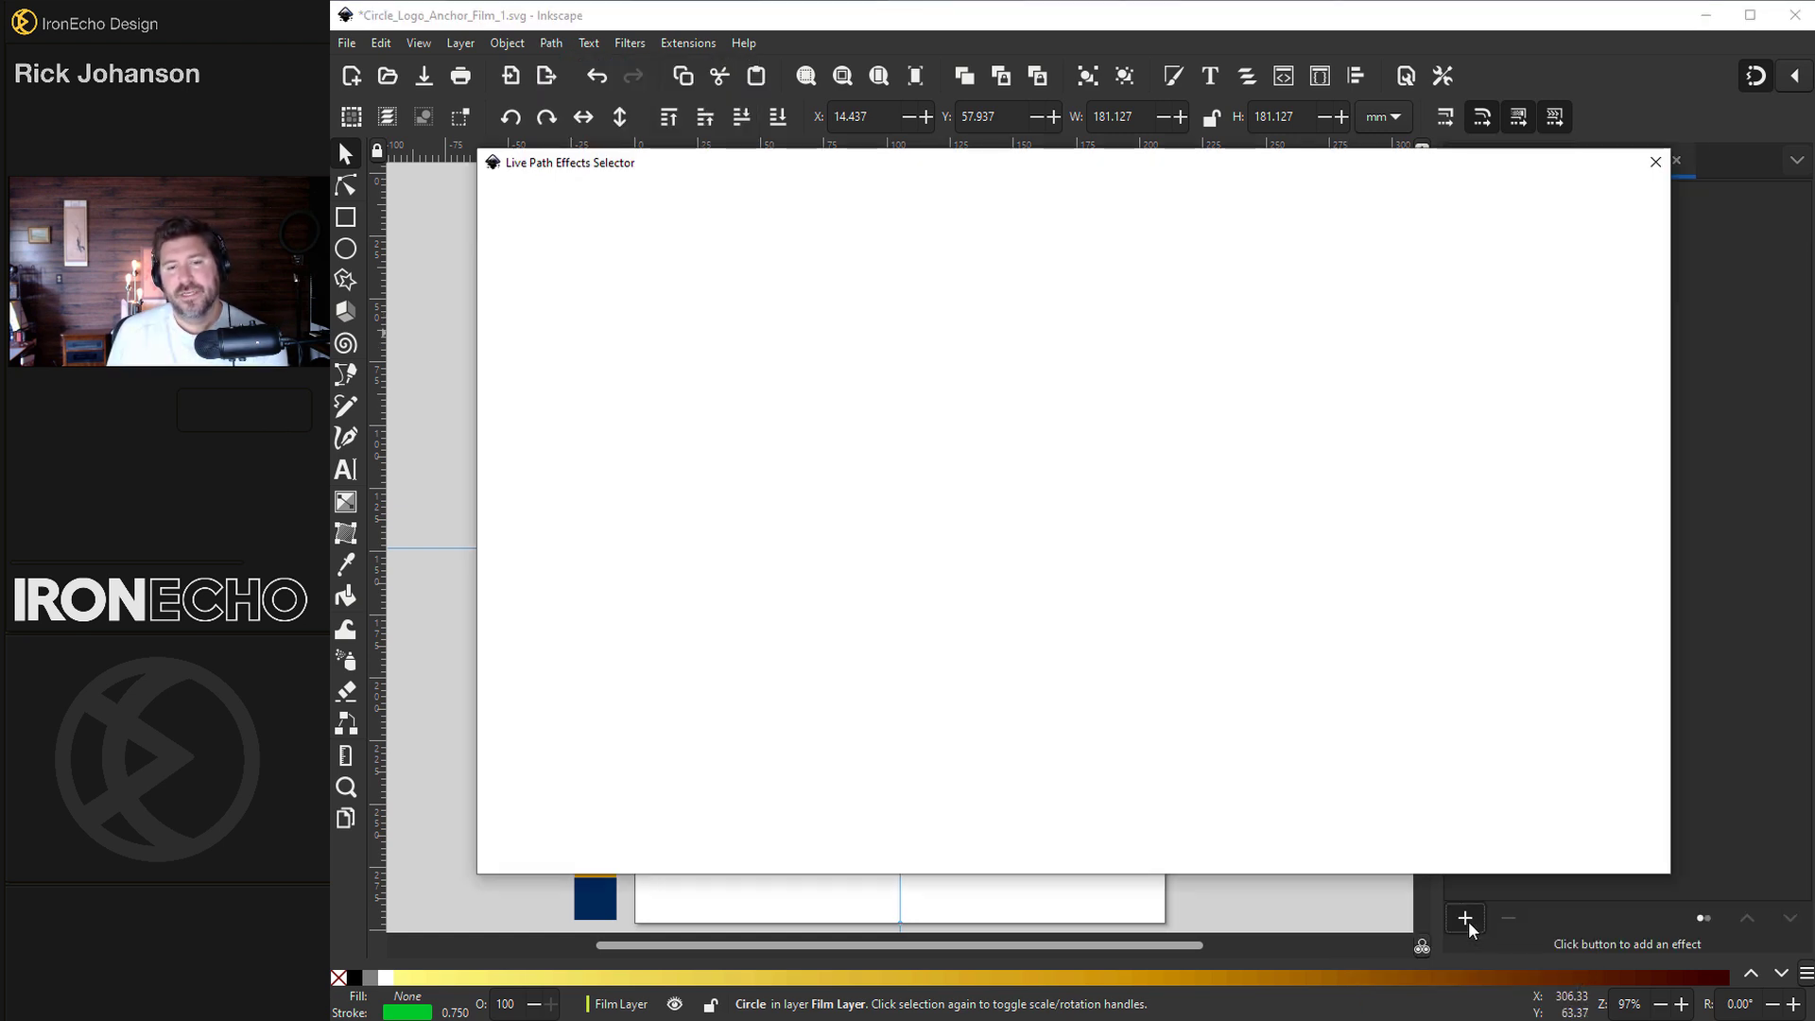
scroll(605, 756, down, 3)
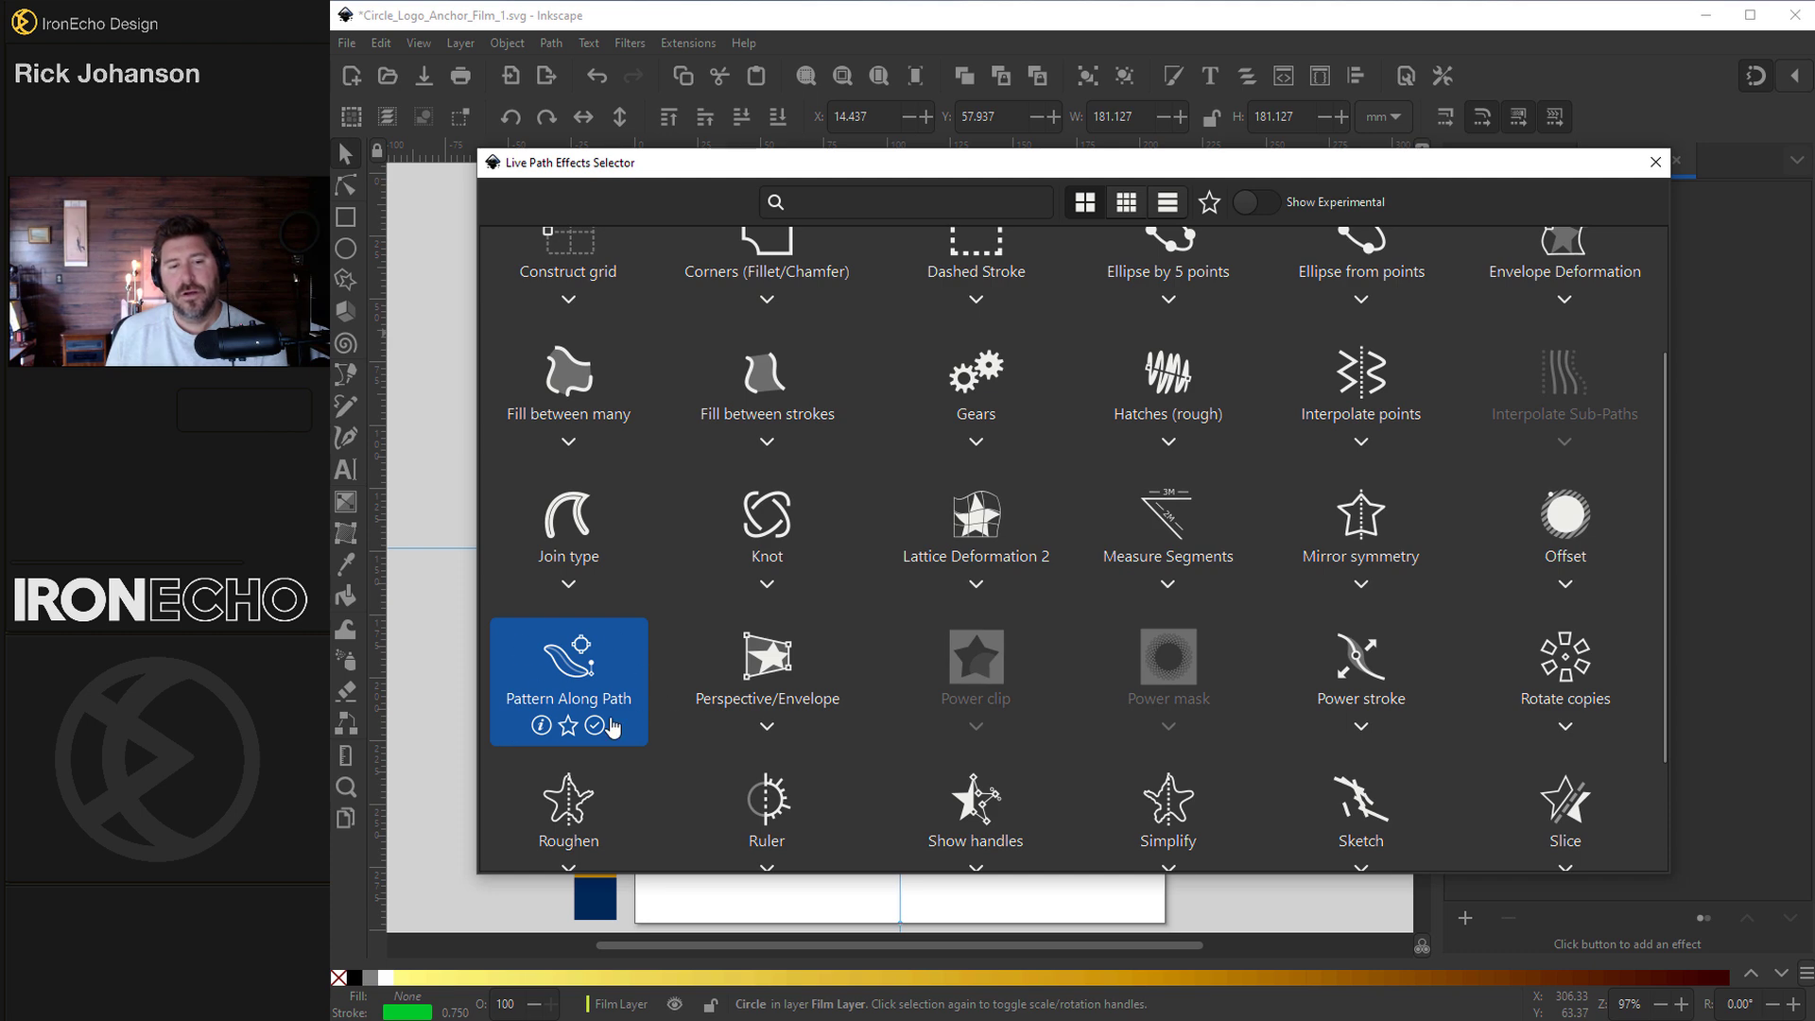
click(596, 725)
- Copy the leaf and link it as the circle's Repeated, stretched pattern from the clipboard
click(716, 312)
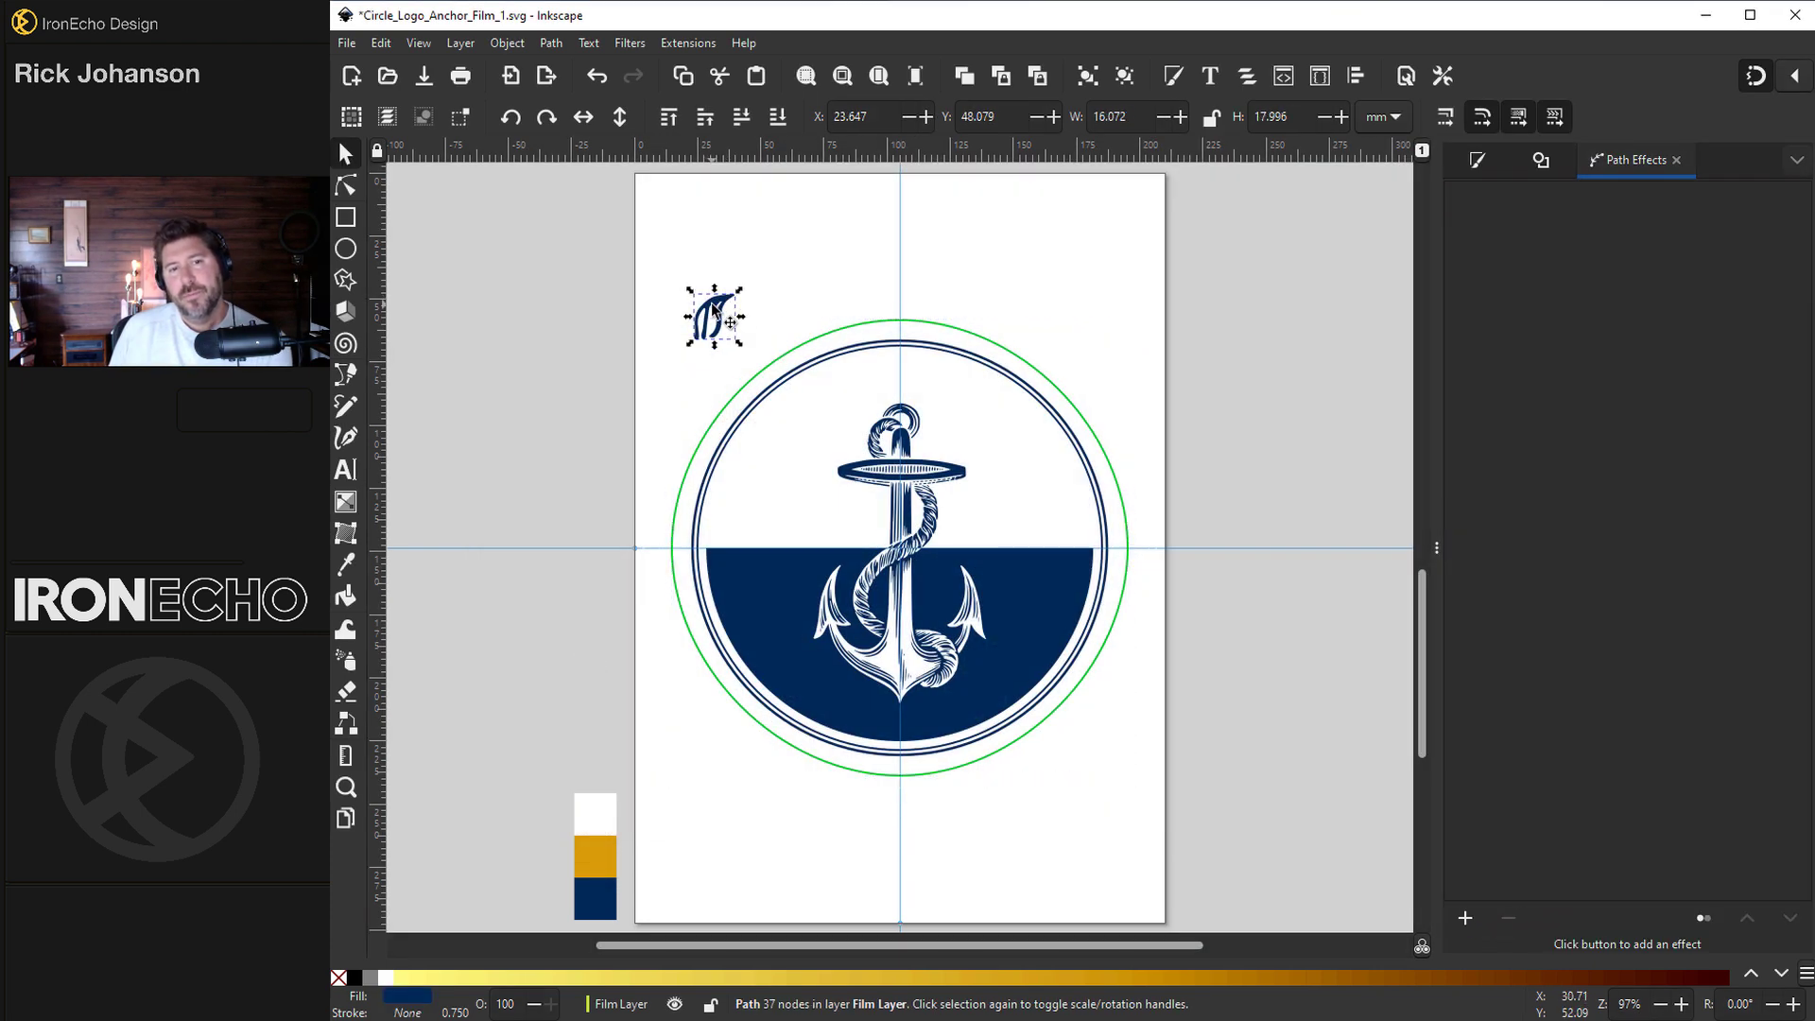
right_click(715, 310)
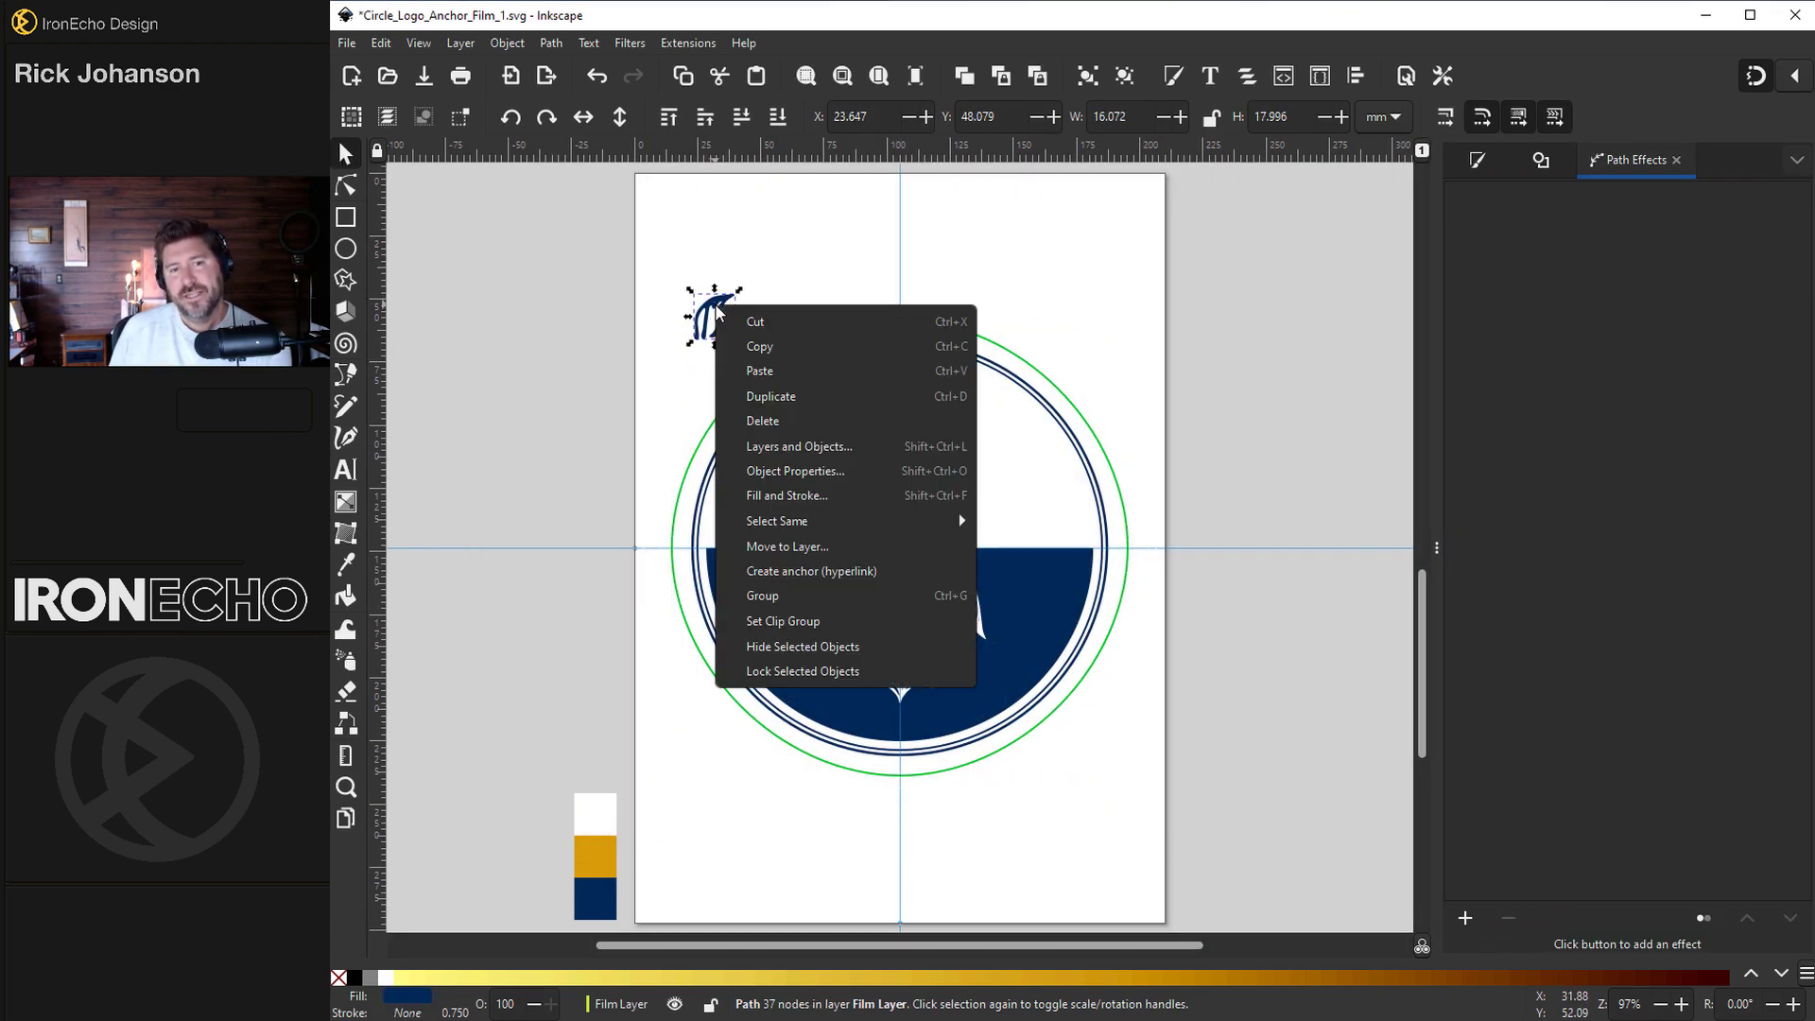
click(758, 347)
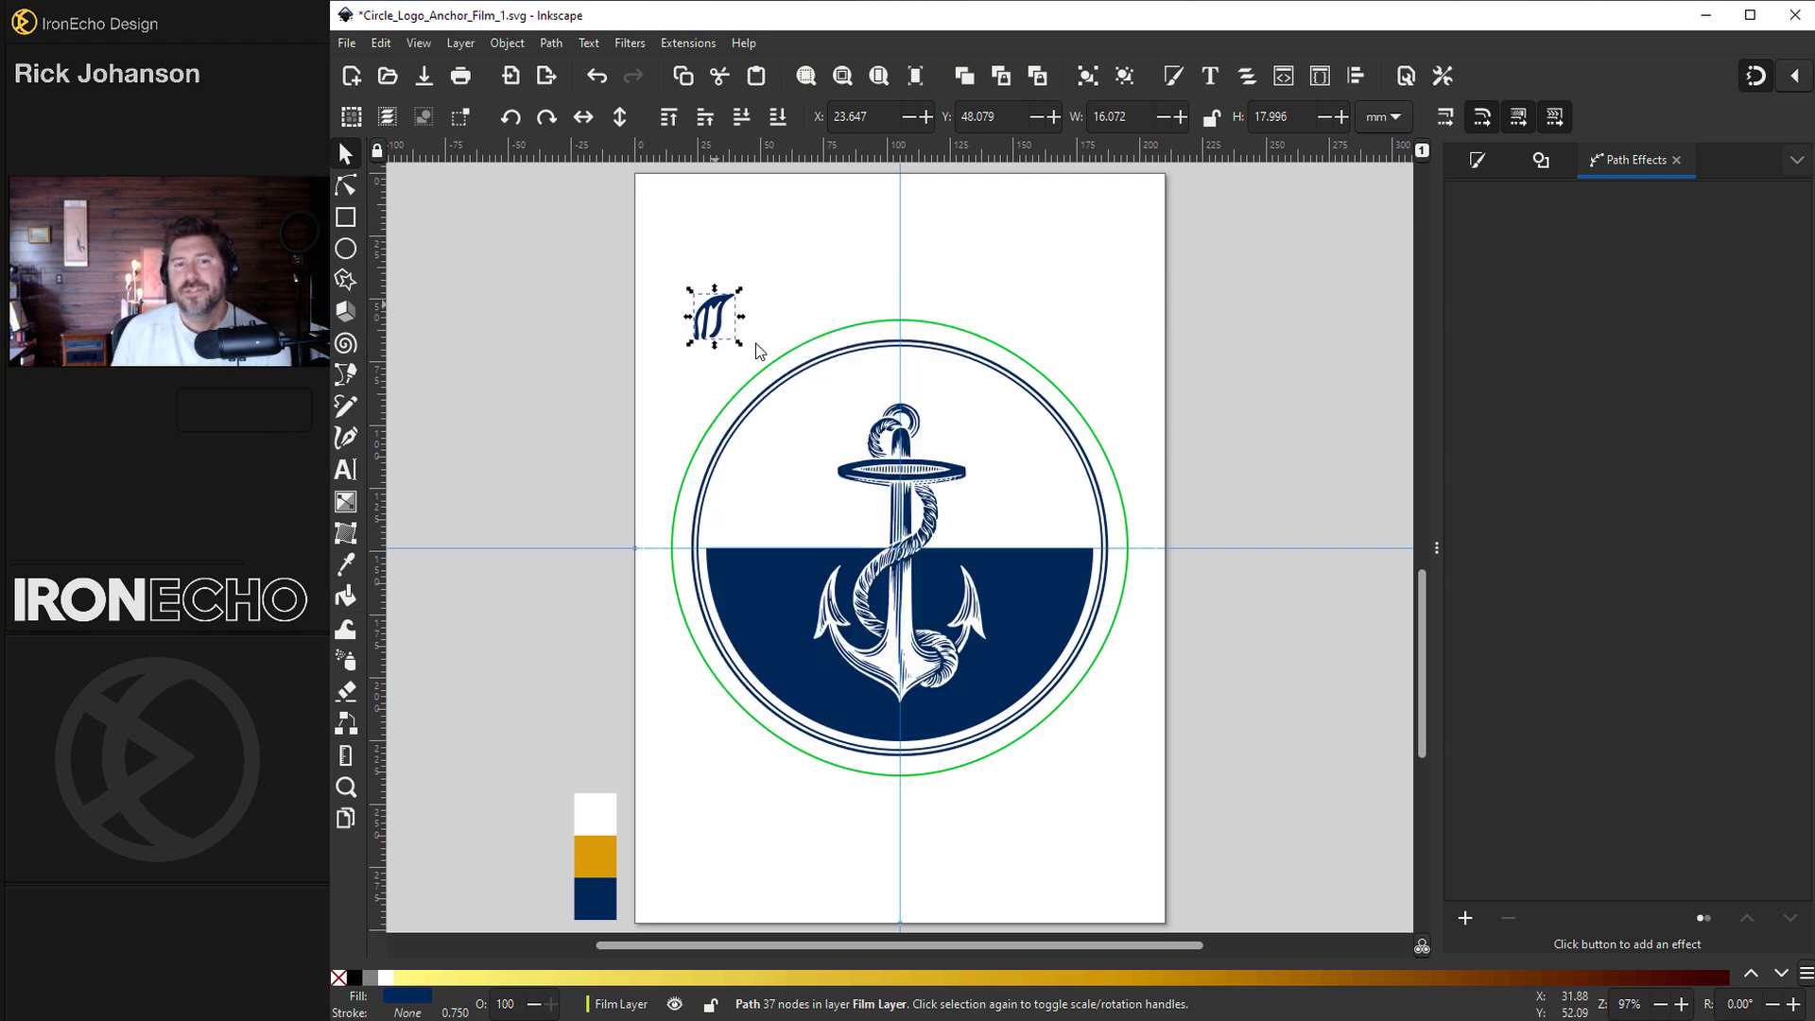
click(835, 335)
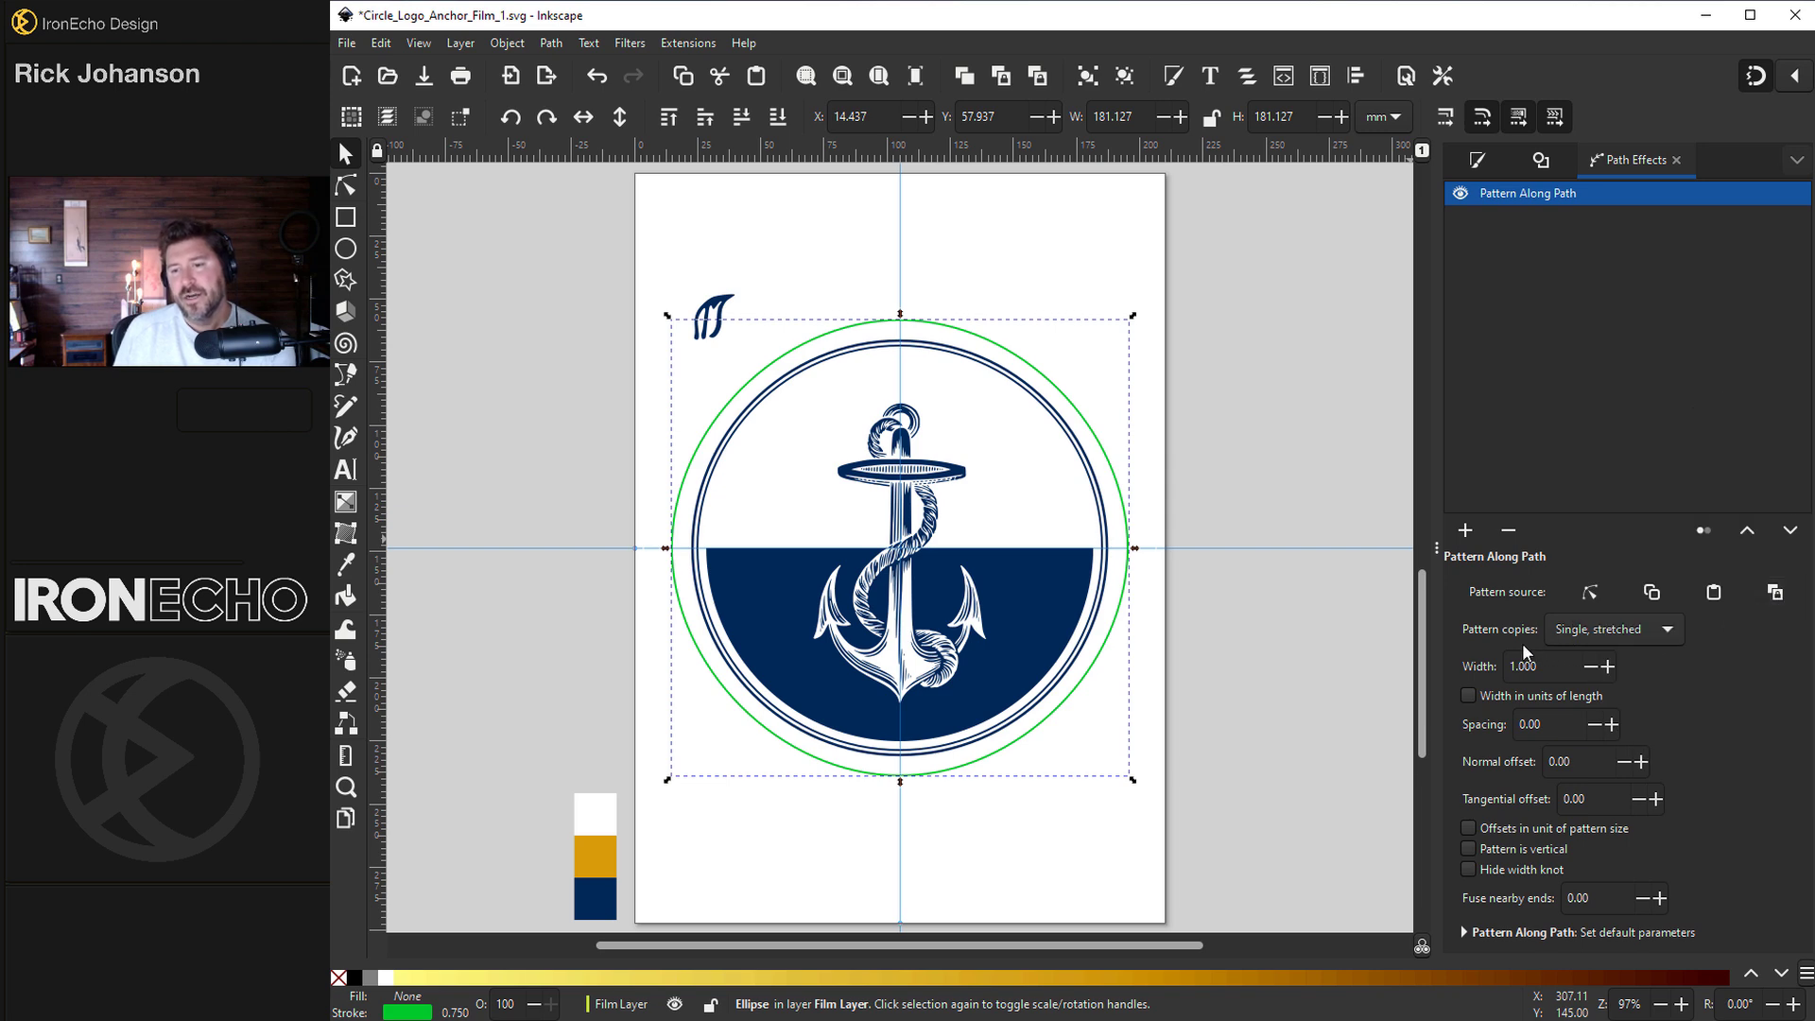
click(1608, 631)
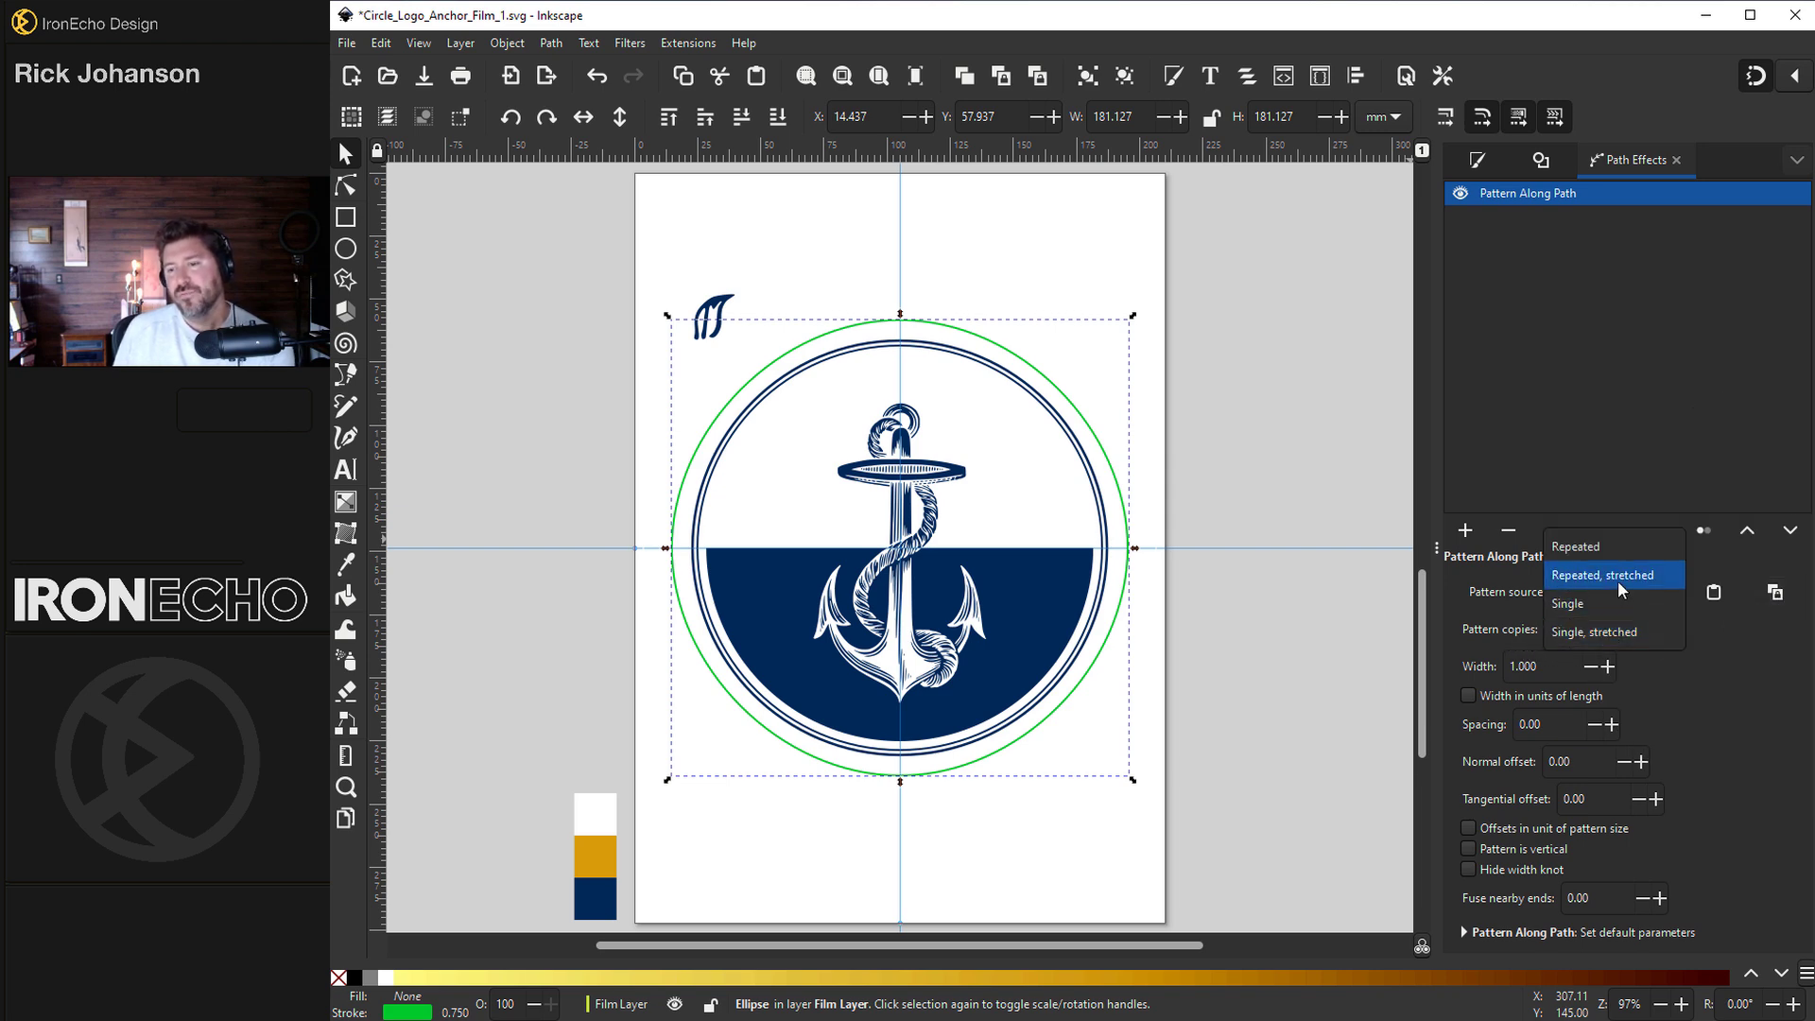
click(1618, 580)
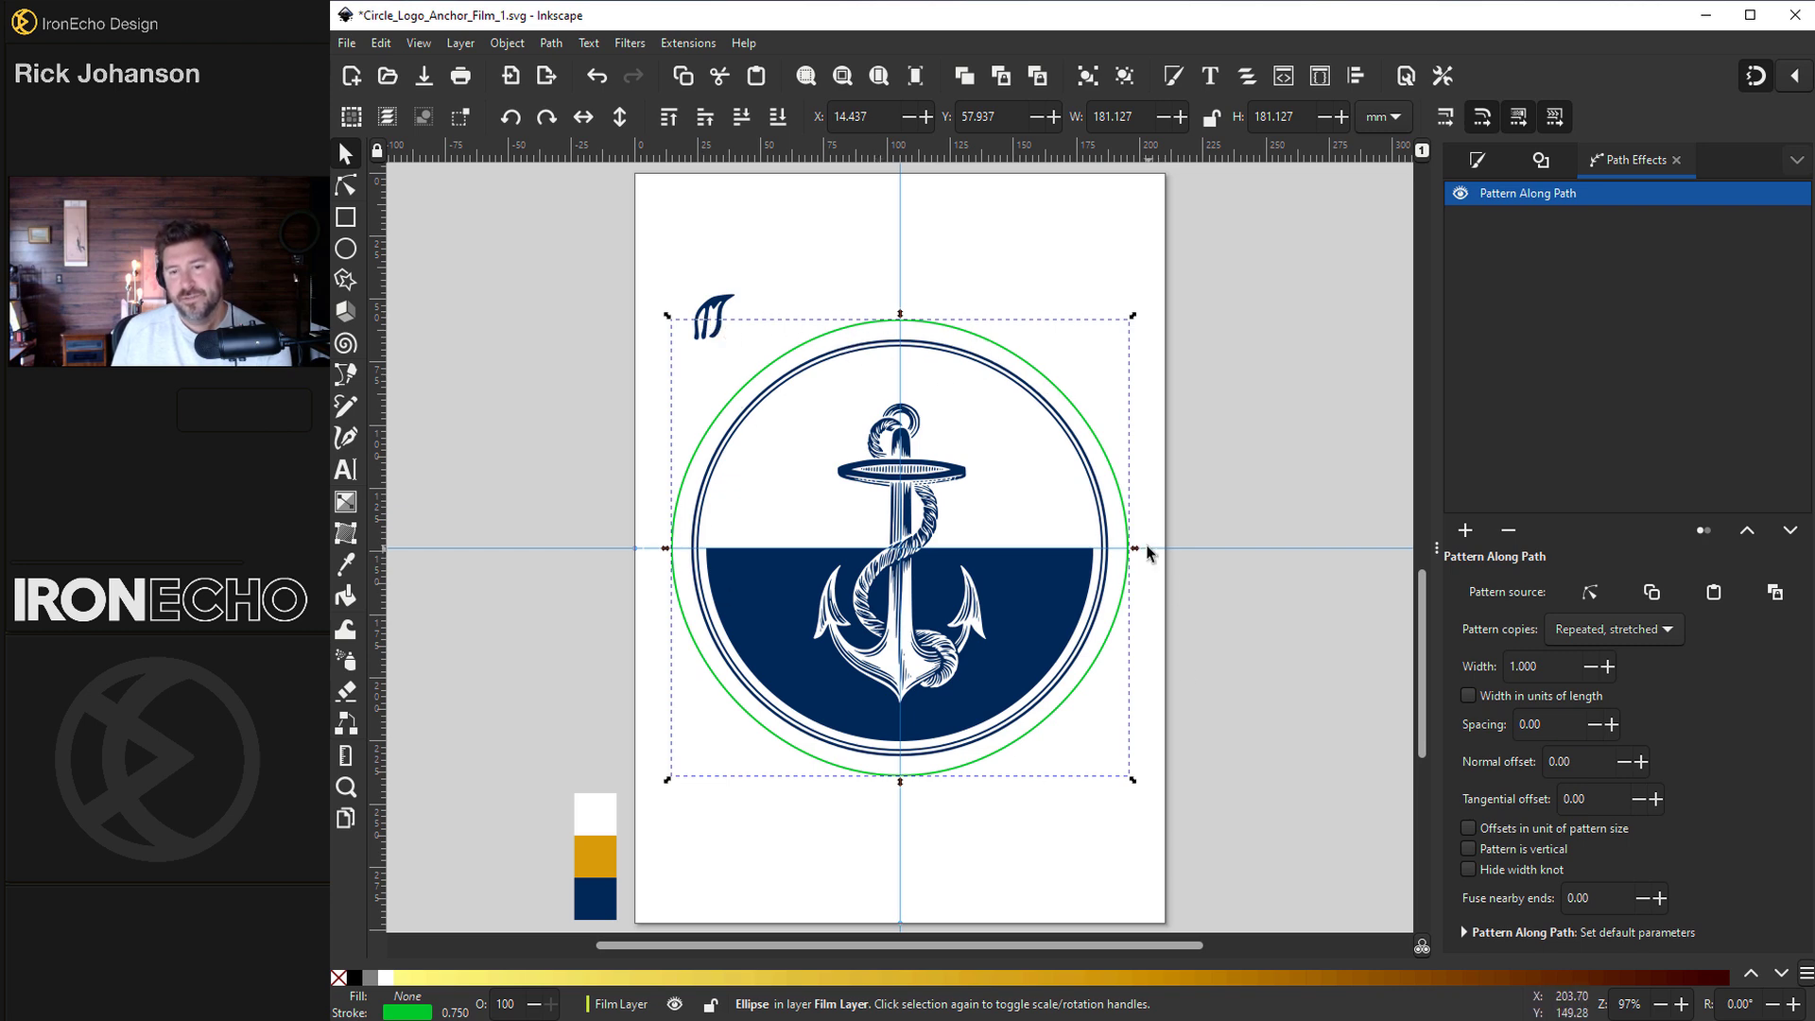
click(1777, 592)
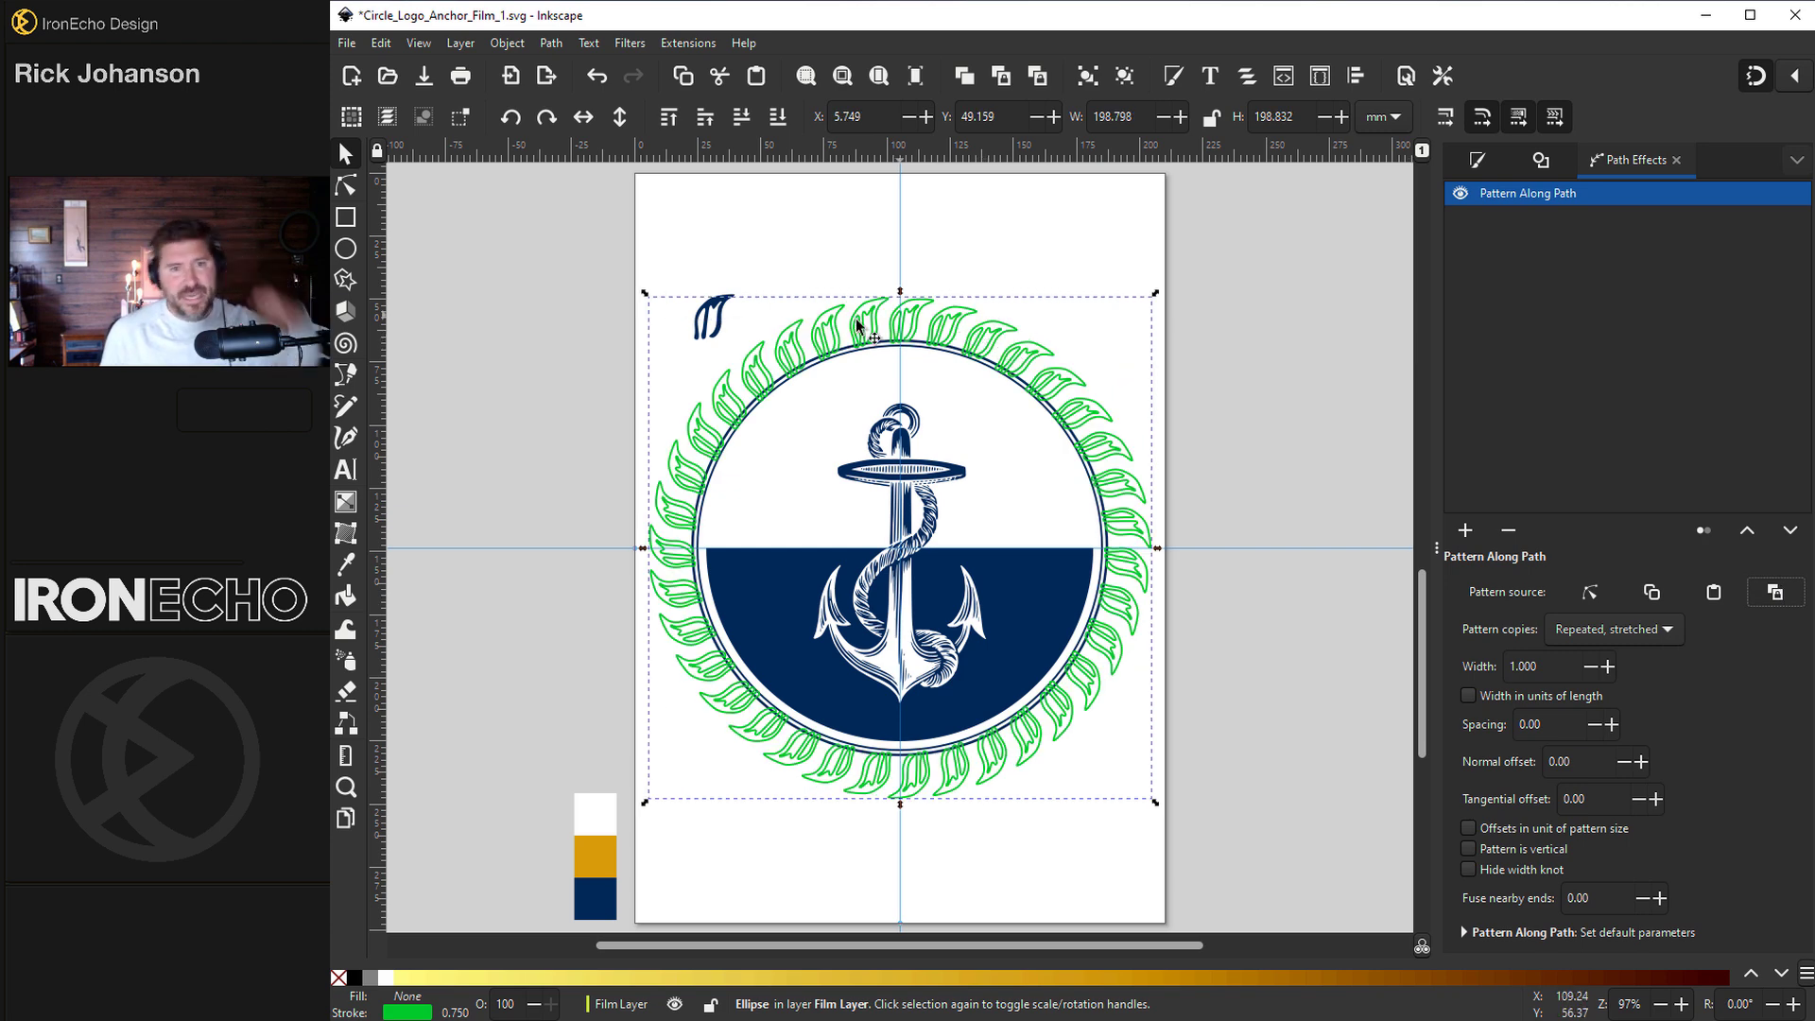
- Remove the leaf wreath's outline and give it a flat navy 002859ff fill
click(1480, 161)
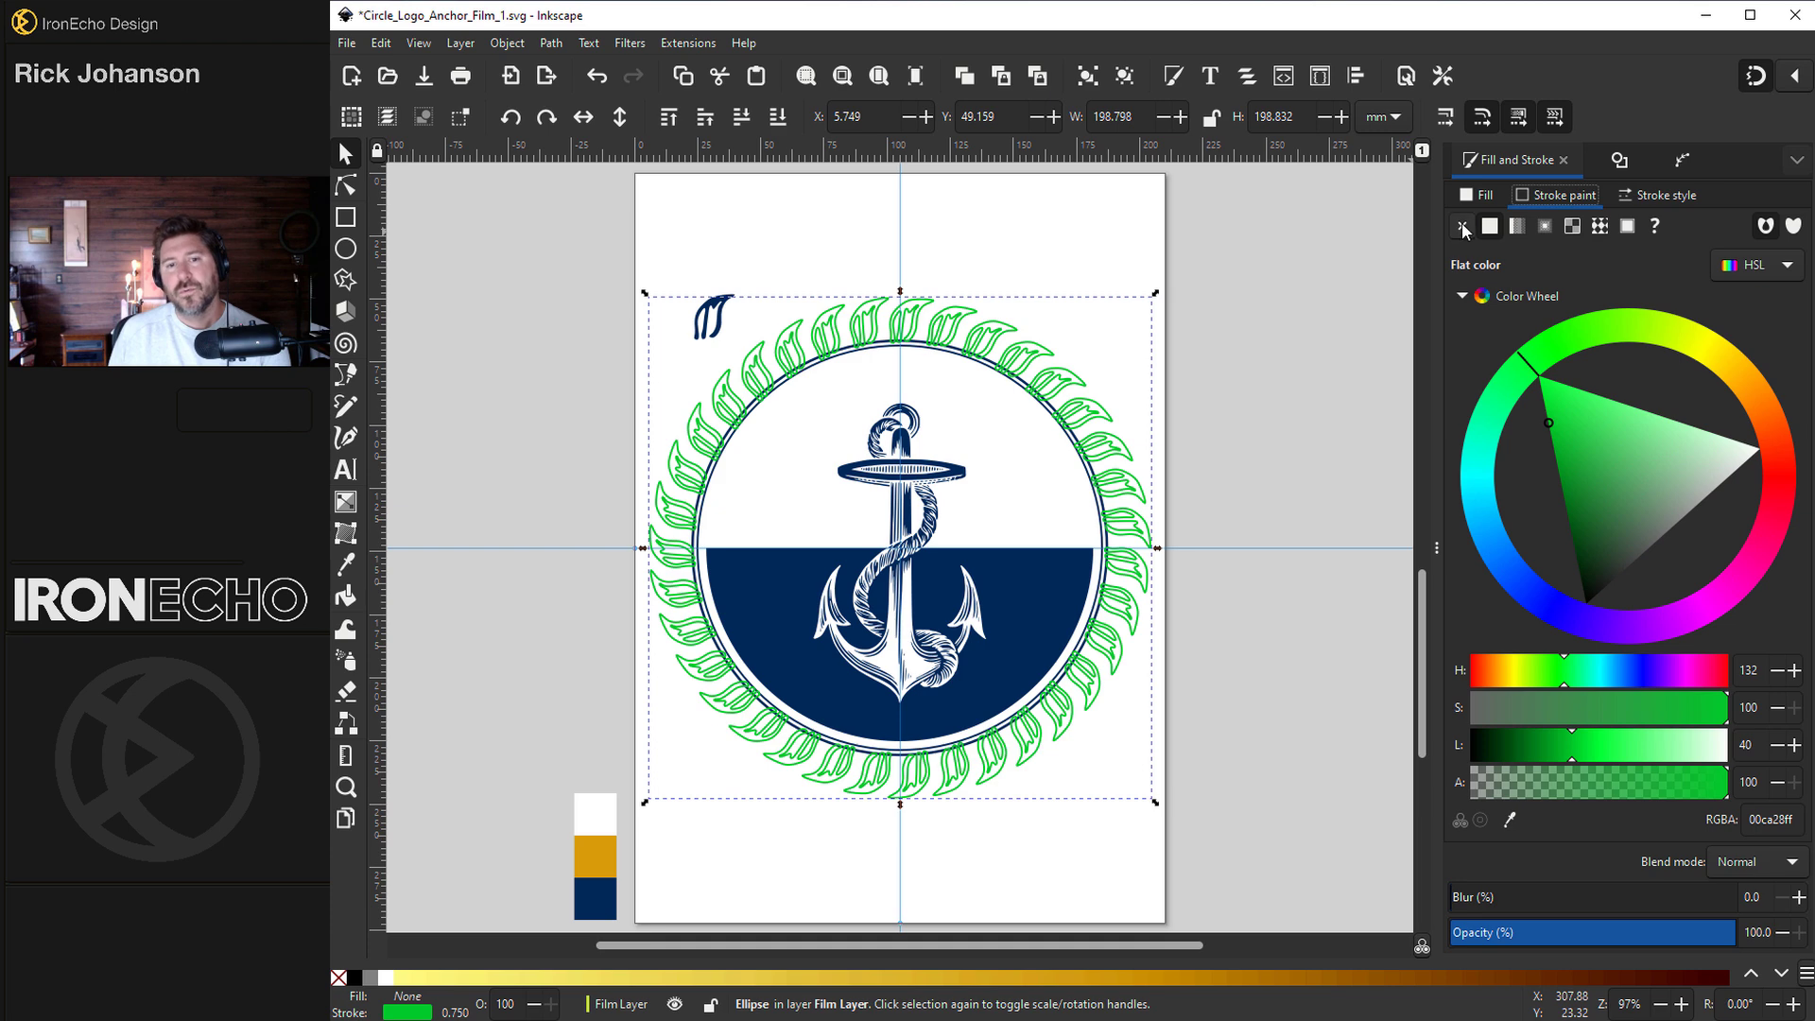
click(1462, 227)
click(1478, 195)
click(1488, 227)
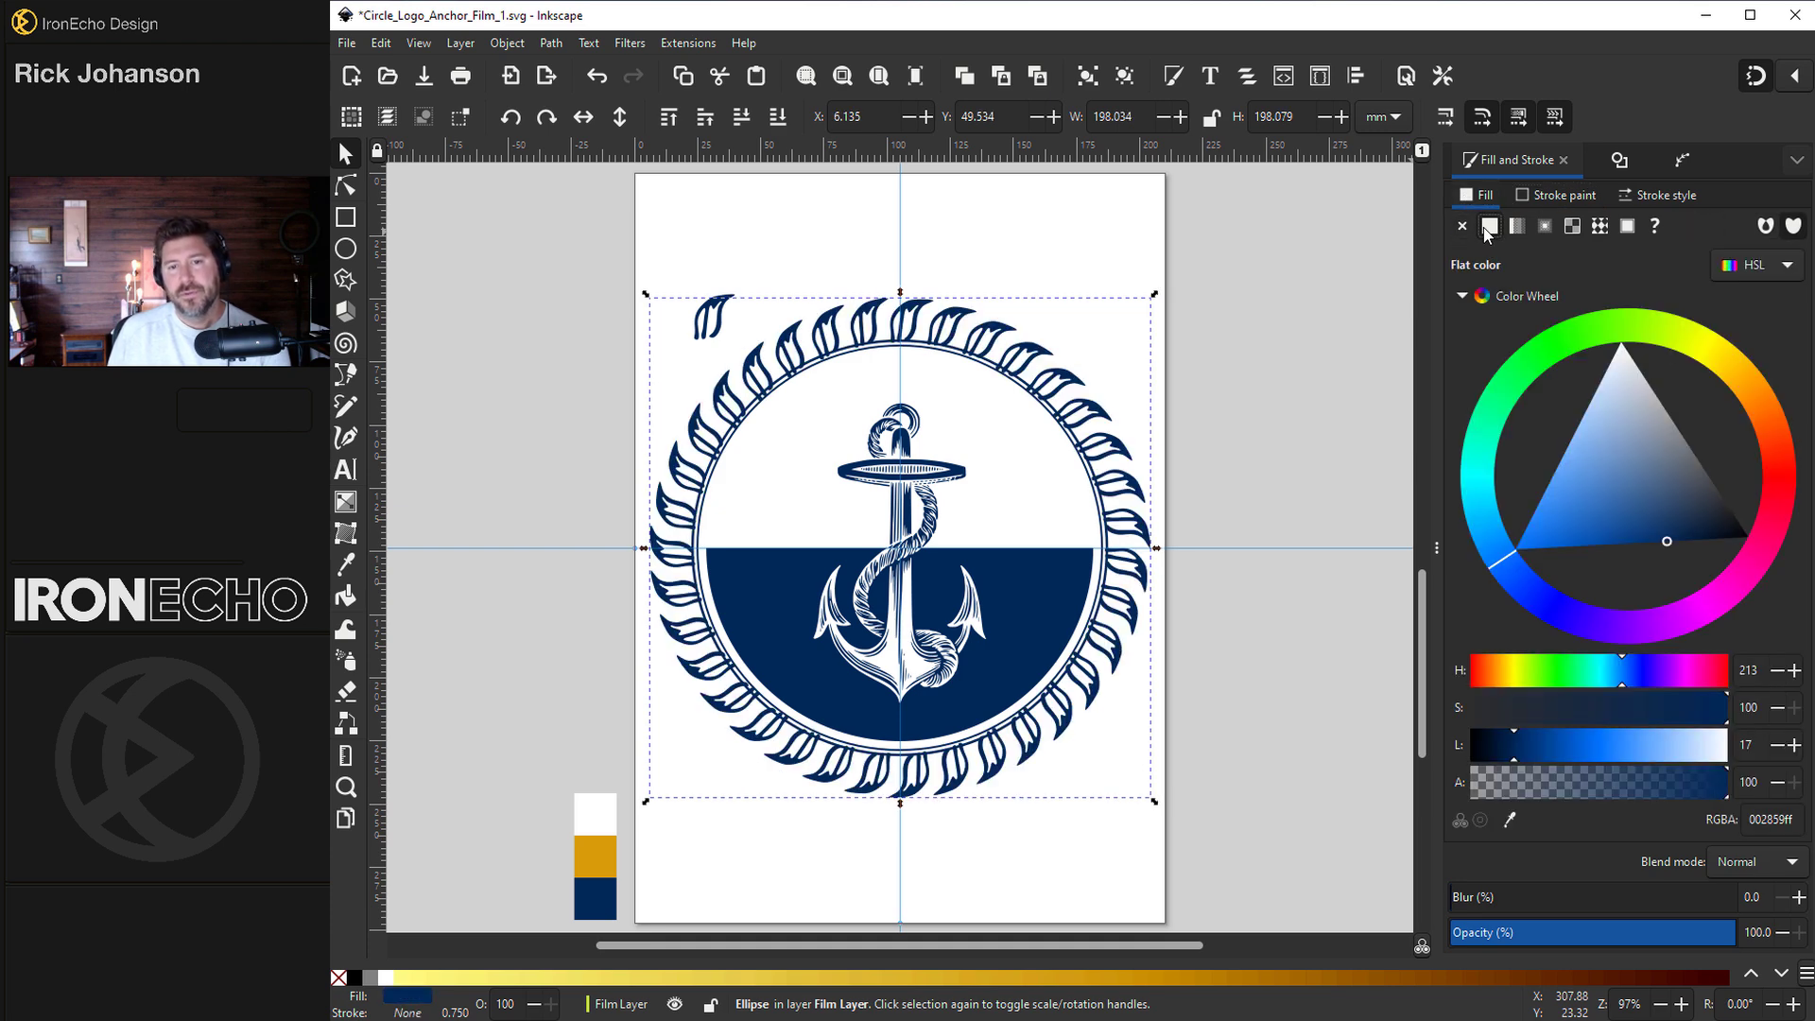
click(1684, 162)
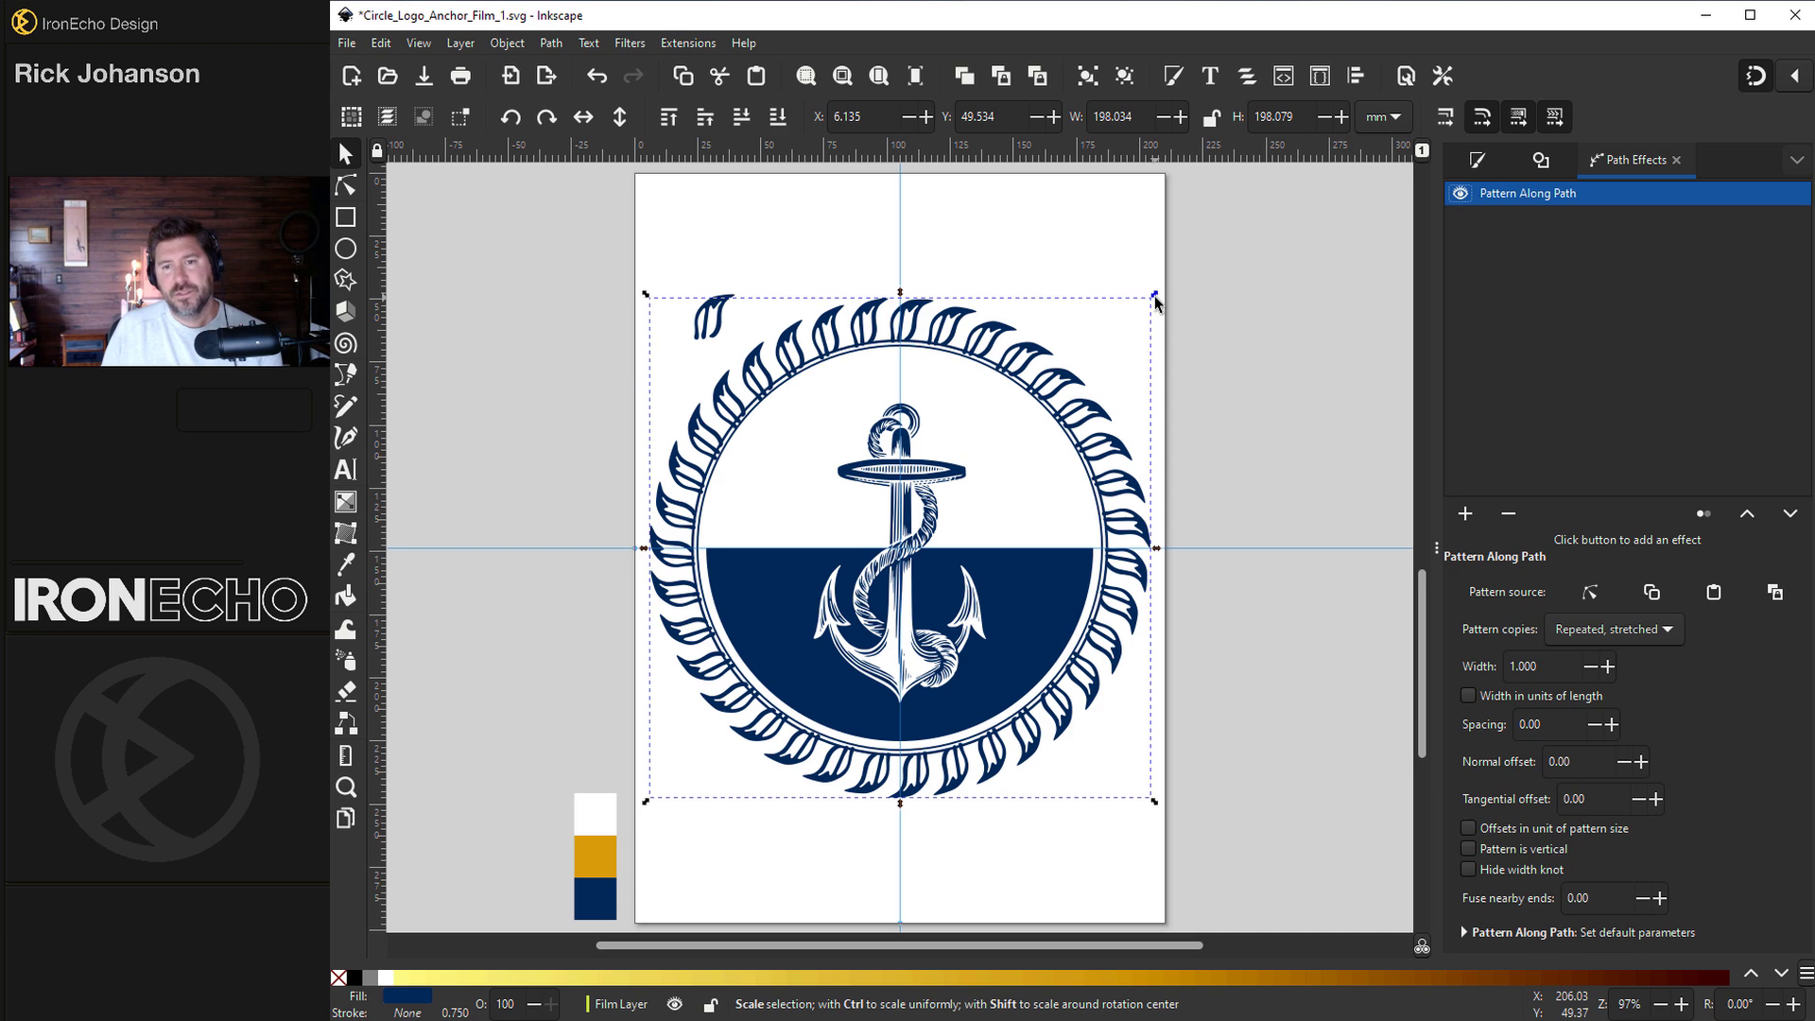
- Tighten the navy leaf wreath to -6 spacing and rescale it to about 197.9 mm
drag(1157, 296, 1159, 294)
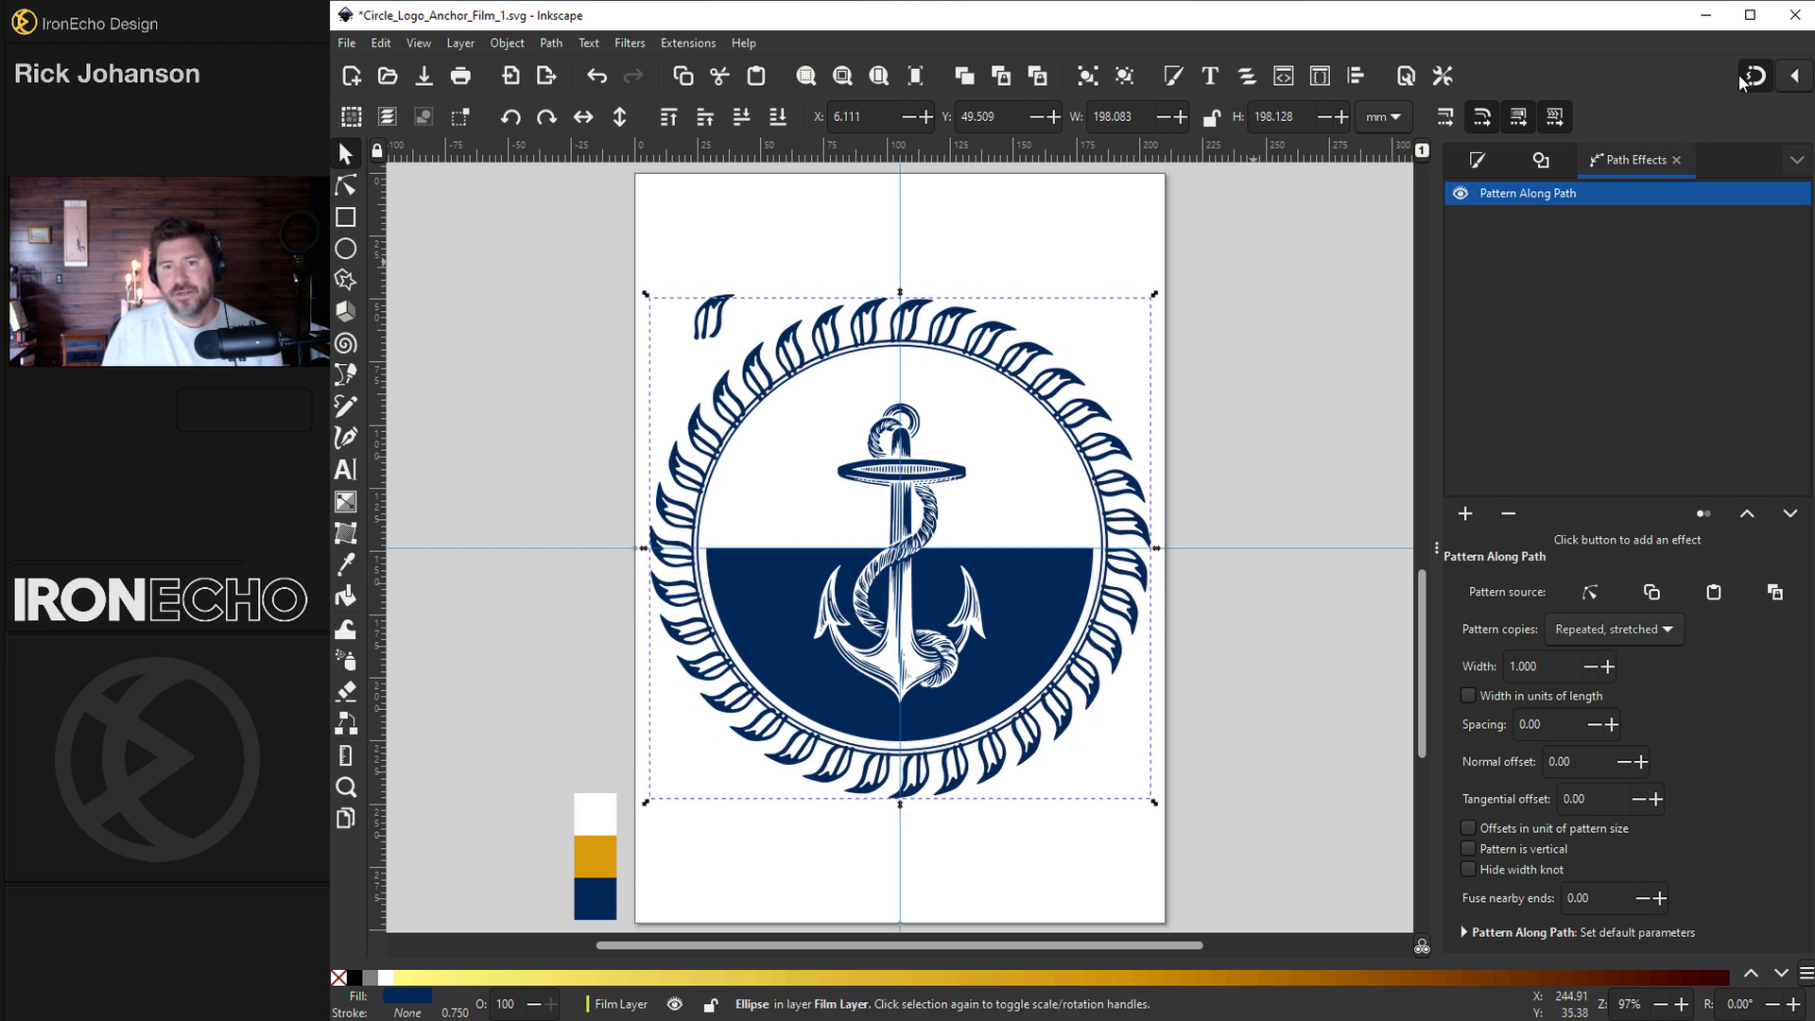
drag(1158, 289, 1164, 281)
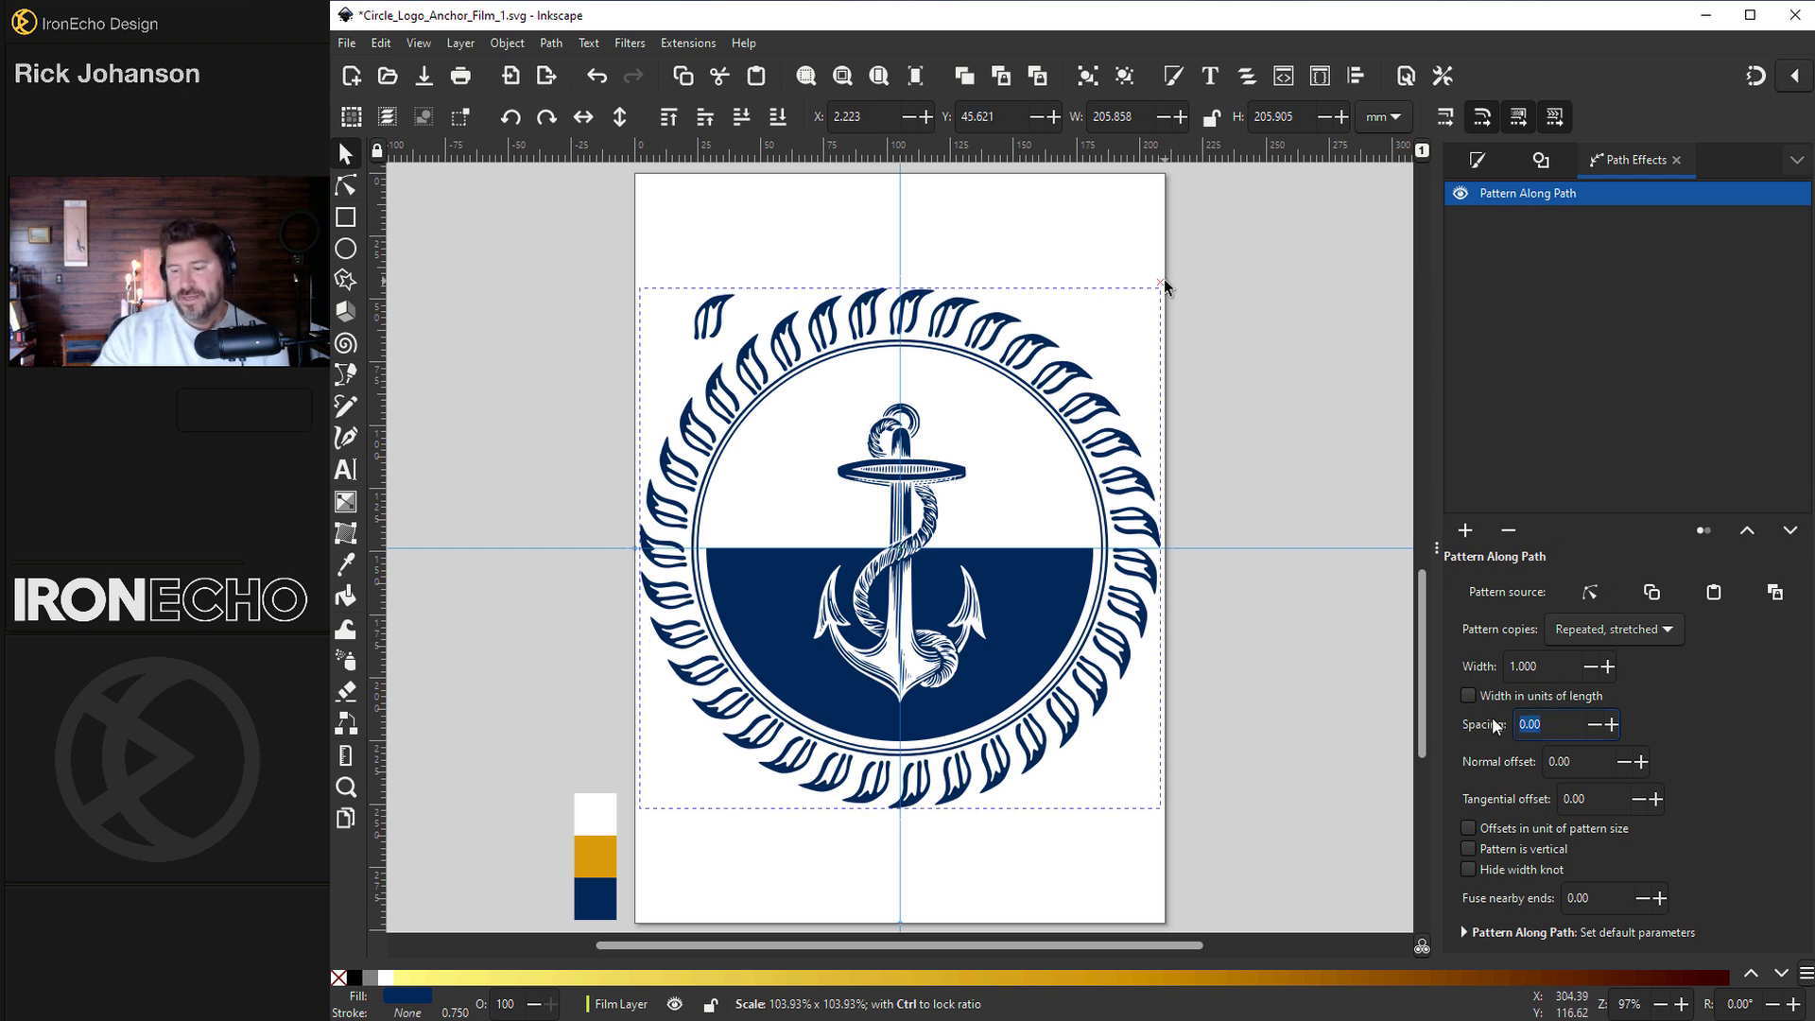
text(-4)
key(Return)
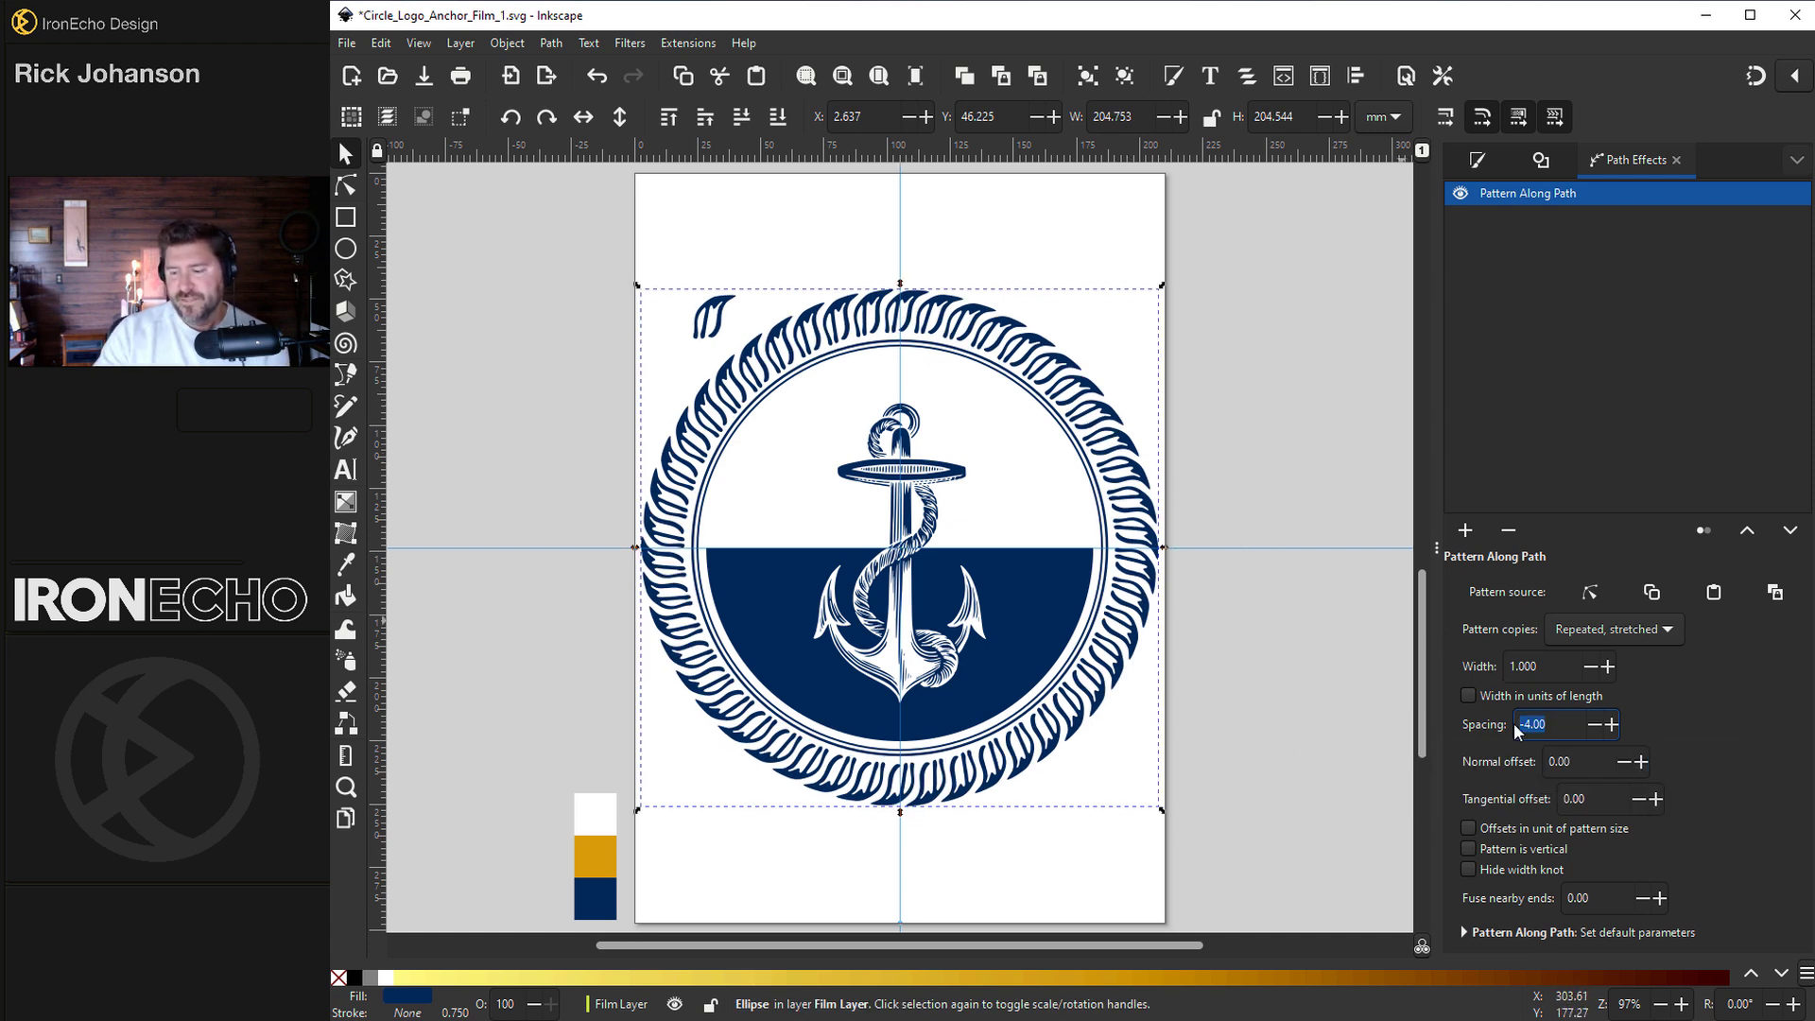
key(Return)
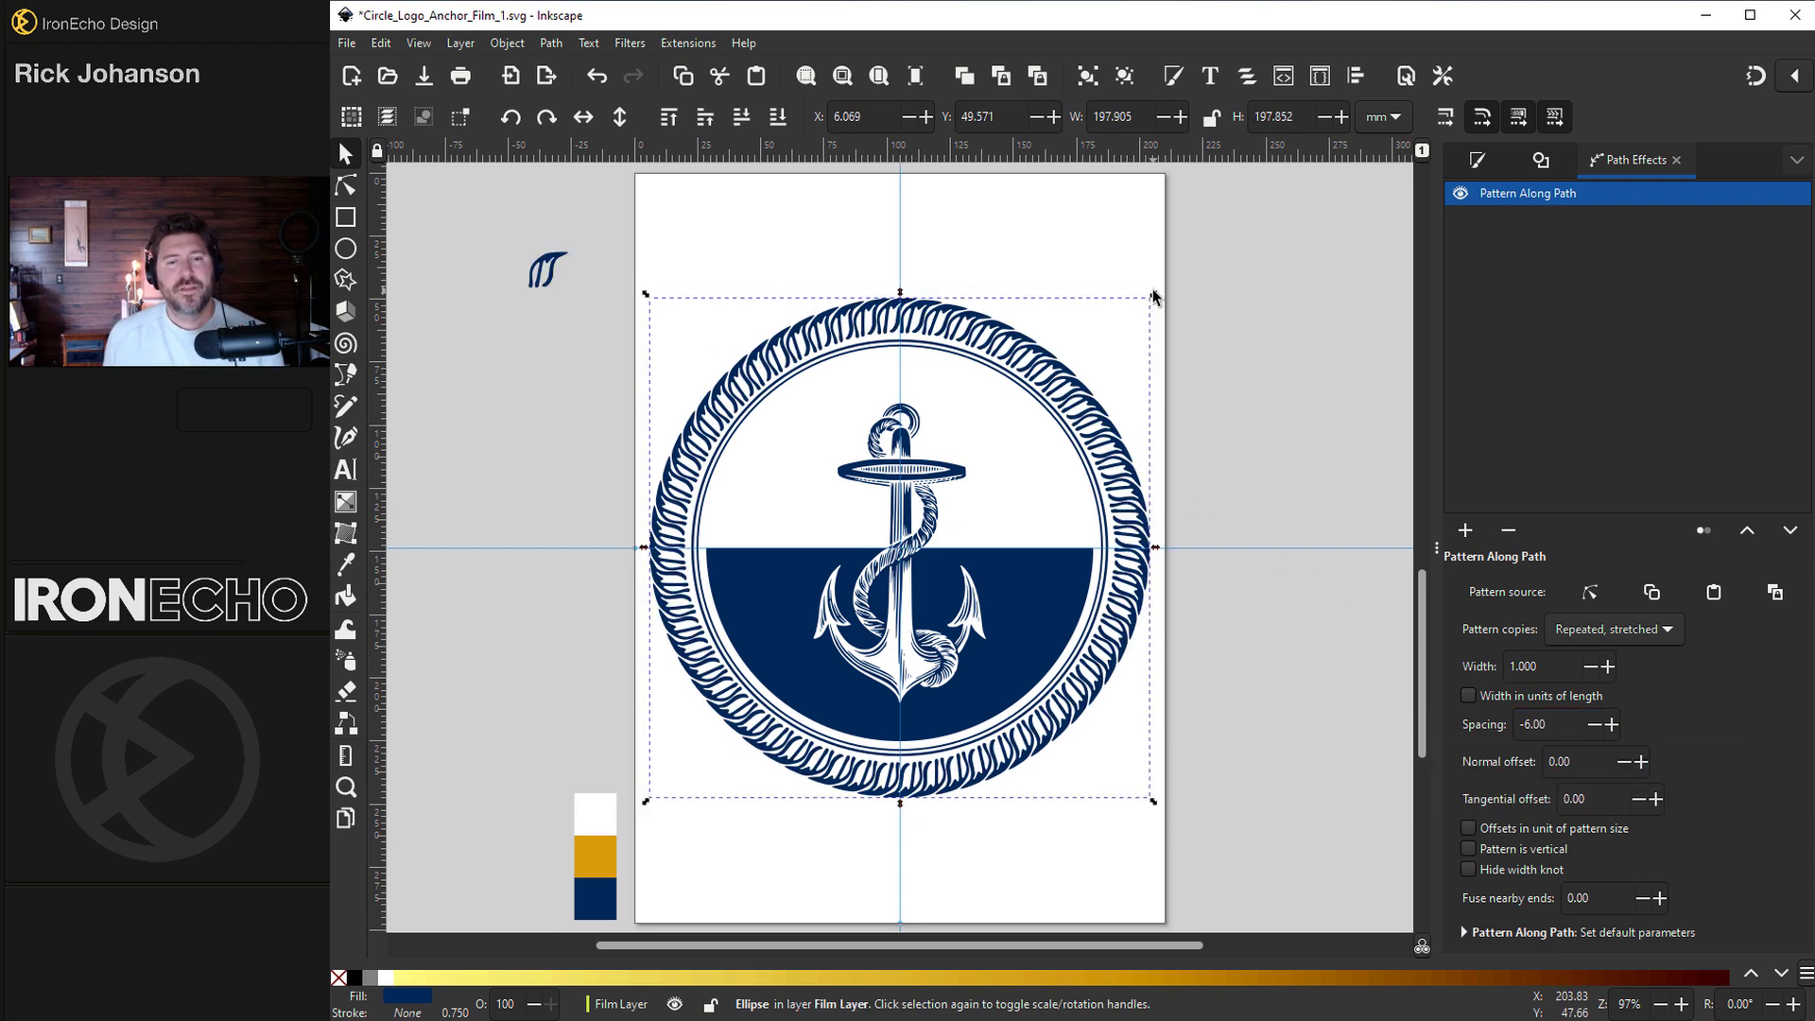
key(ctrl+z)
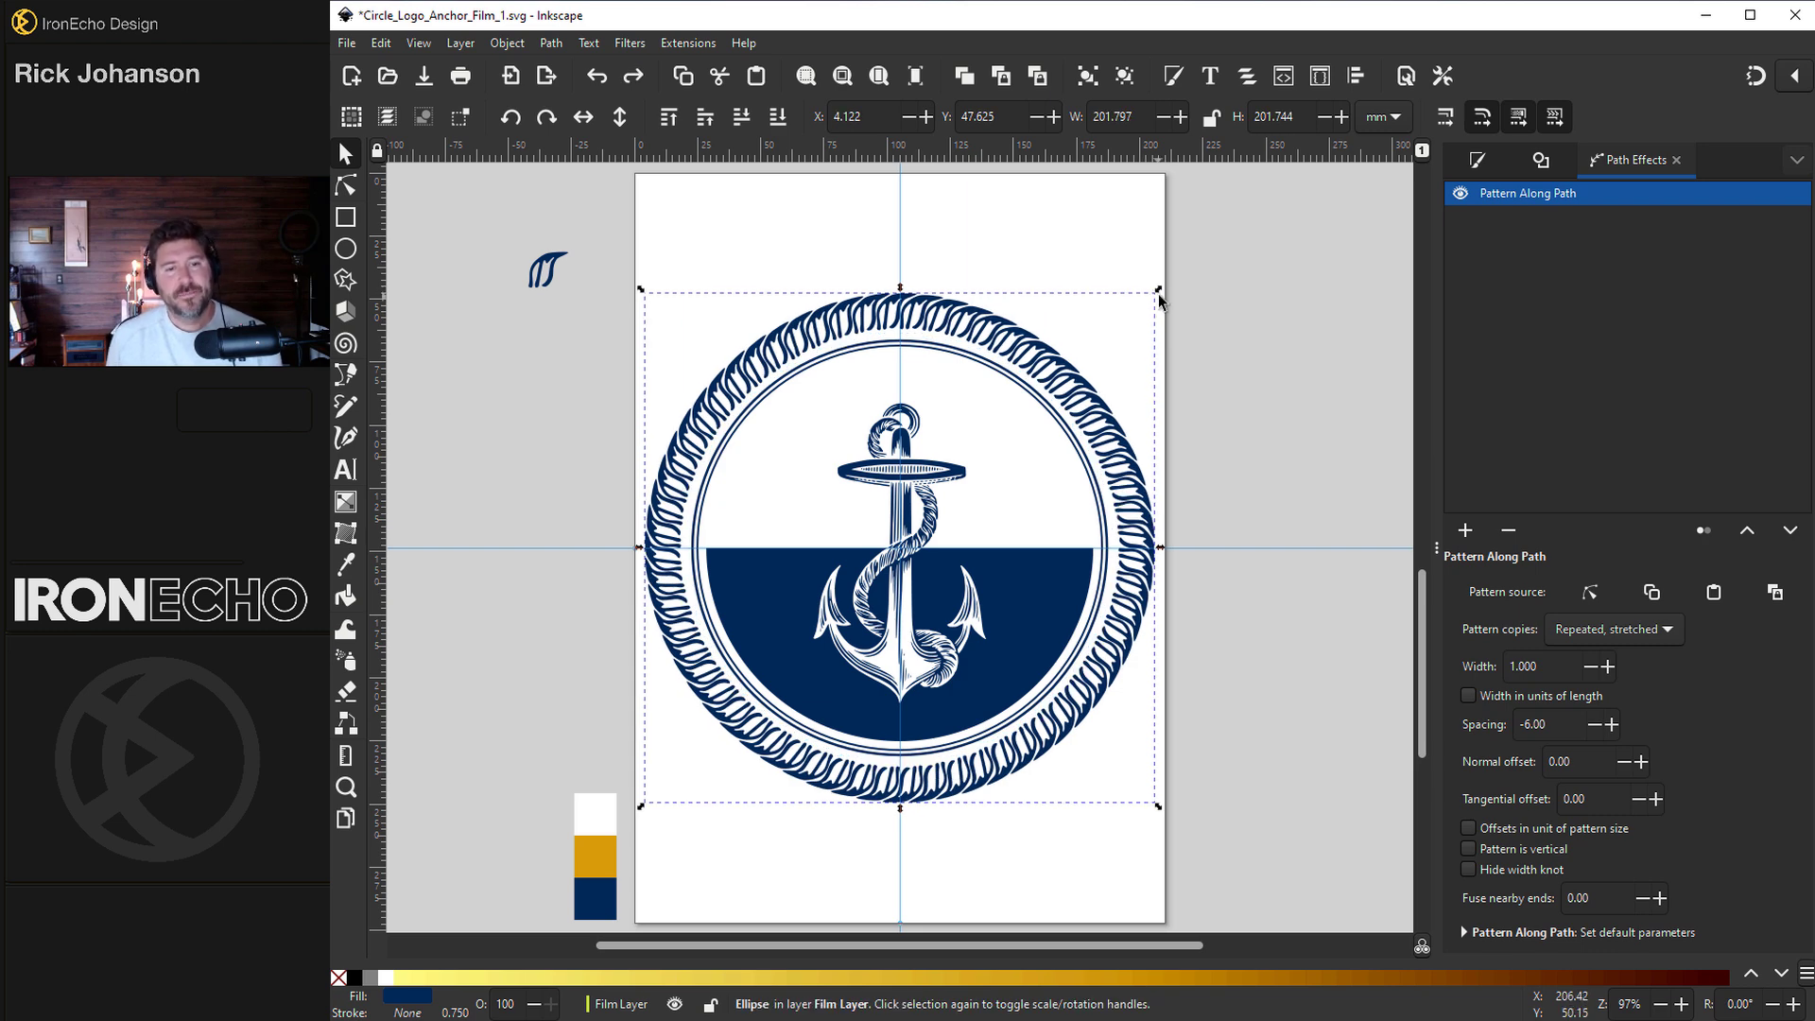
drag(1160, 295, 1156, 294)
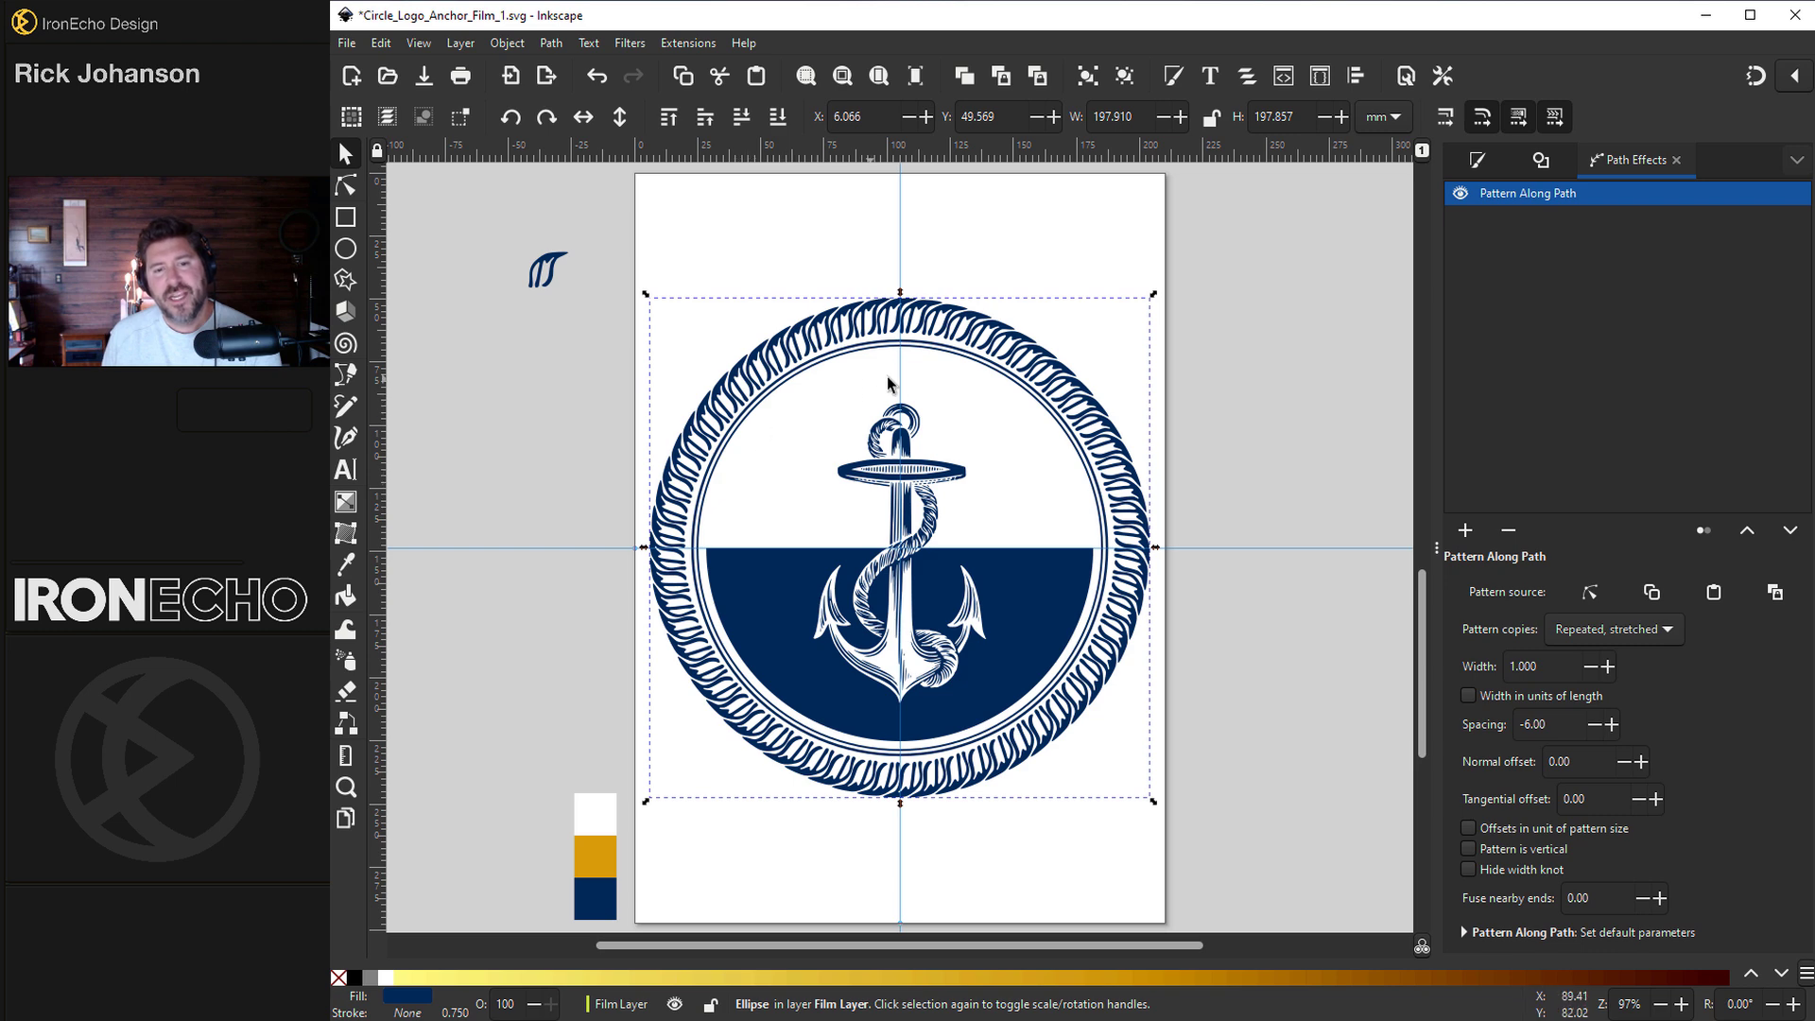
- Draw a green-outlined circle and centre it on the guide crossing at about 117 mm wide
click(345, 248)
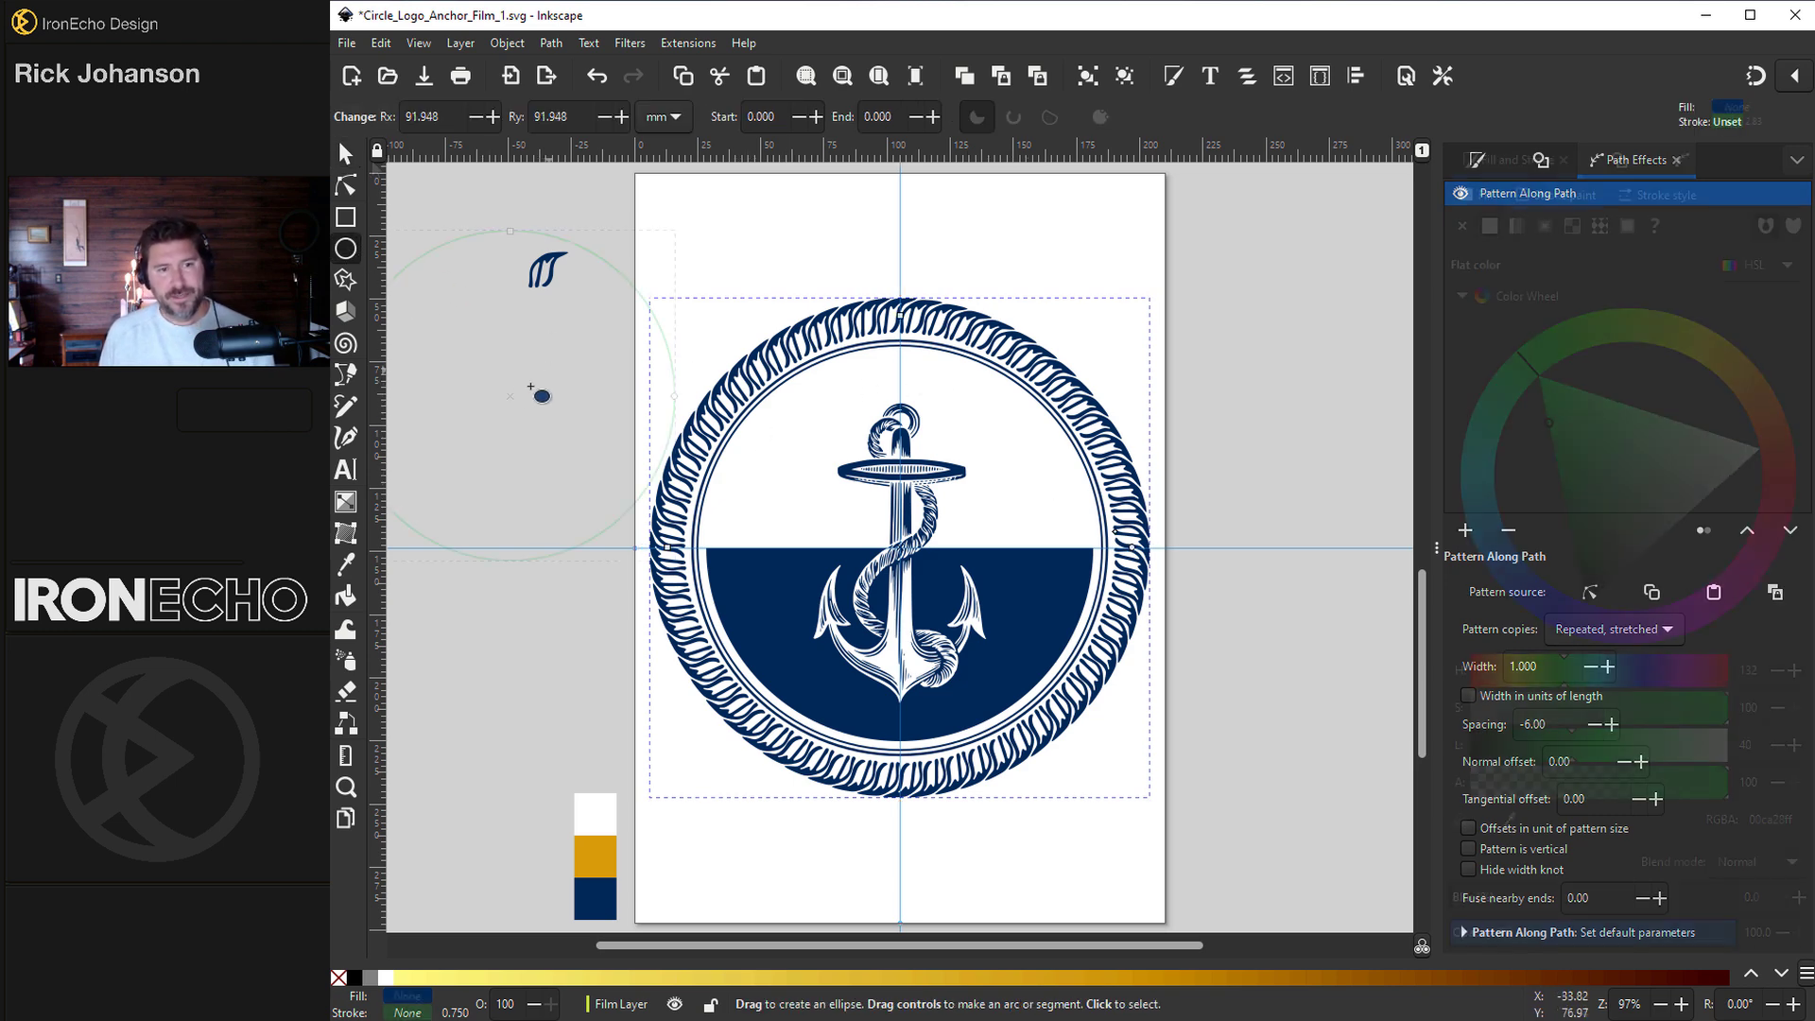
mouse_move(526, 393)
mouse_down()
mouse_move(642, 295)
mouse_move(813, 218)
mouse_move(1027, 456)
mouse_up()
key(s)
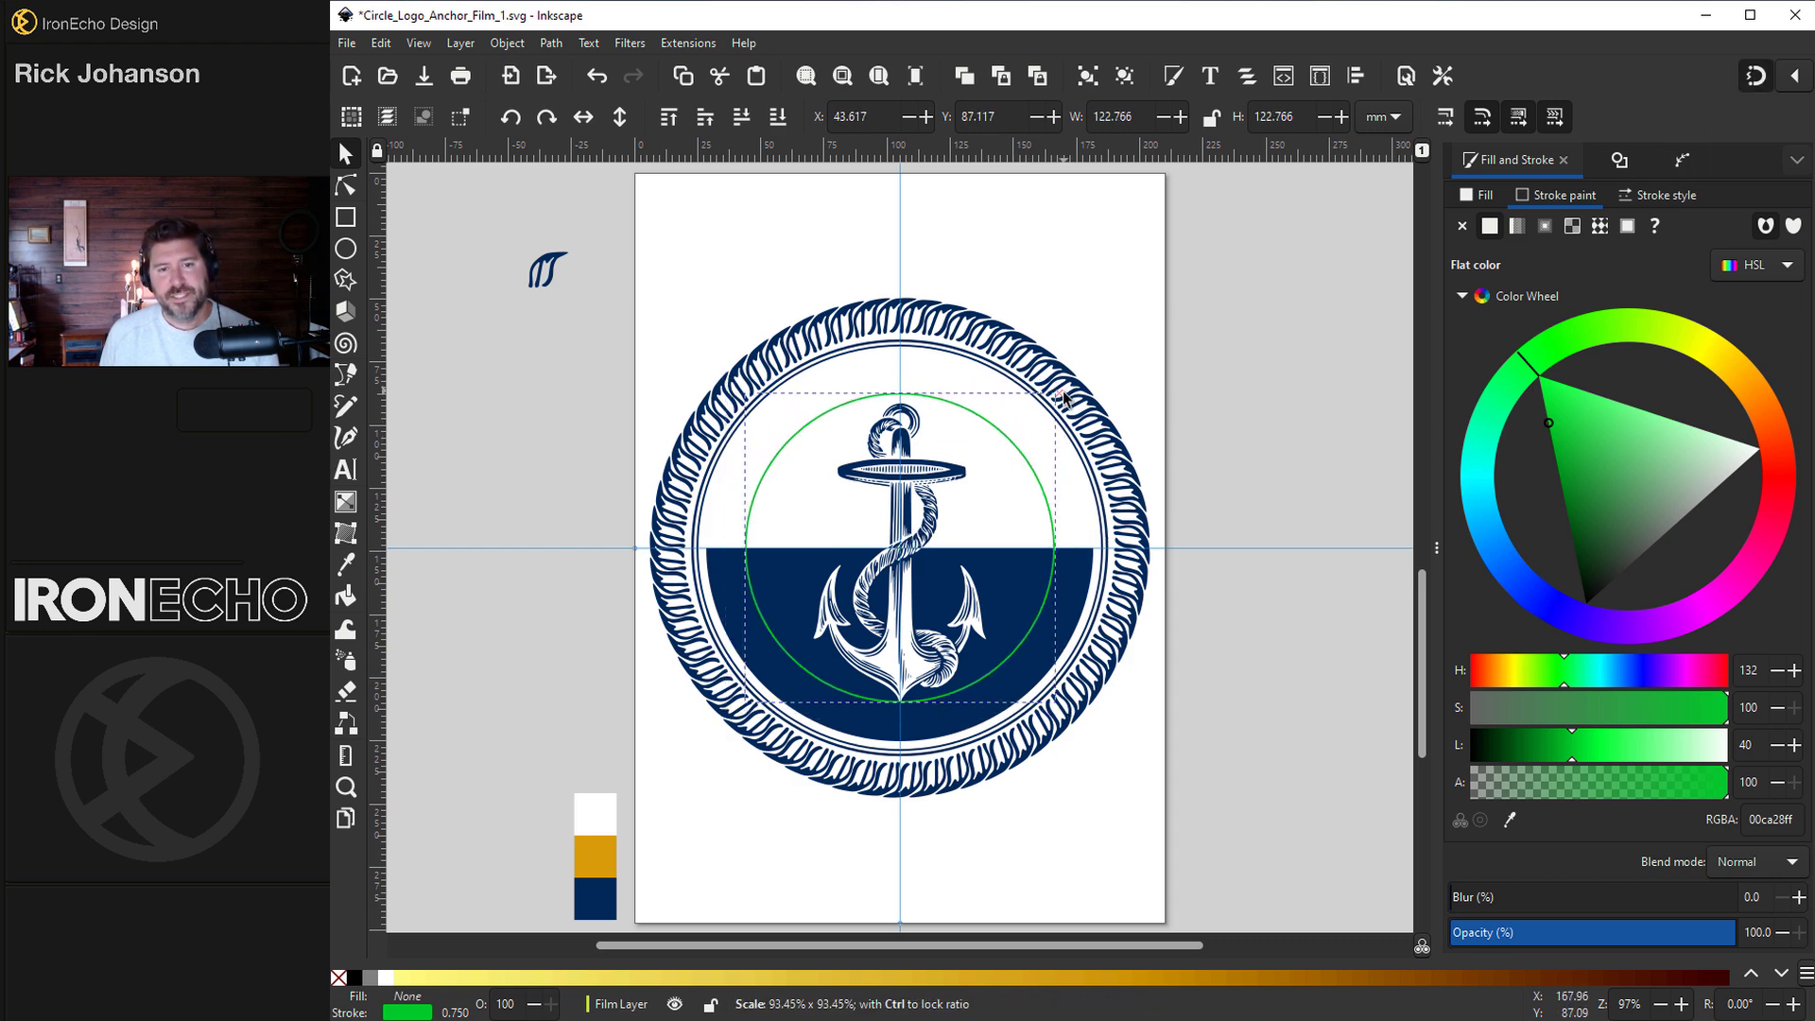
drag(1068, 386, 1062, 400)
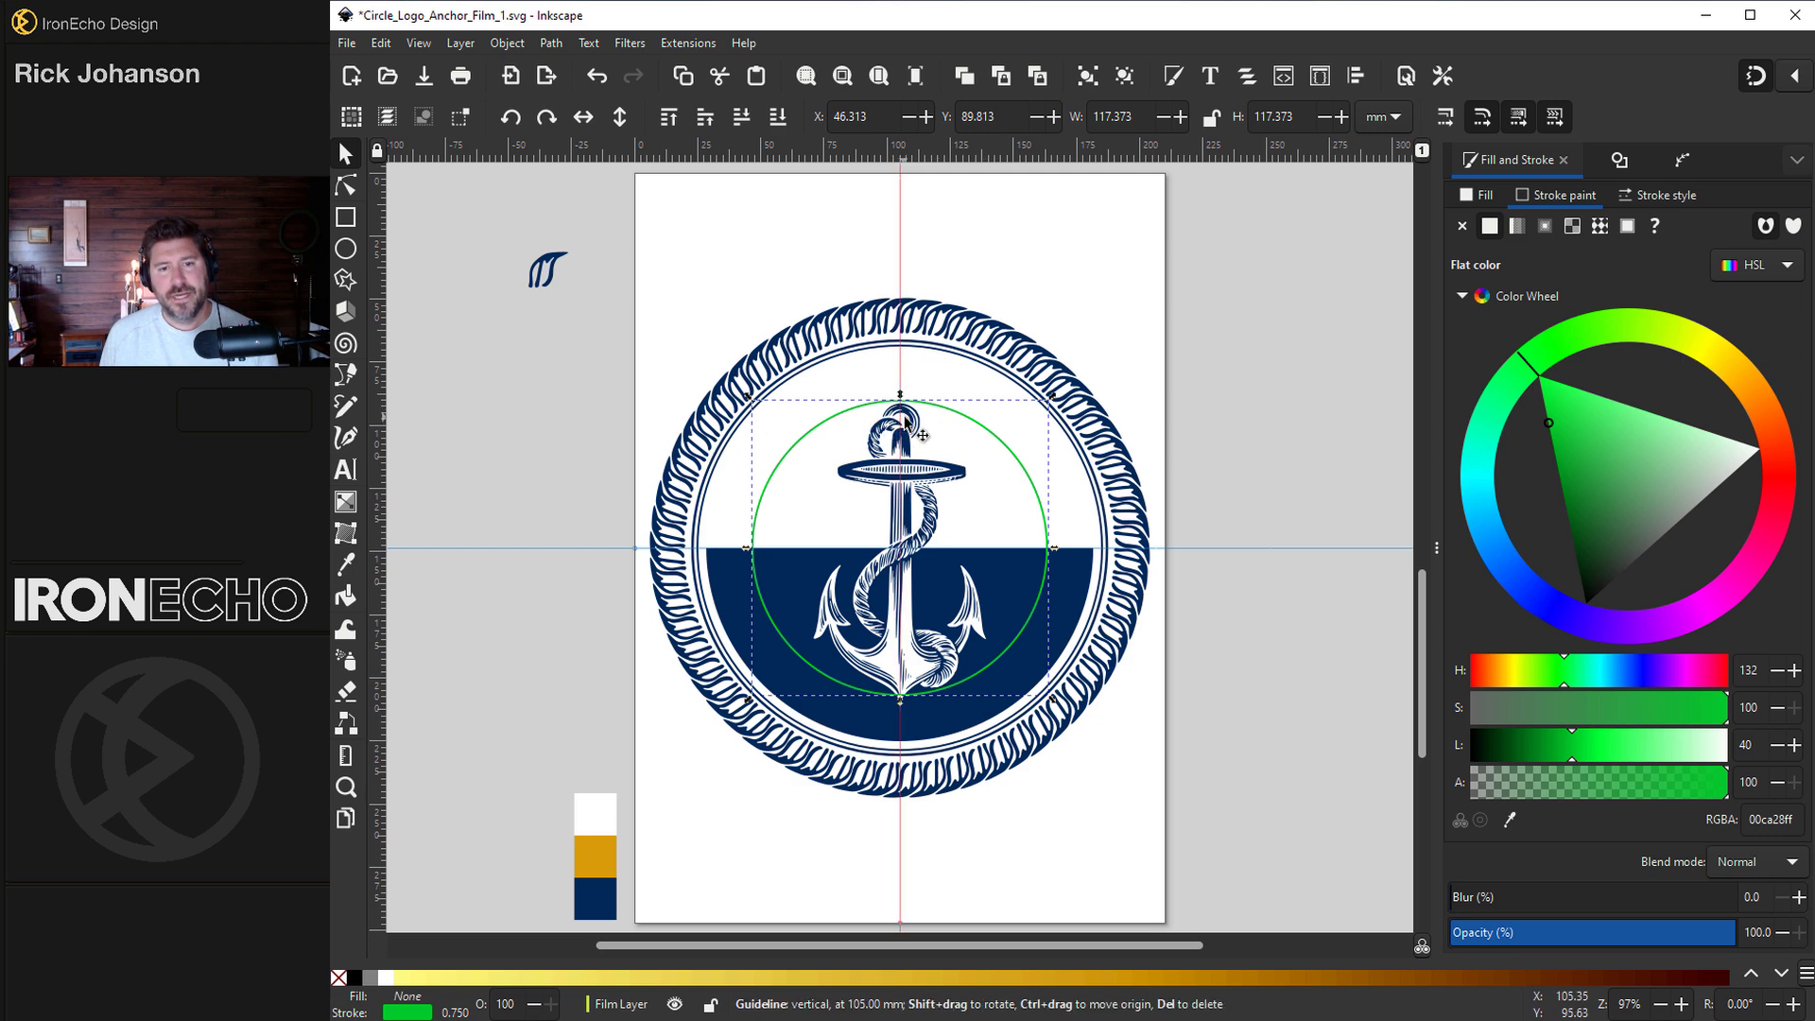
- Type WELLFLEET at the top of the page and set it in Bebas Neue
click(346, 470)
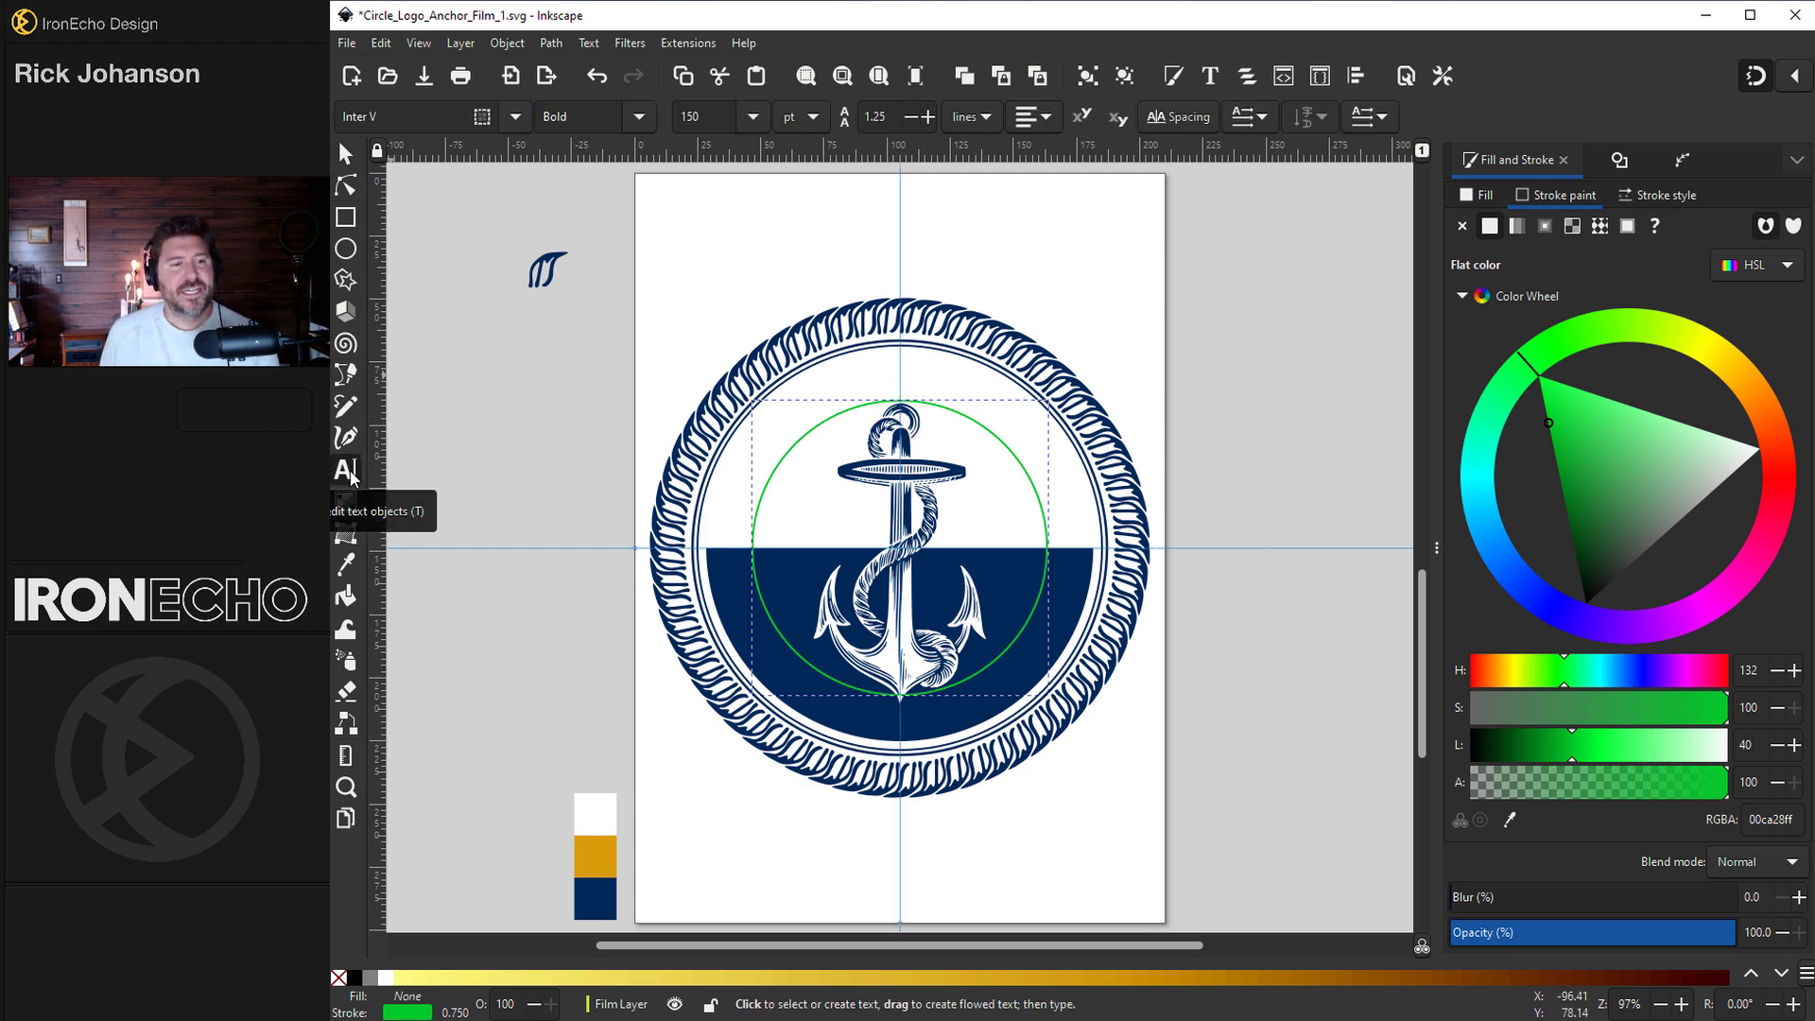
click(691, 275)
text(WELLFLEET)
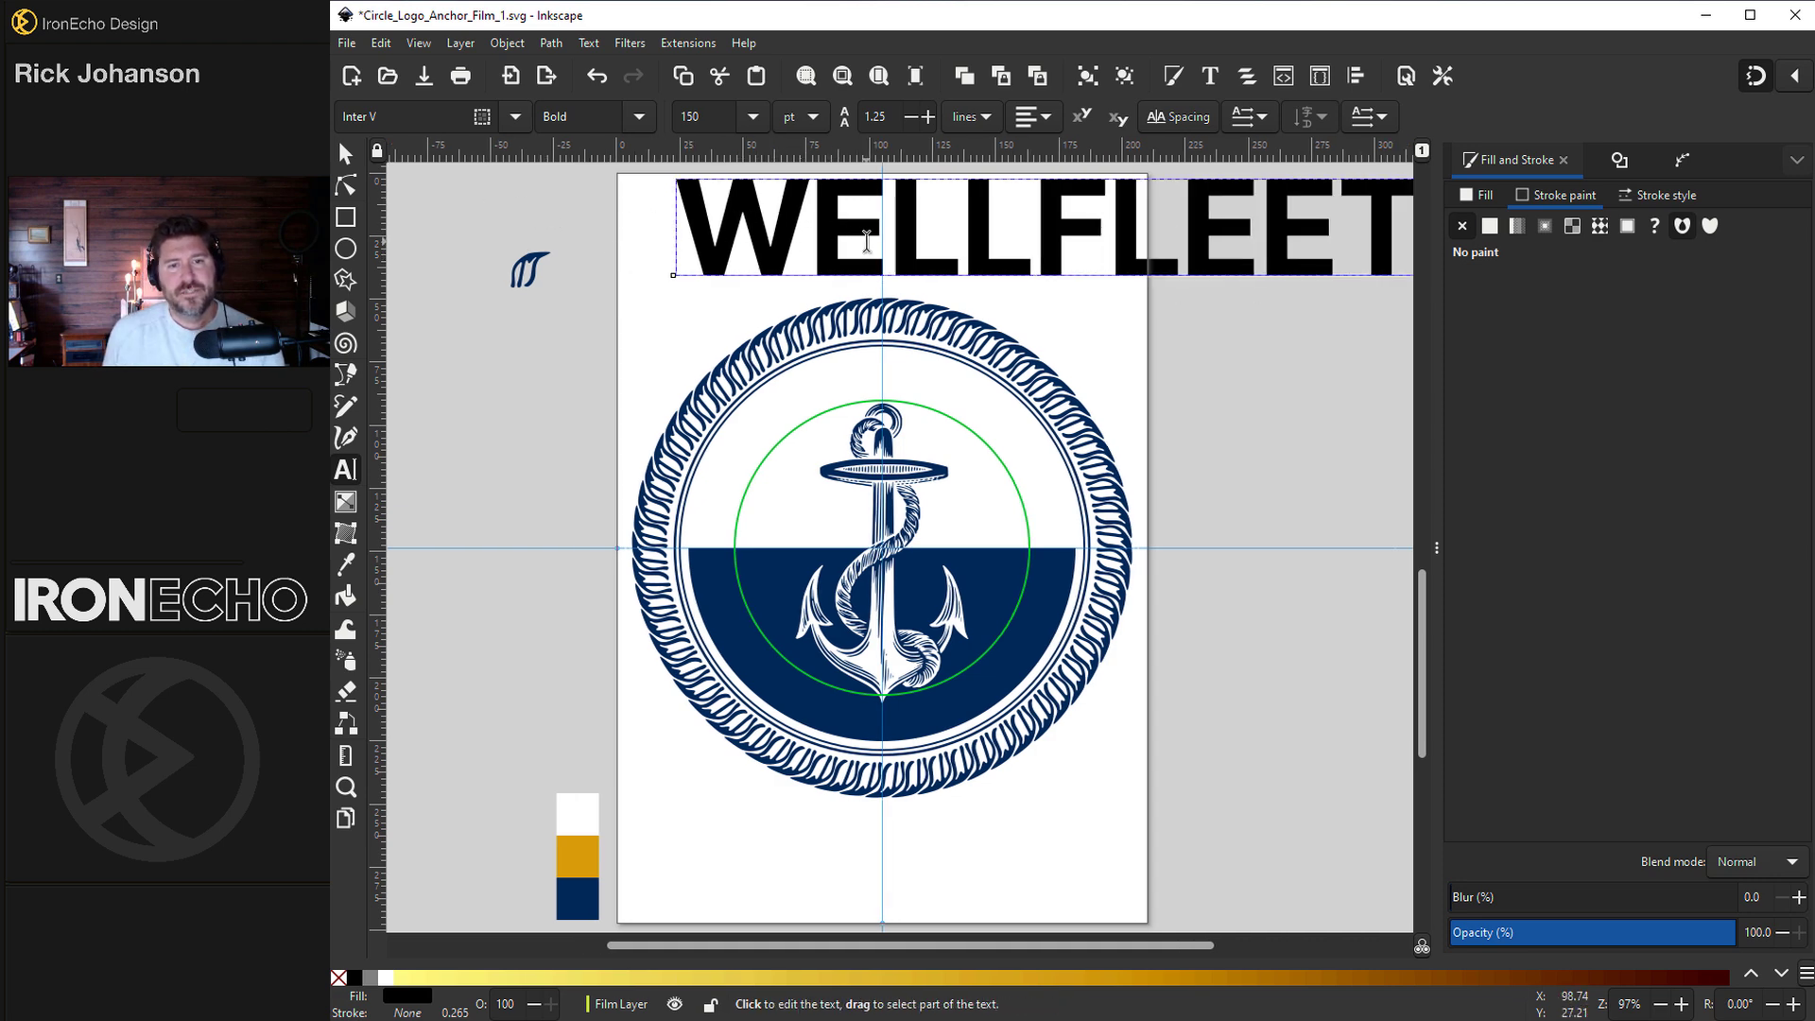
key(ctrl+a)
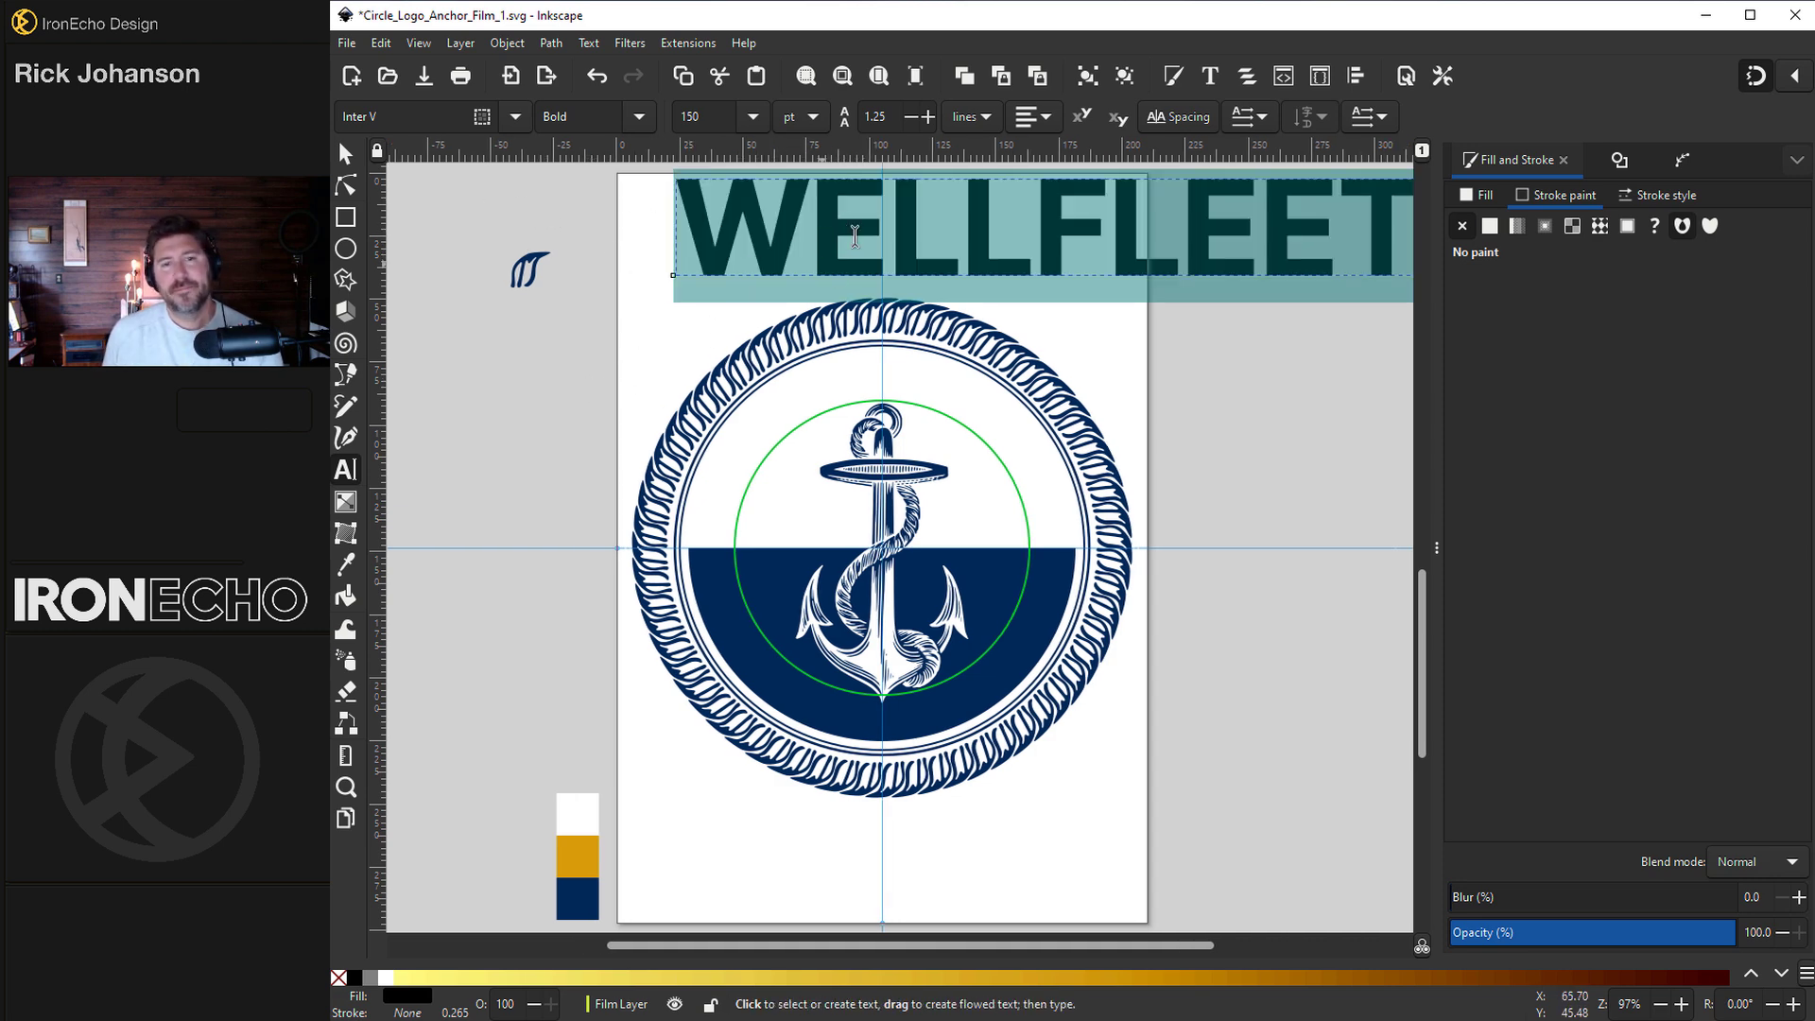
triple_click(422, 117)
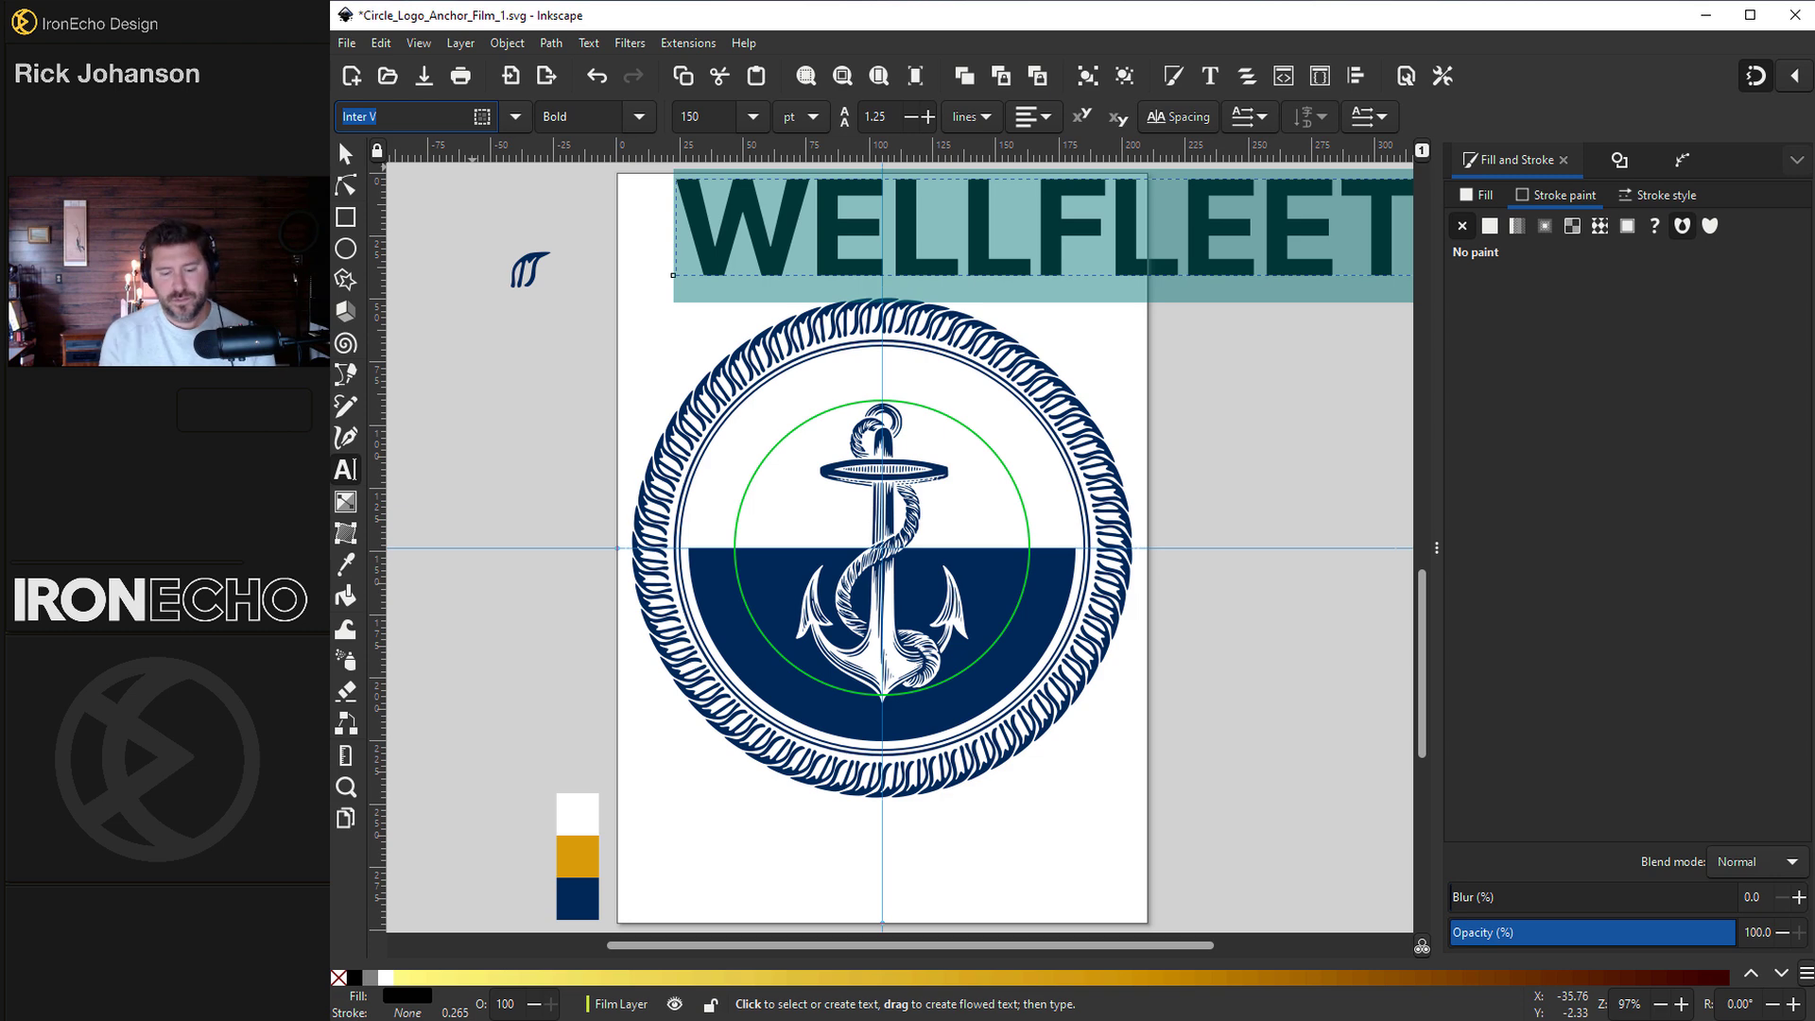
text(Beb)
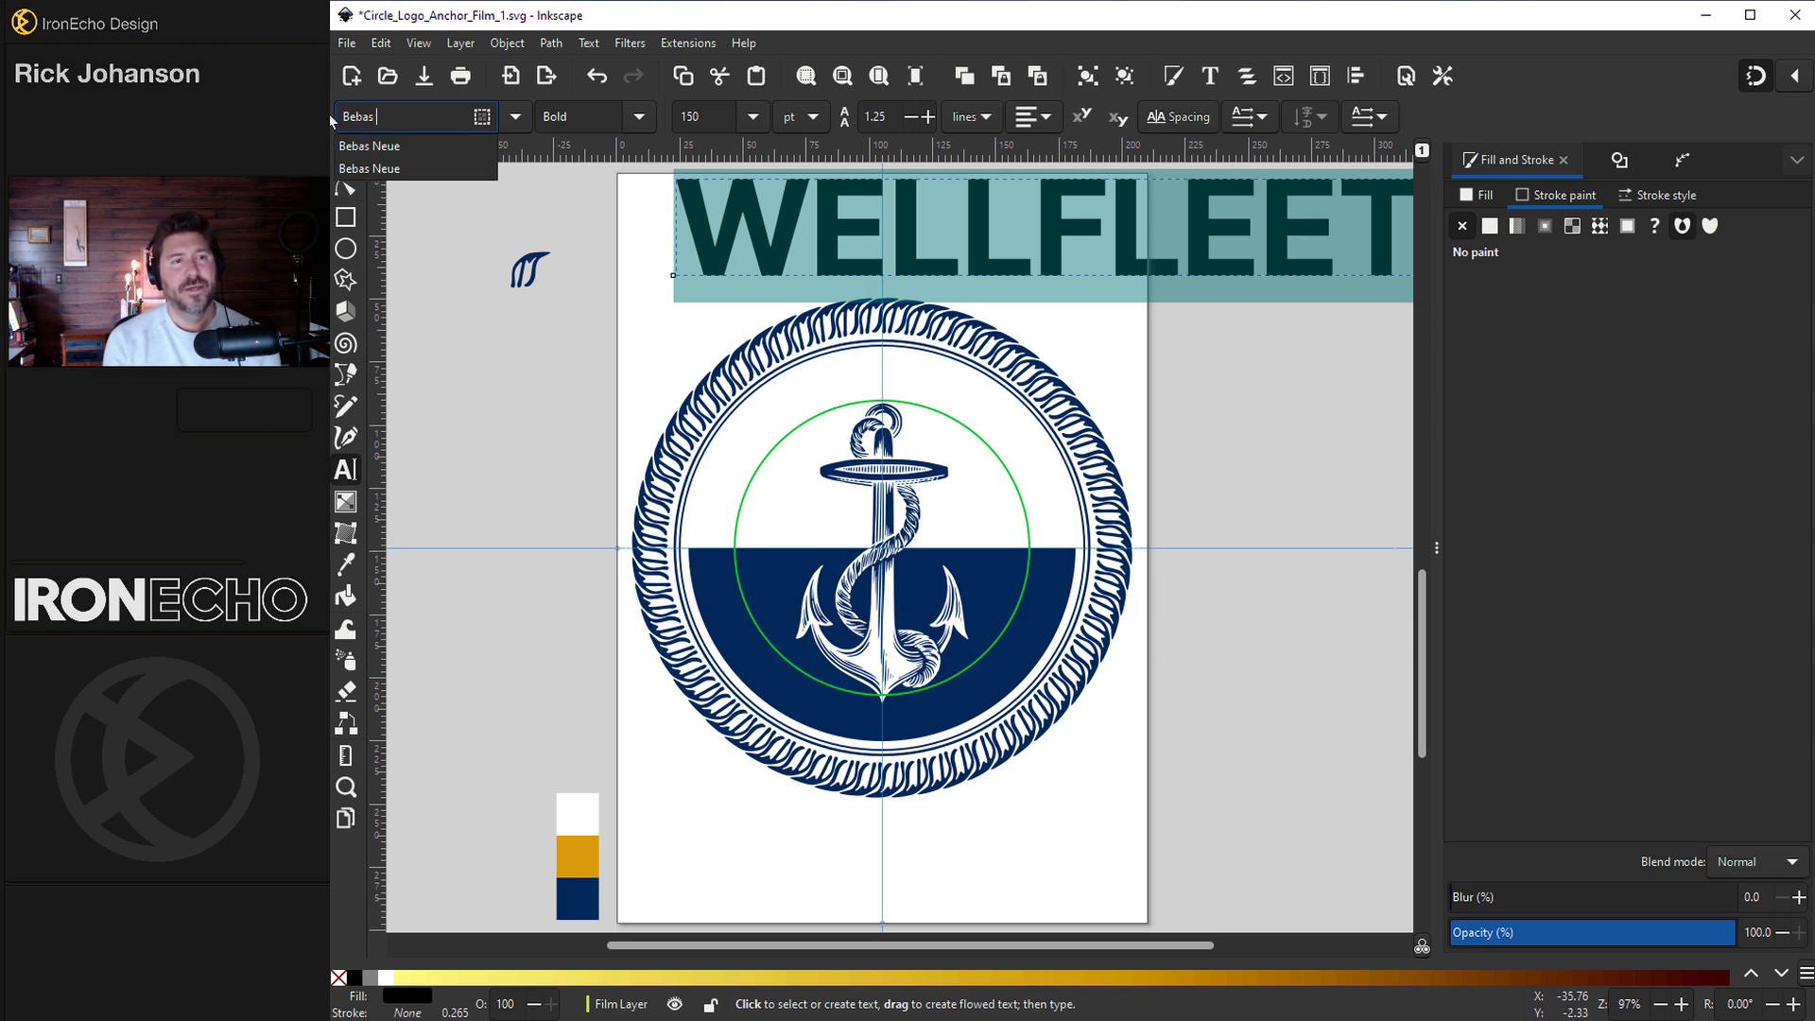
text(as)
key(Return)
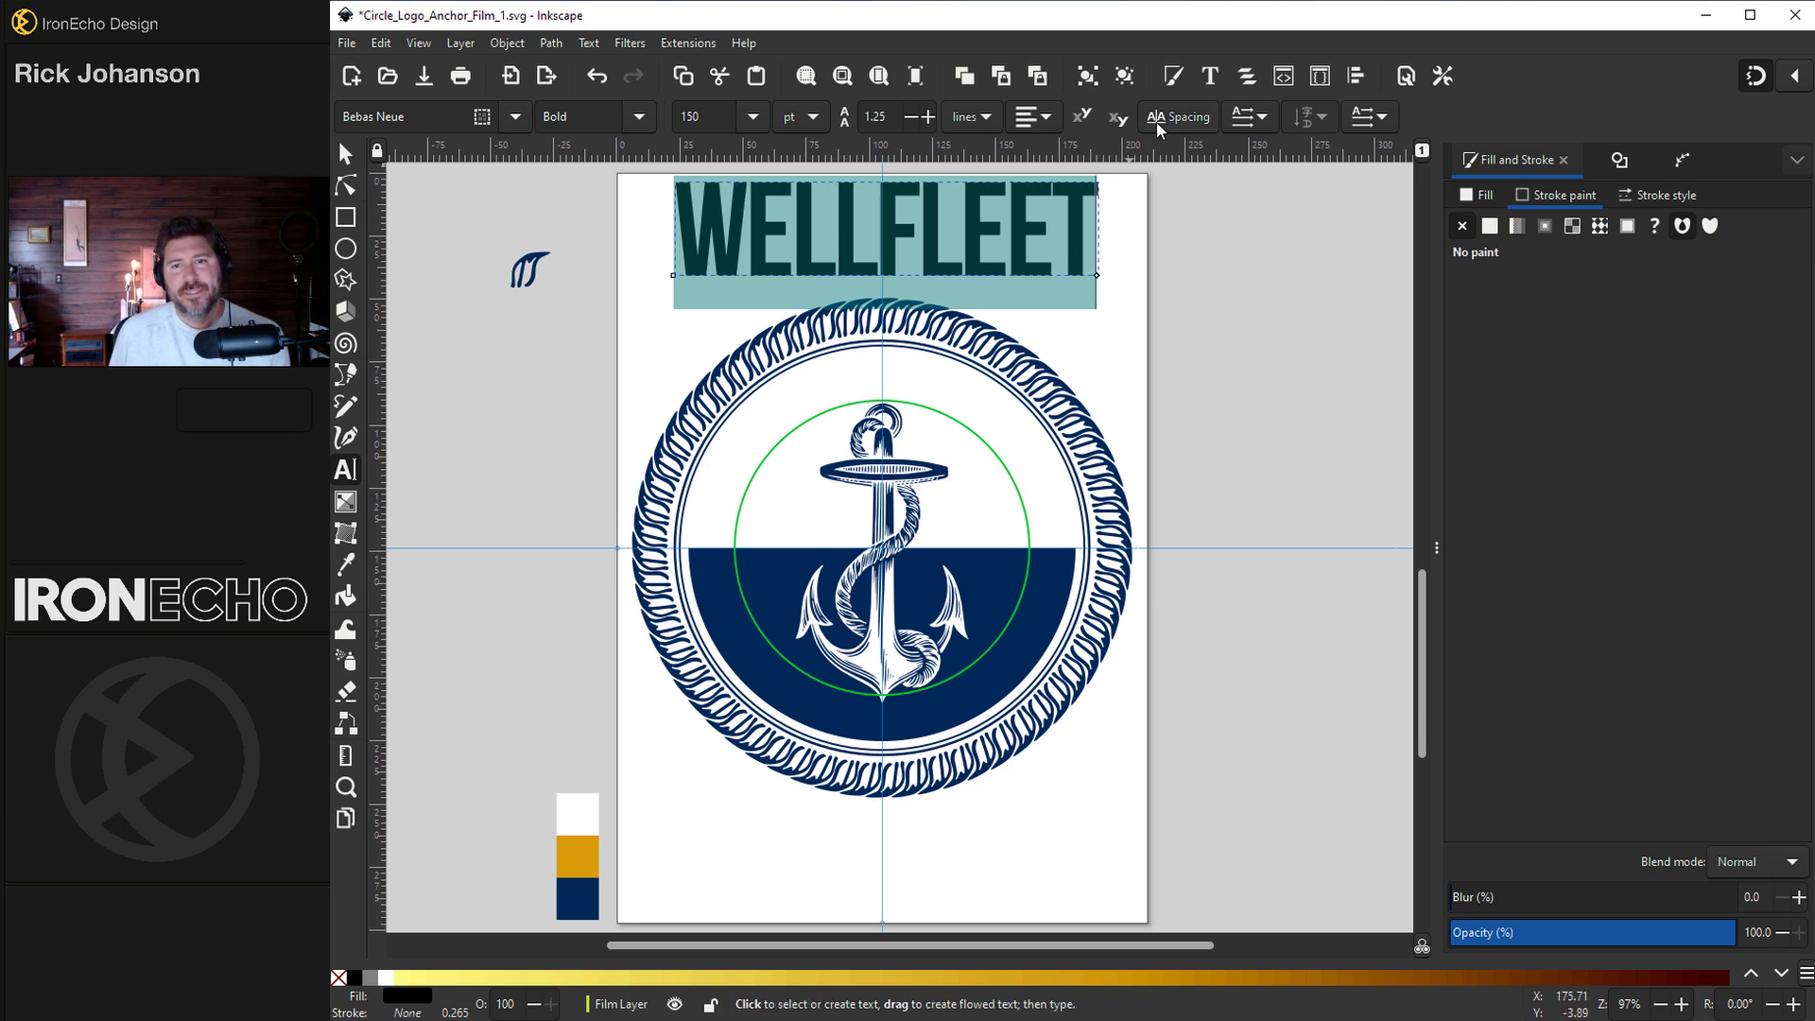
- Give WELLFLEET letter spacing 25, move it over the badge, and size it 100 pt
click(1187, 117)
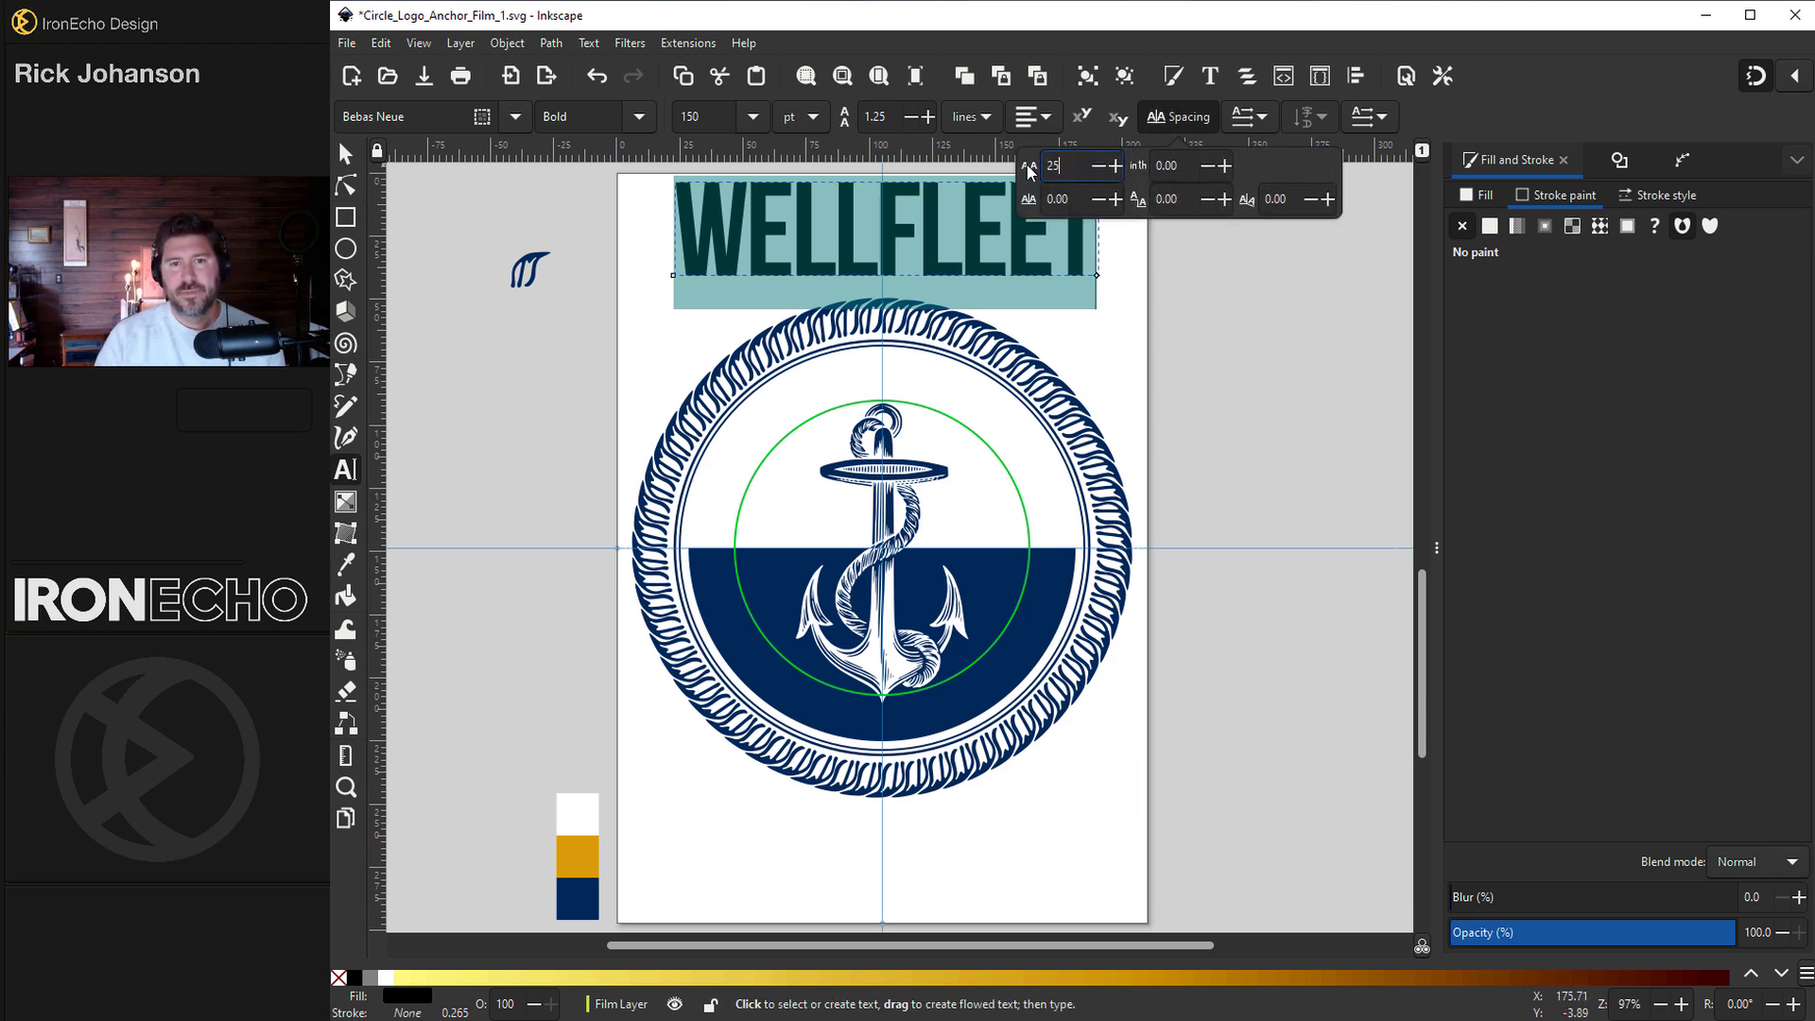
text(25)
key(Return)
key(F1)
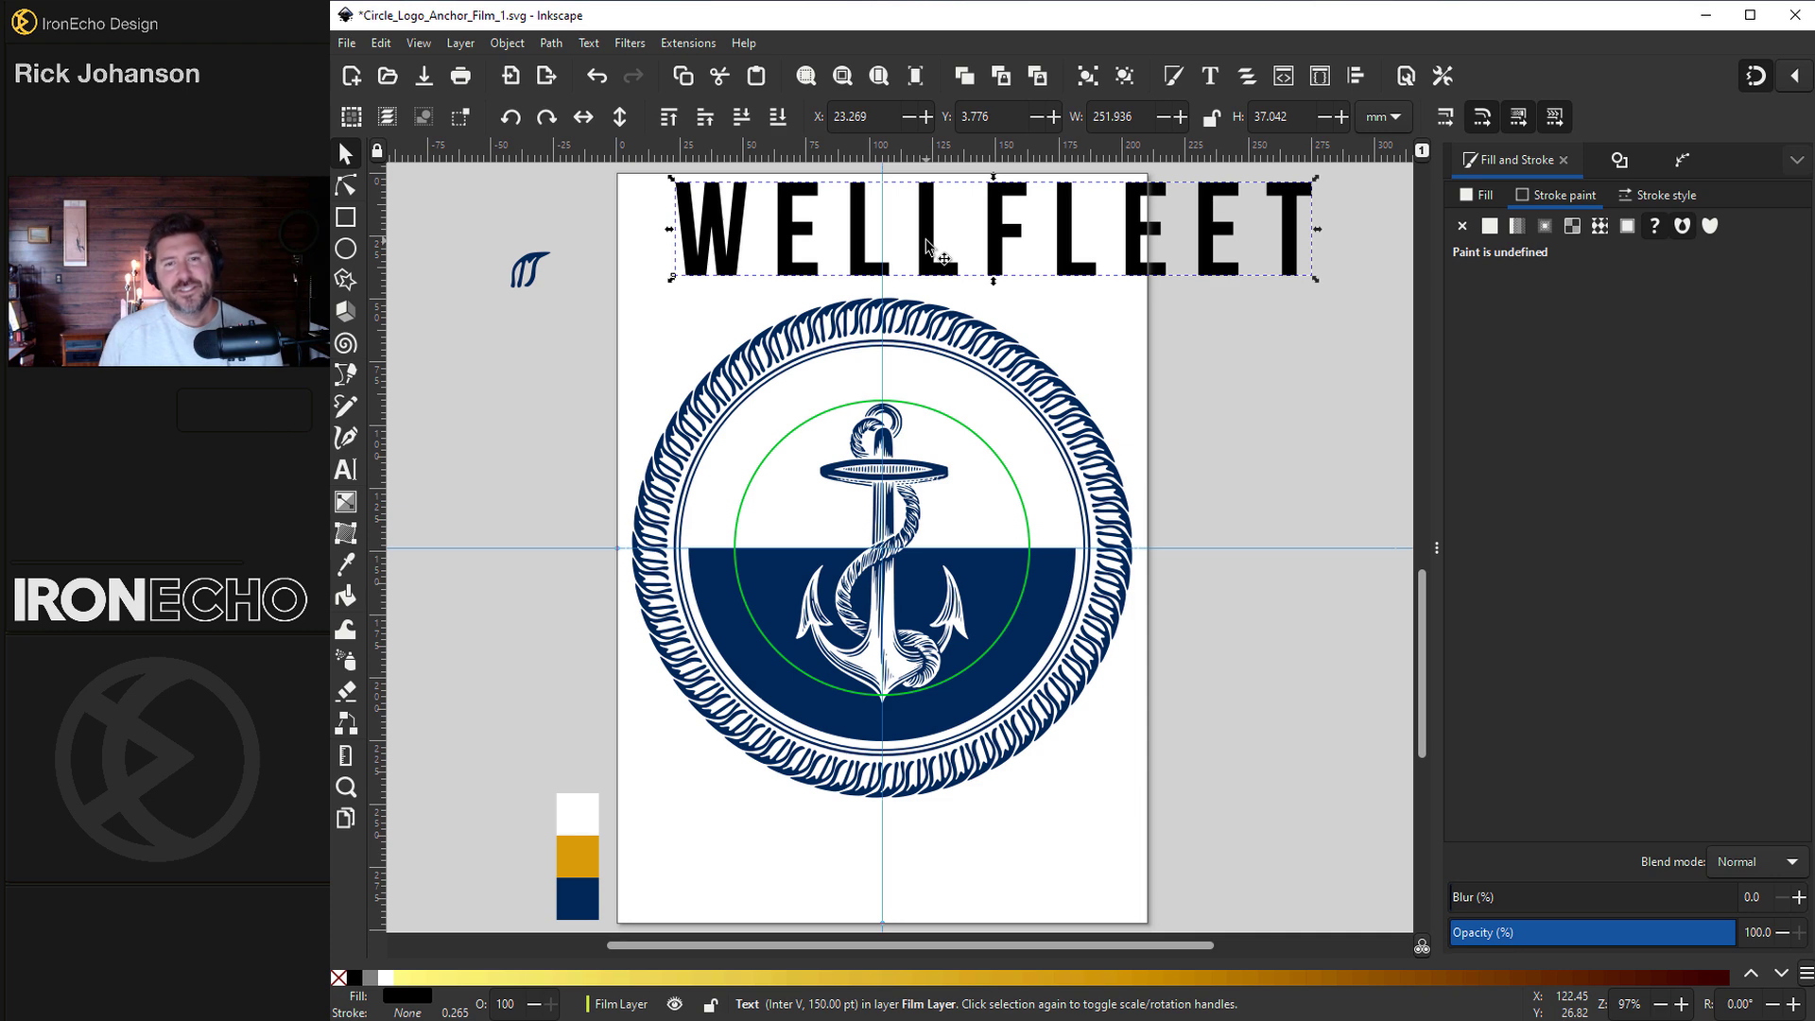
drag(927, 245, 839, 256)
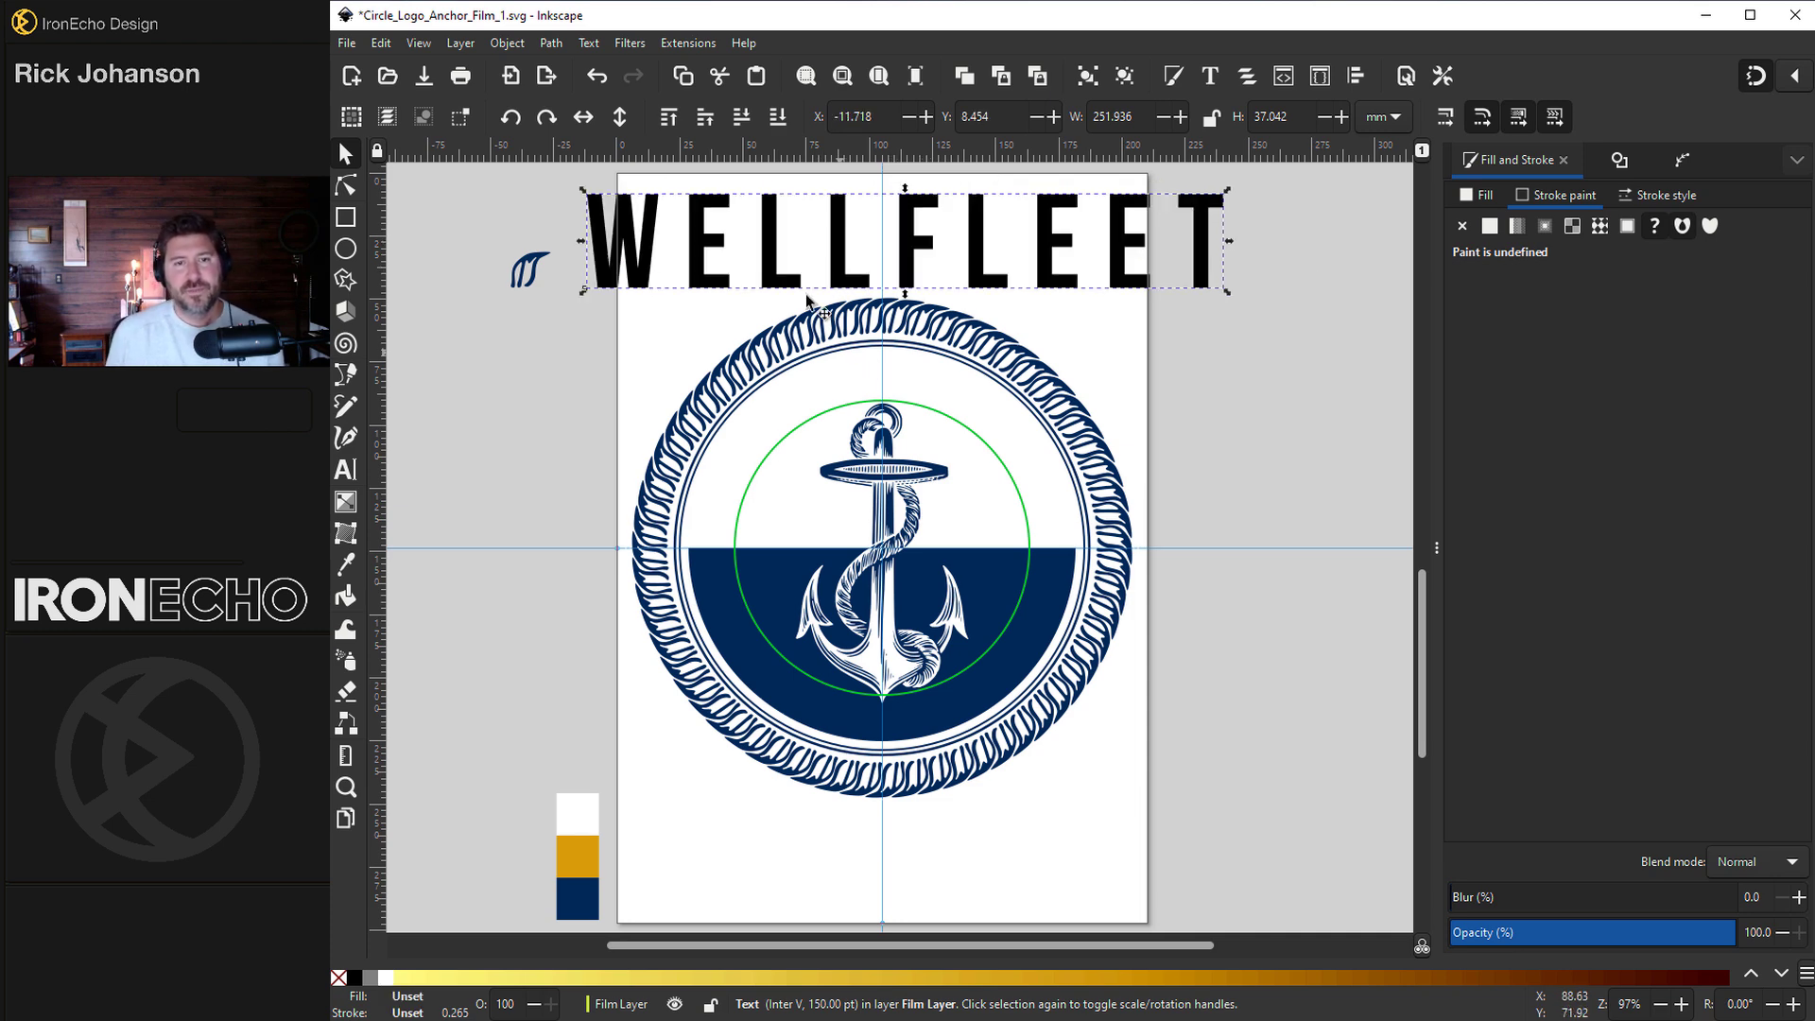
double_click(839, 251)
text(100)
key(Return)
key(F1)
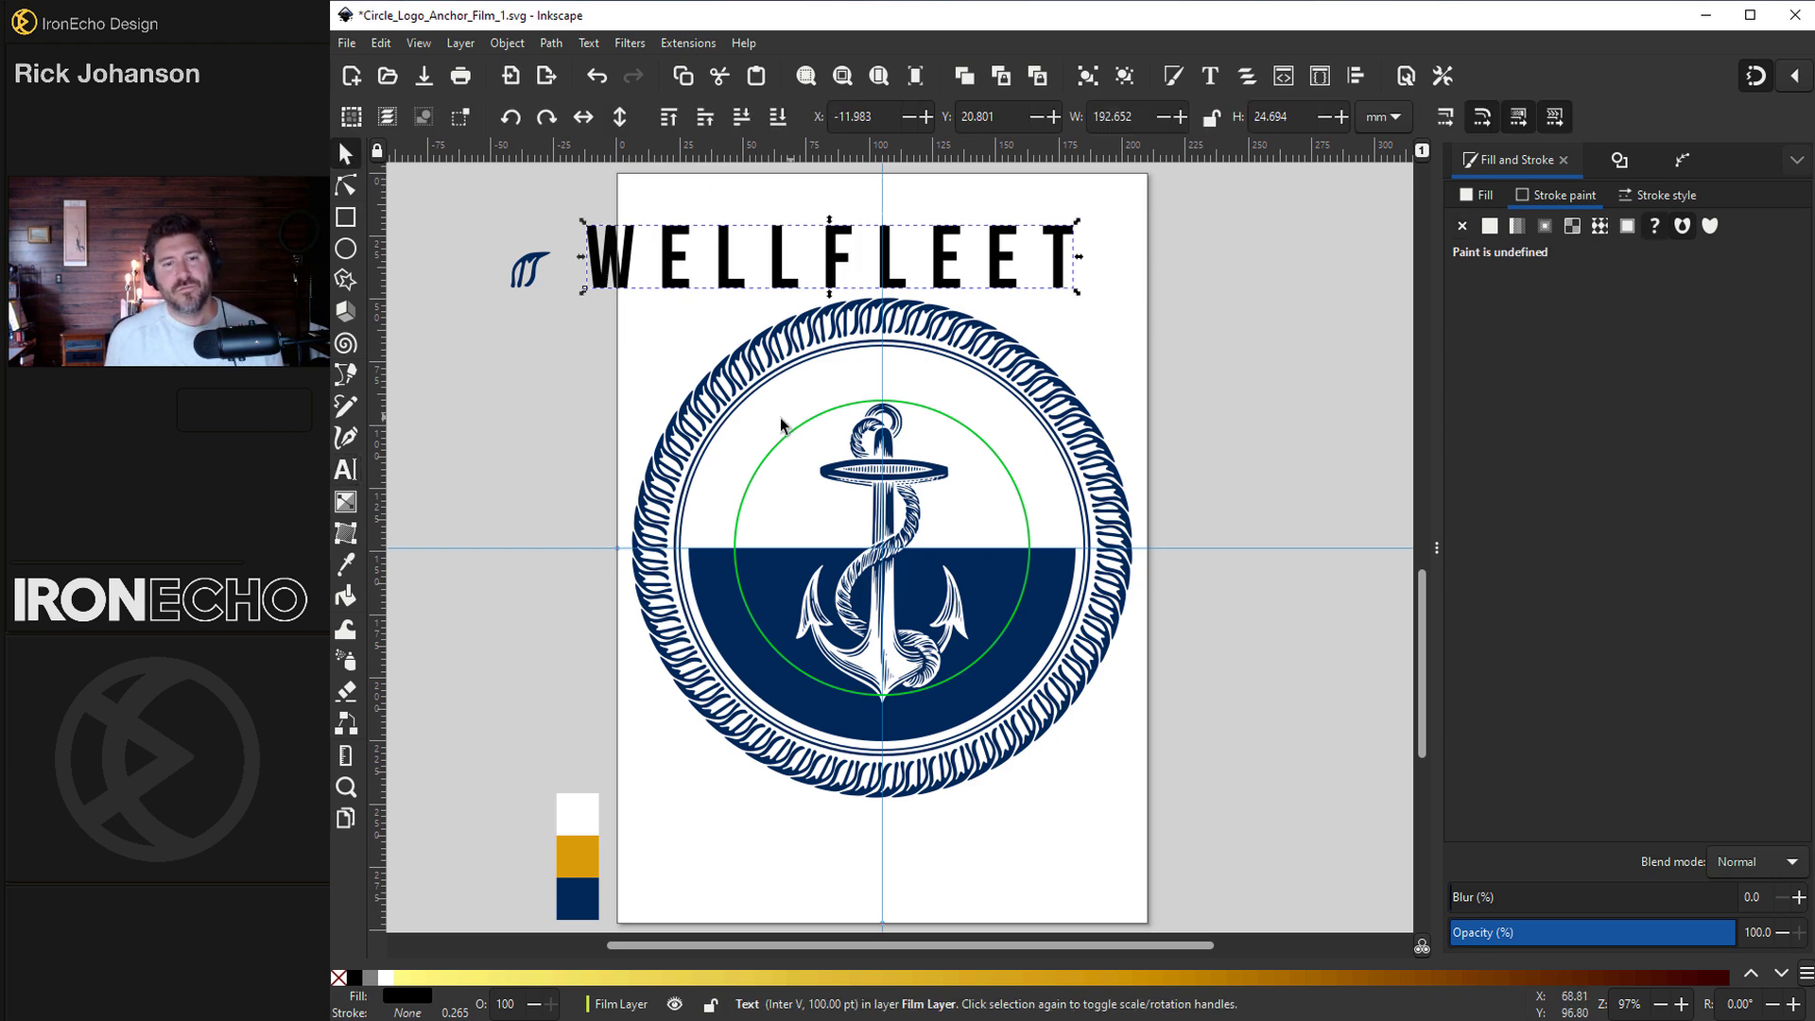
- Put the WELLFLEET text on the green circle's path
drag(938, 261, 979, 257)
shift+click(790, 437)
click(590, 44)
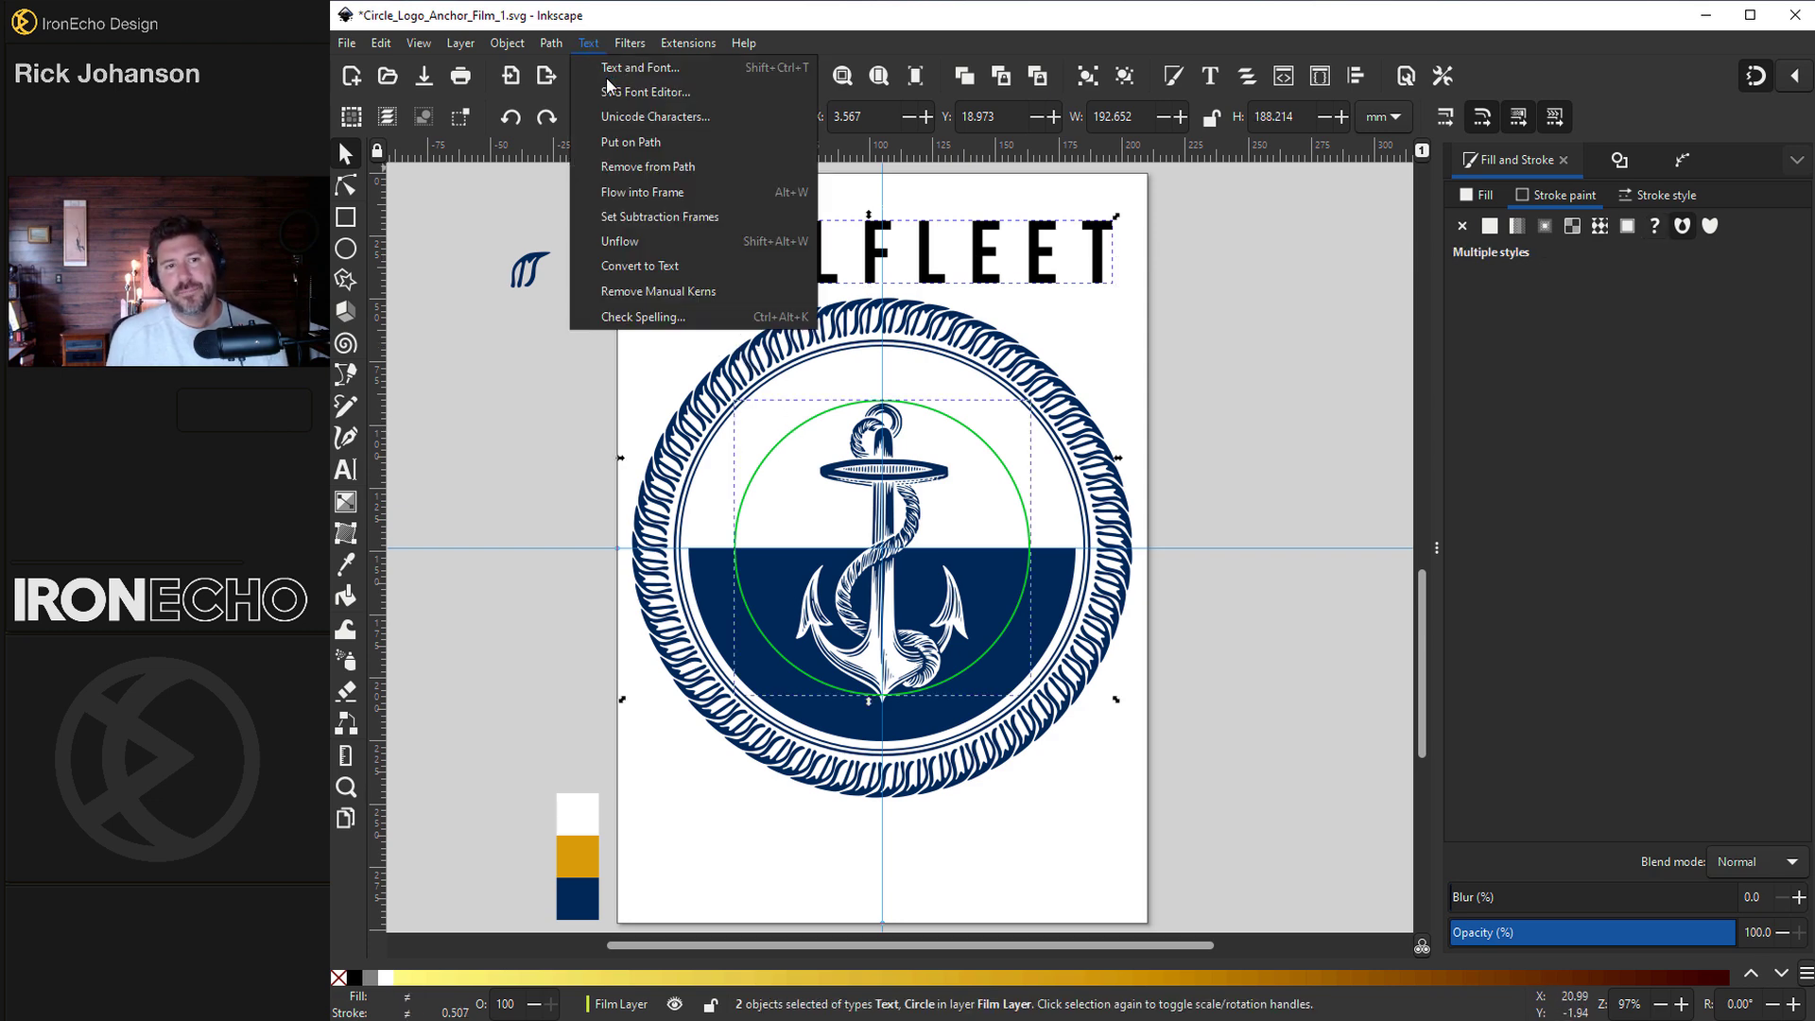
click(631, 142)
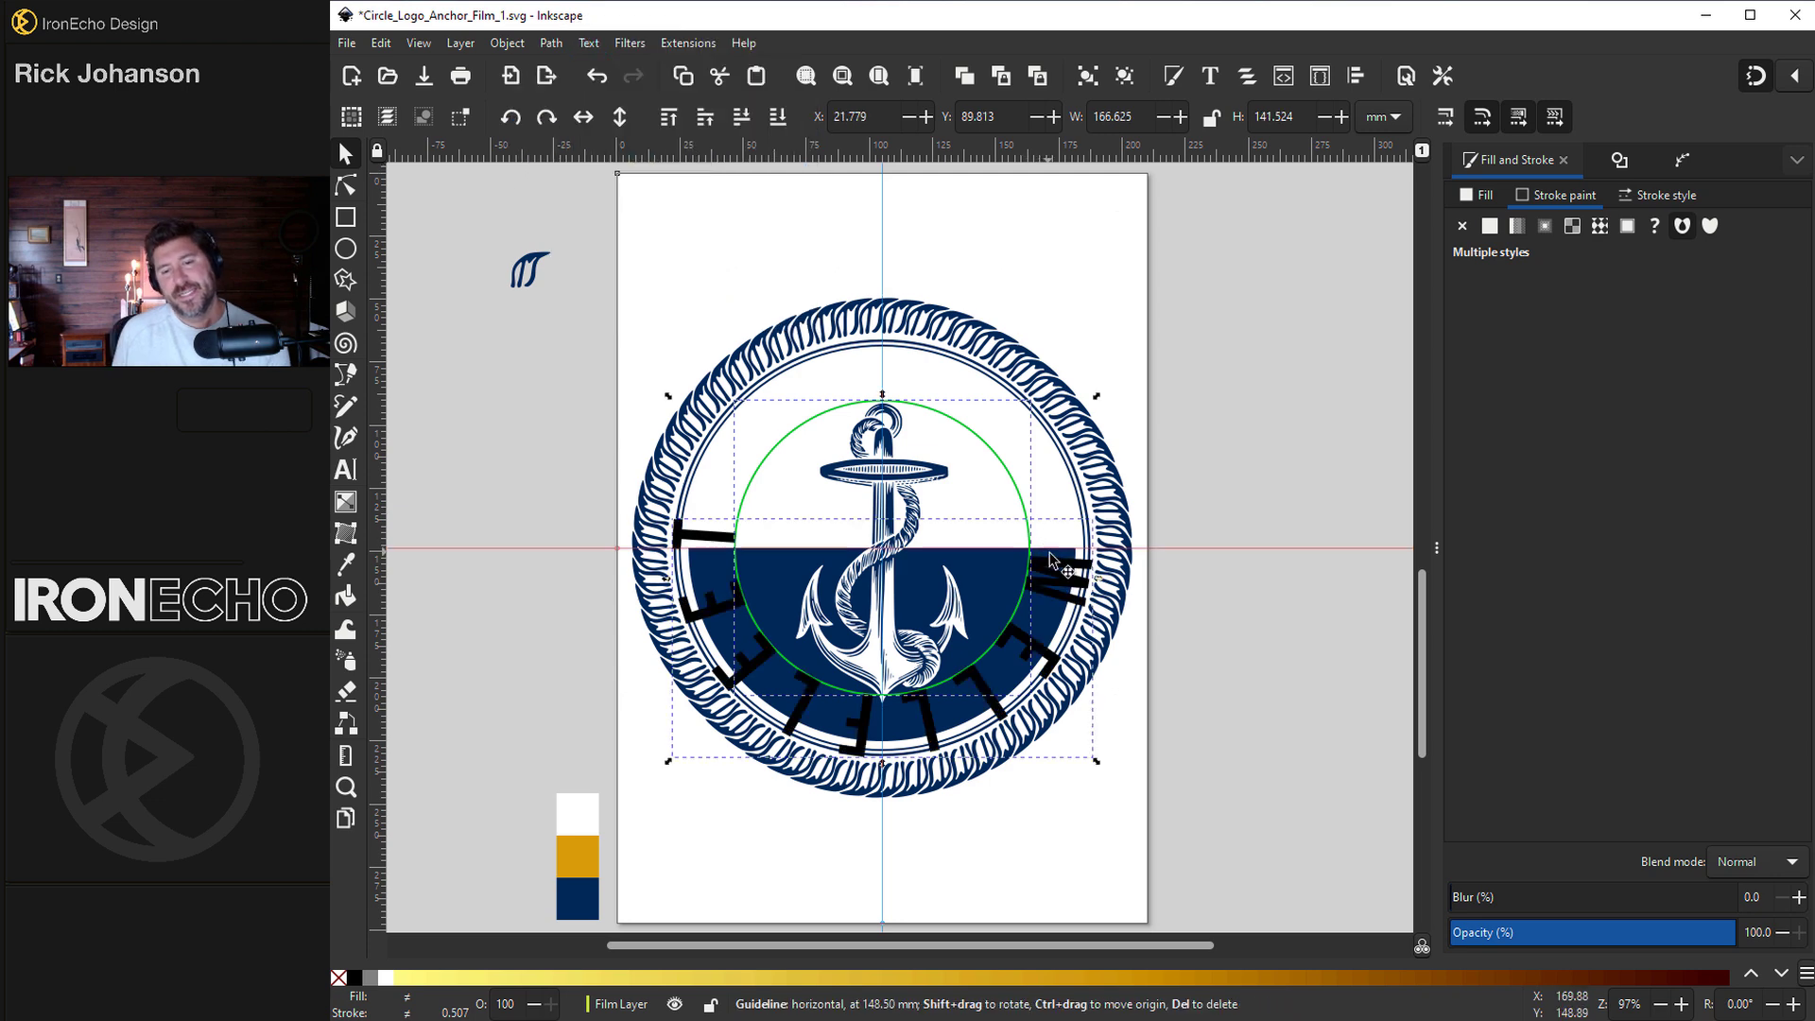
- Rotate the green circle about 170° so WELLFLEET arcs over the anchor
click(1000, 471)
click(1175, 482)
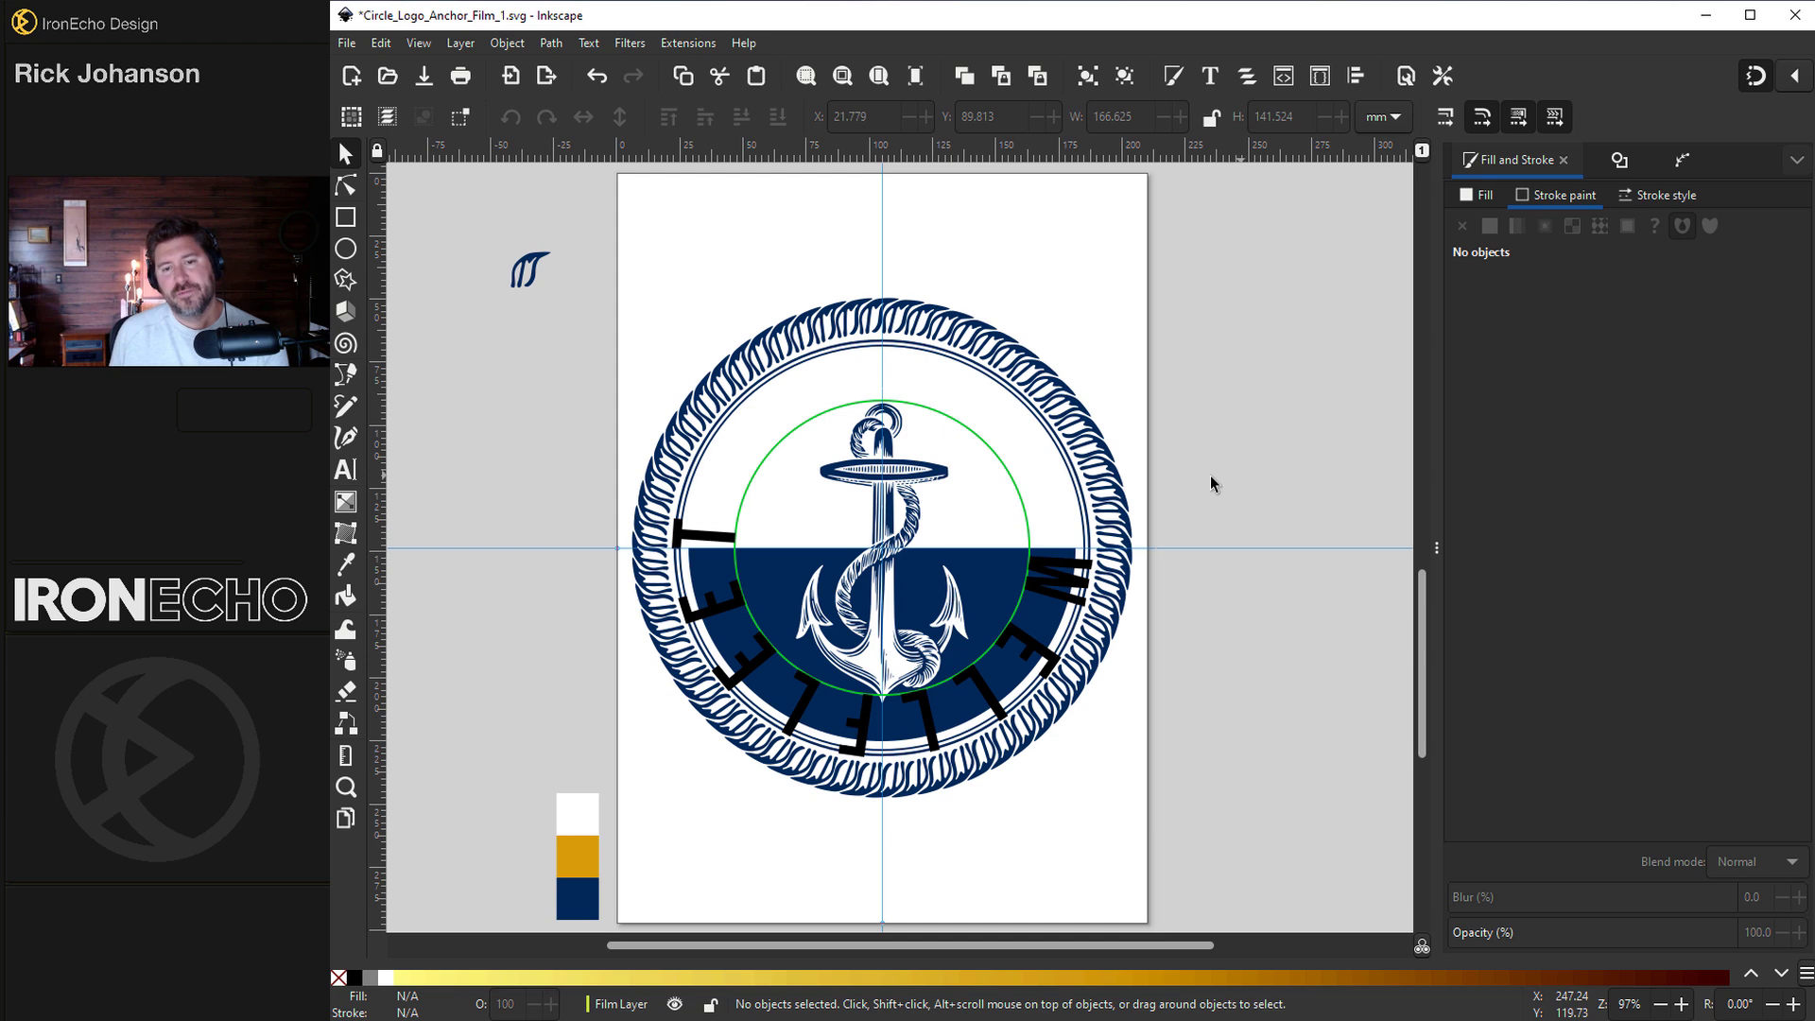
click(1019, 473)
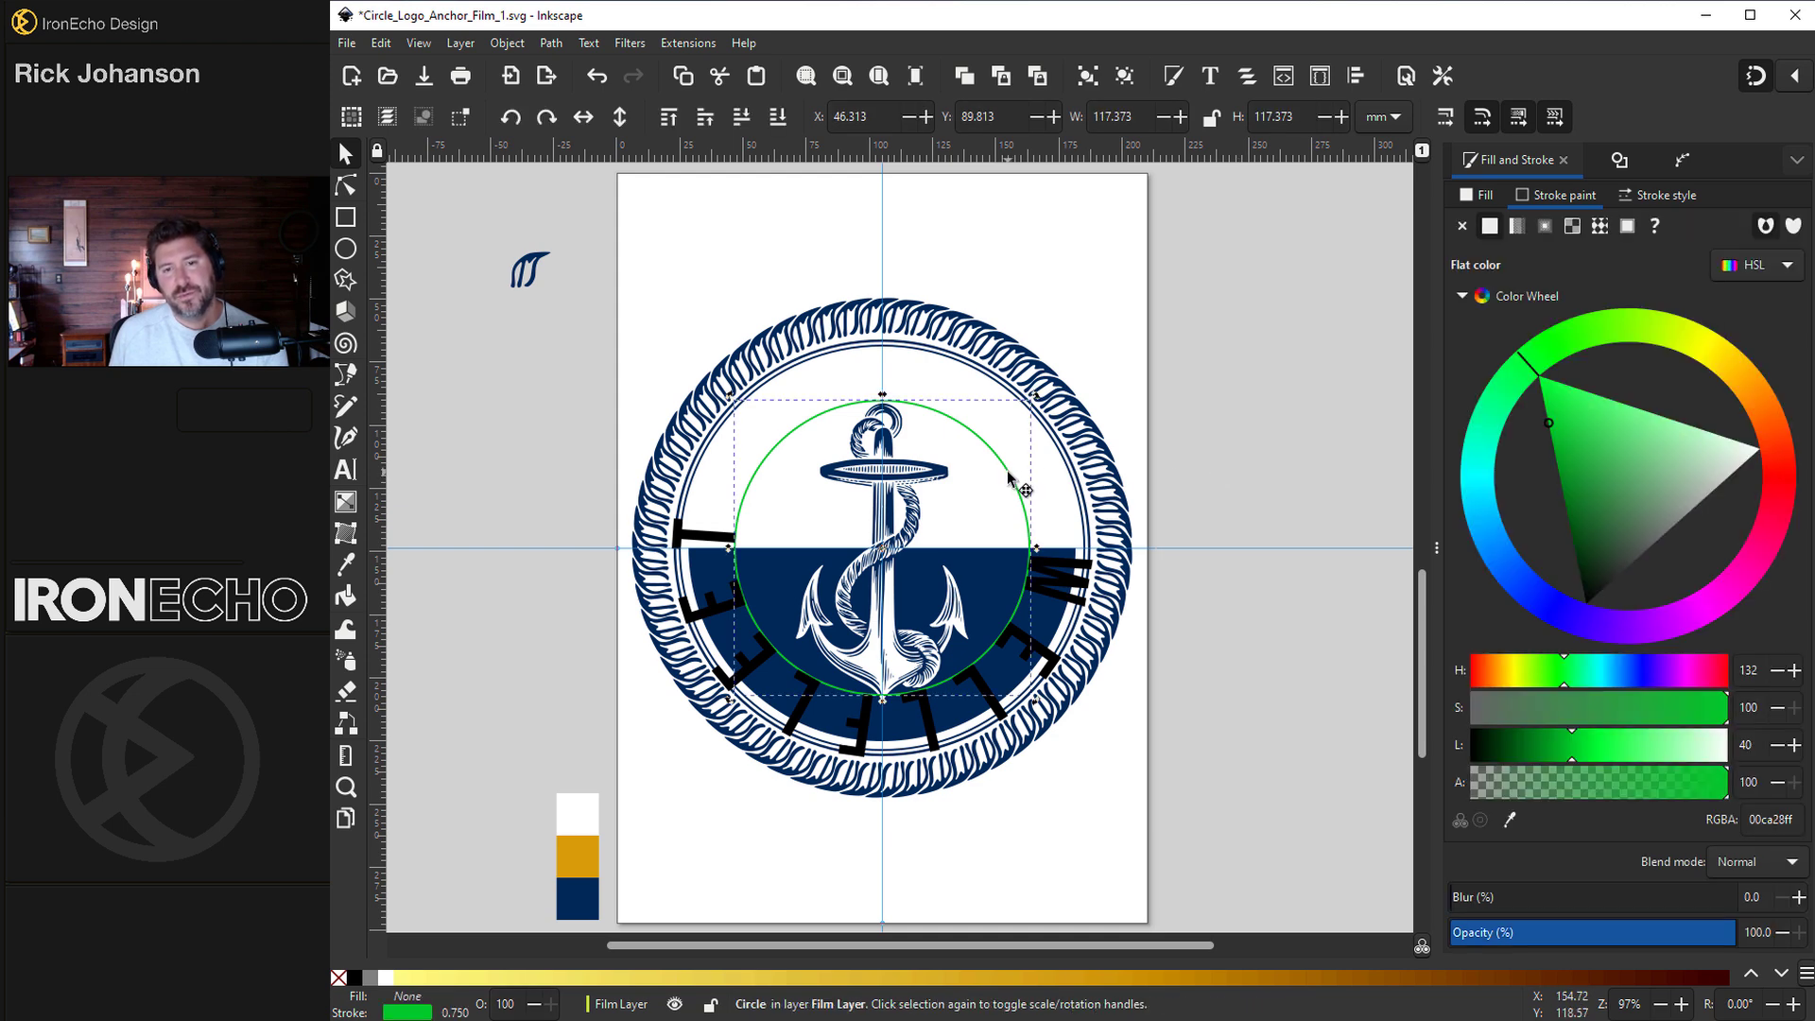
mouse_move(1075, 413)
mouse_down()
mouse_move(1102, 566)
mouse_move(1028, 694)
mouse_move(899, 740)
mouse_move(775, 693)
mouse_up()
- Shrink WELLFLEET to 75 pt and rotate its circle to centre the word on top
double_click(881, 364)
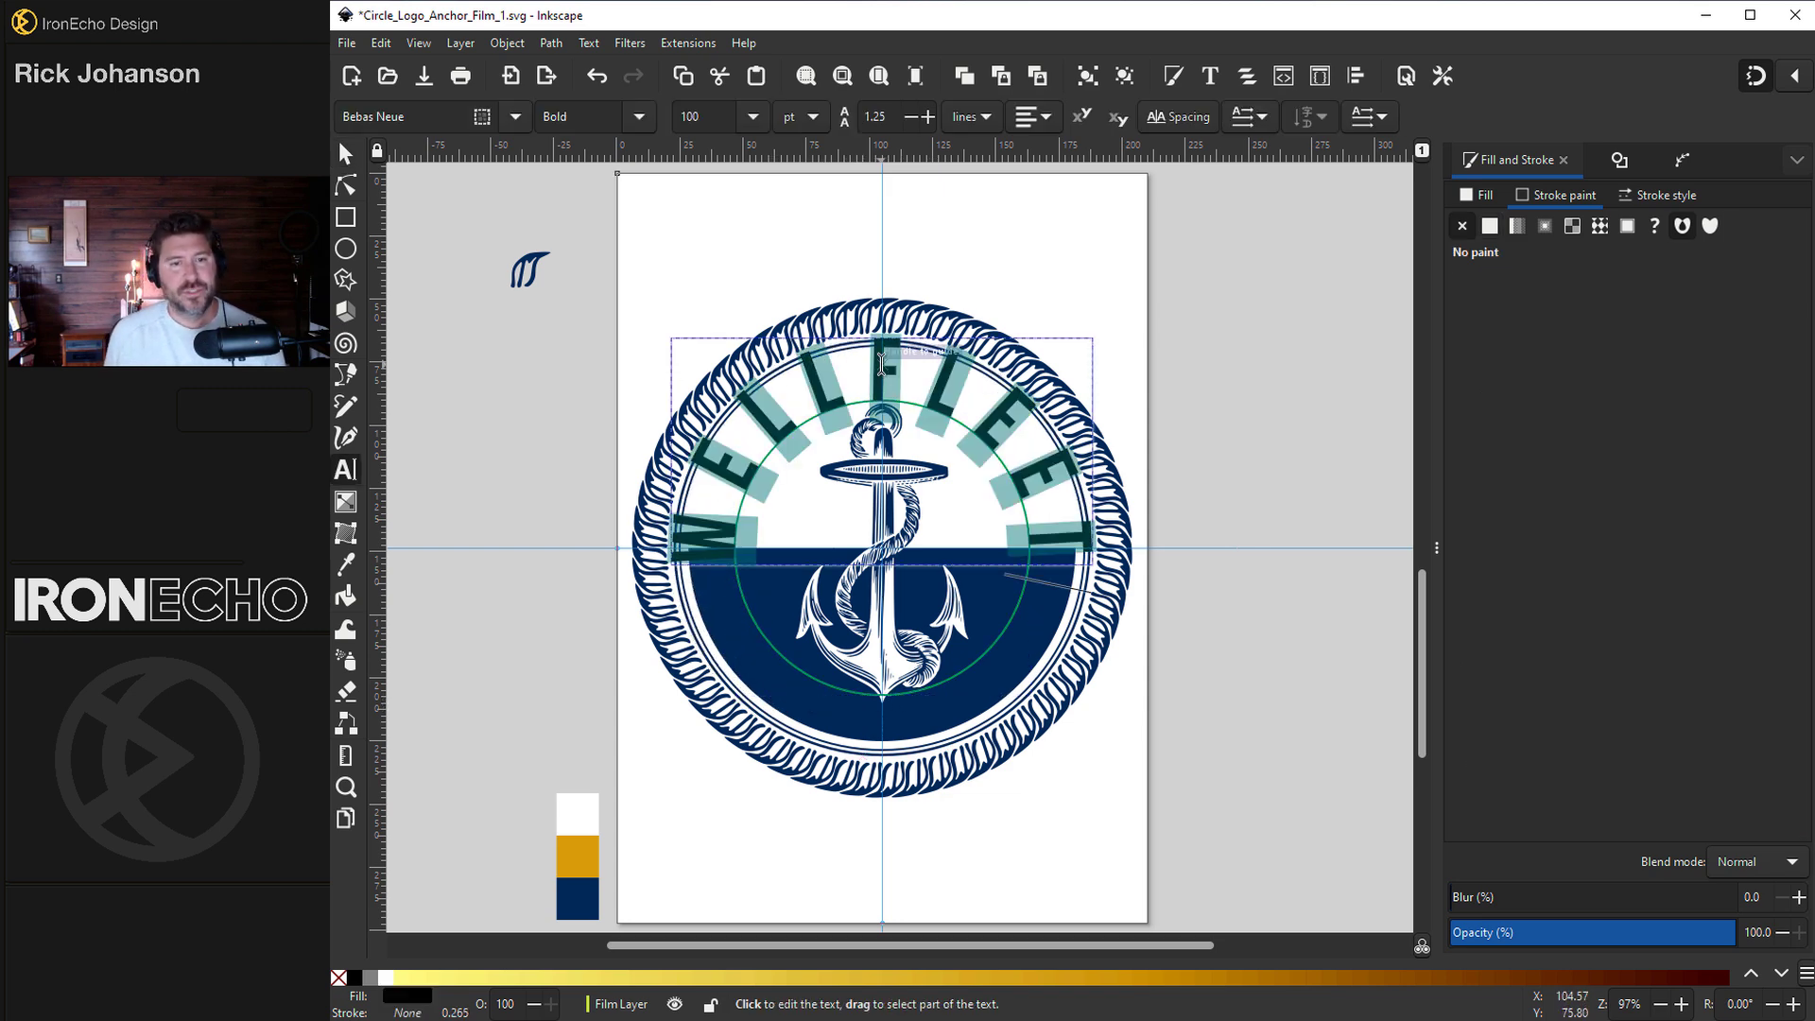
text(75)
key(Return)
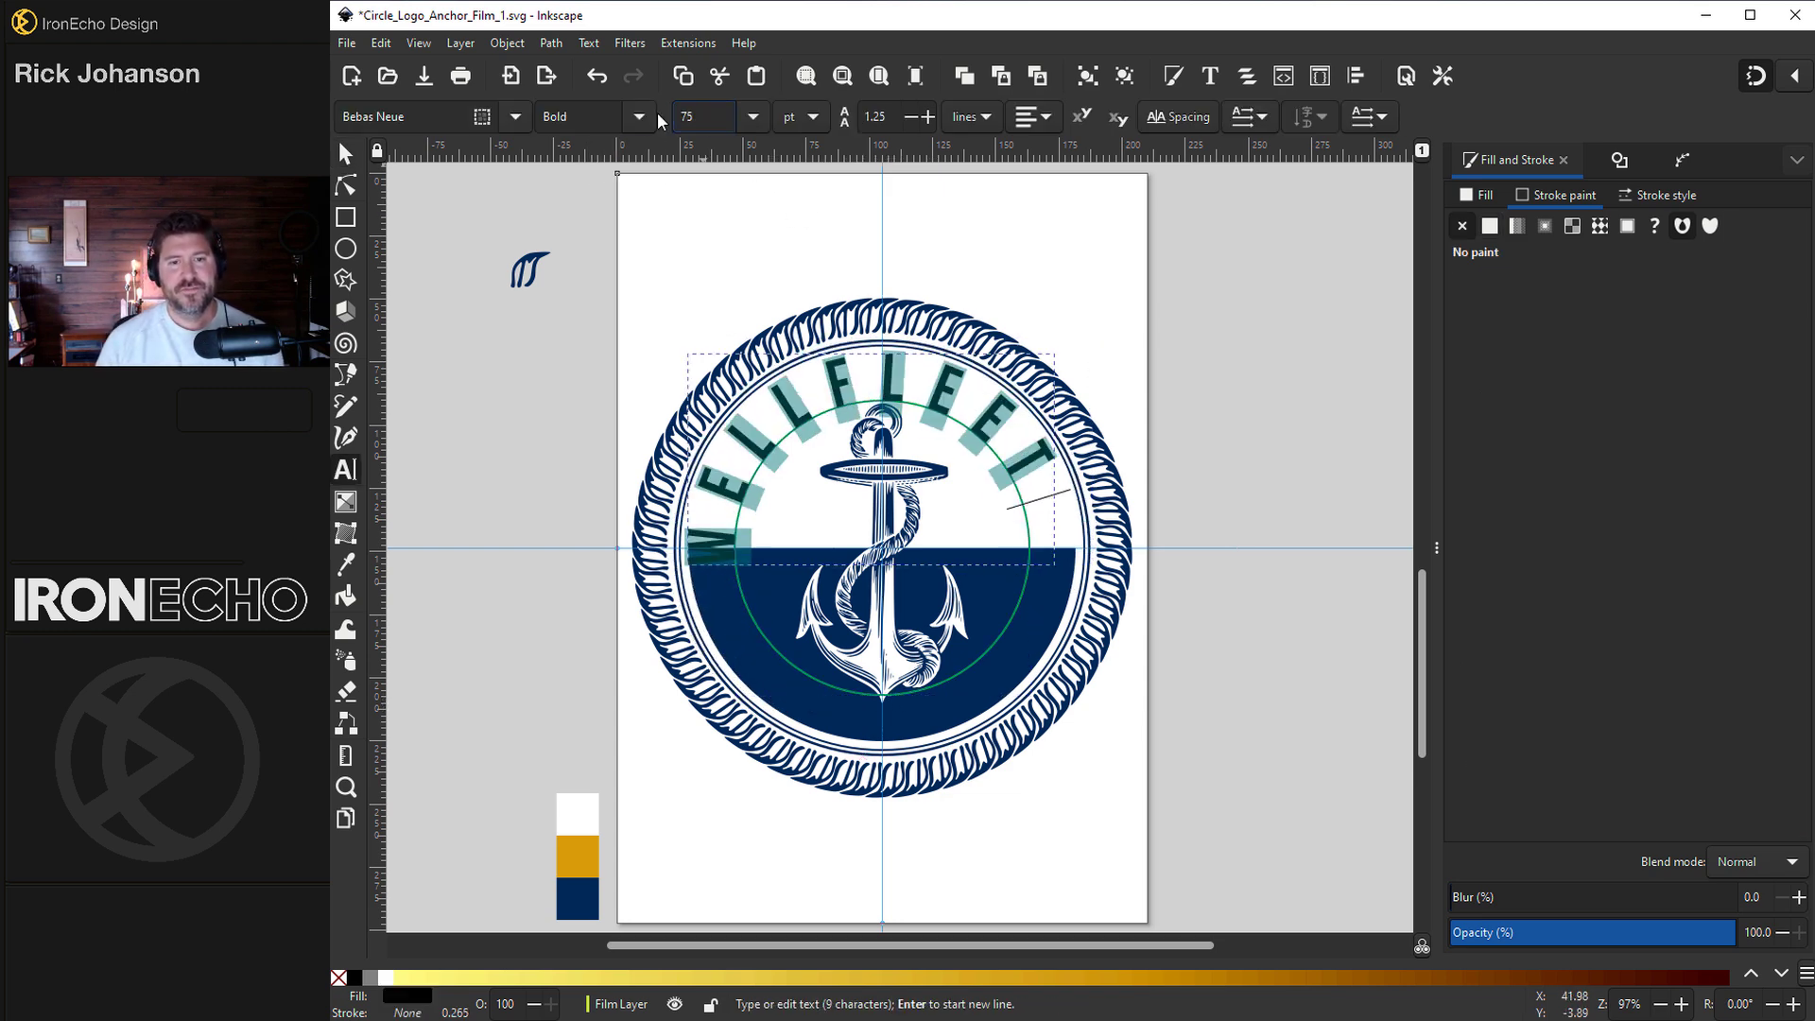
key(F1)
drag(1031, 397, 1066, 458)
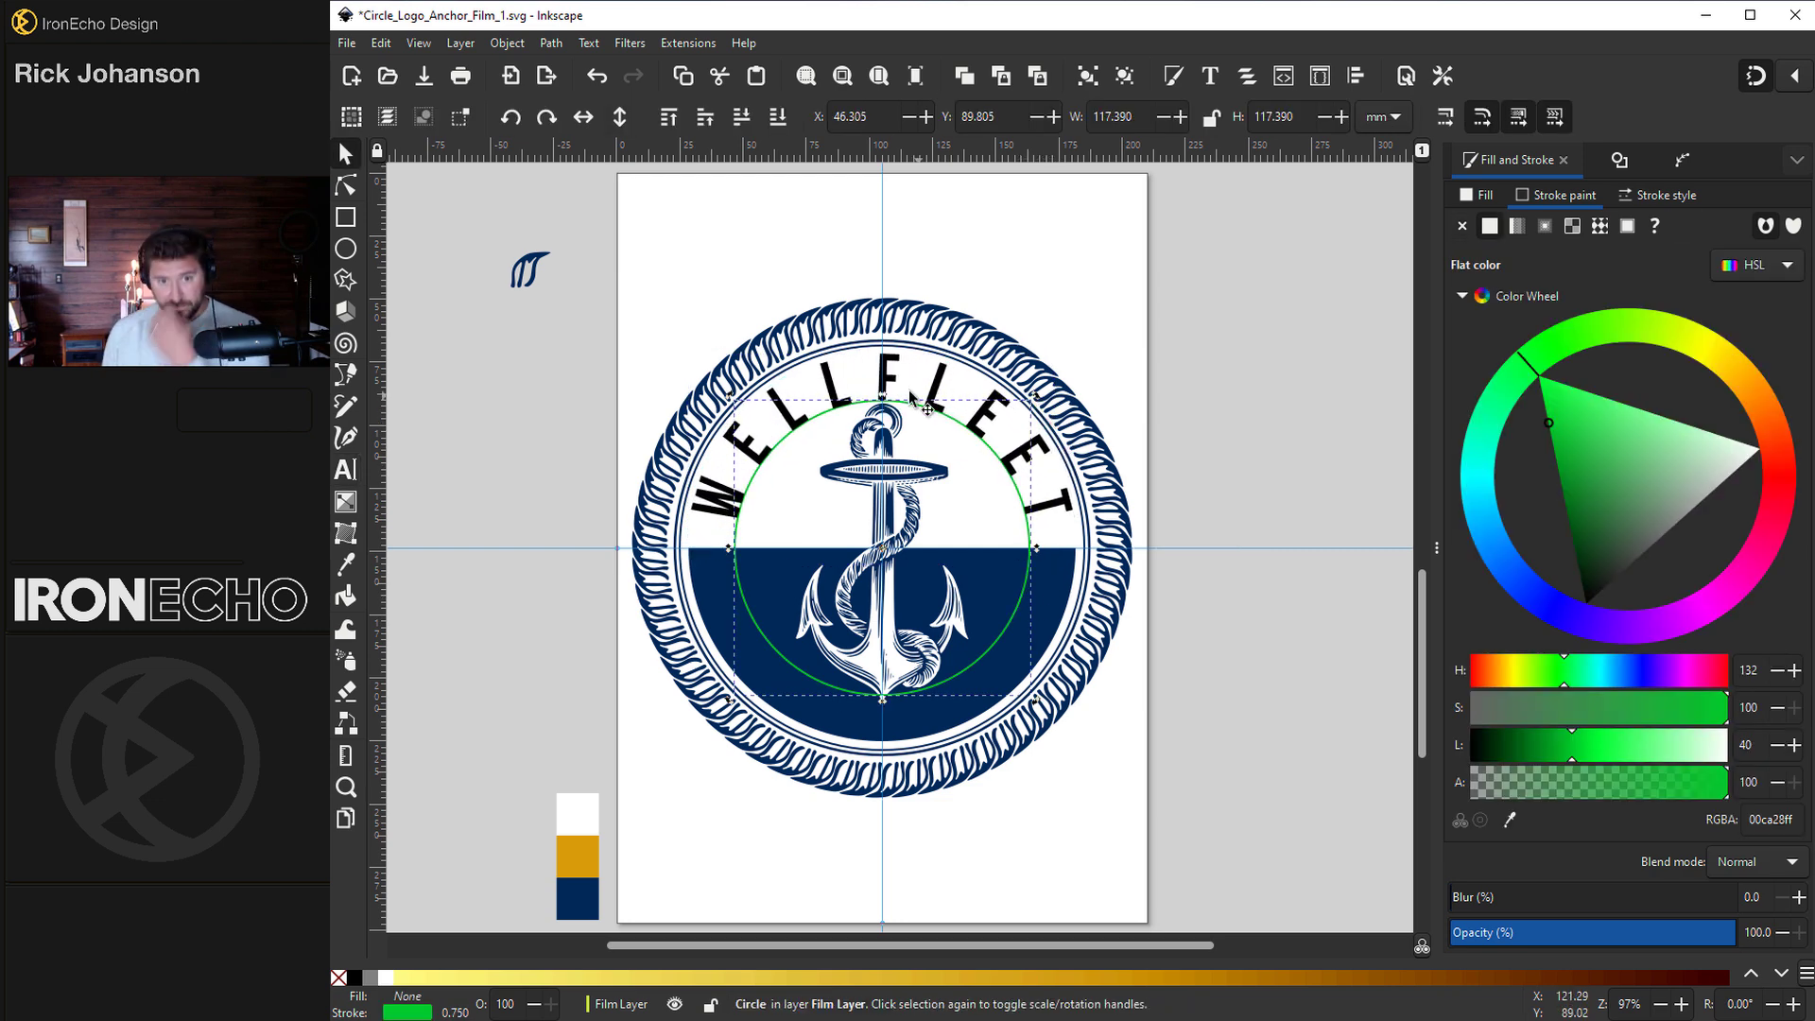
- Set WELLFLEET letter spacing to 25, re-centre it, and add a horizontal guide beneath
double_click(850, 392)
key(ctrl+a)
click(1173, 119)
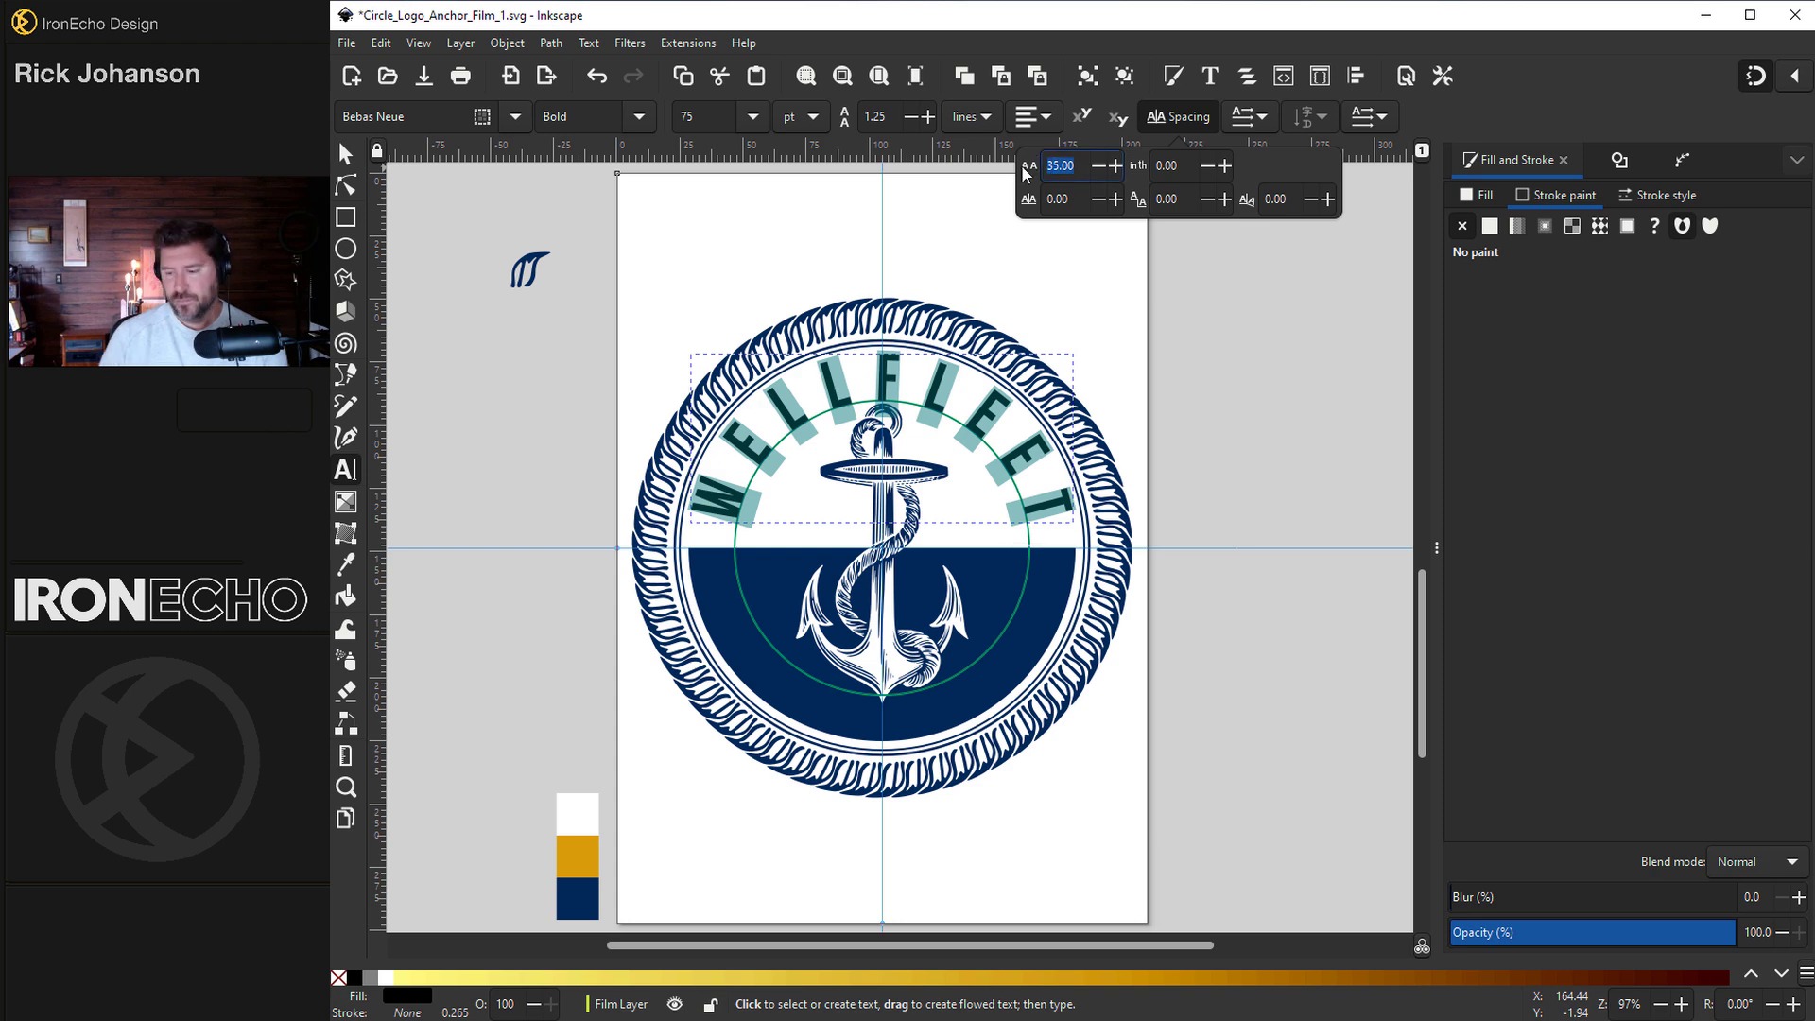
text(25)
key(Return)
key(F1)
drag(1031, 397, 1066, 438)
drag(997, 156, 1066, 498)
- Colour WELLFLEET navy by picking the navy swatch with the Dropper
key(d)
click(586, 903)
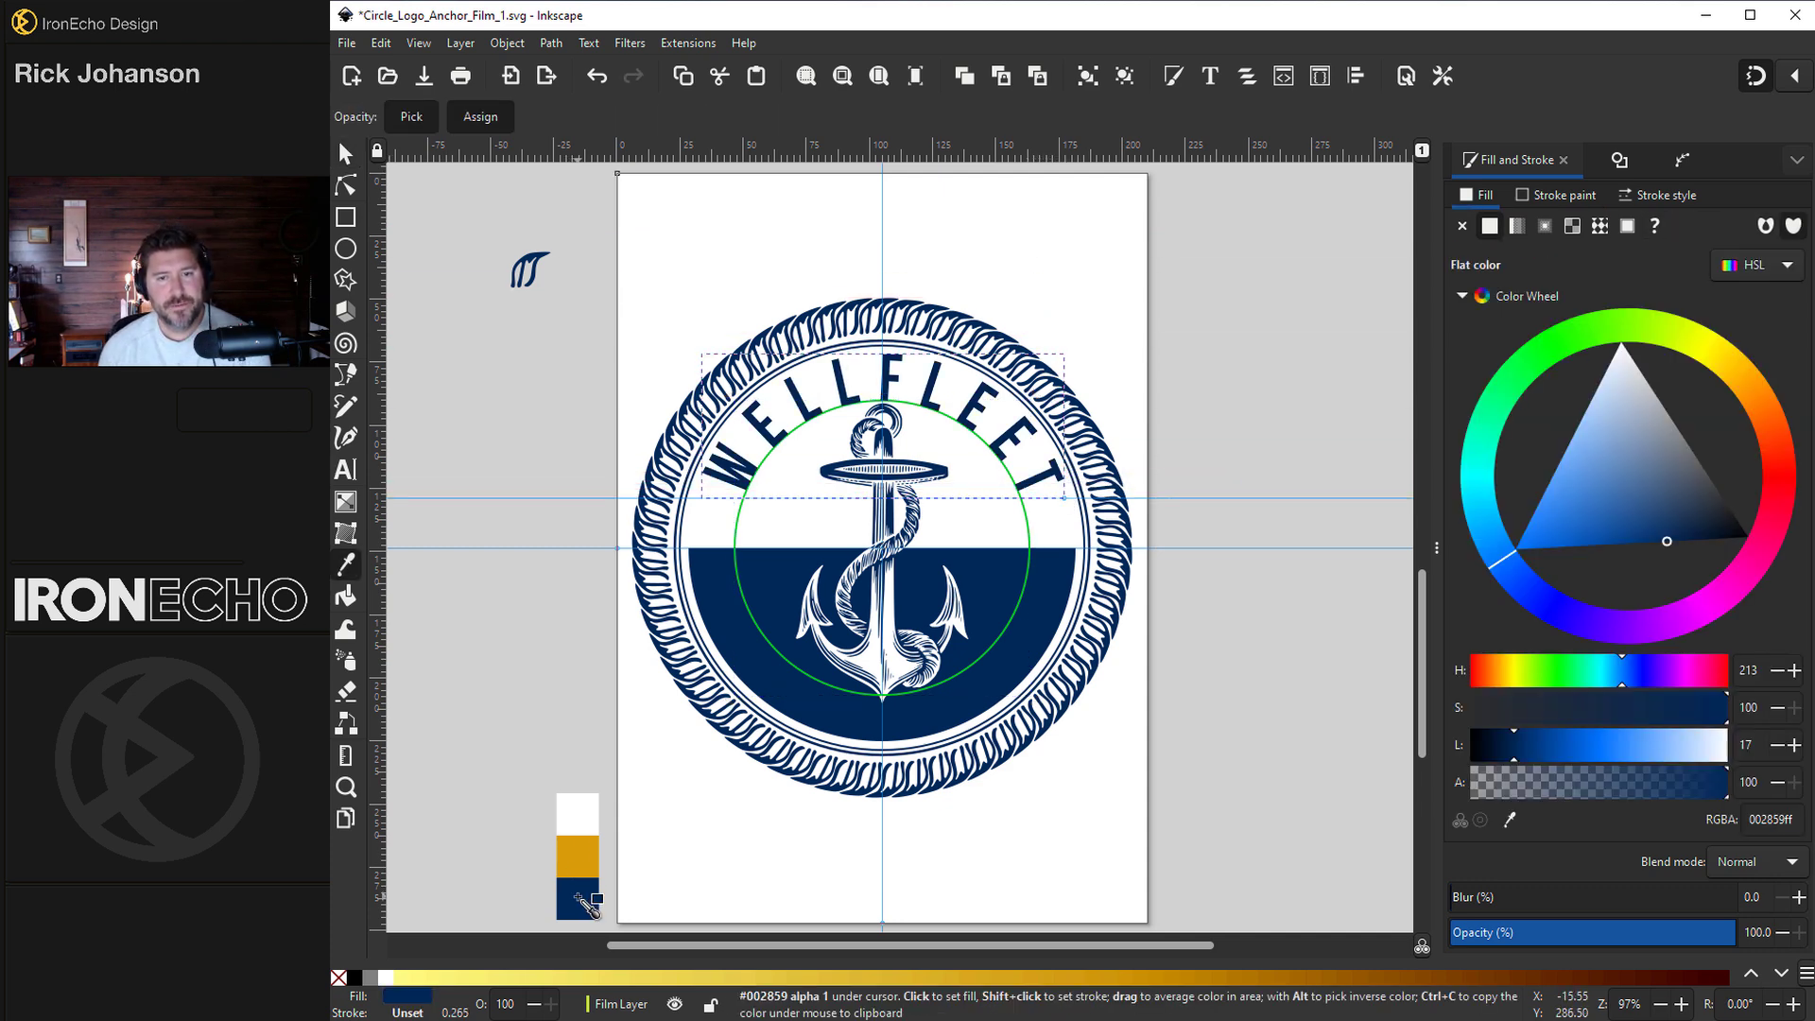
key(s)
click(1049, 473)
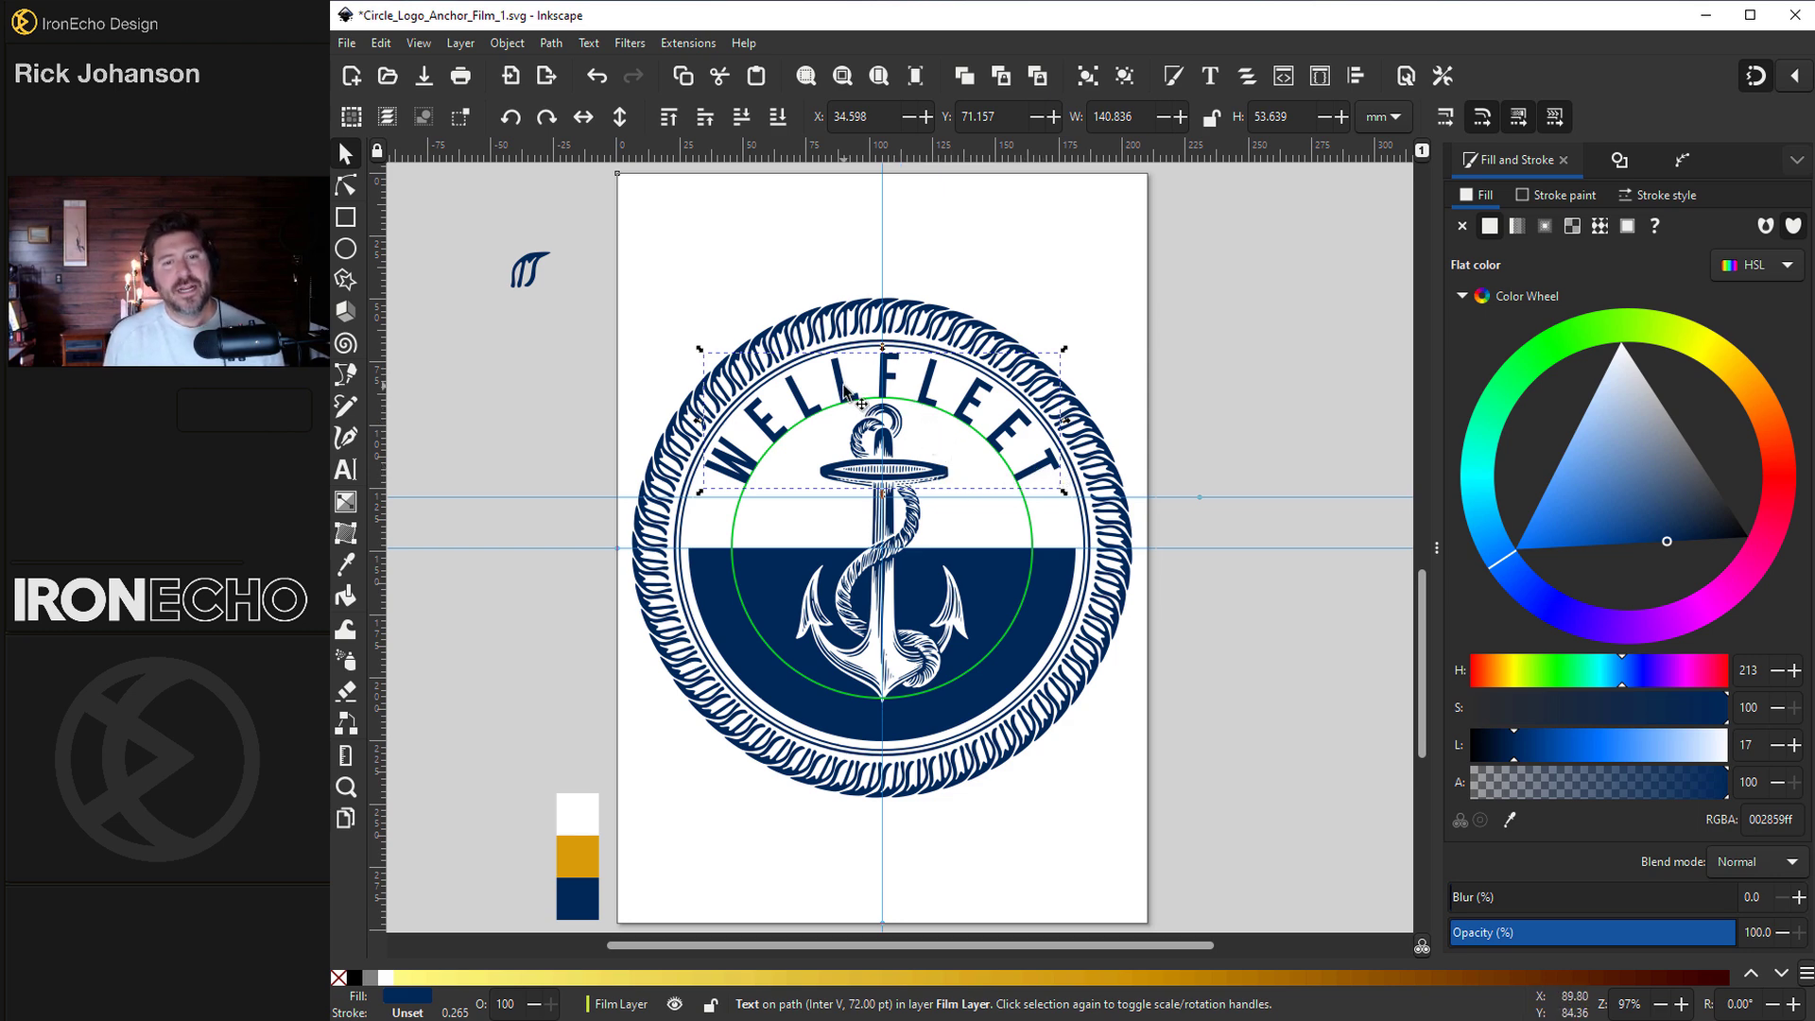
- Convert the WELLFLEET letters to paths and delete the green guide circle
click(552, 42)
click(581, 68)
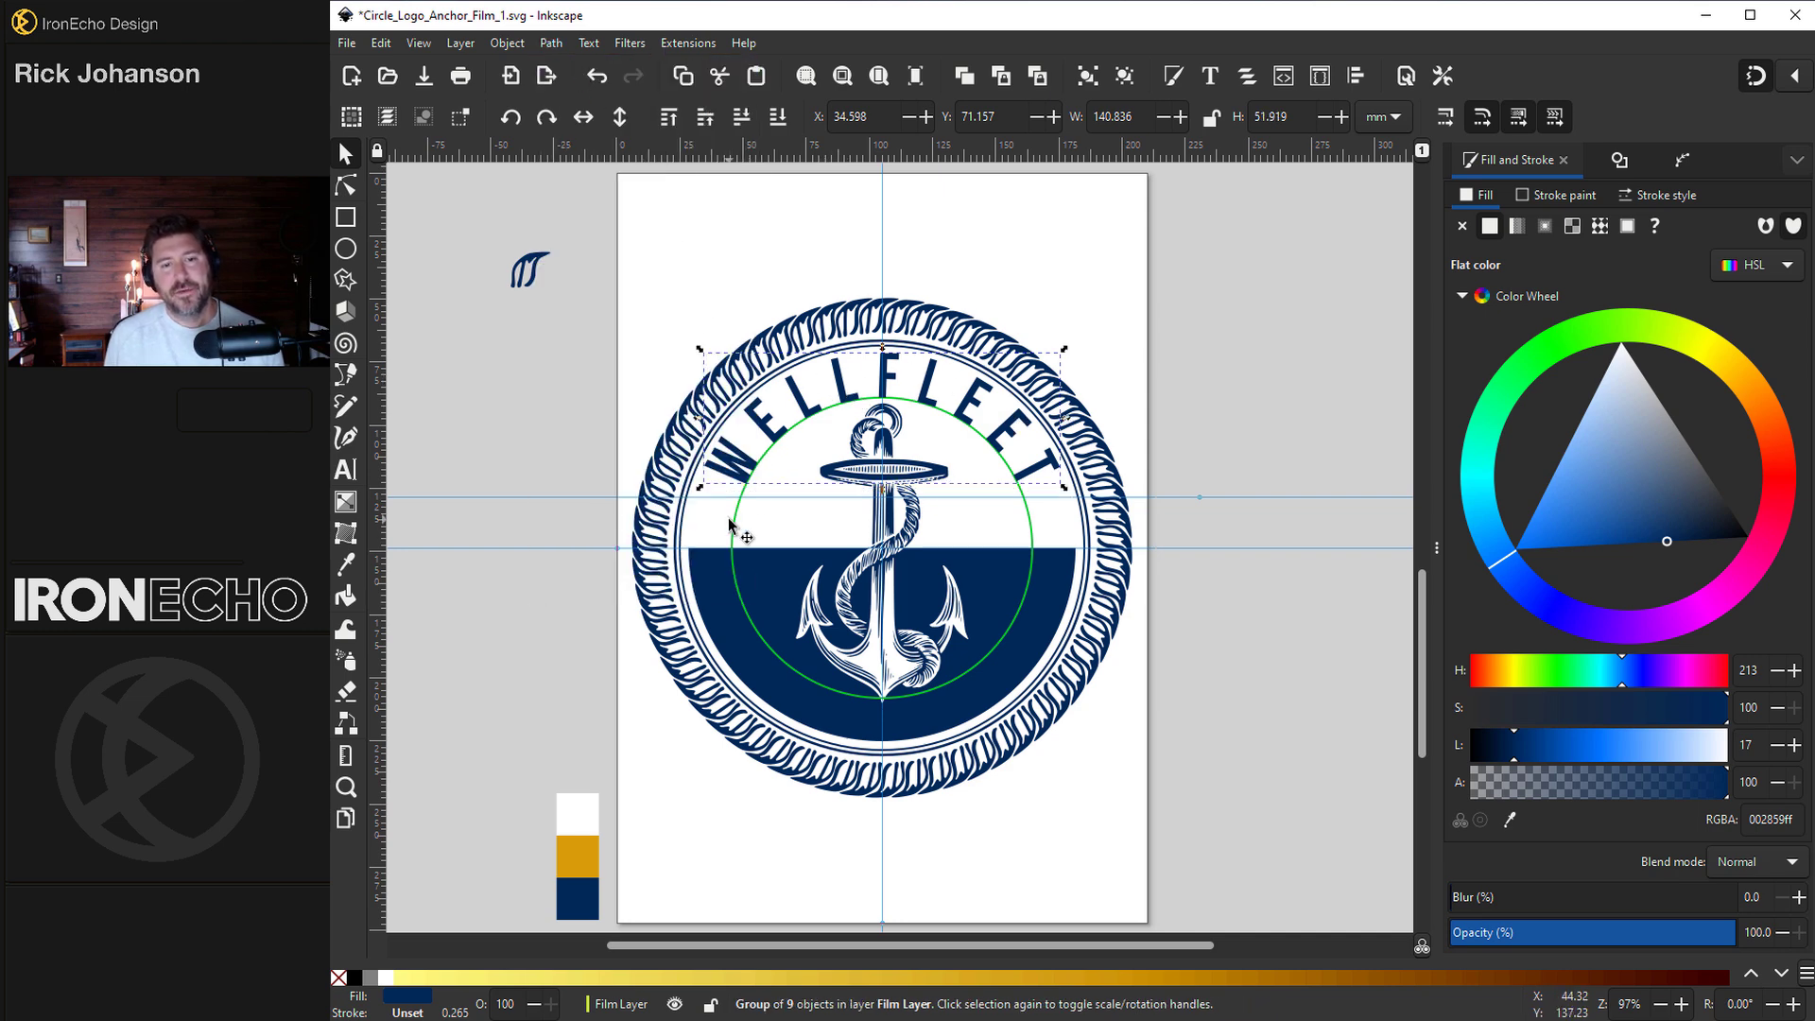
mouse_move(737, 529)
mouse_down()
mouse_move(478, 551)
mouse_move(508, 537)
mouse_up()
key(Delete)
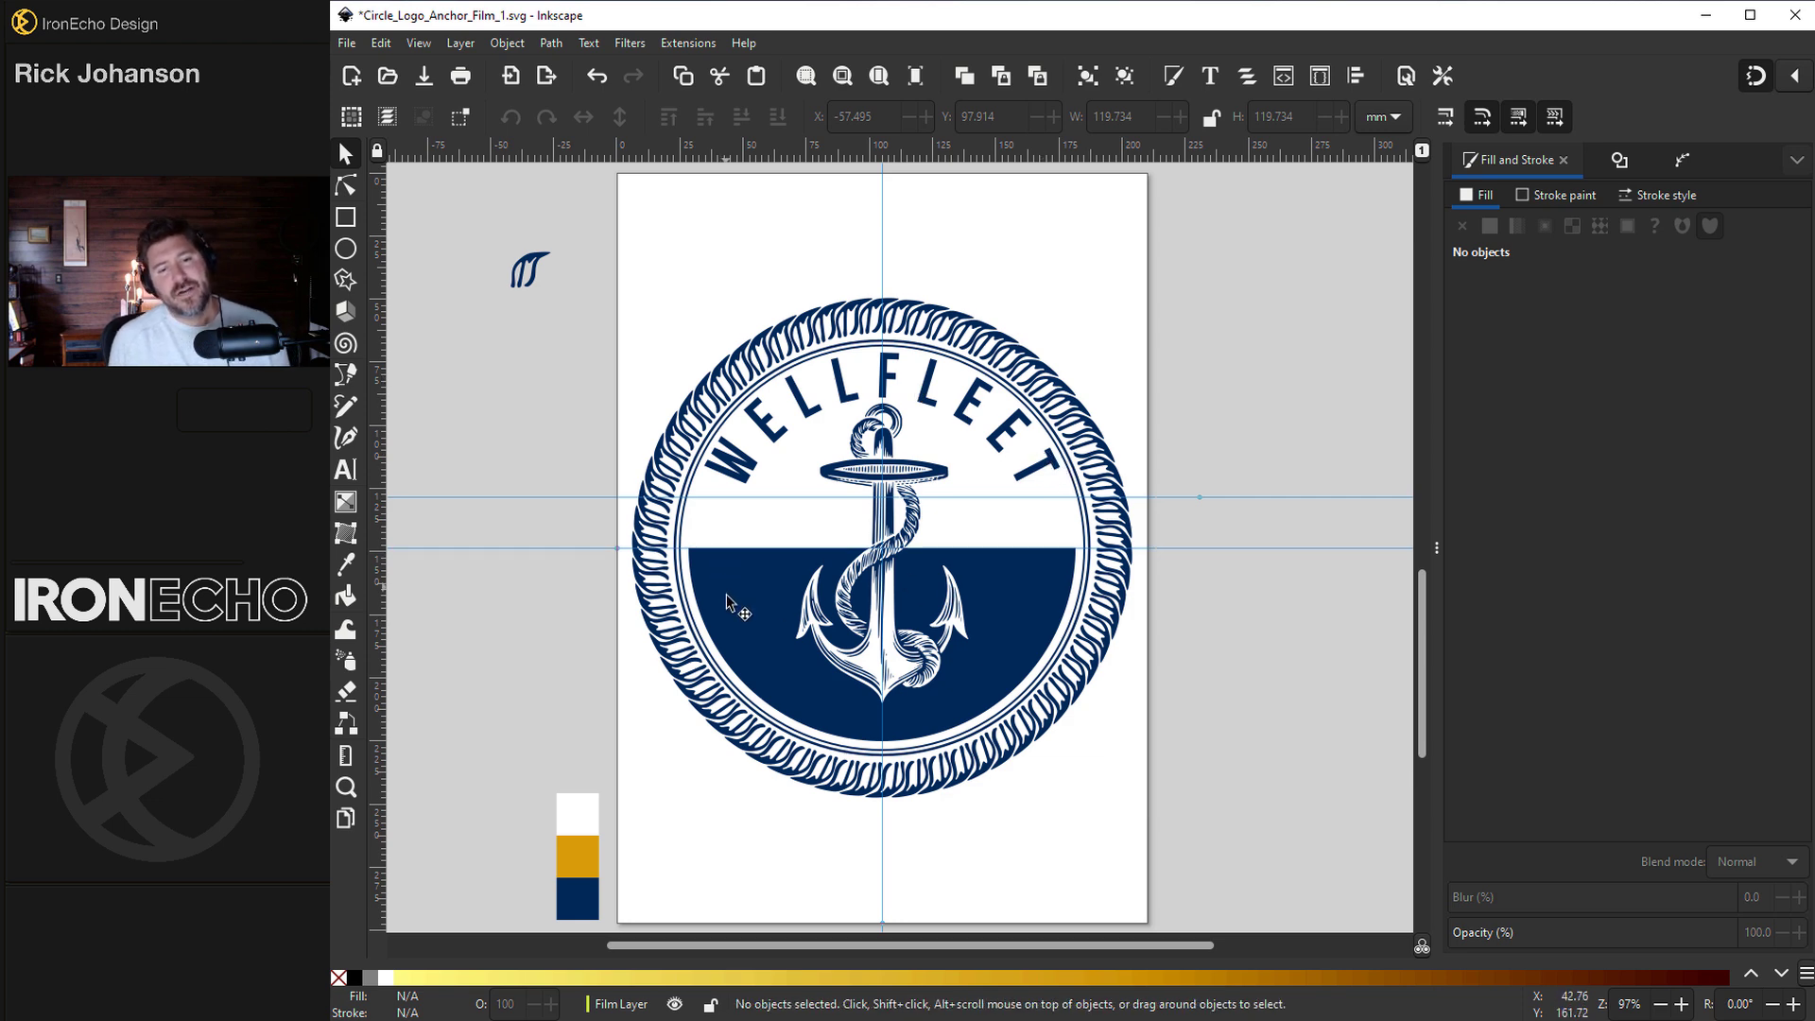
- Type CAPE COD MASSACHUSETTS and give it letter spacing 10
text(tCAPE C)
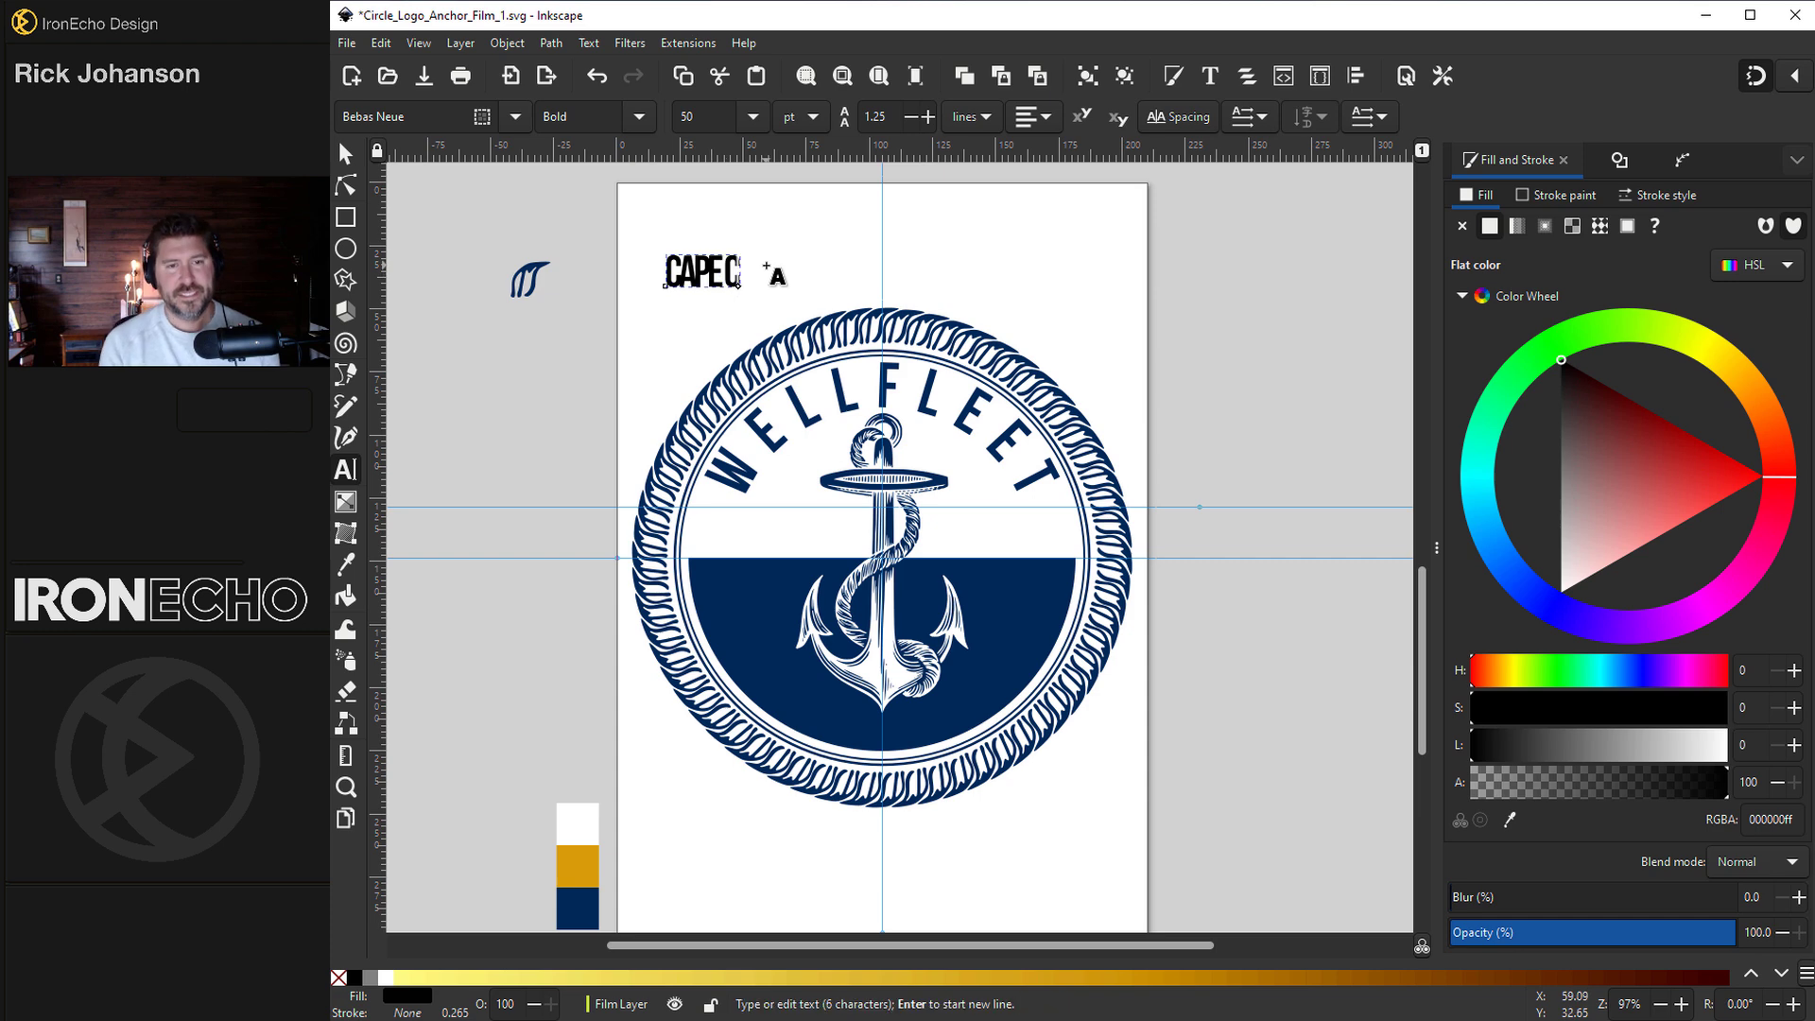
text(OD MASSACHUSETTS)
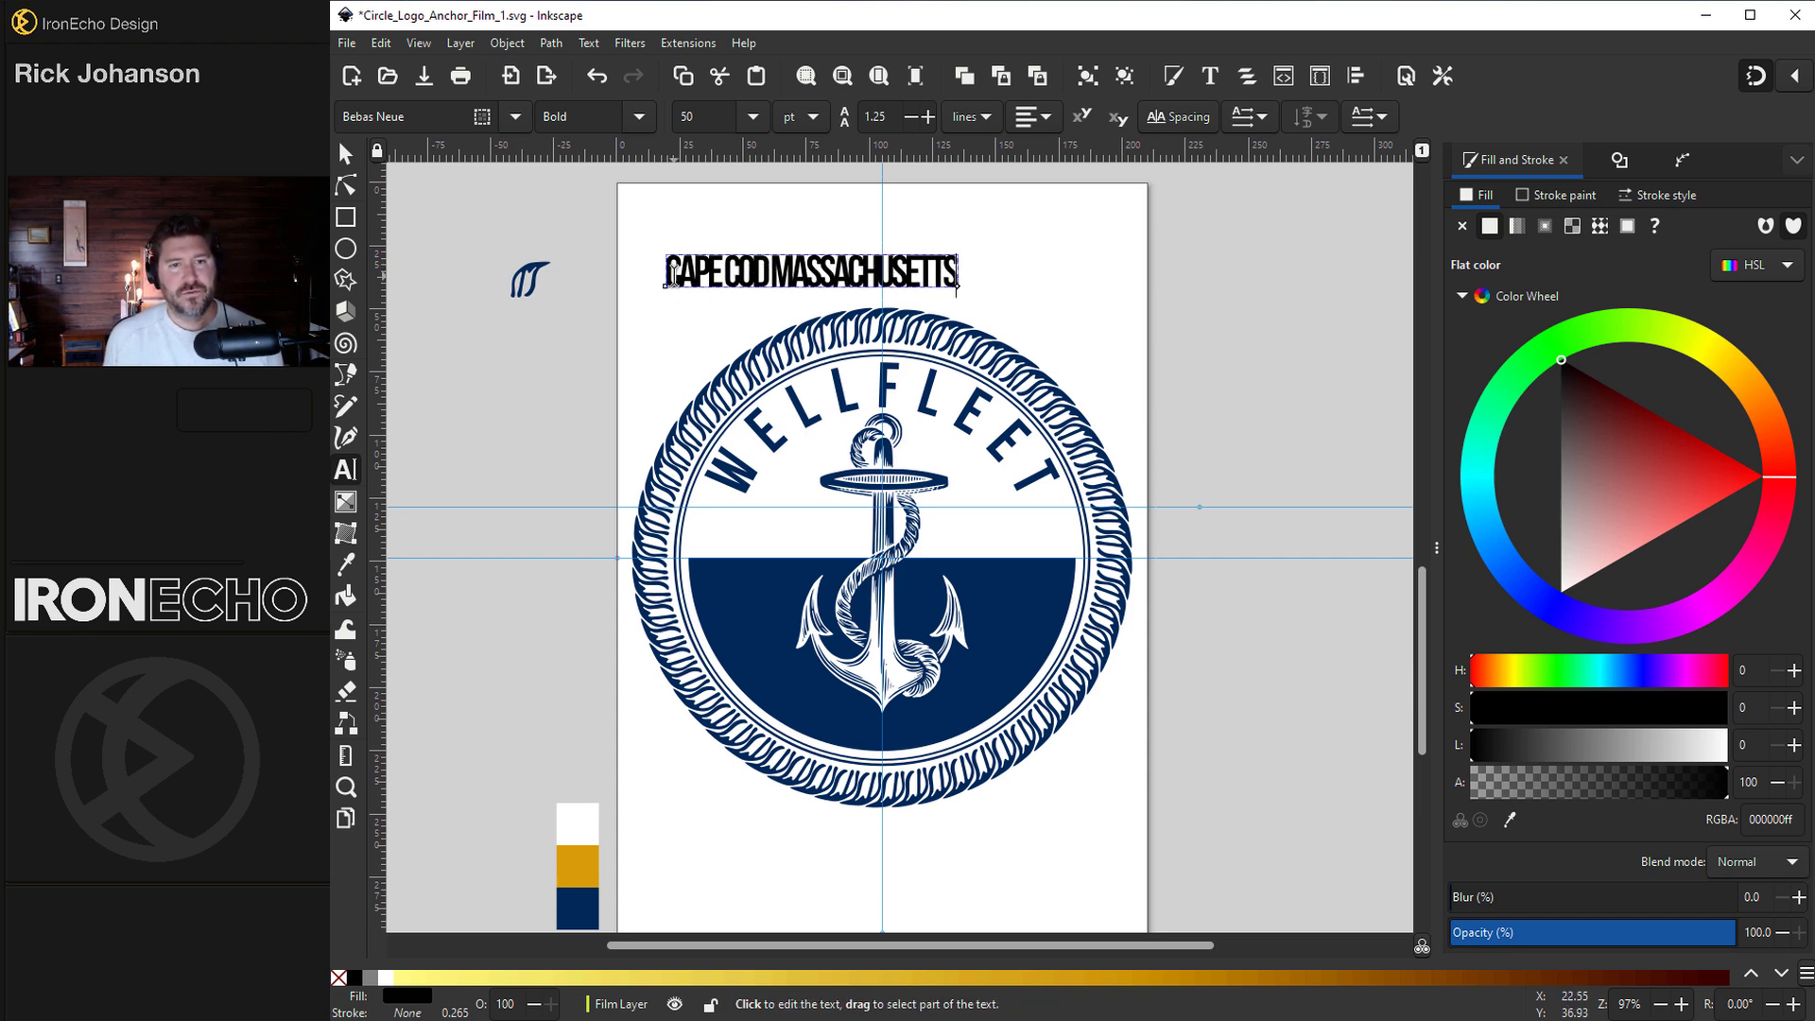
drag(668, 272, 958, 284)
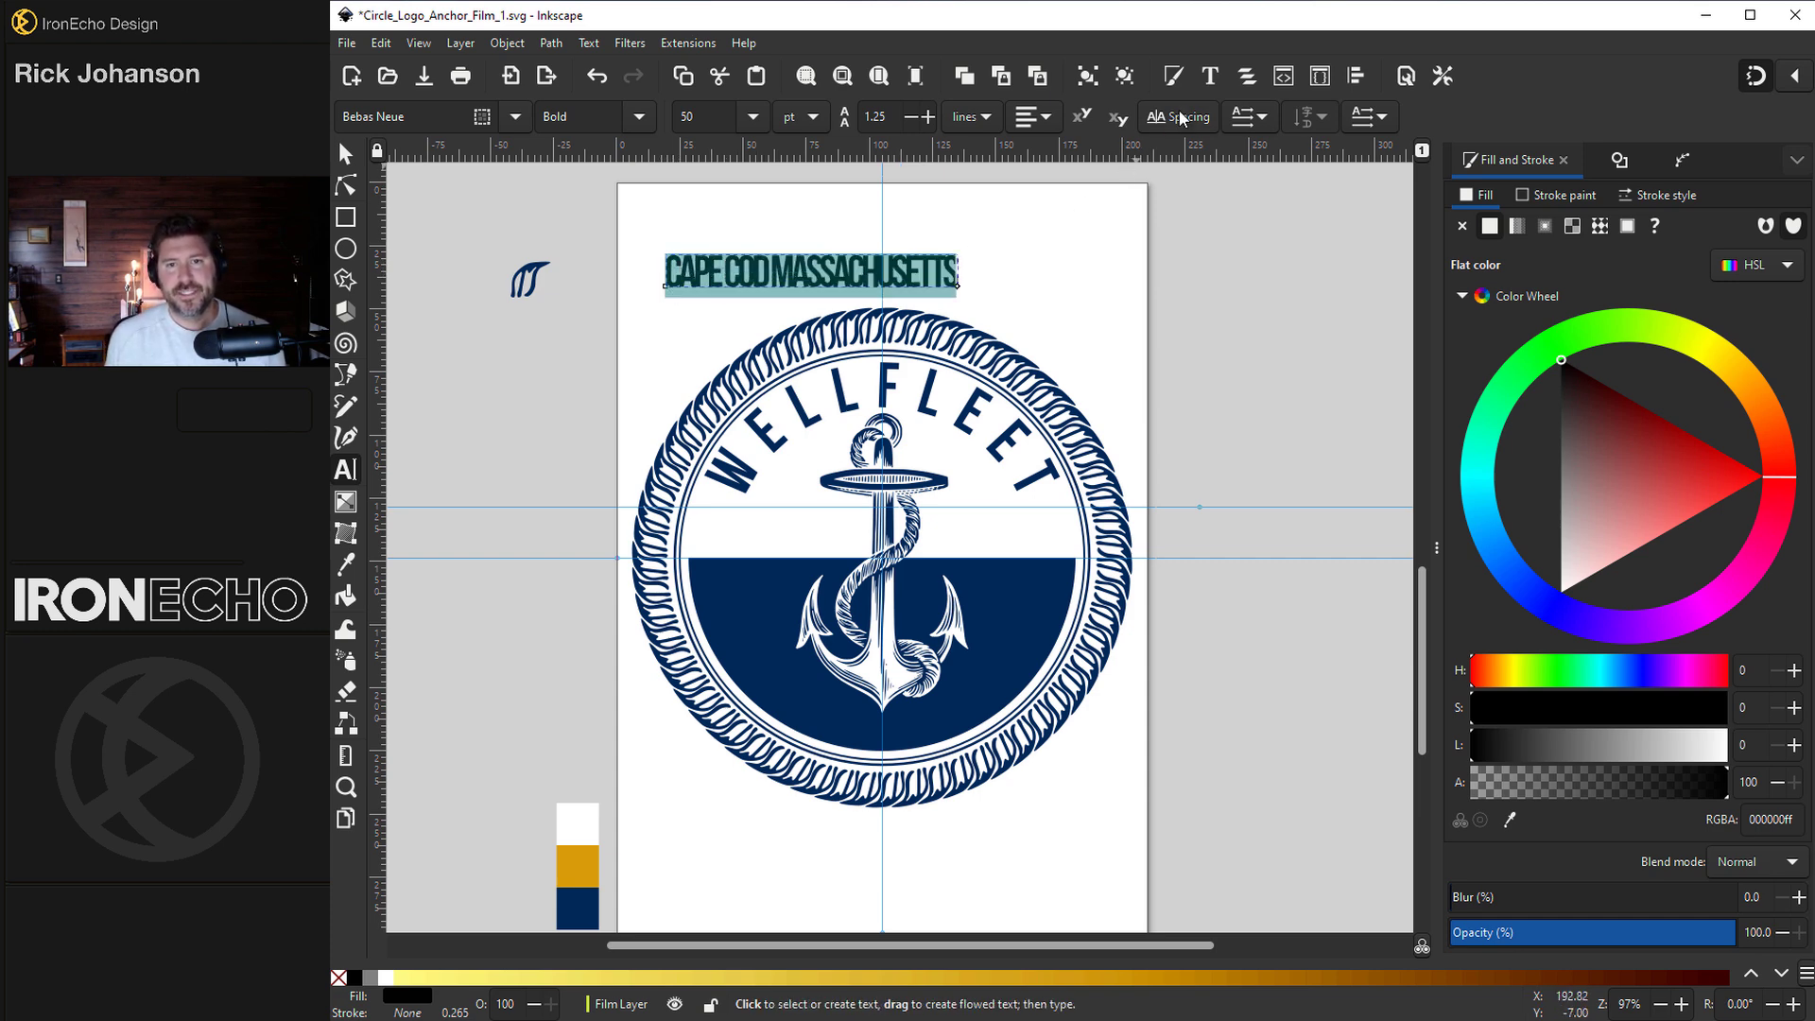
click(1178, 116)
text(10)
key(Return)
- Centre and enlarge the green circle, then put CAPE COD MASSACHUSETTS on its path
click(345, 153)
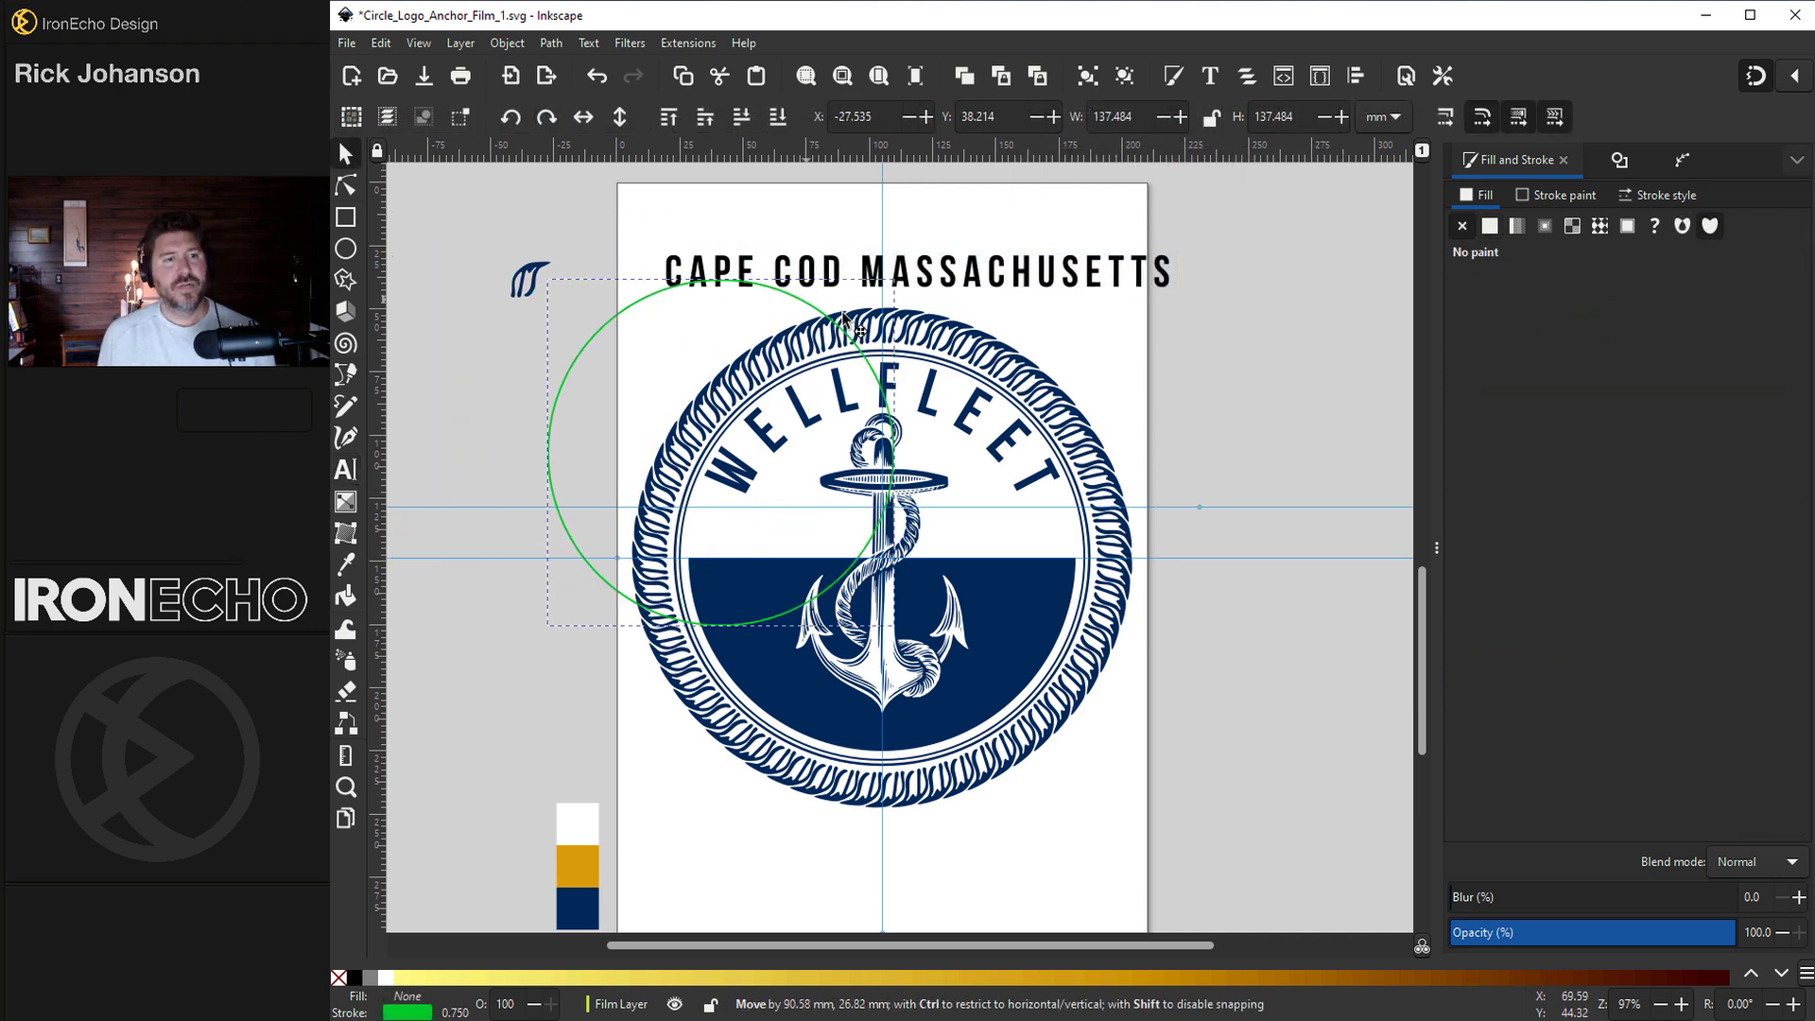
drag(531, 487, 704, 600)
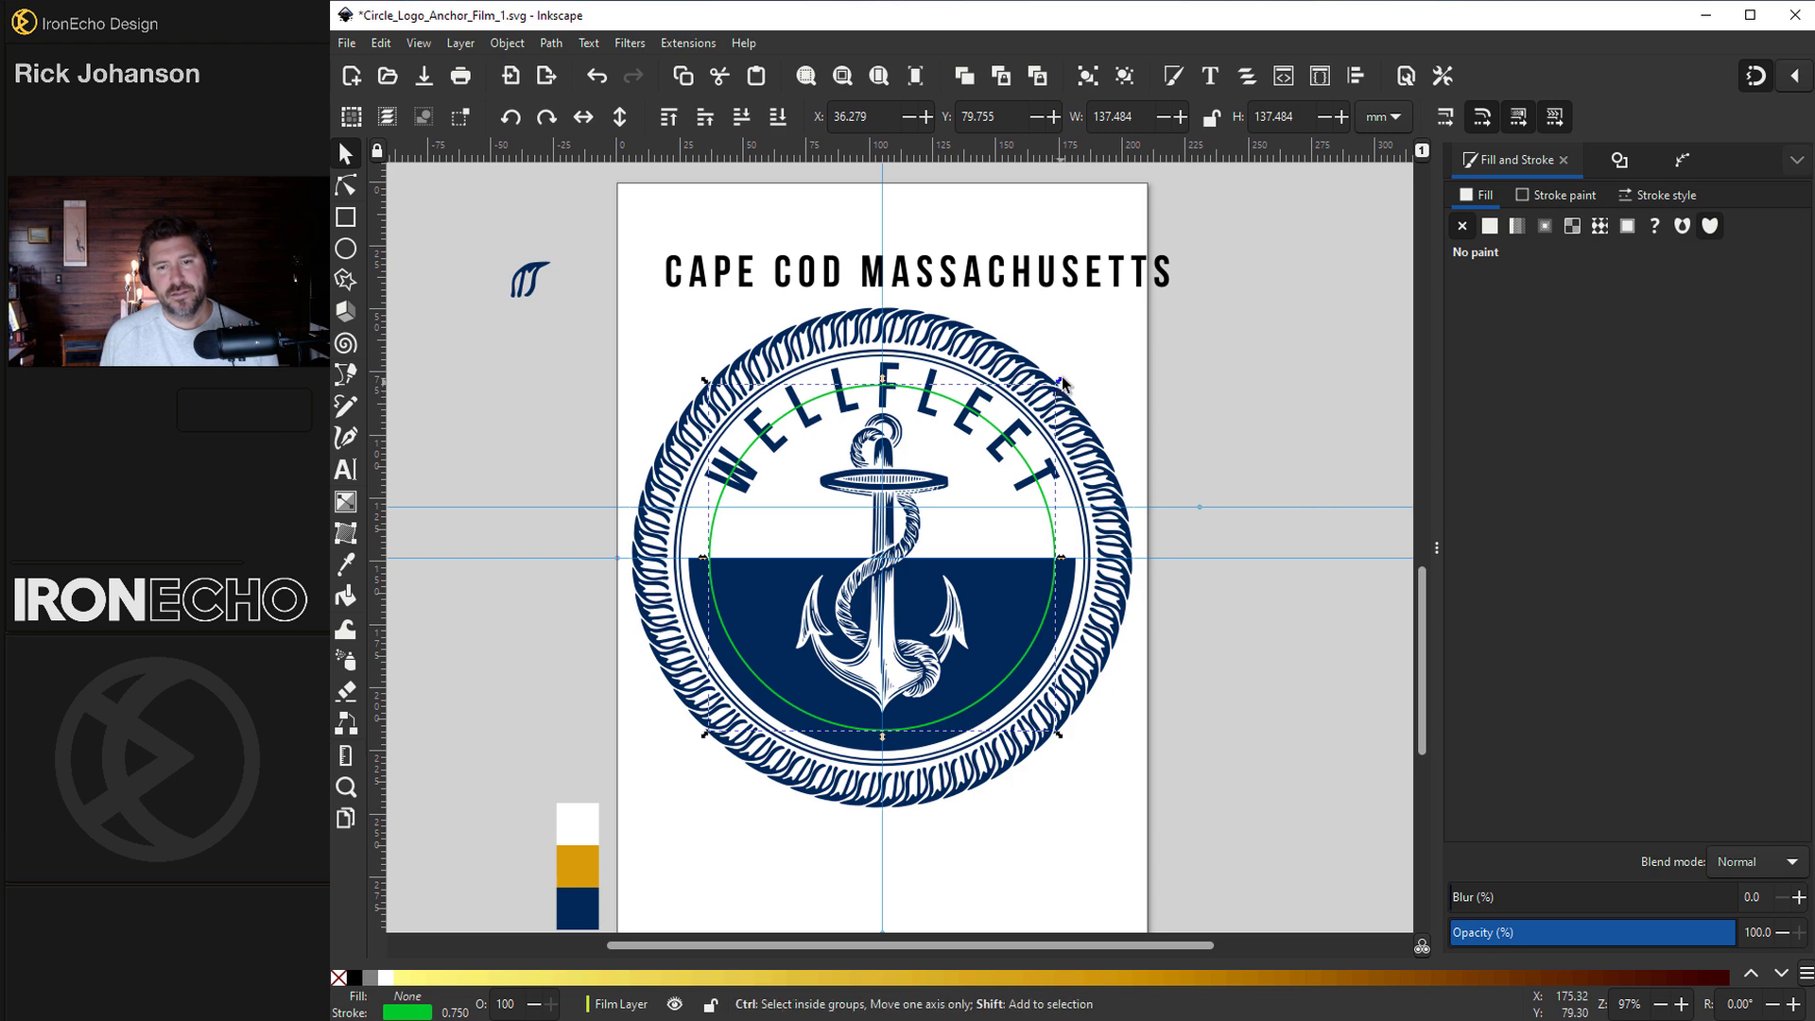
drag(1057, 381, 1085, 377)
click(833, 286)
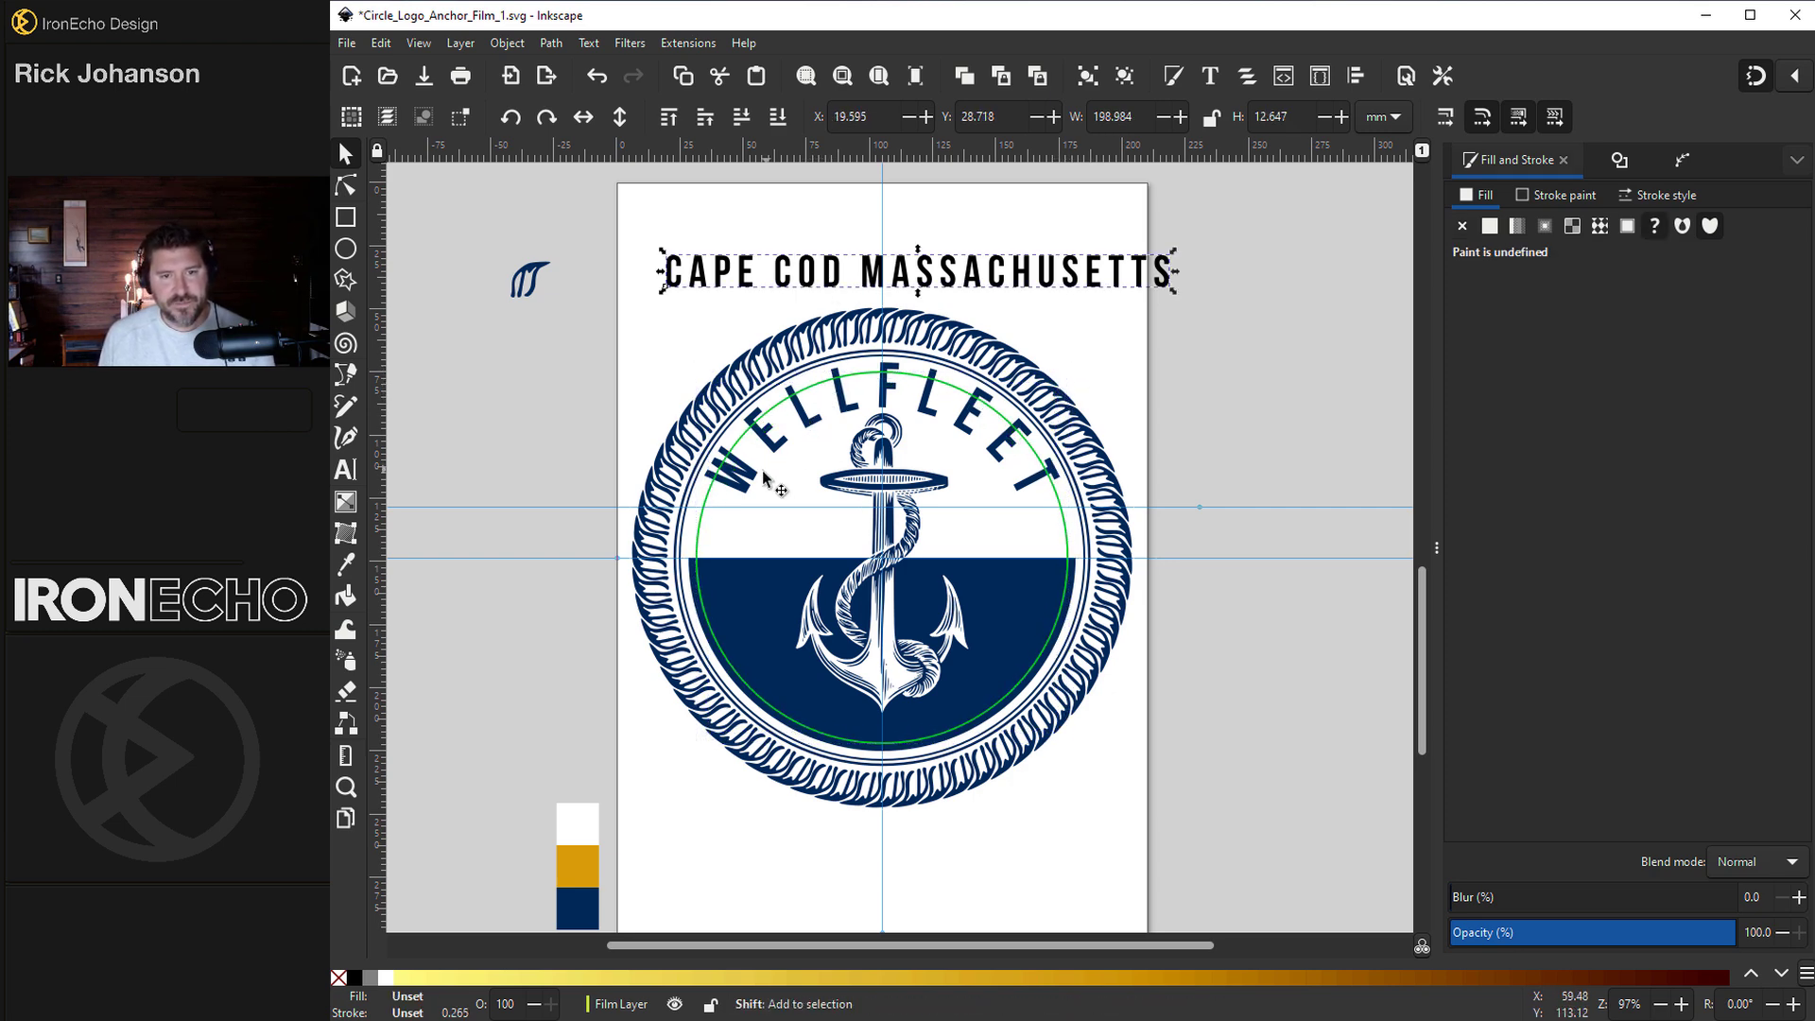
shift+click(700, 534)
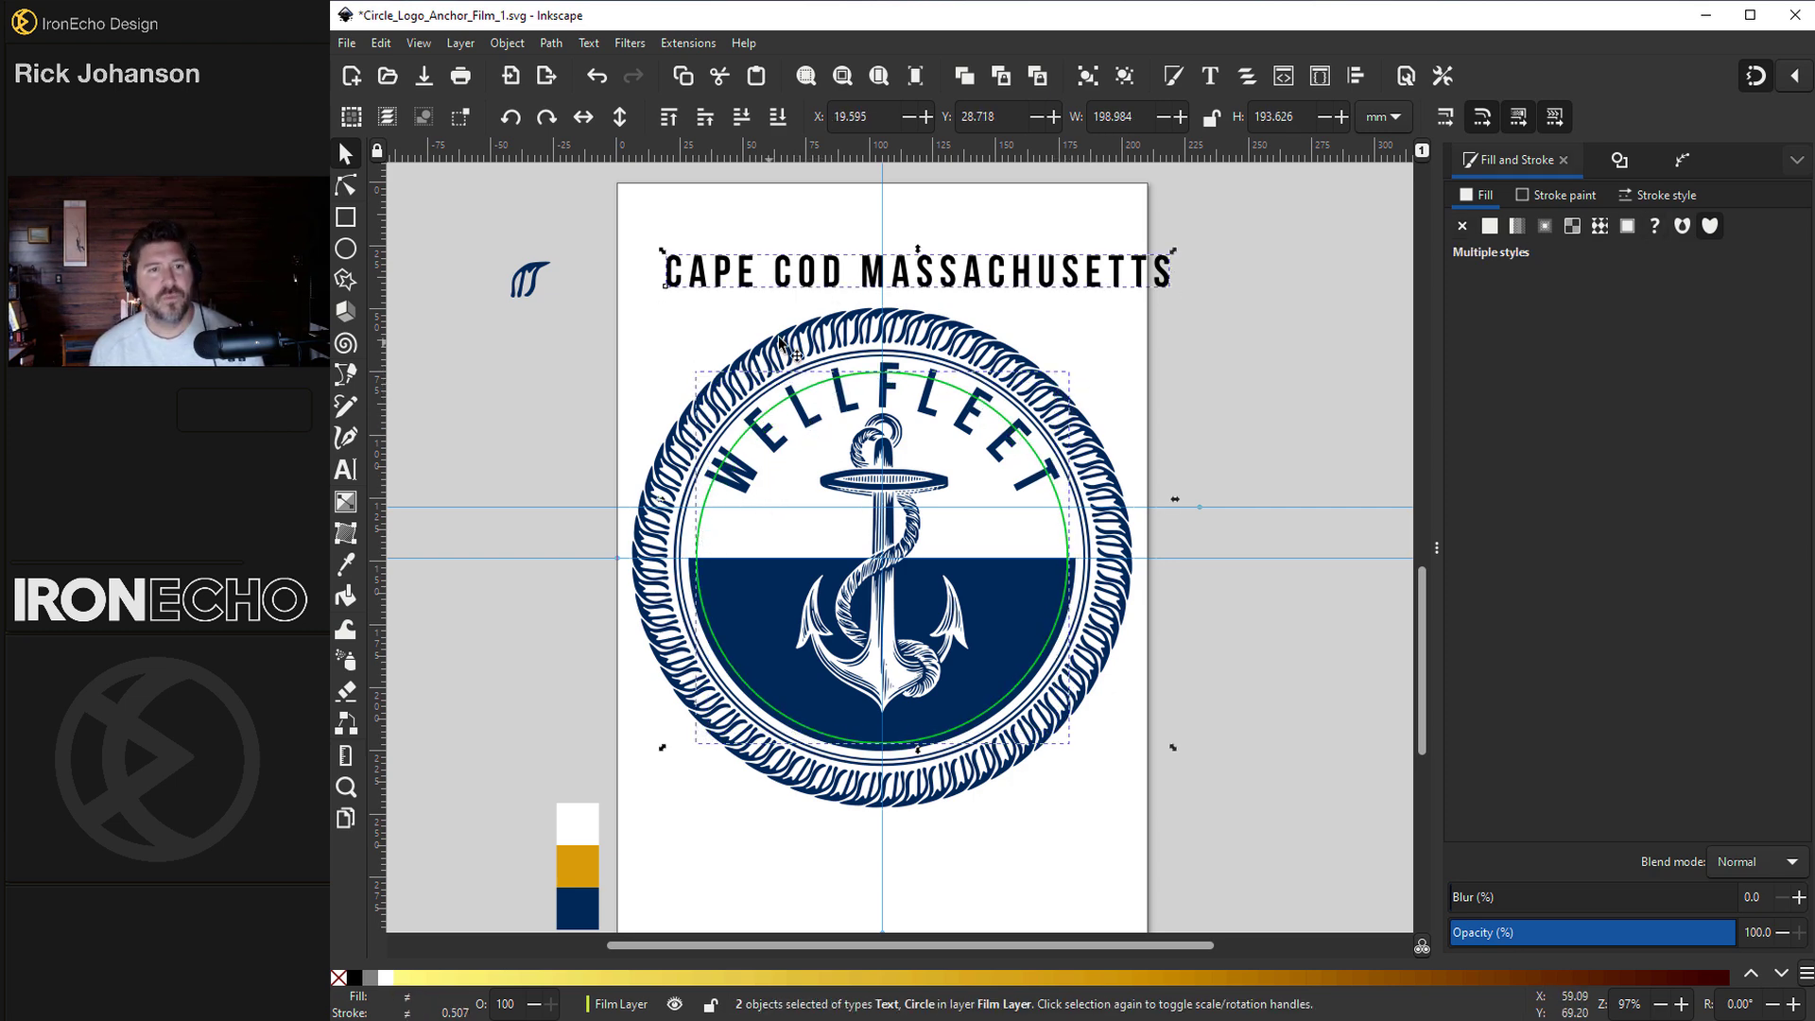
click(591, 43)
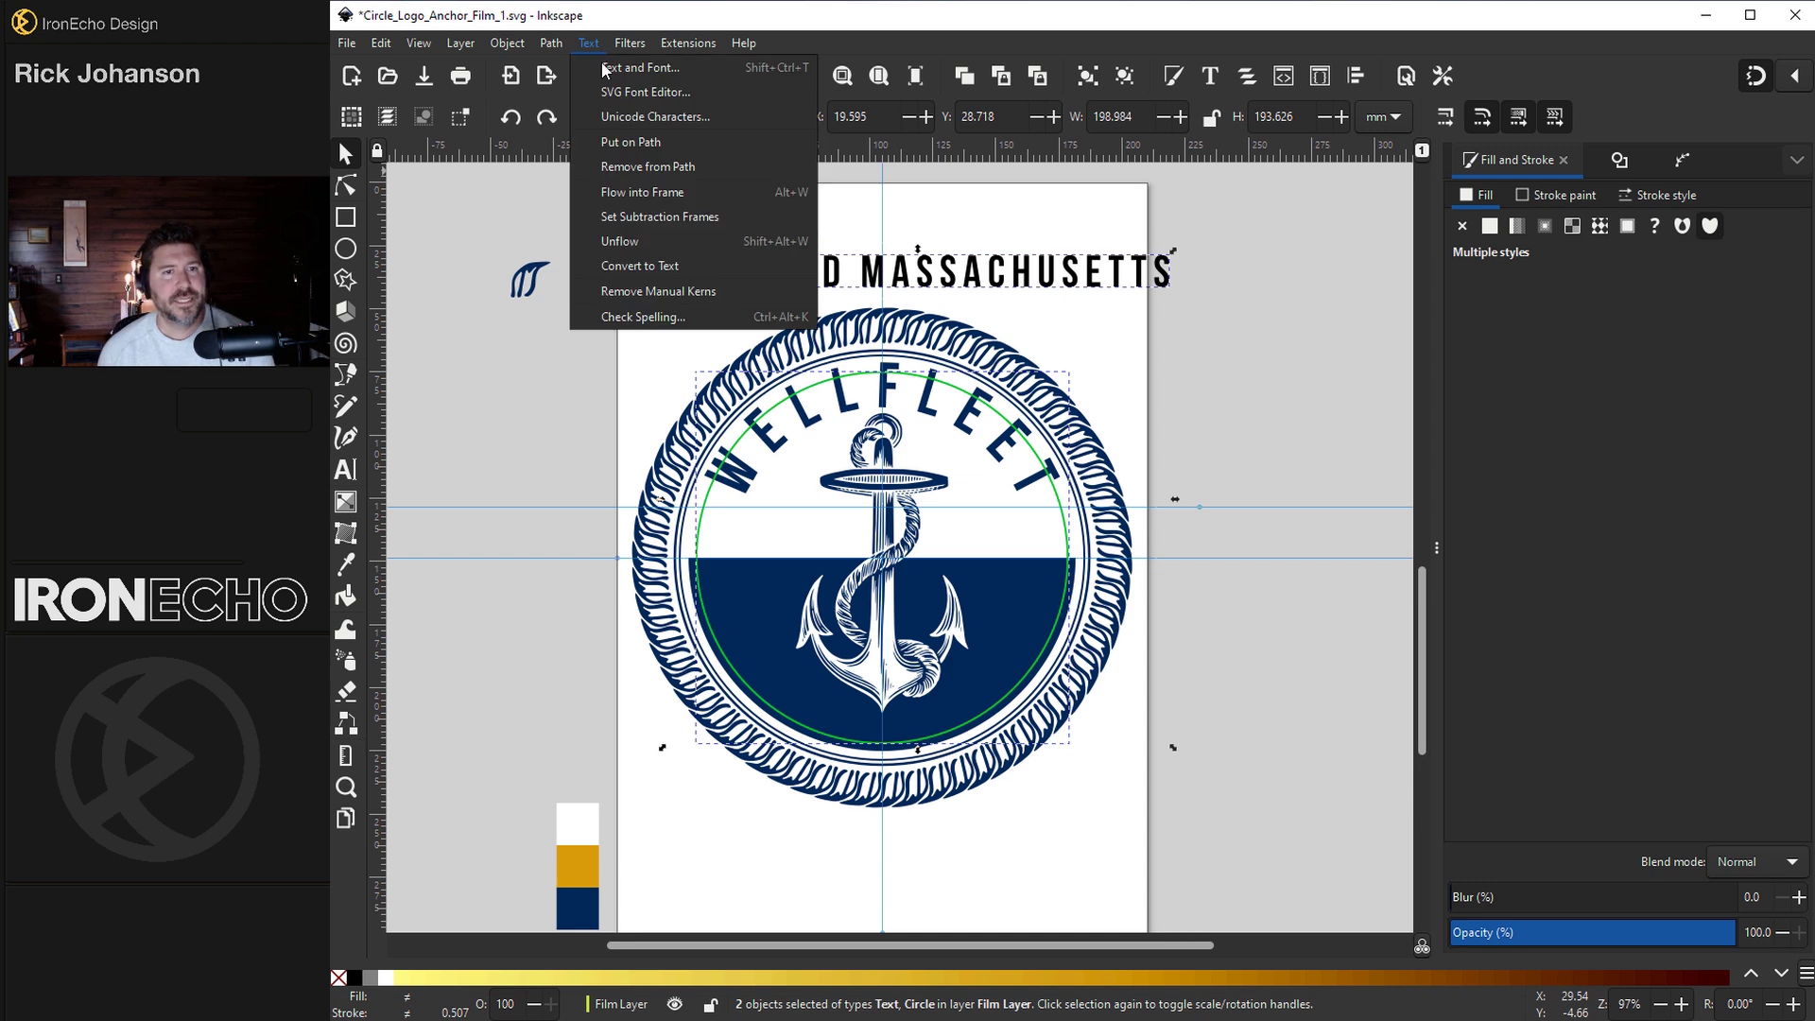
click(622, 147)
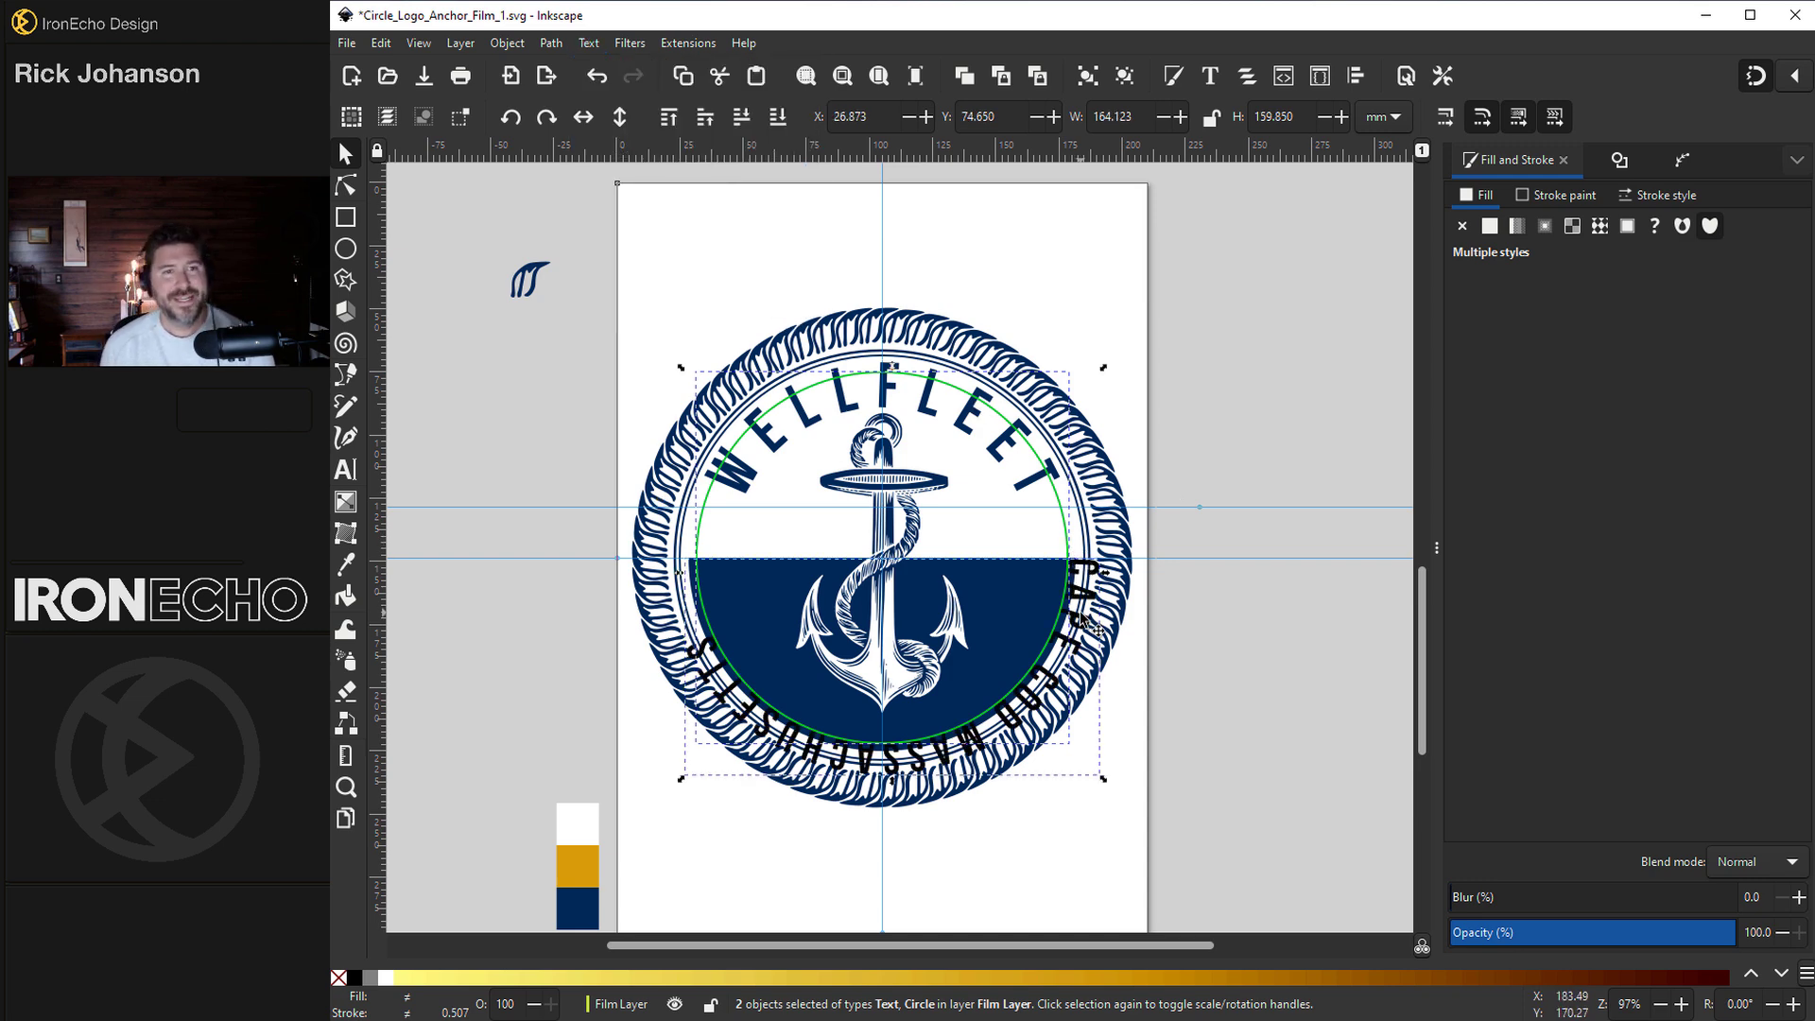
- Flip the text and circle vertically and nudge them up-left
click(523, 46)
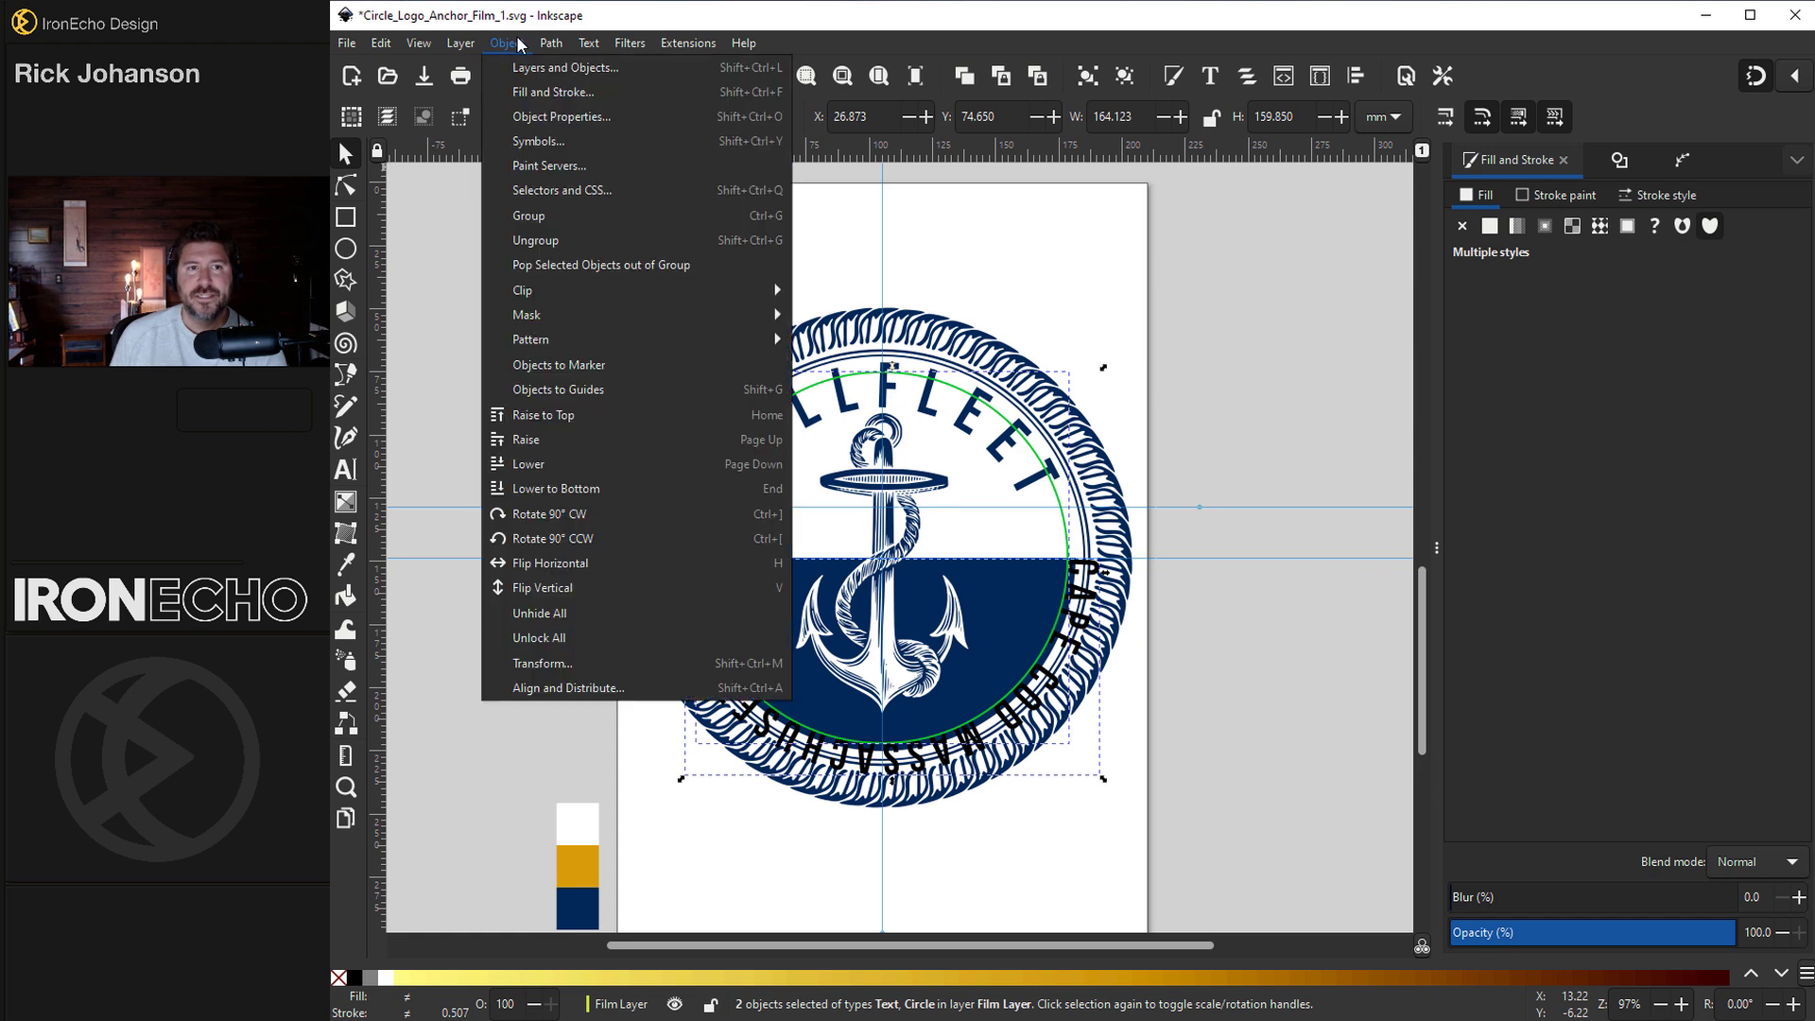
click(548, 588)
drag(710, 536, 721, 521)
- Centre the text circle on the page horizontally and vertically with Align and Distribute
click(1257, 364)
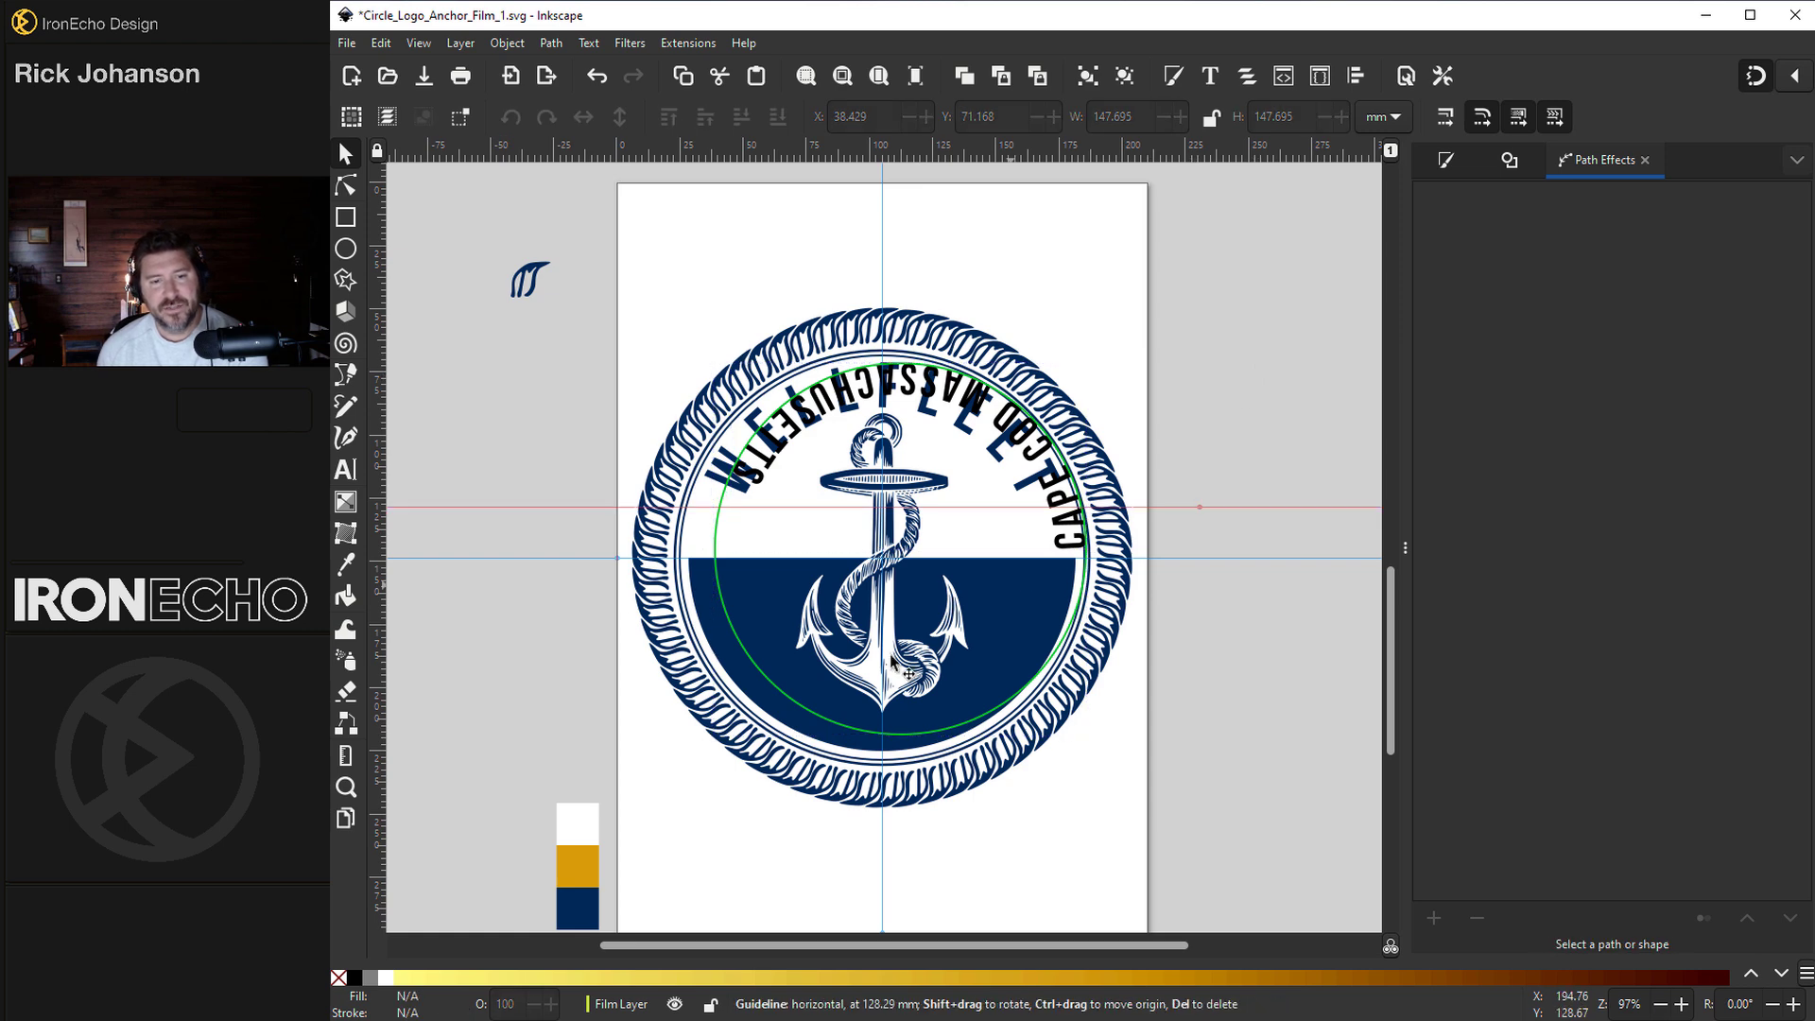
click(777, 692)
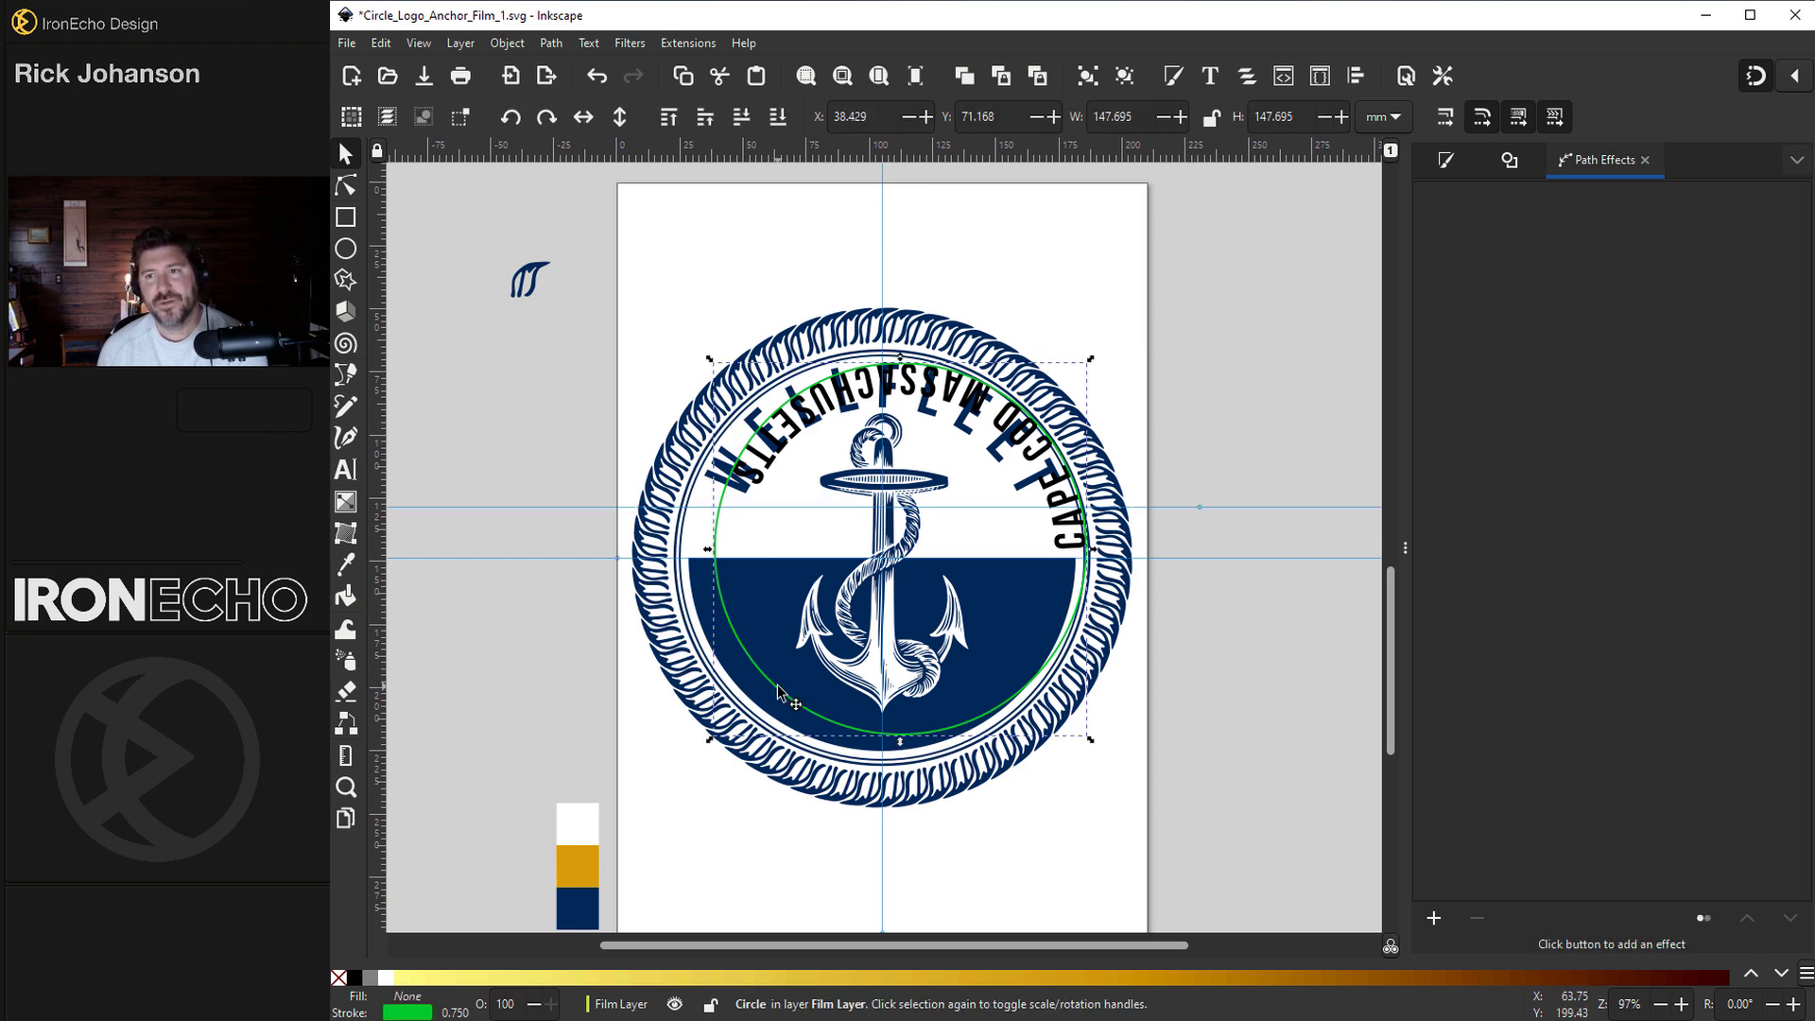
click(507, 43)
click(558, 688)
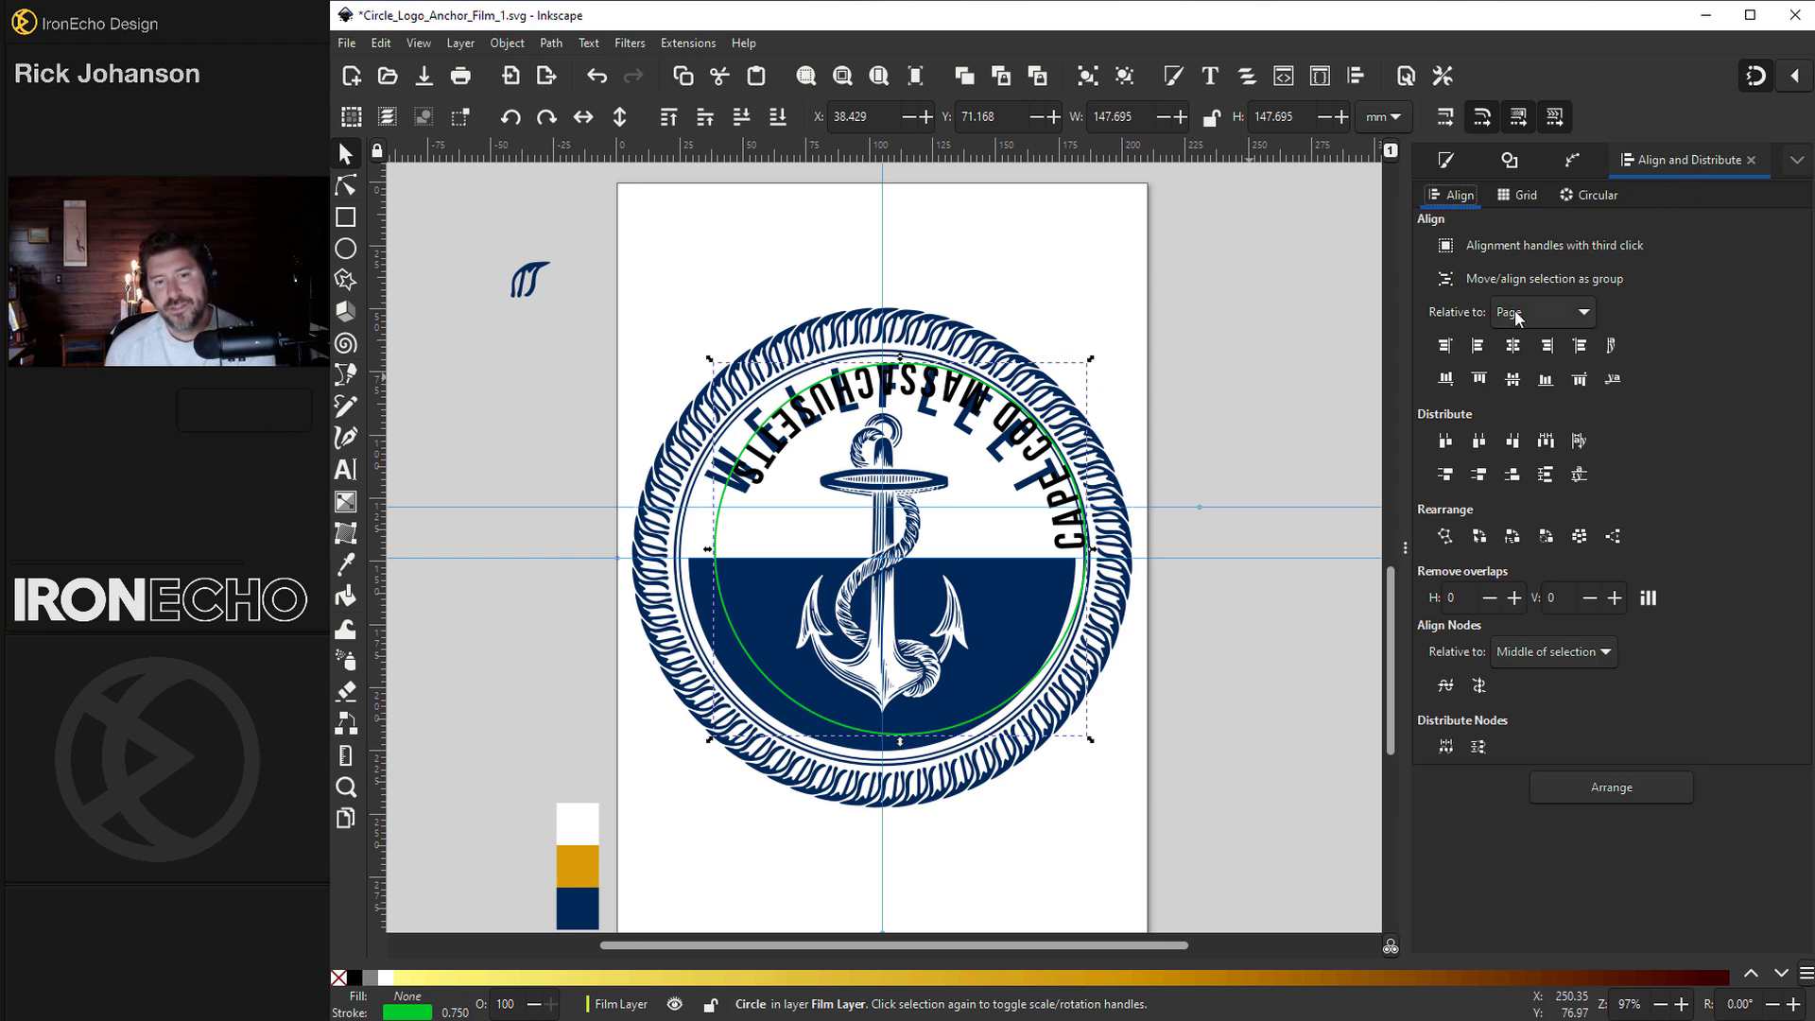
click(1513, 348)
click(1513, 379)
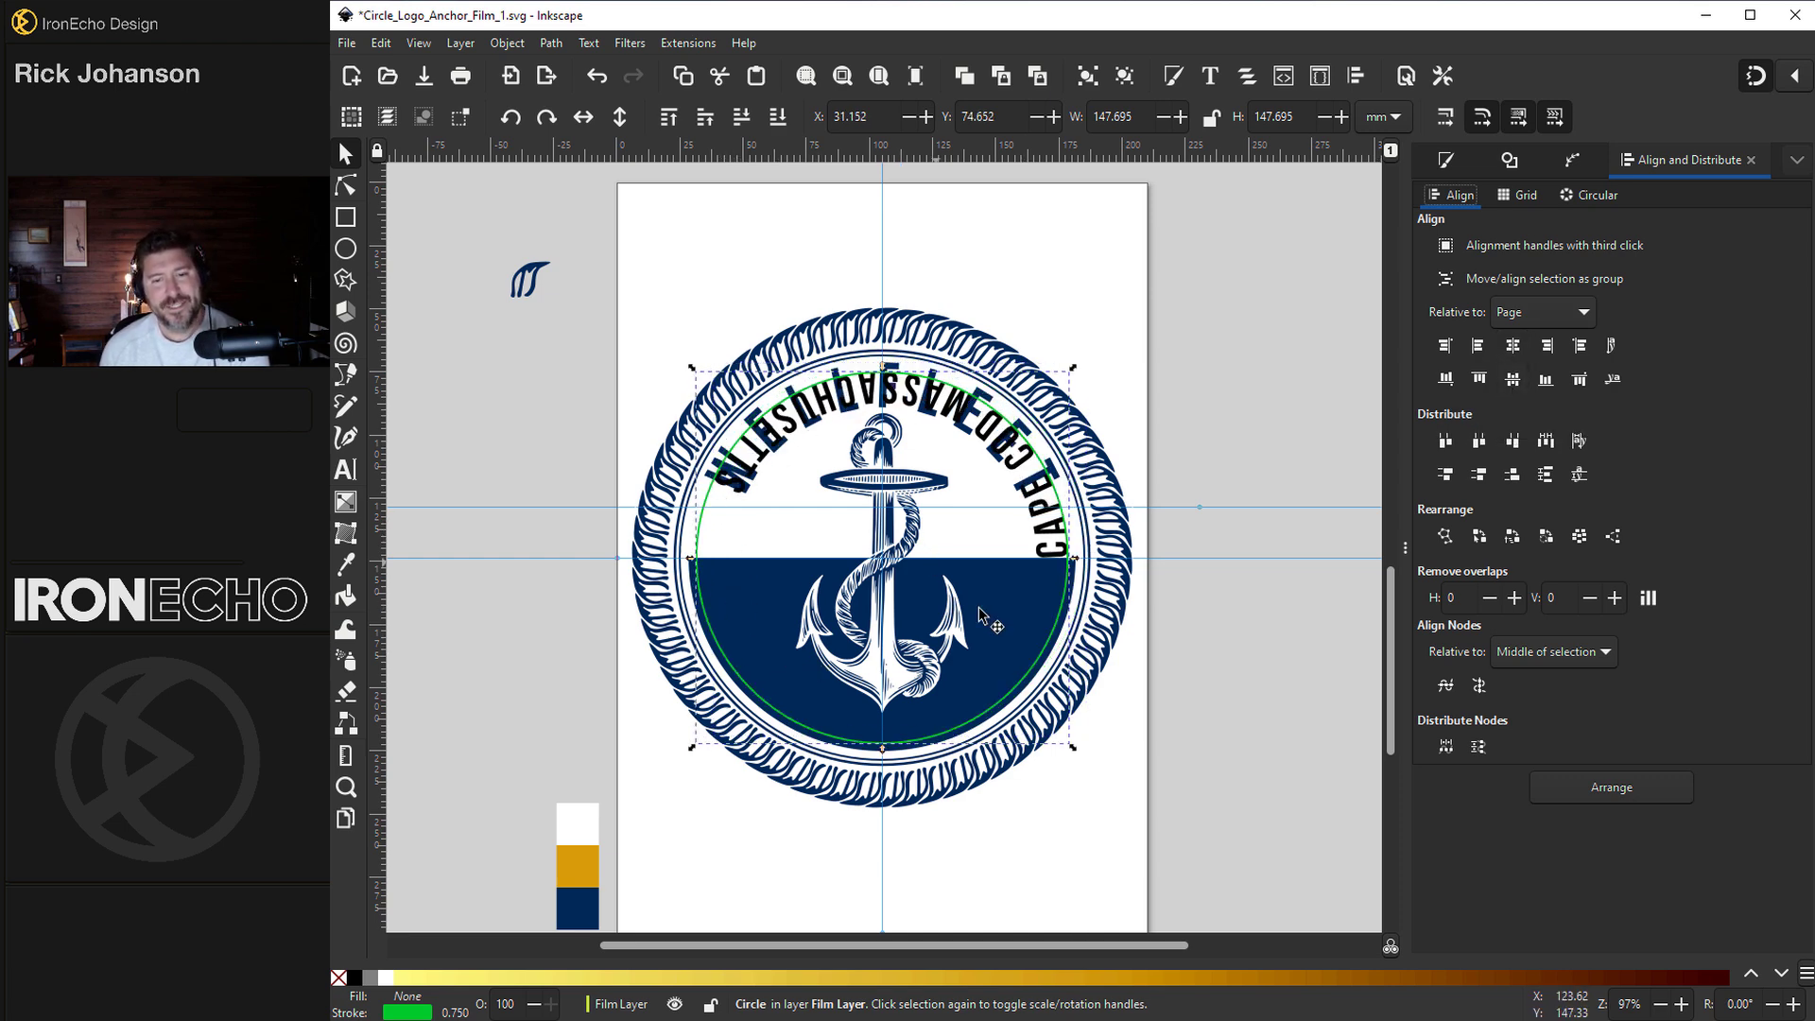
- Rotate the circle so CAPE COD MASSACHUSETTS arcs upright in gold along the navy lower half
click(1049, 652)
drag(1073, 746, 491, 295)
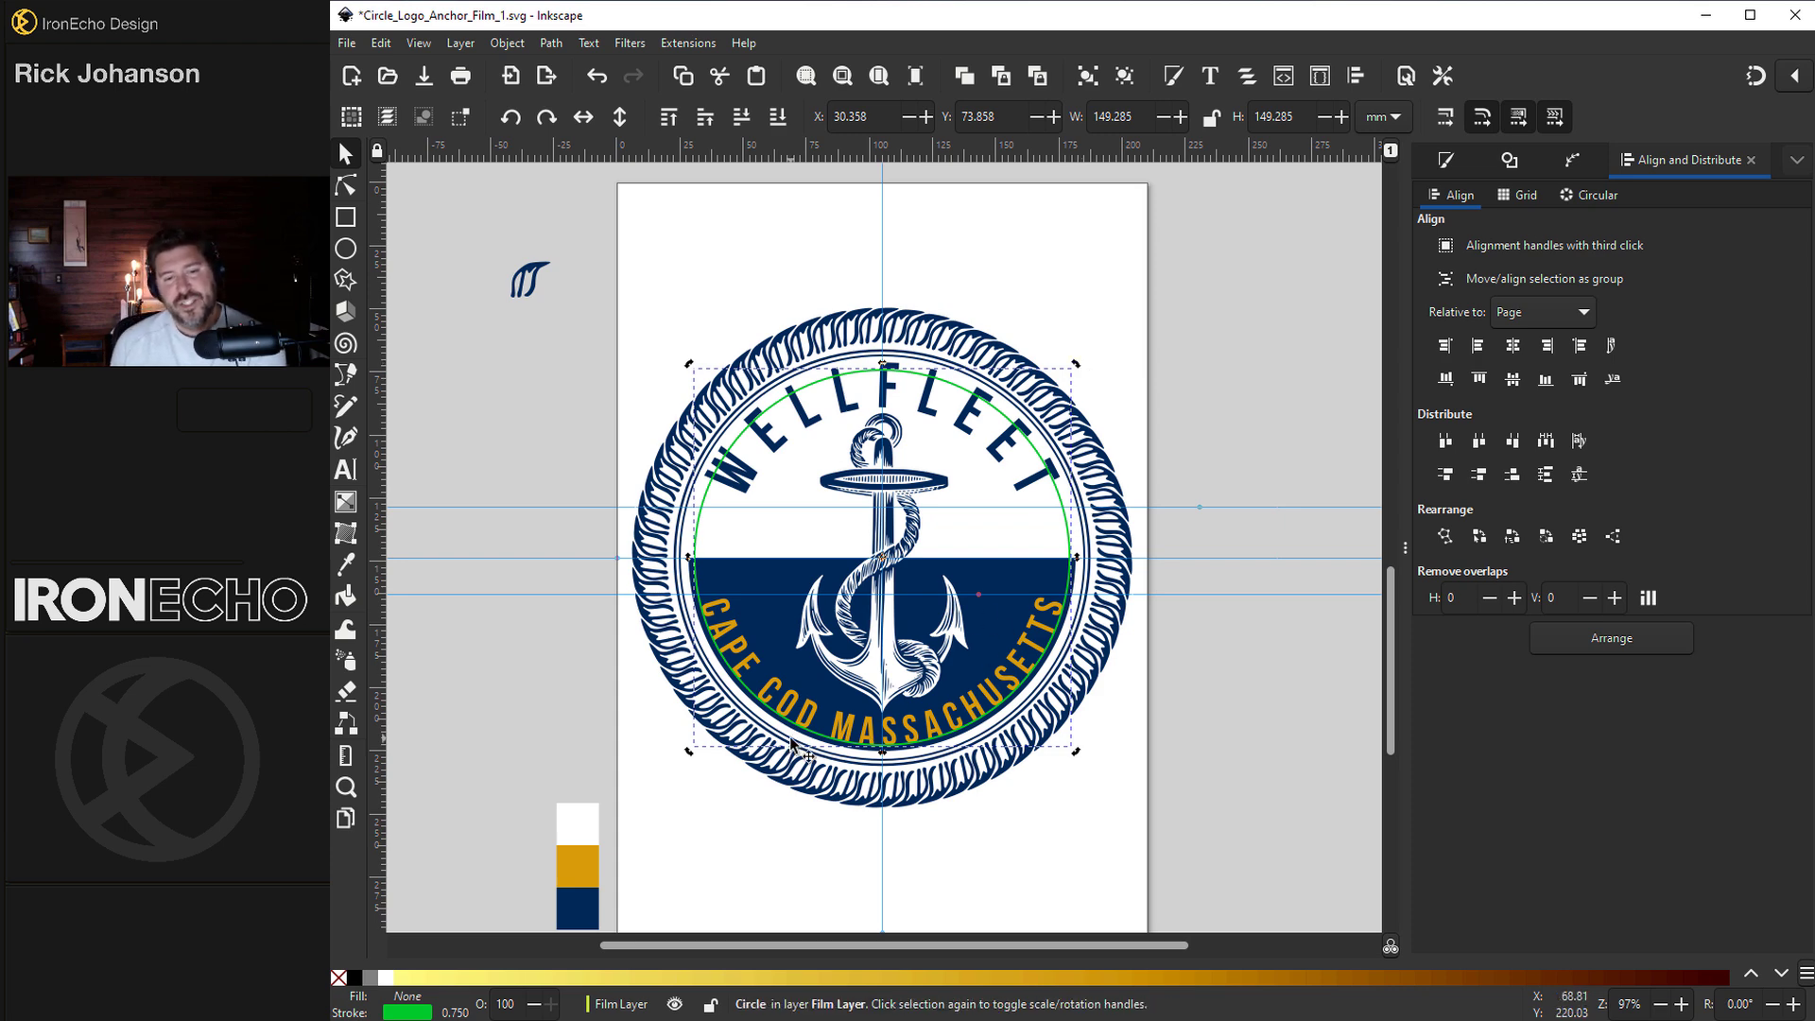
click(962, 730)
click(551, 43)
key(Escape)
key(shift+d)
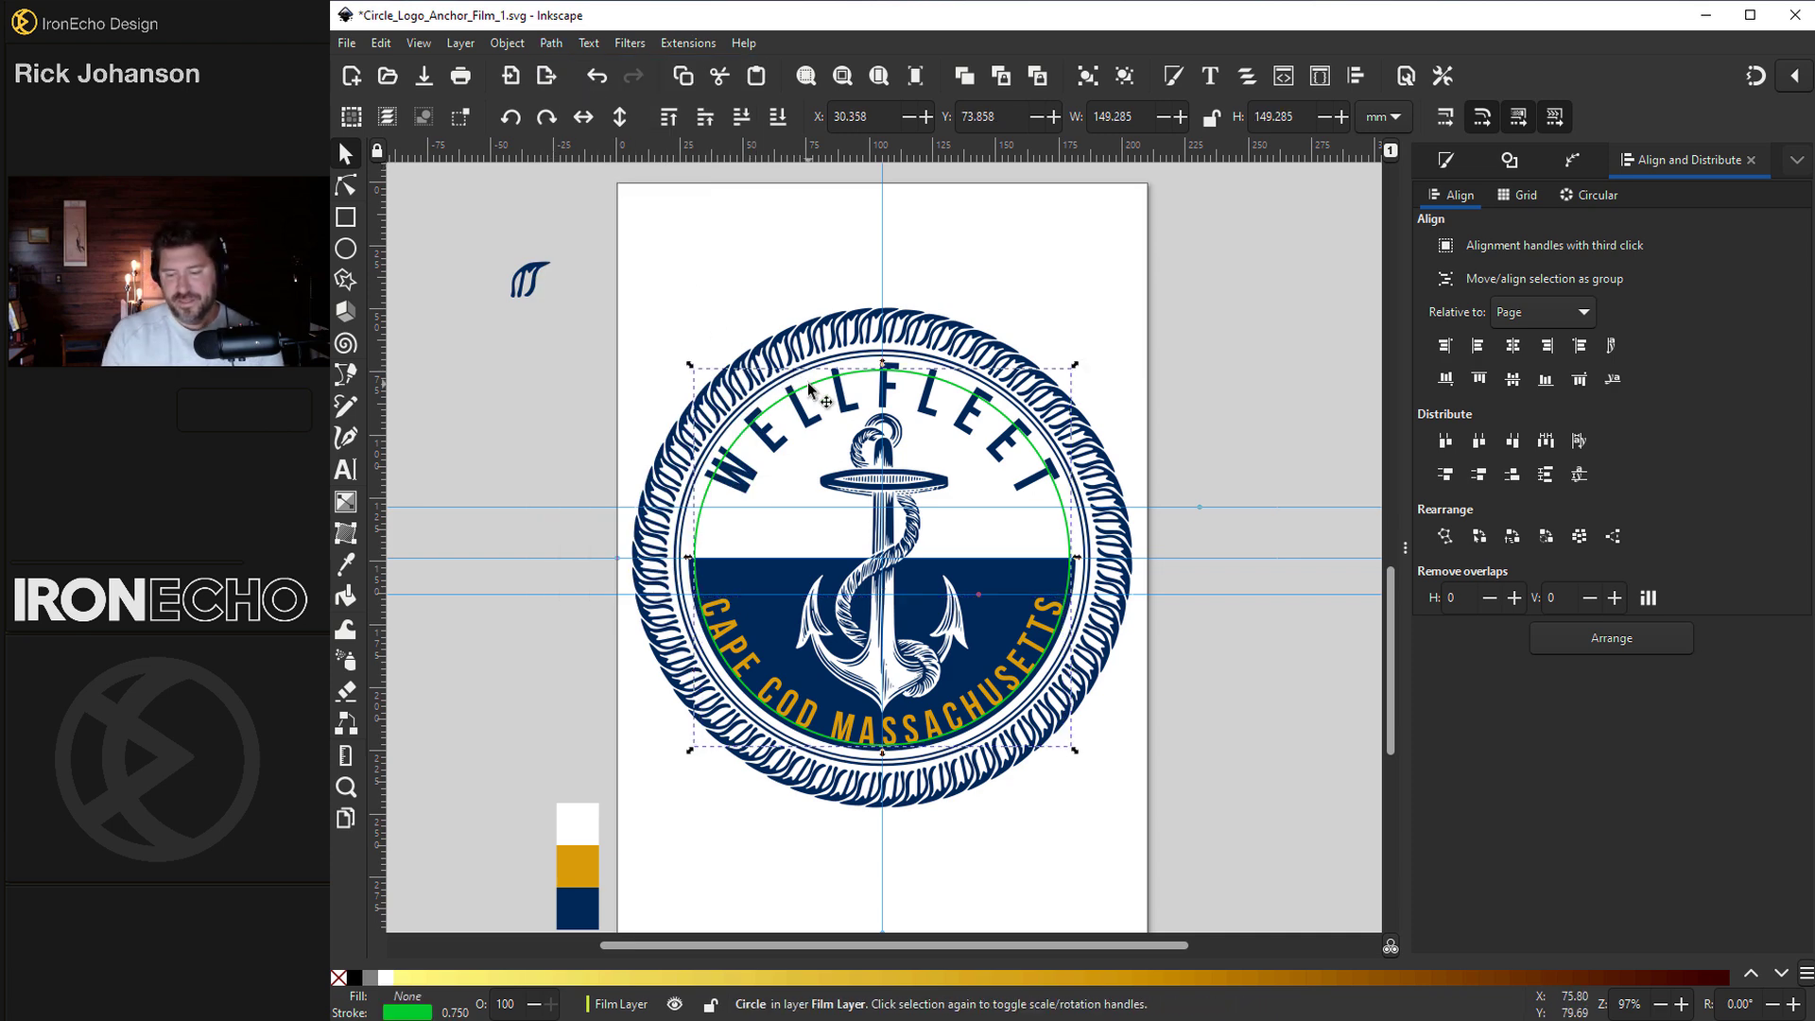
key(Escape)
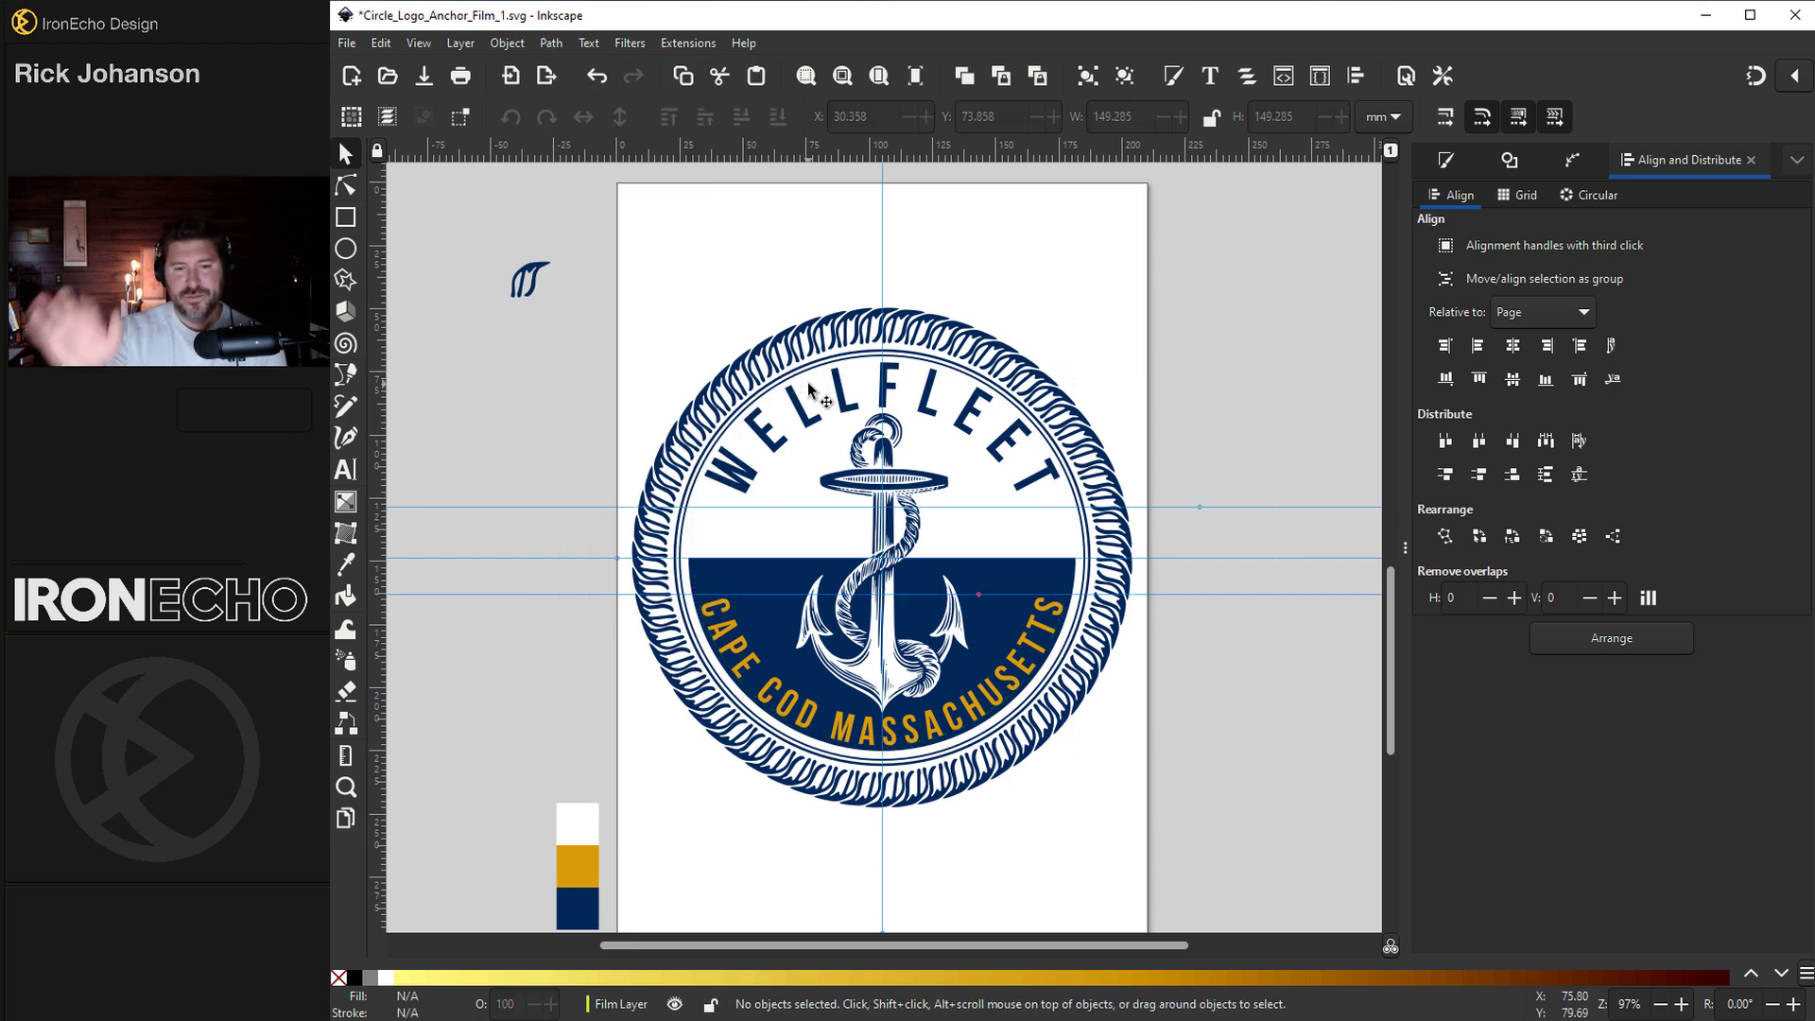
- Ungroup the CAPE COD MASSACHUSETTS lettering and combine the letters into one path
click(753, 666)
click(386, 976)
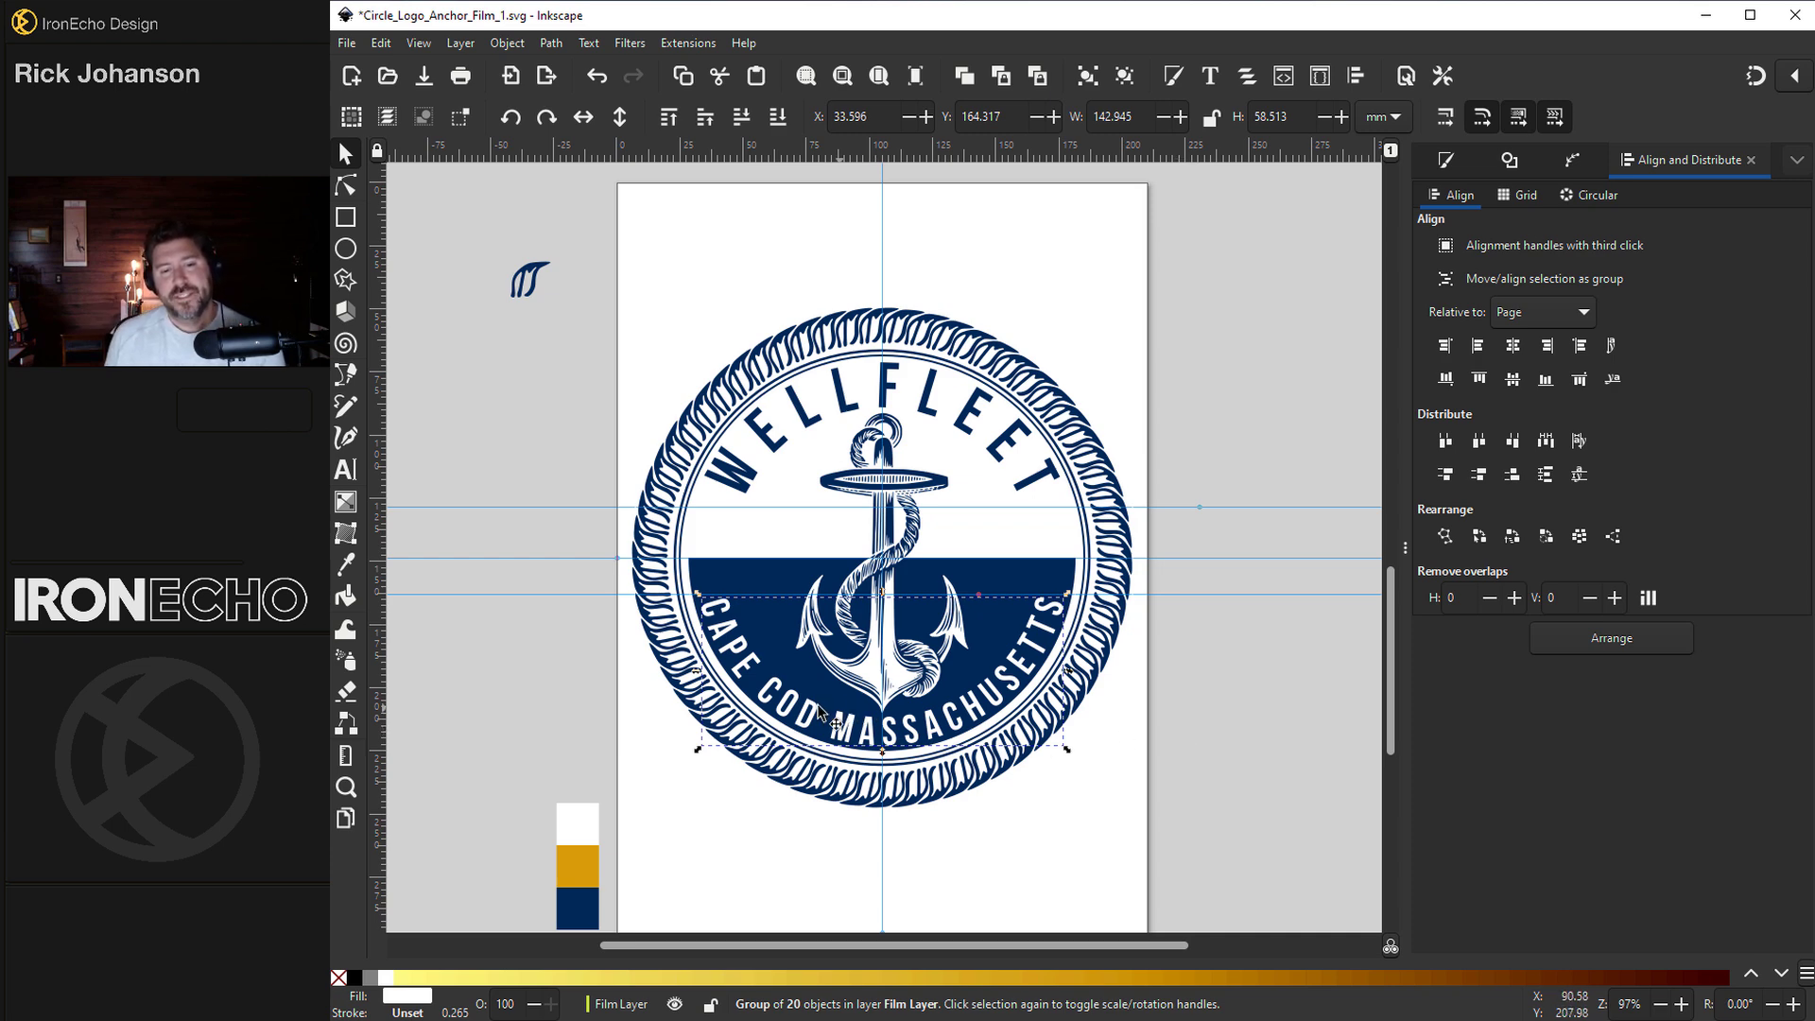
key(ctrl+z)
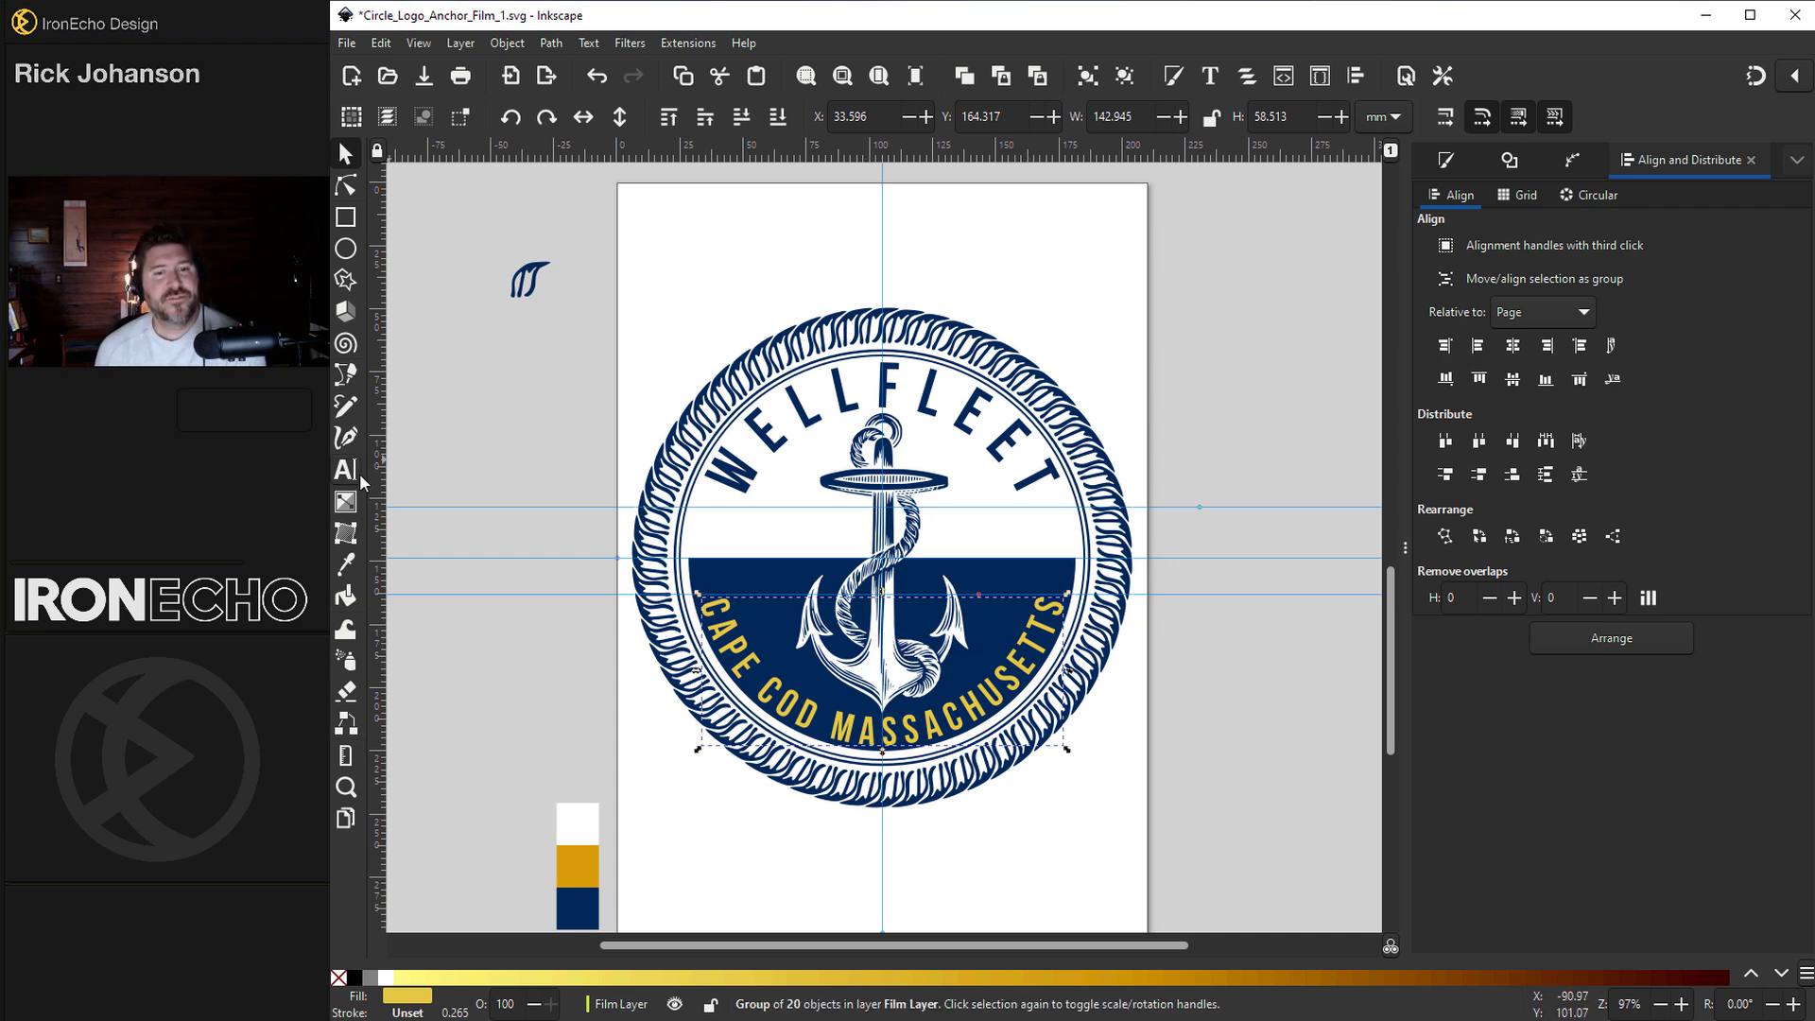
click(736, 633)
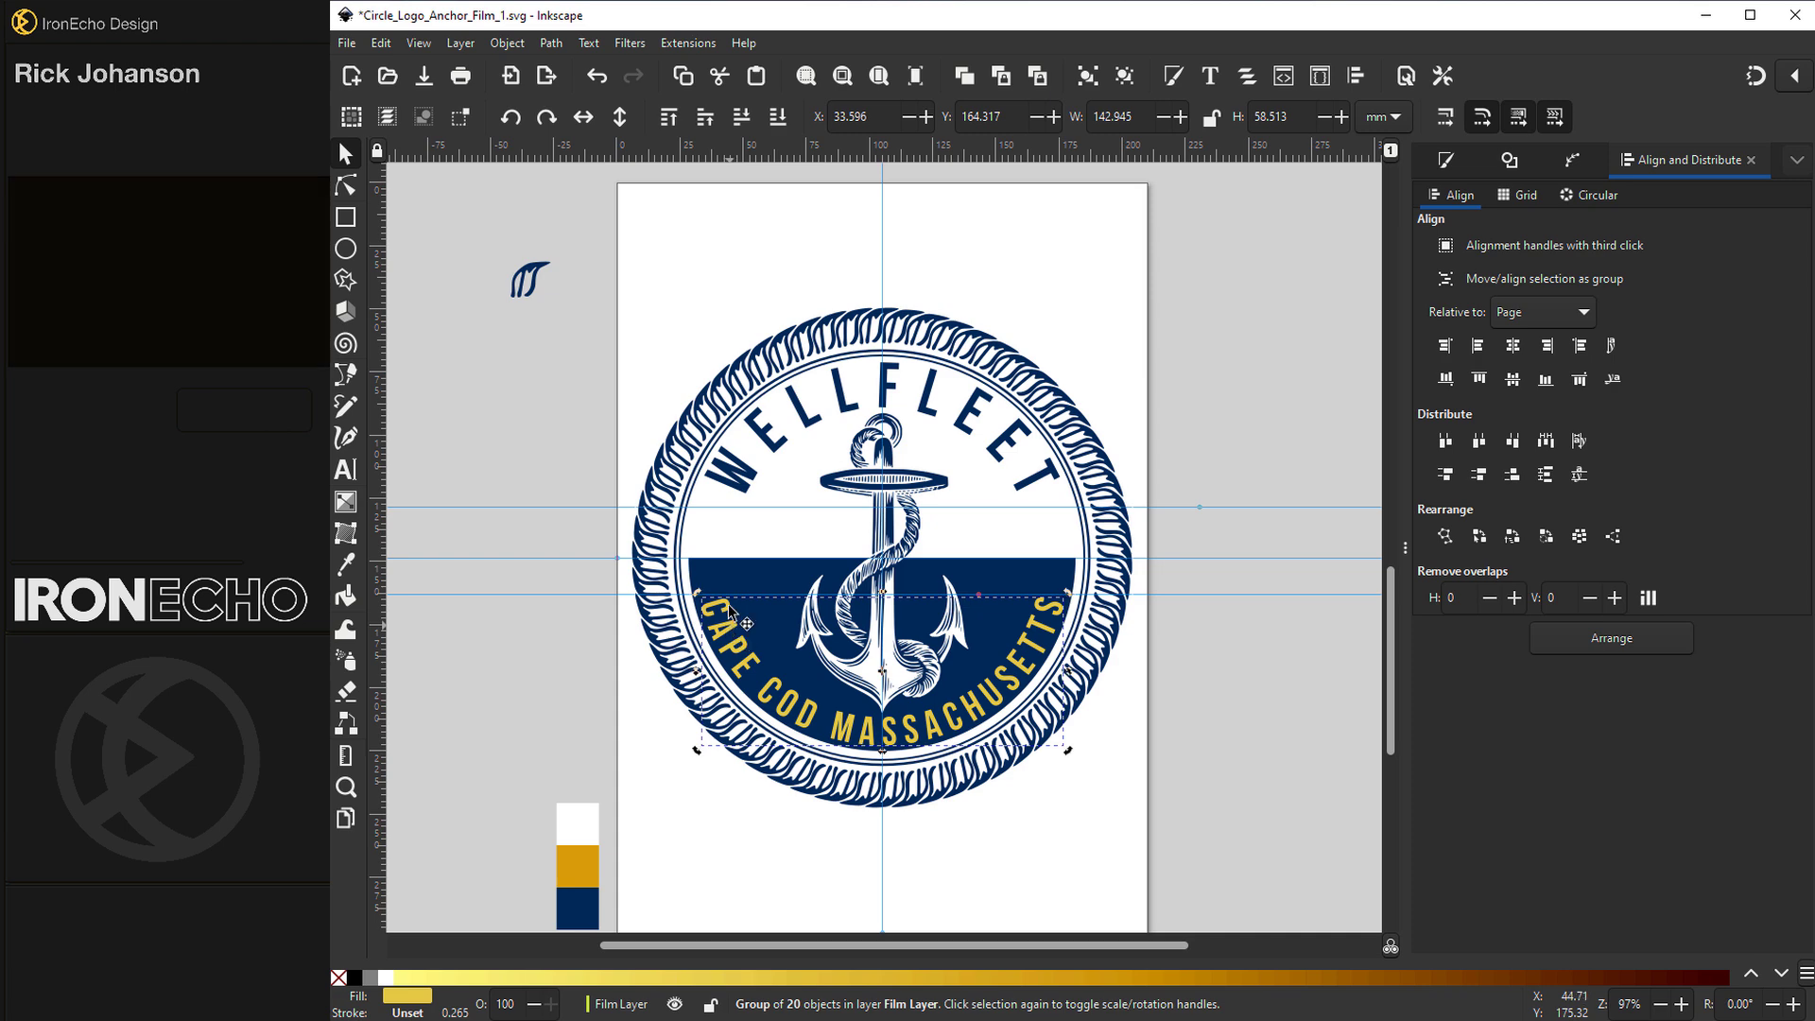
click(515, 49)
click(556, 245)
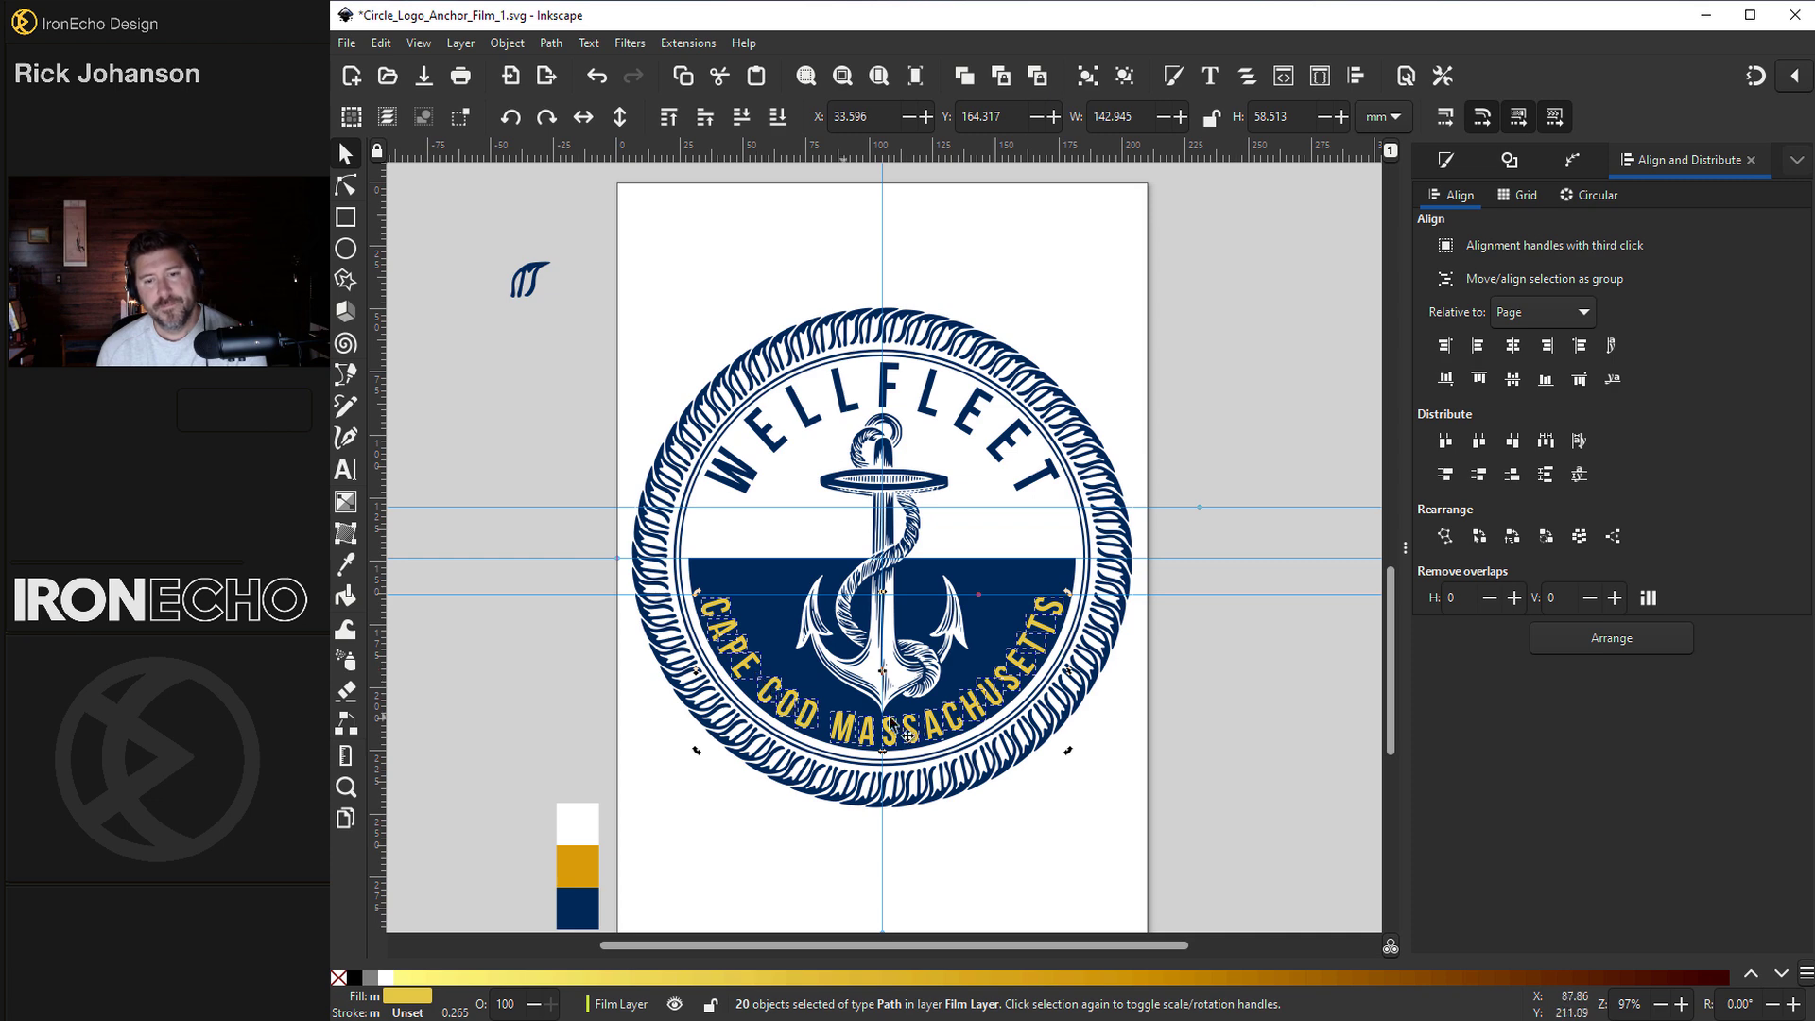
click(551, 43)
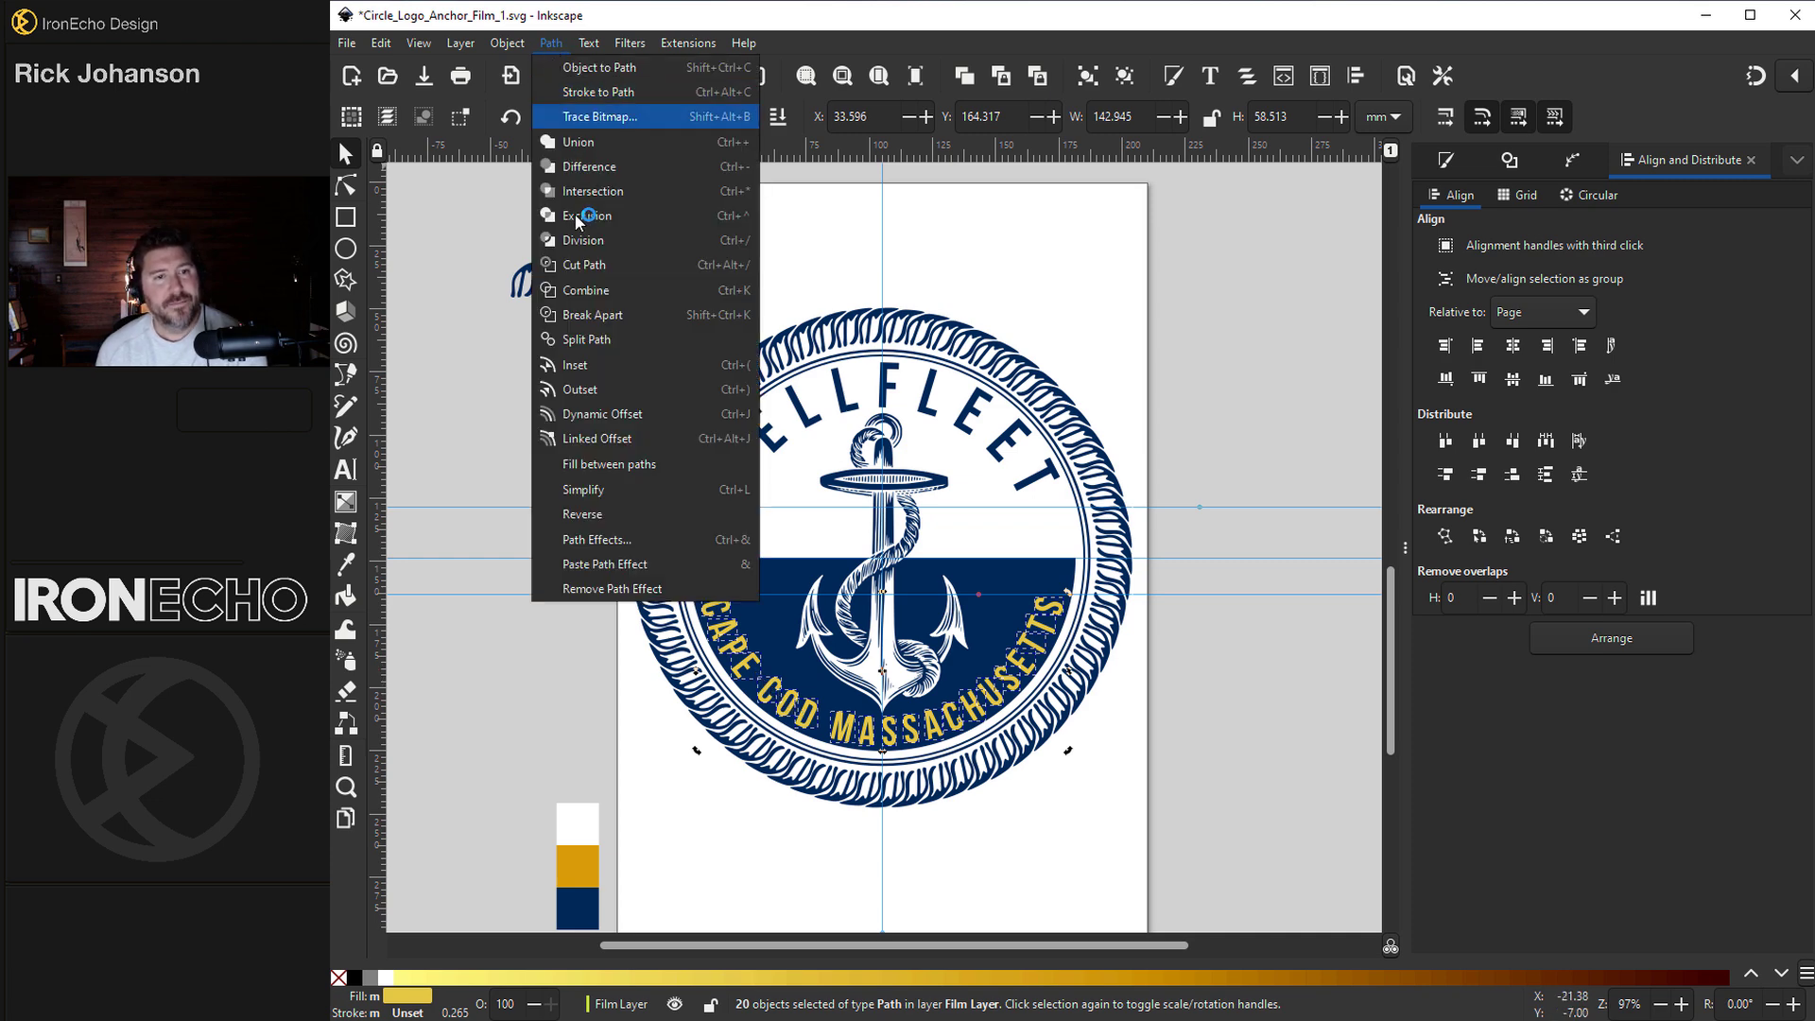
click(581, 284)
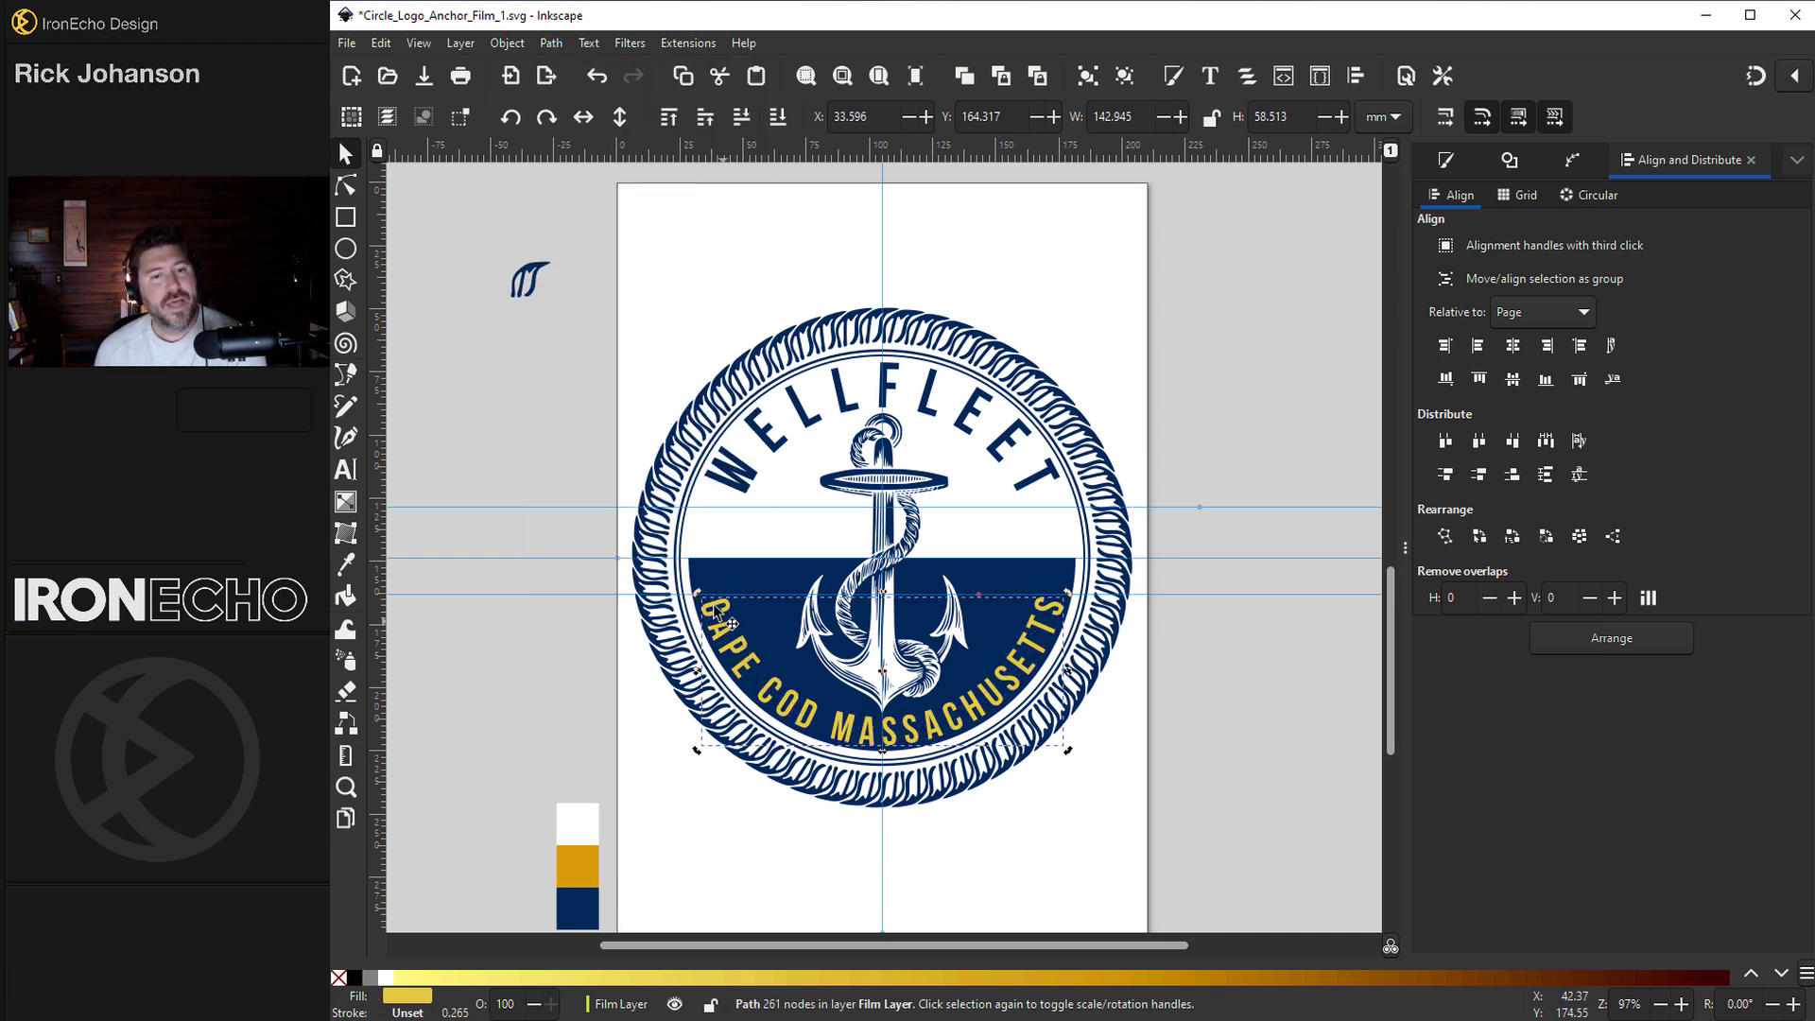
- Subtract the lettering from the navy half-circle with Path > Difference
shift+click(1044, 588)
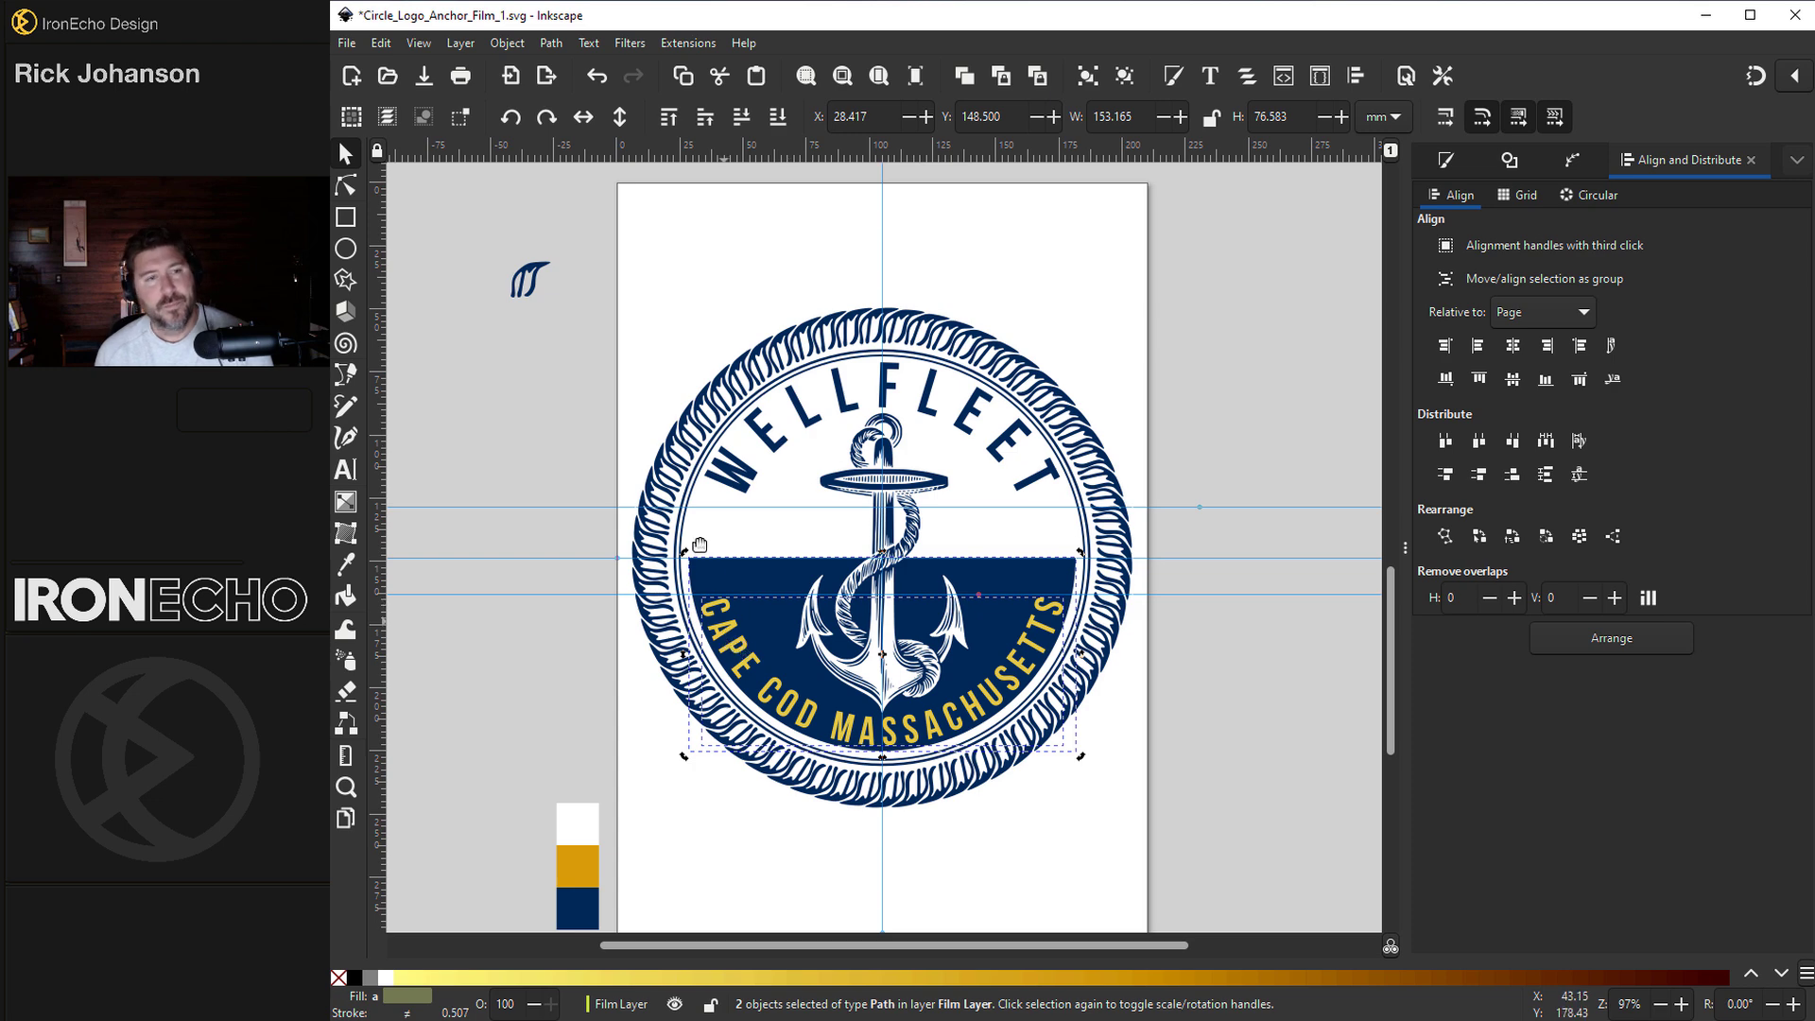
click(548, 43)
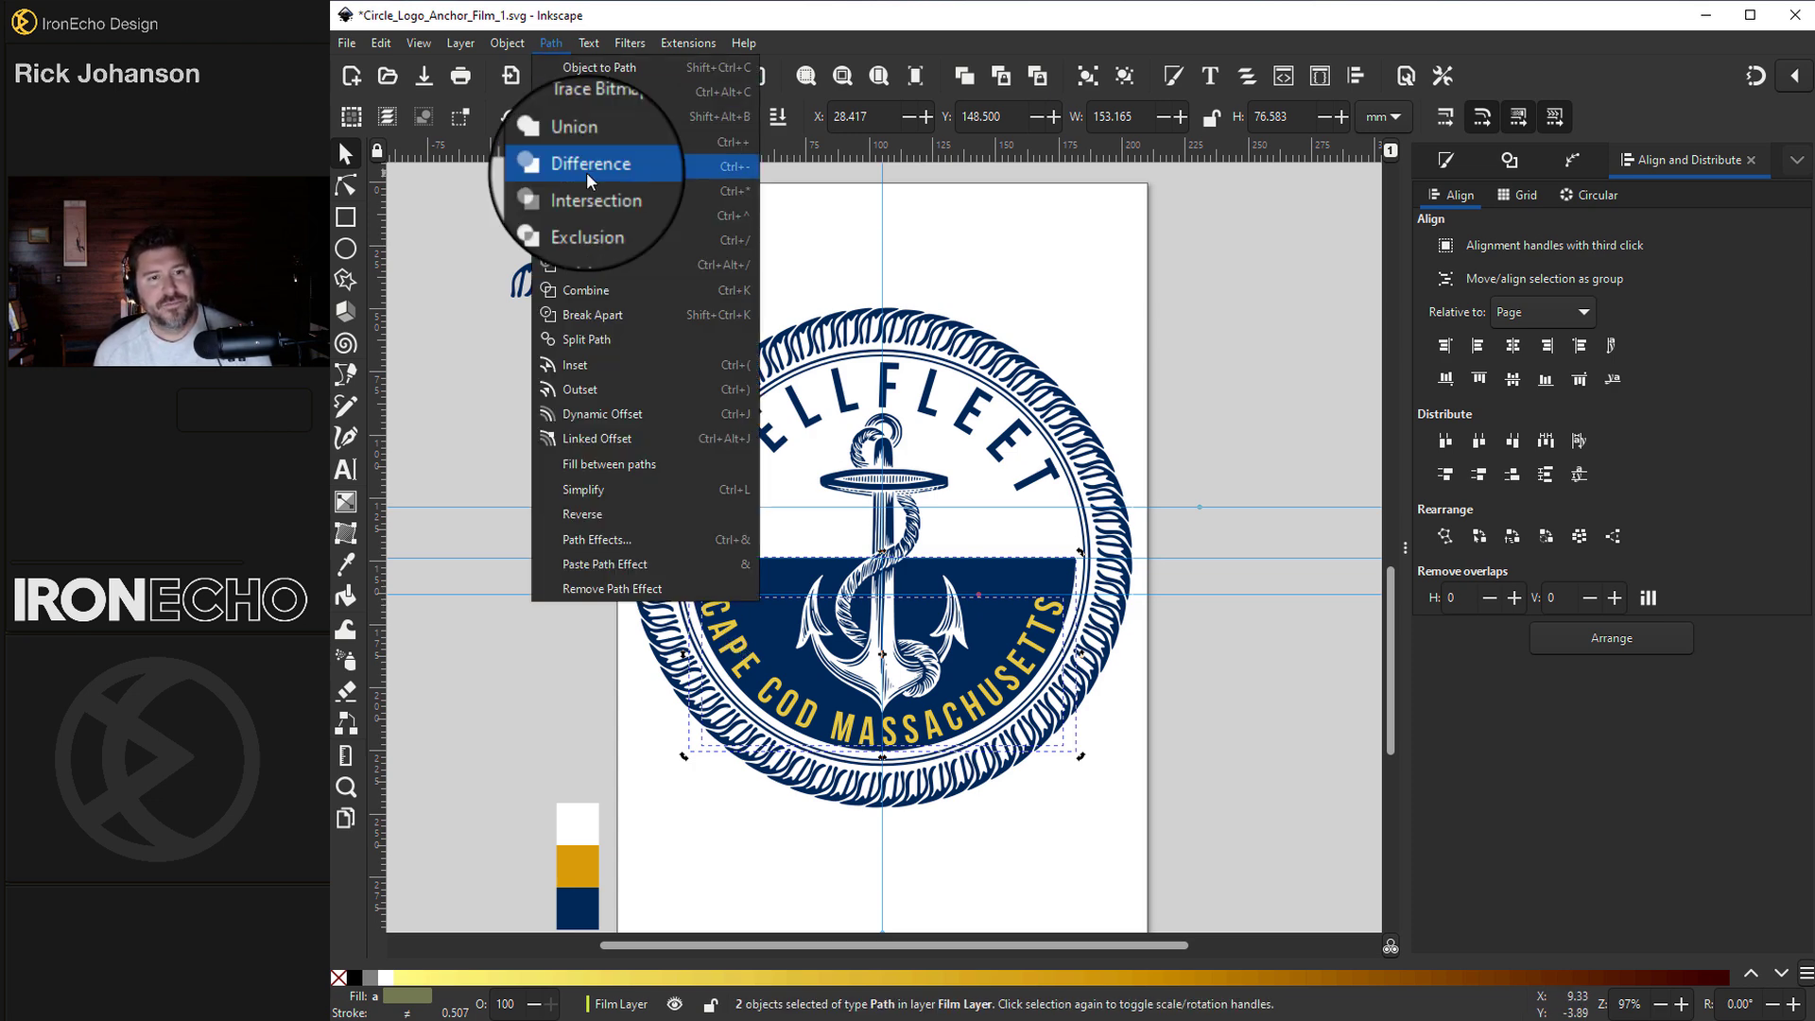
click(586, 170)
- Draw a temporary rectangle over the anchor area, then delete it
click(346, 217)
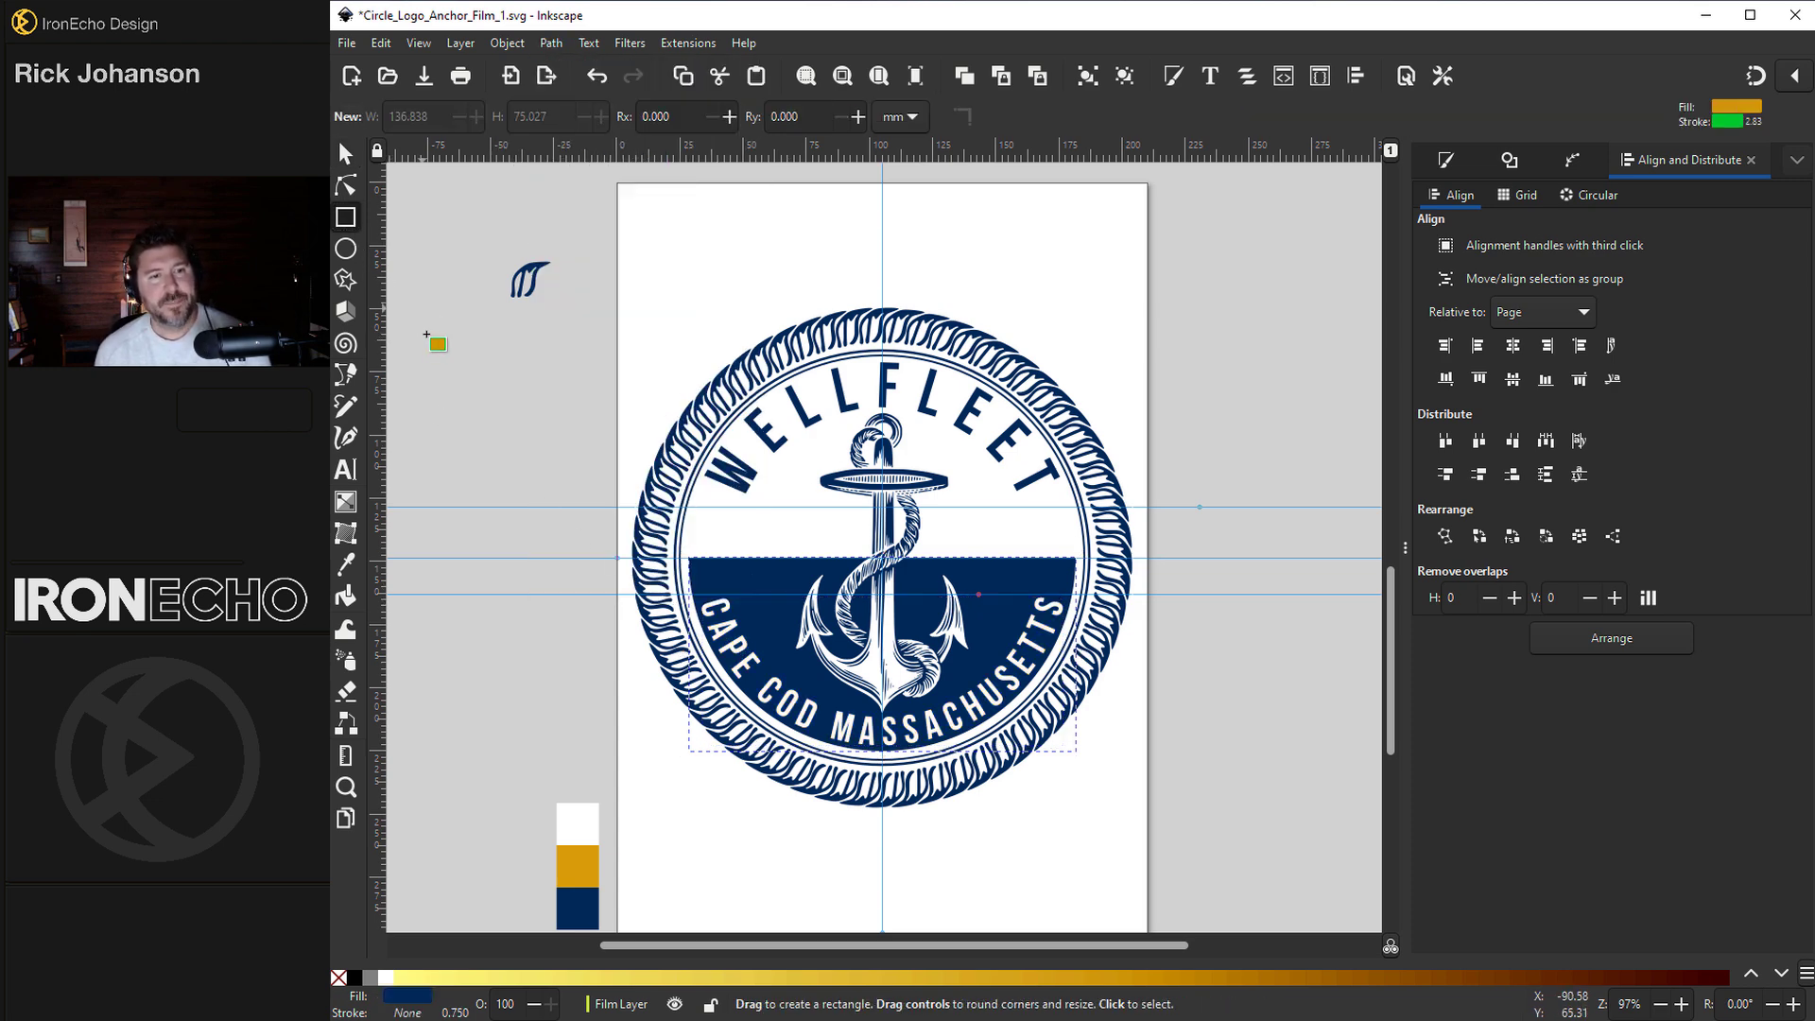
drag(443, 358, 726, 540)
key(s)
drag(516, 416, 1040, 605)
key(Delete)
- Paste 17 left of the anchor and change a copy to 63 on the right
key(t)
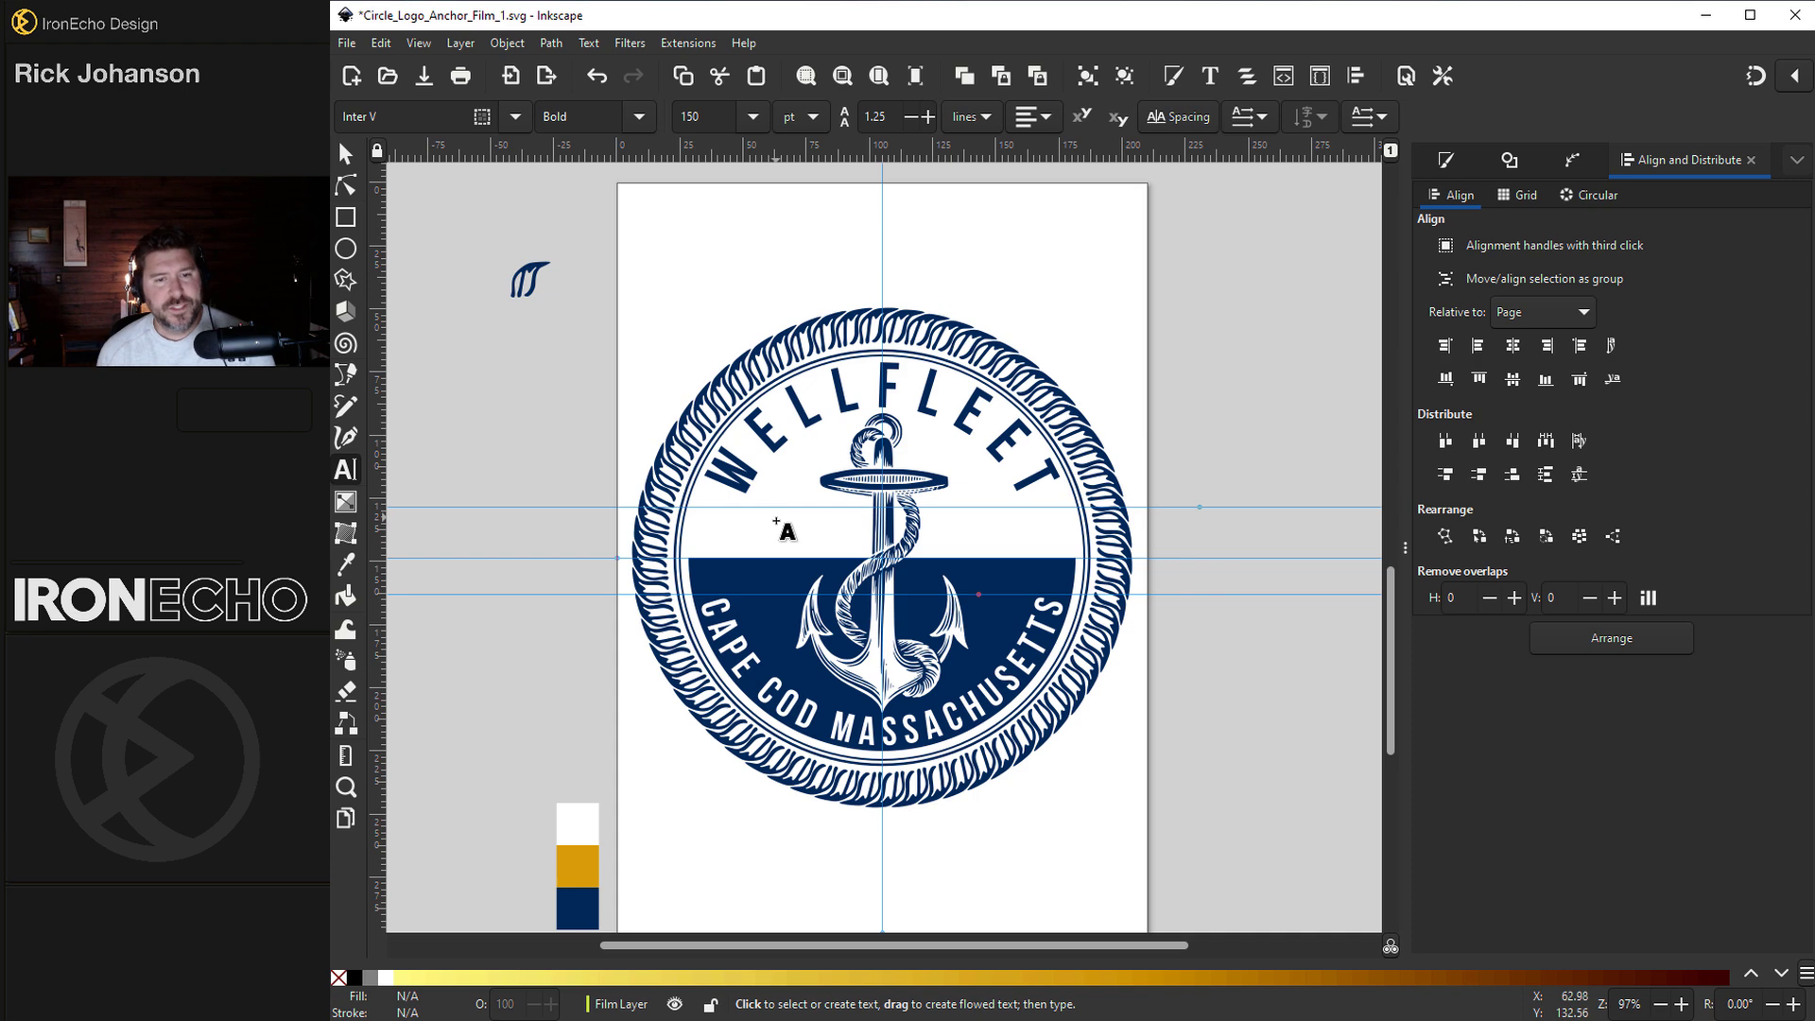
click(771, 525)
key(ctrl+v)
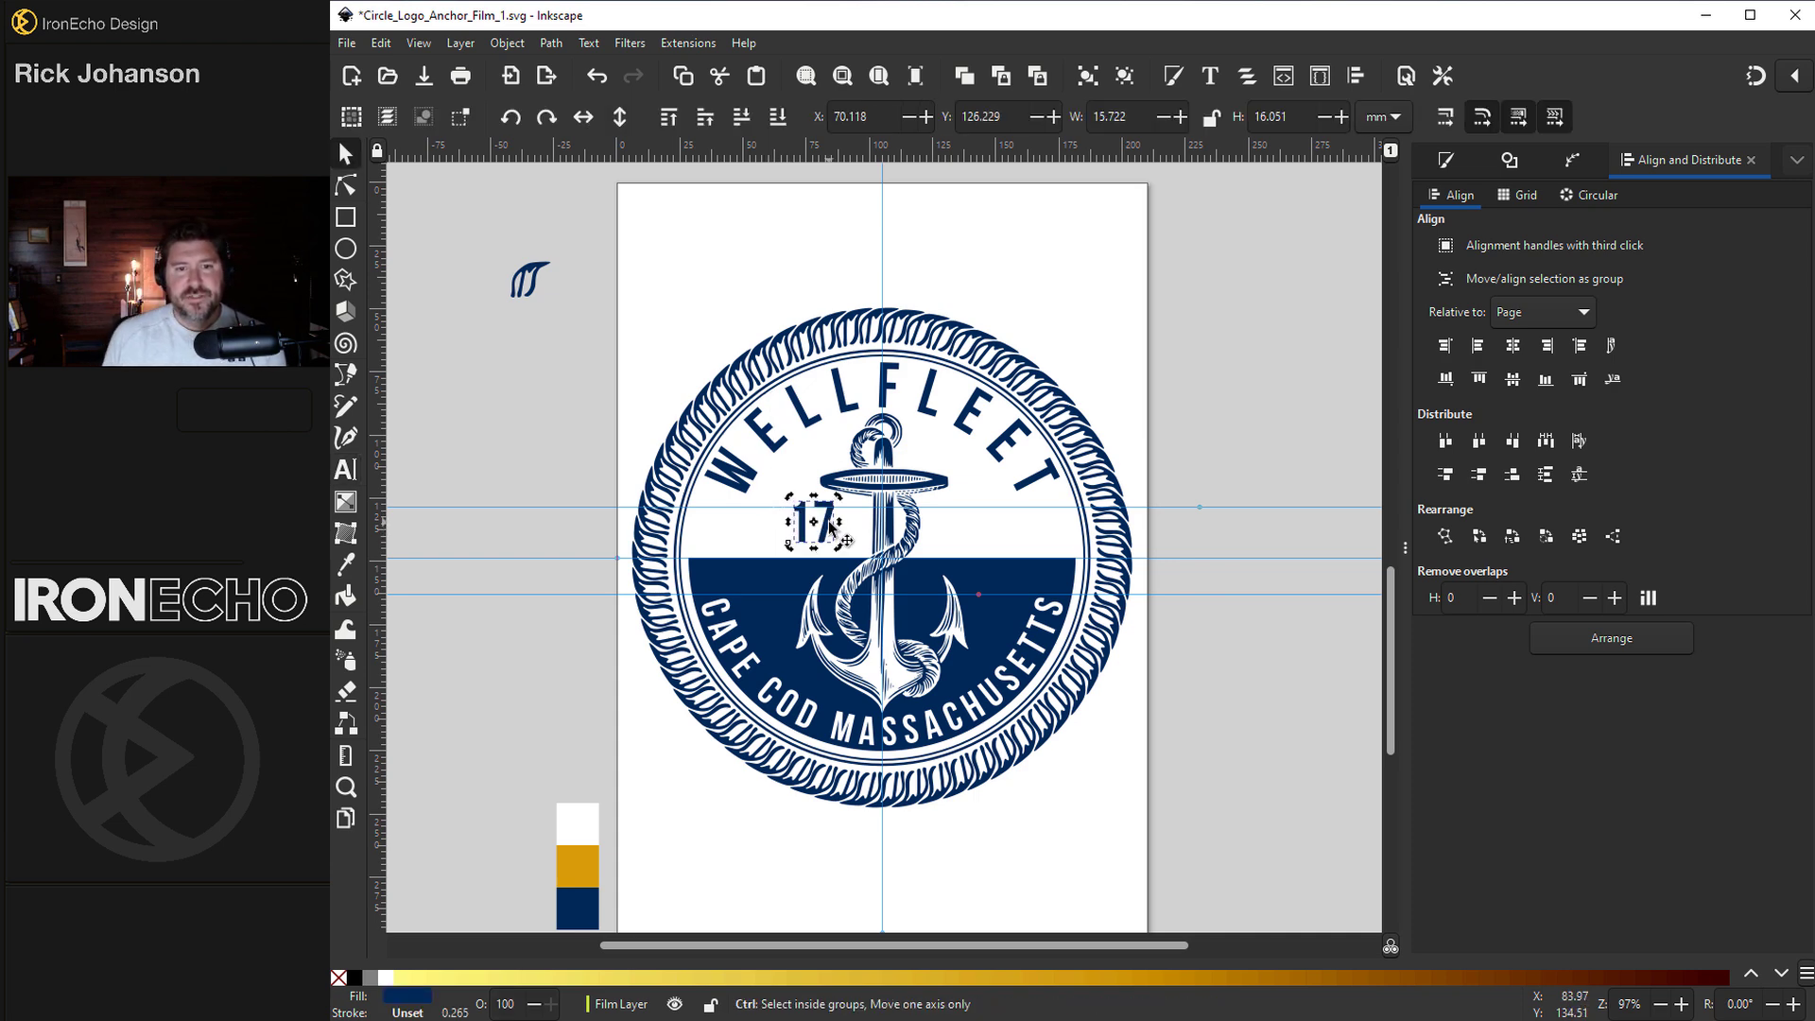
text(17)
double_click(956, 522)
key(ctrl+a)
text(63)
- Select every part of the badge and group it into 8 objects
click(345, 153)
scroll(851, 520, left, 2)
drag(672, 244, 1329, 870)
- Group the badge, then convert its outer rope ellipse from a Pattern Along Path effect to a plain path
key(ctrl+g)
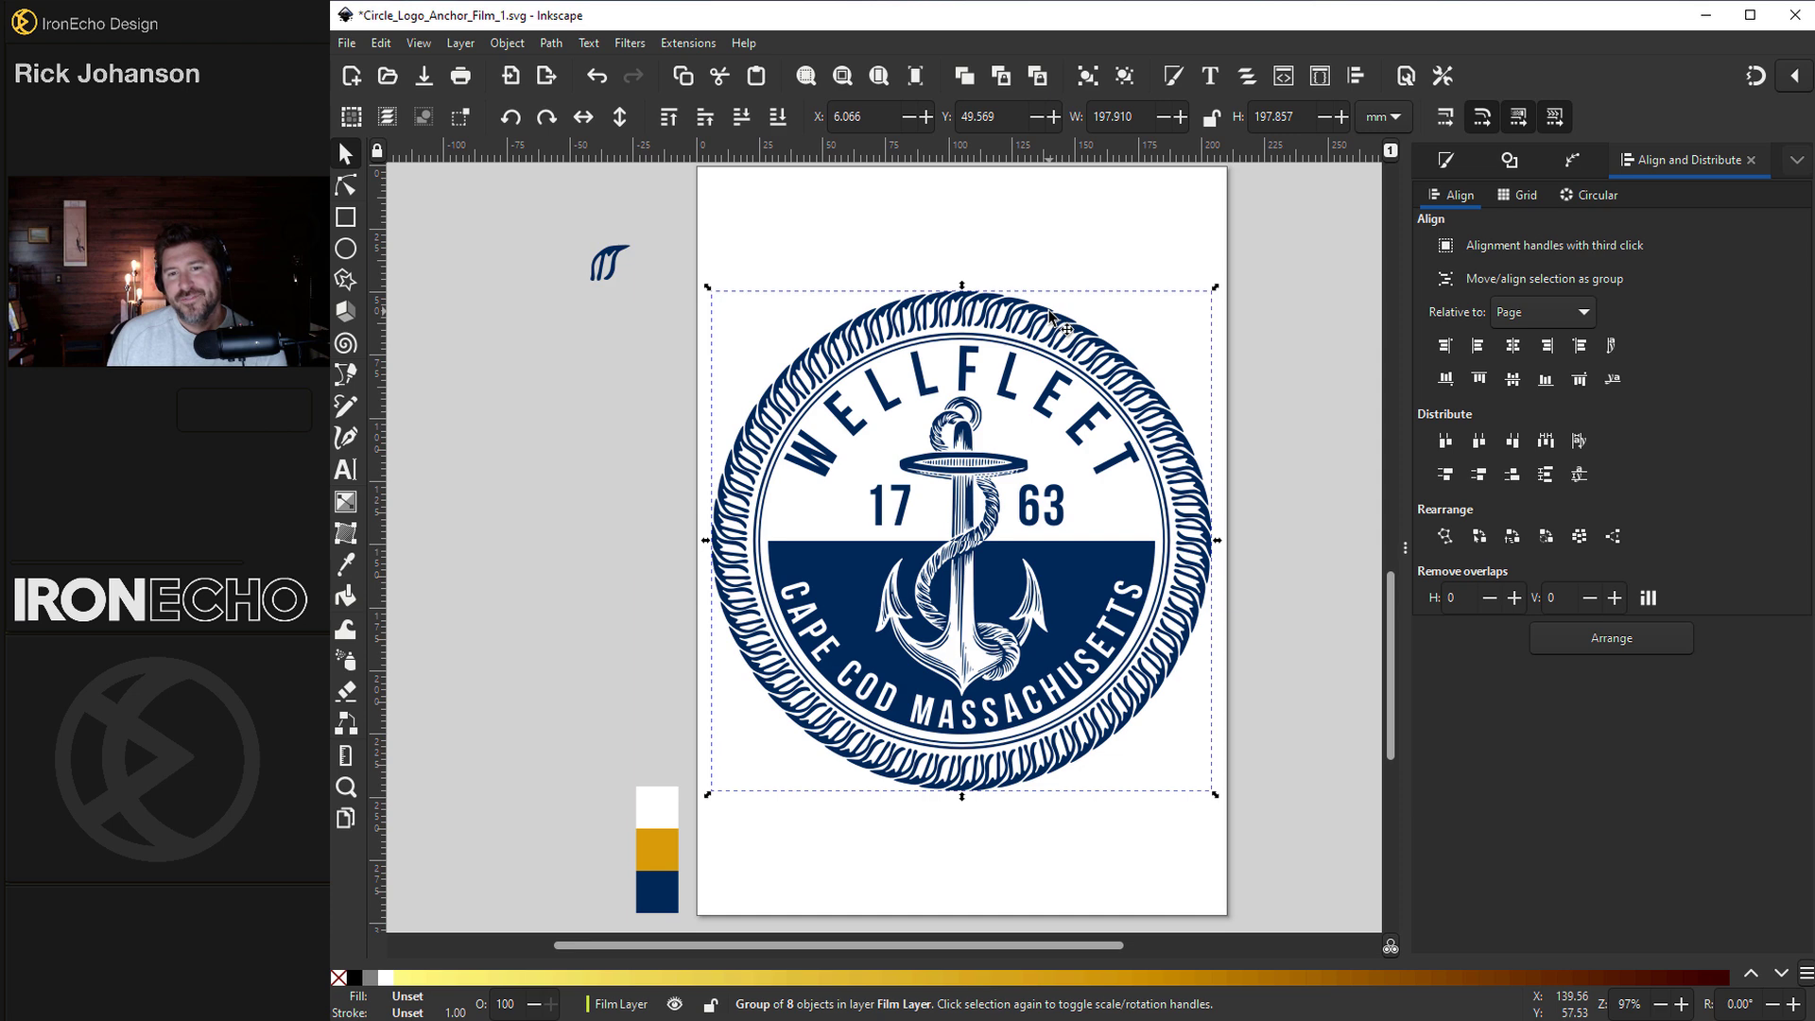
double_click(1051, 316)
click(1052, 317)
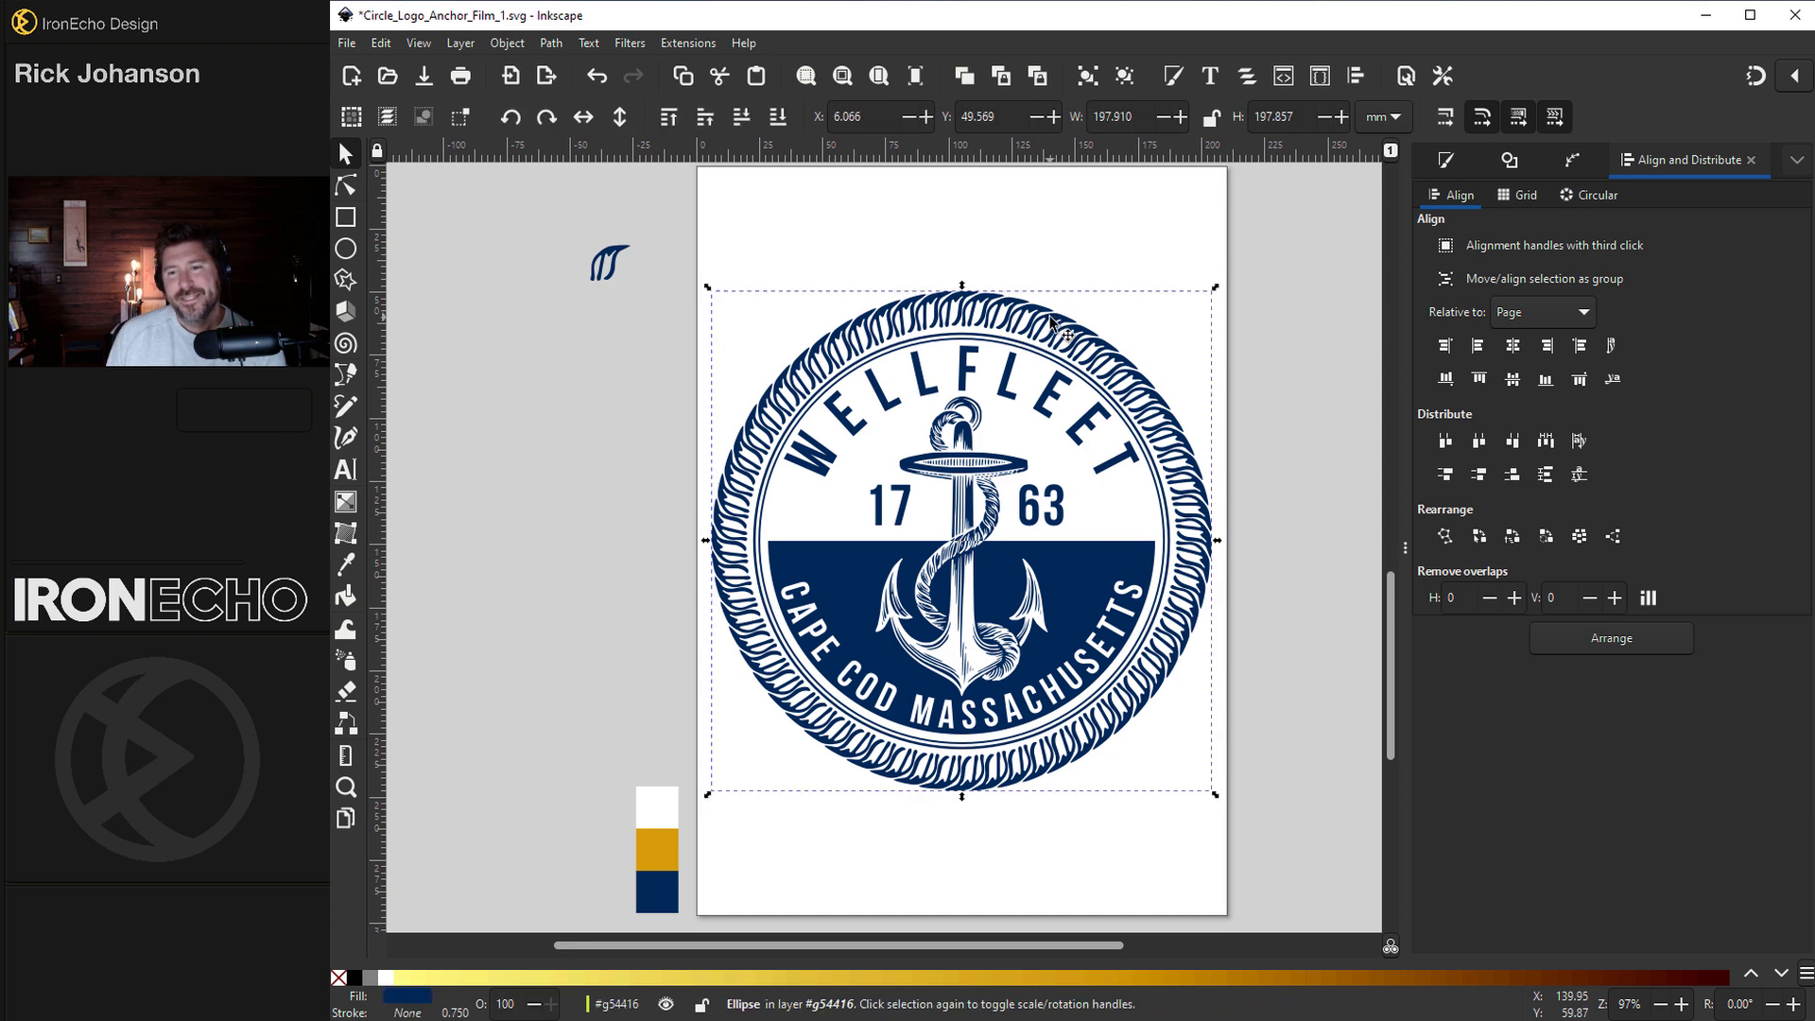
click(1569, 161)
click(551, 43)
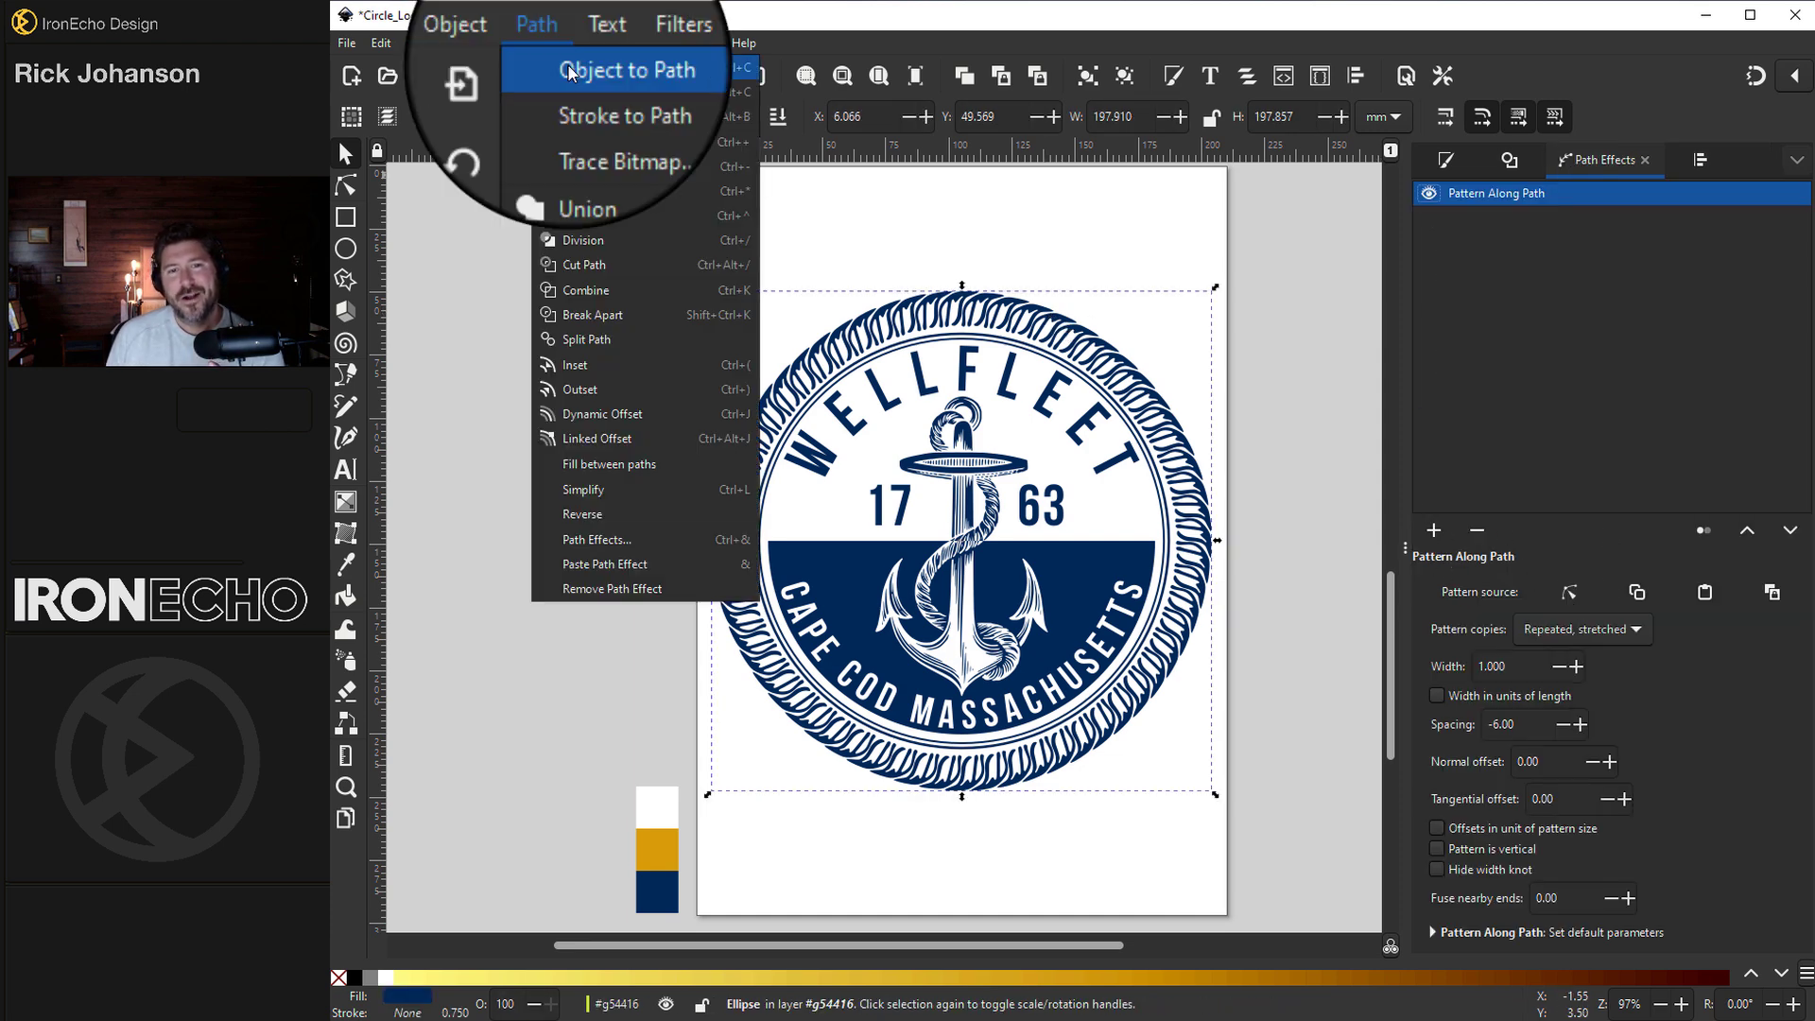
click(578, 57)
- Enlarge the whole badge to about 253.7 mm and tilt it counter-clockwise
drag(686, 221, 1329, 858)
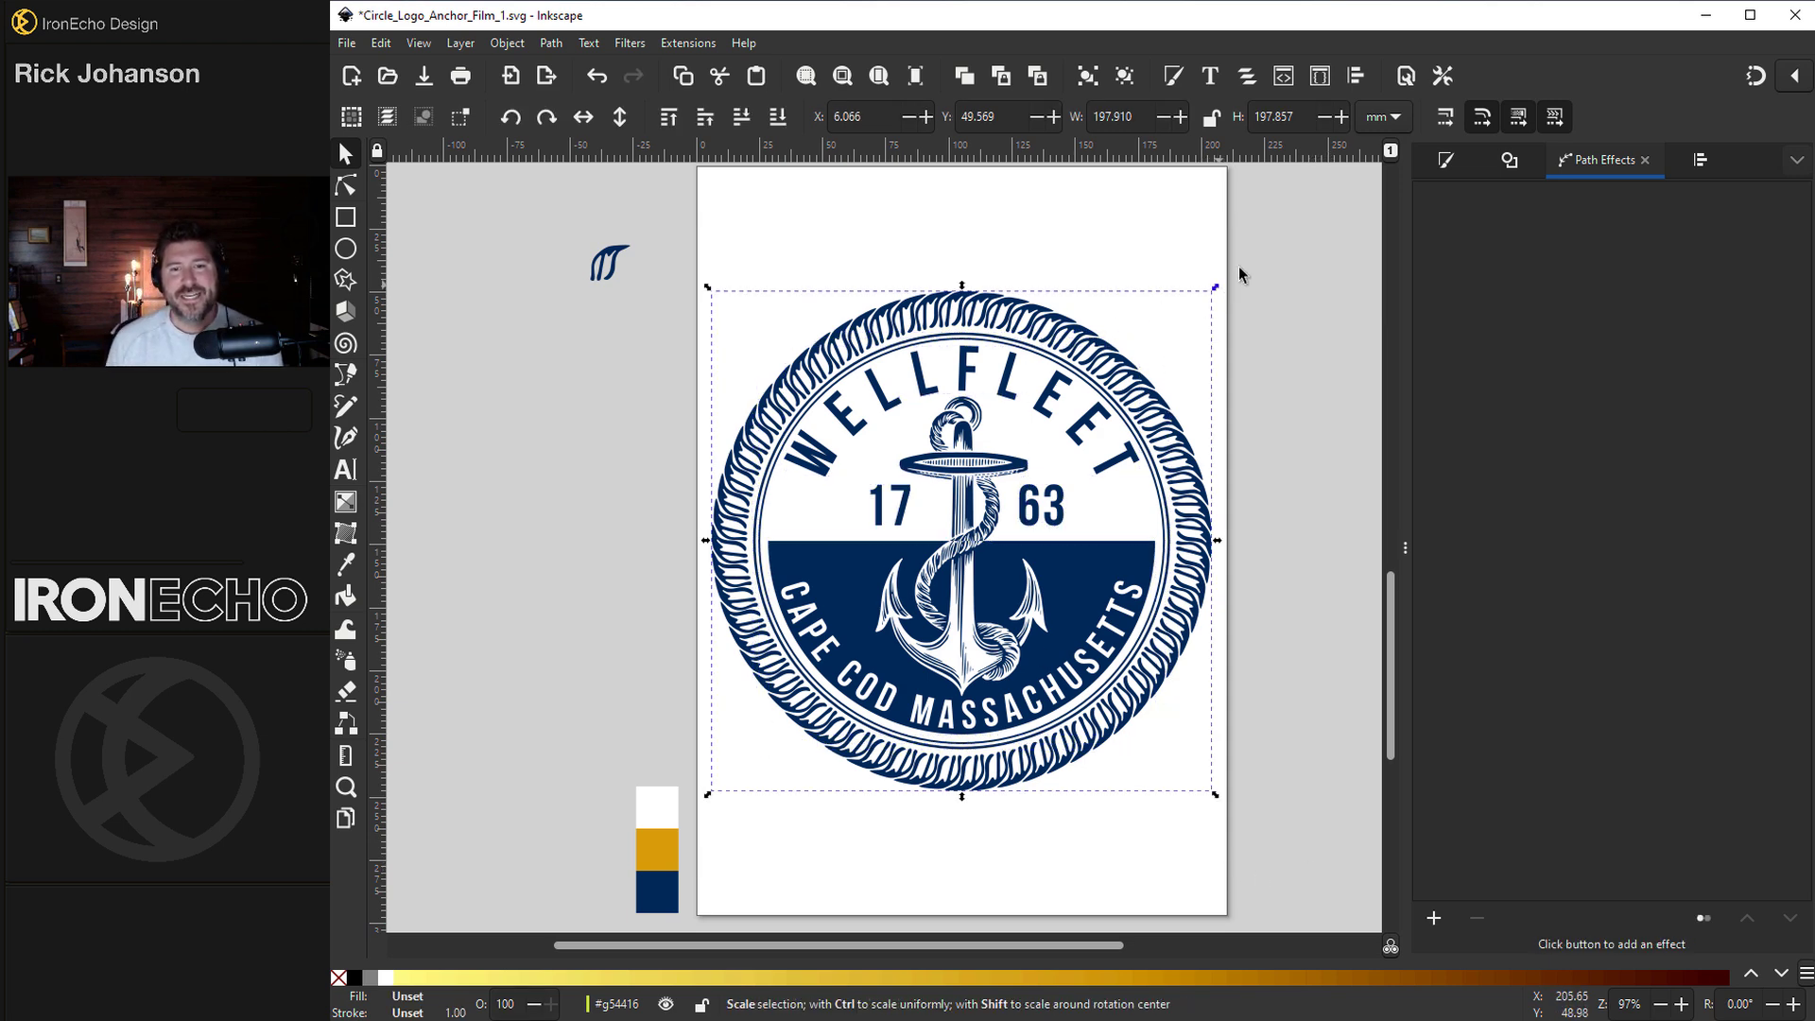
drag(1260, 254, 1286, 217)
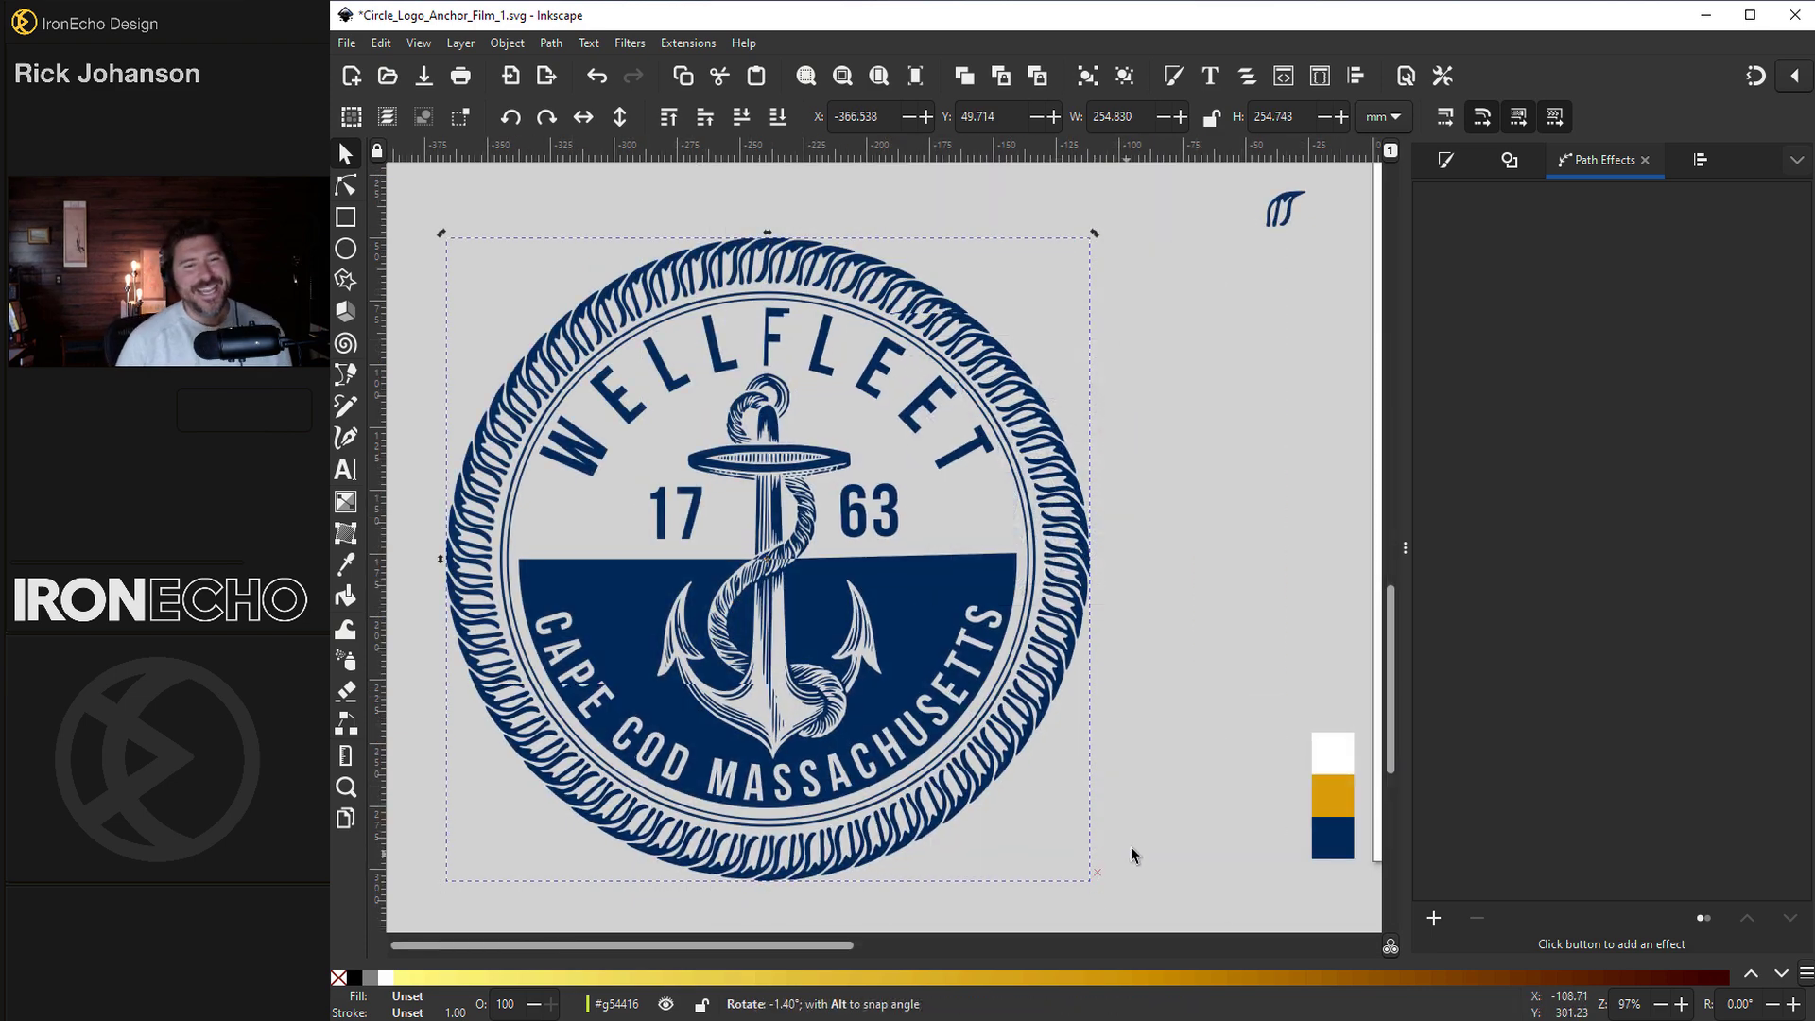
drag(1130, 847, 1153, 659)
click(1153, 660)
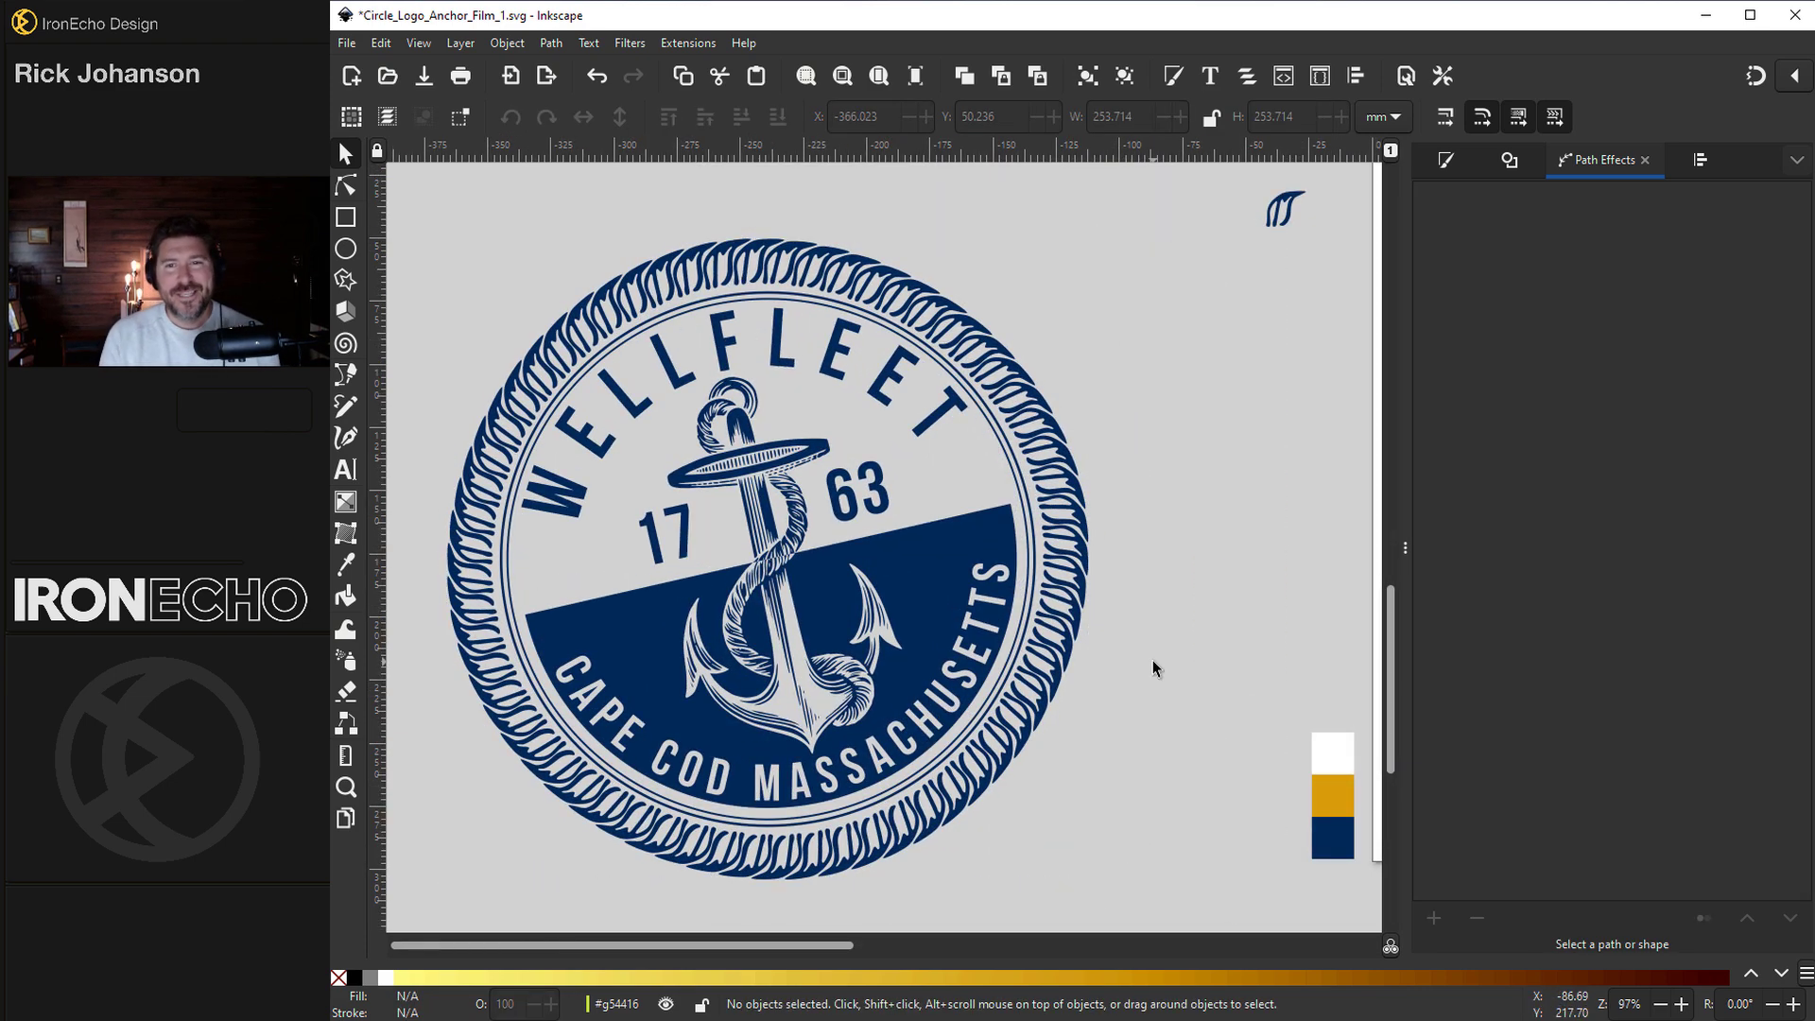